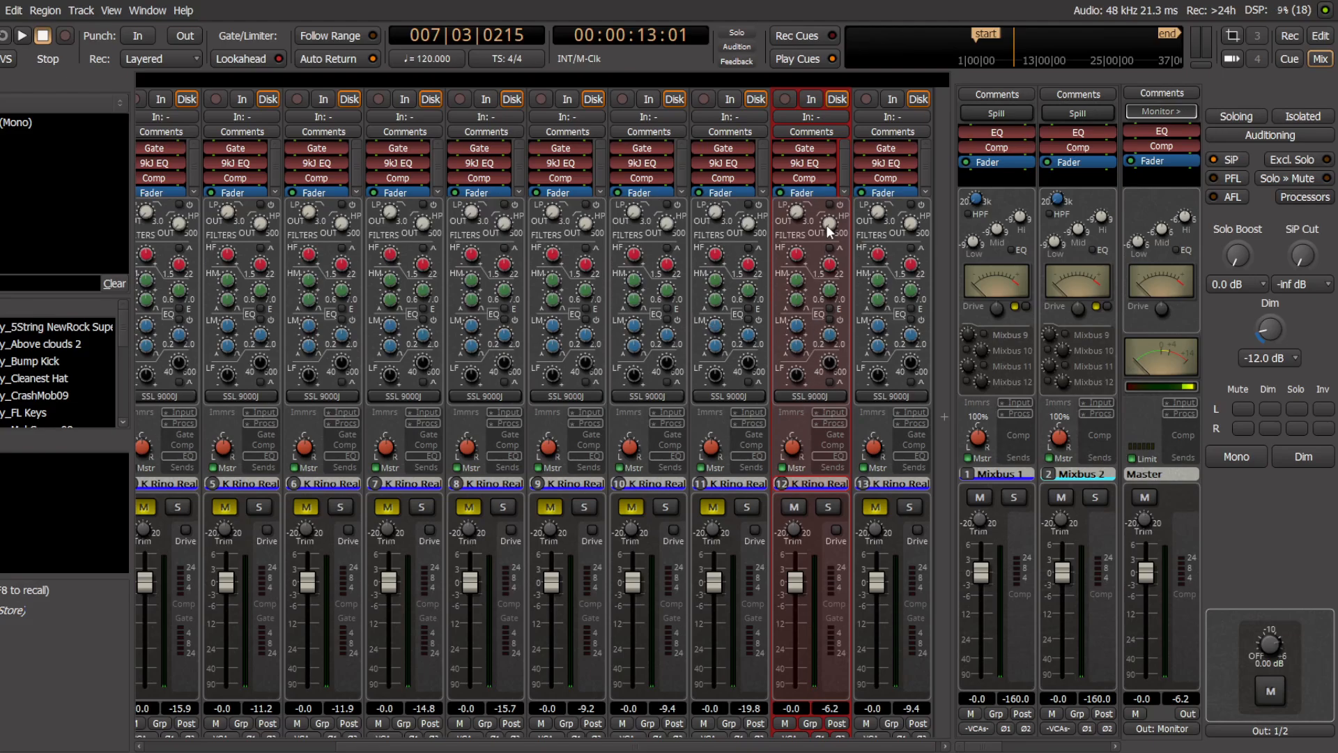
Step: Examine the gate, compressor and EQ controls of the channel and bus strips, and the track arrangement in the editor
click(837, 435)
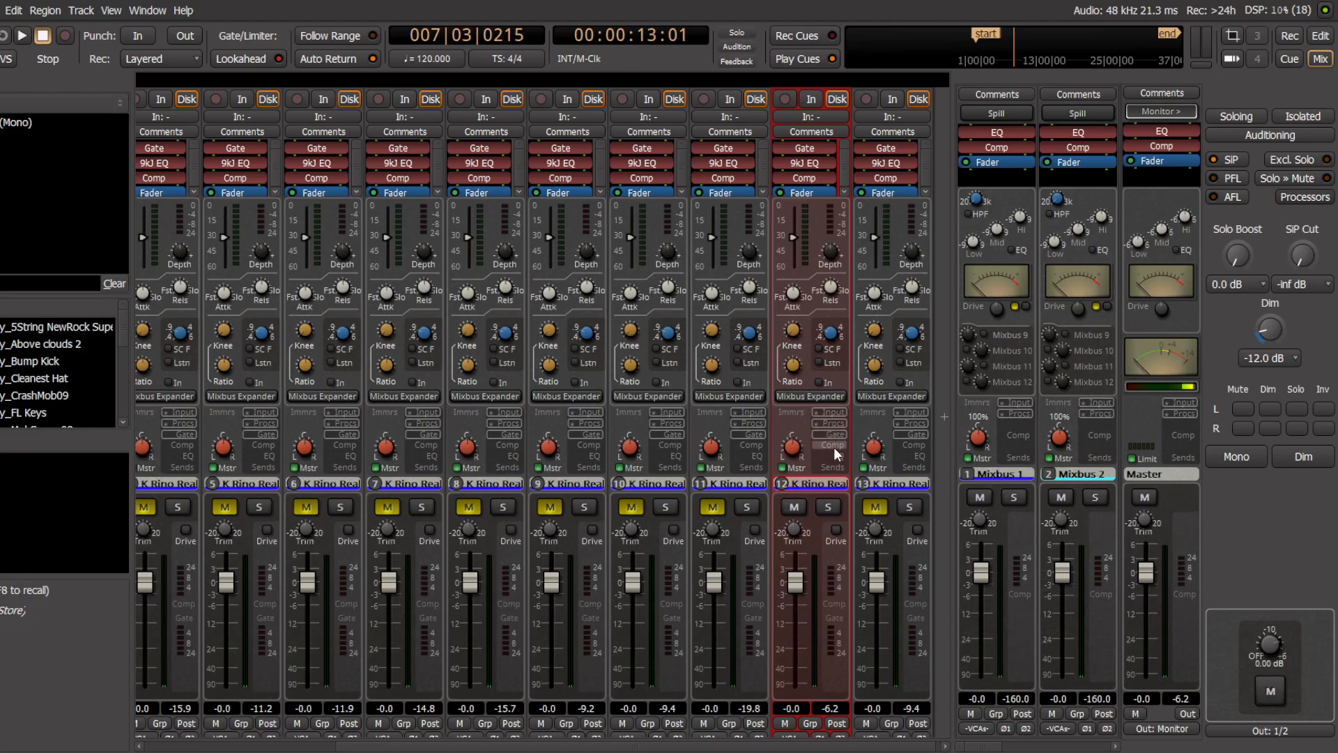
click(835, 446)
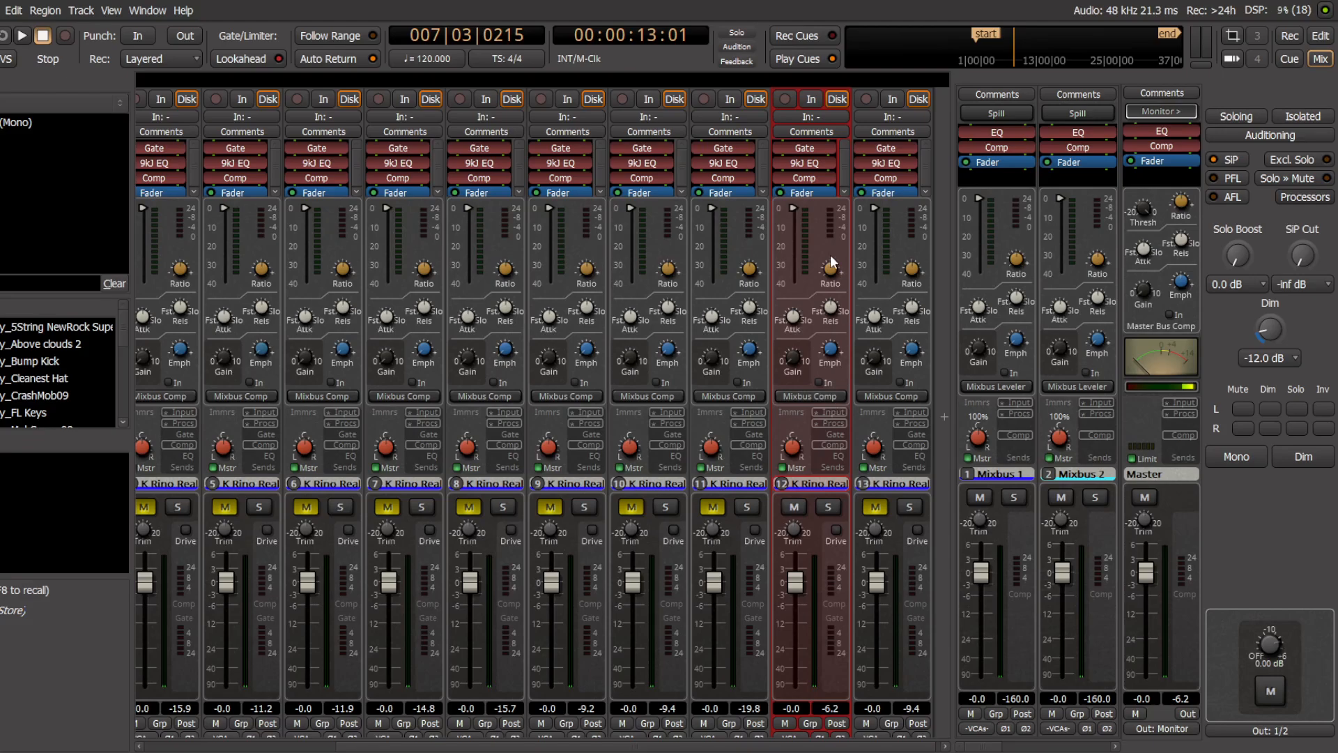
click(833, 456)
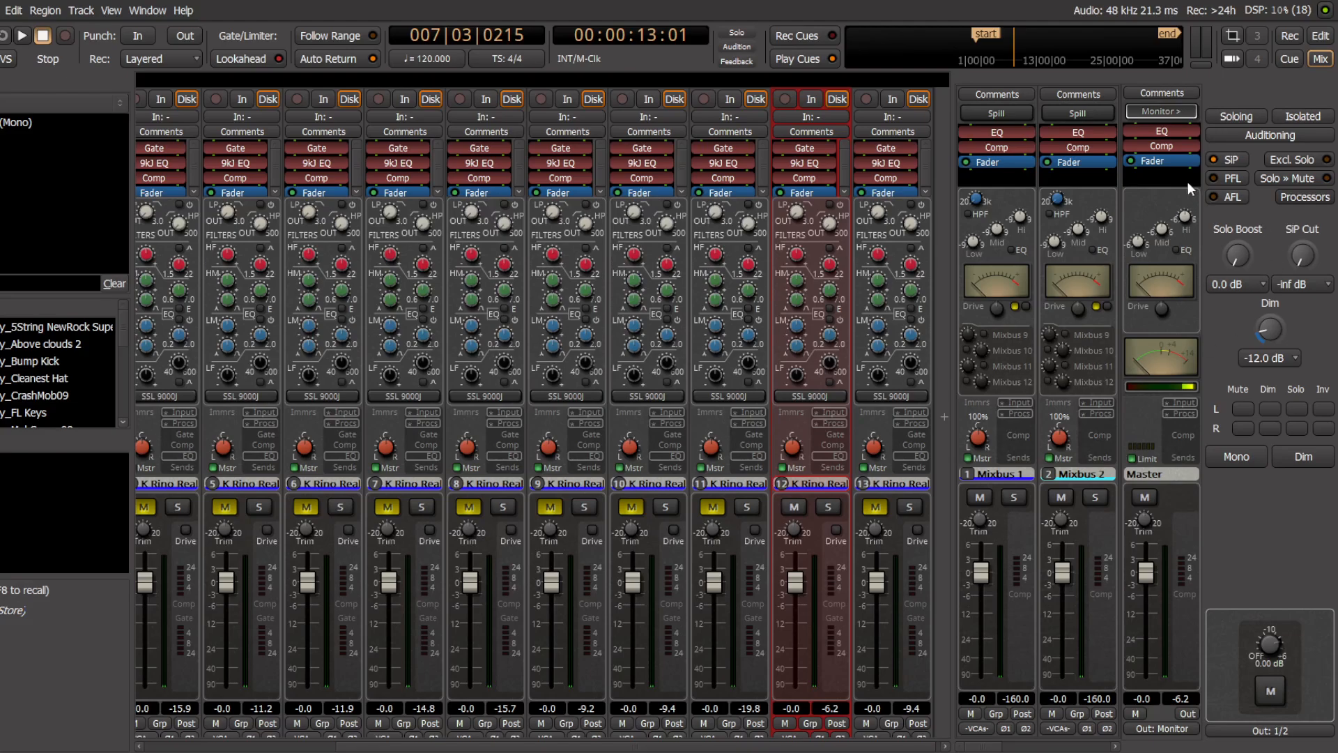
click(1188, 433)
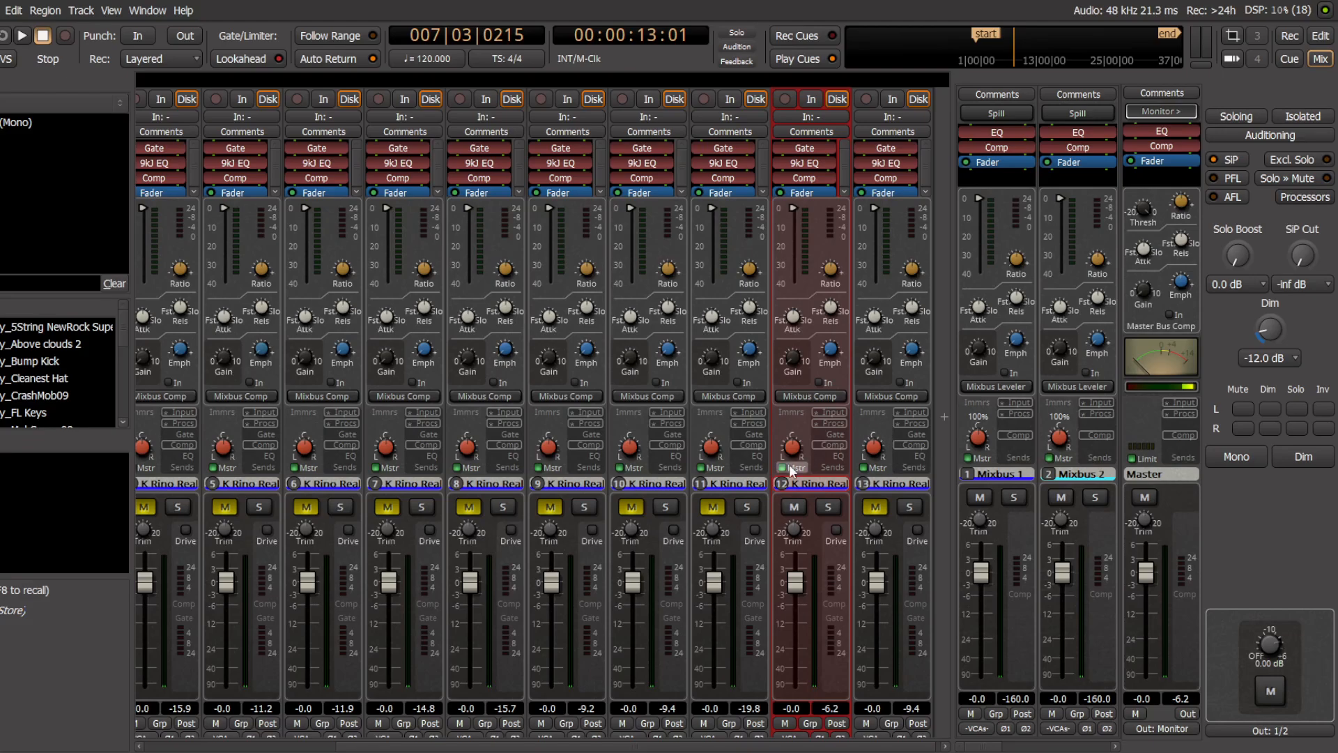
click(827, 456)
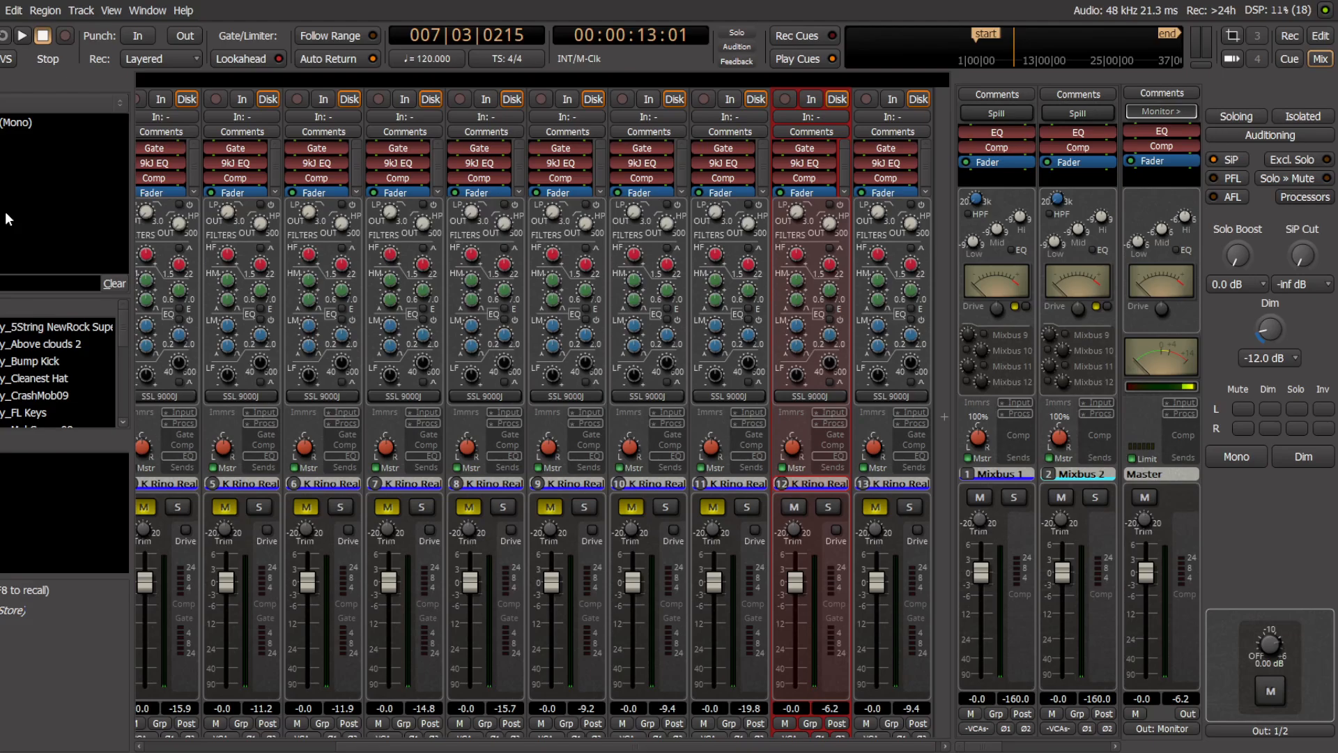
click(1320, 35)
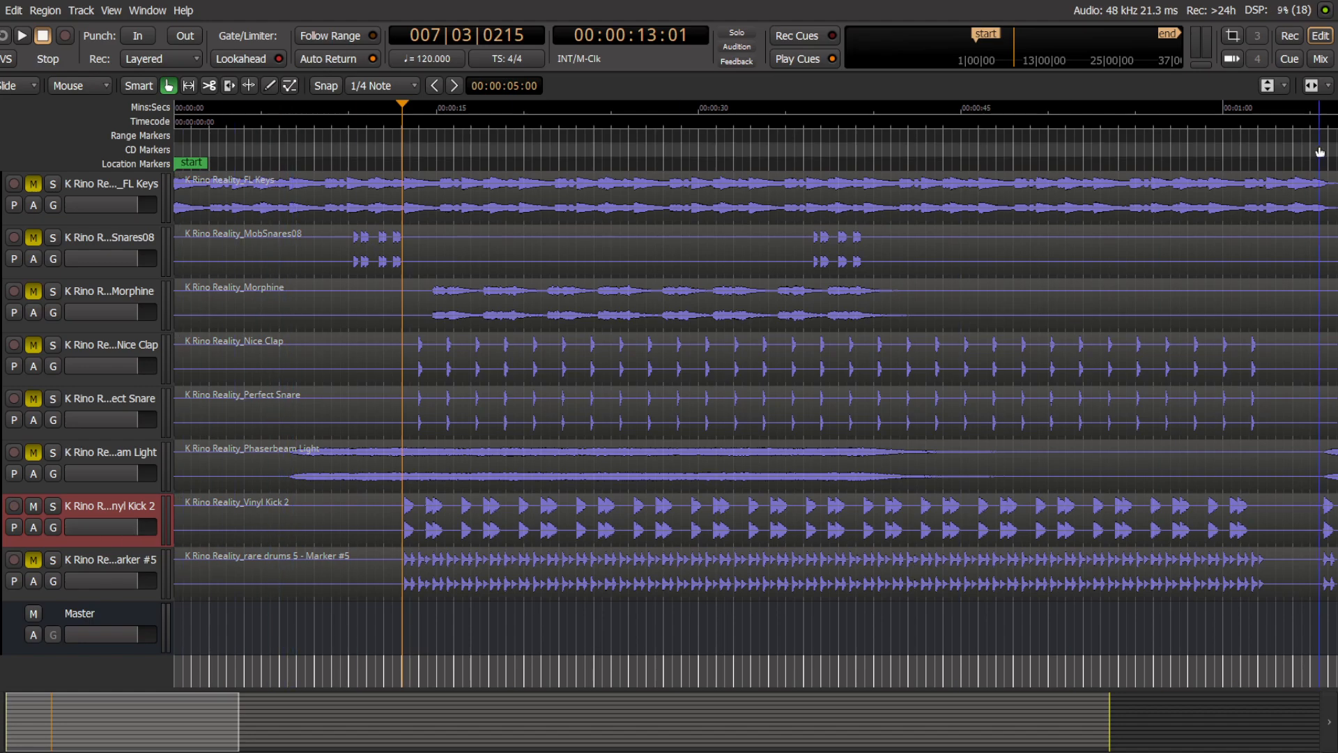
click(1320, 59)
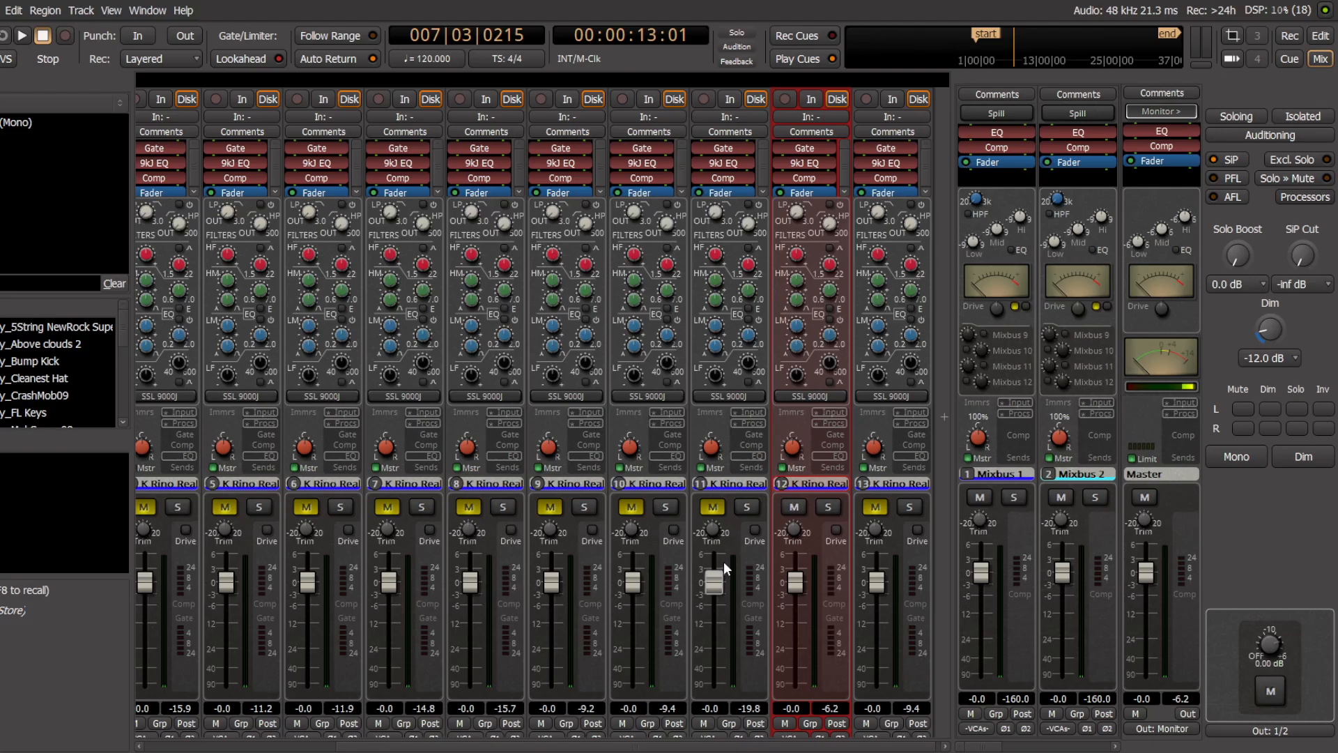
Step: During playback, engage the gate and compressor on the Vinyl Kick 2 channel, with the compressor threshold at its minimum and ratio 1.1
key(space)
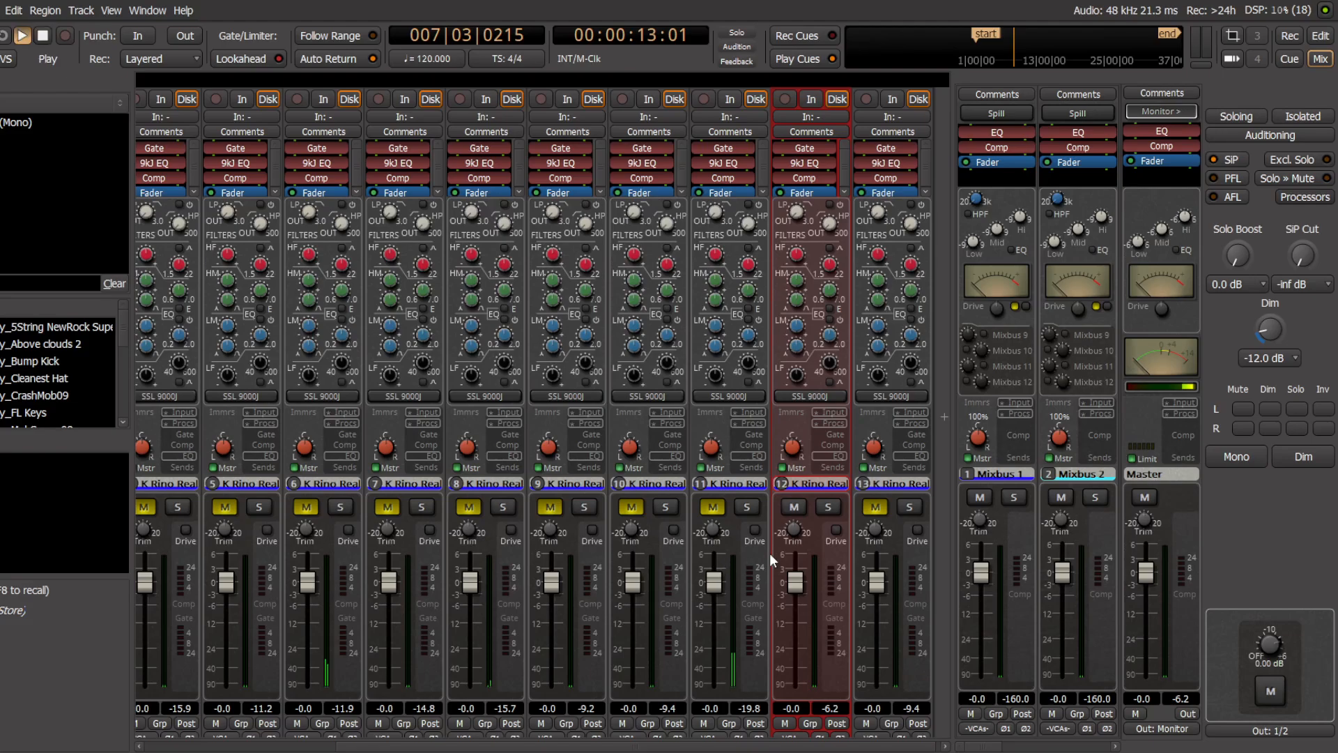
click(831, 445)
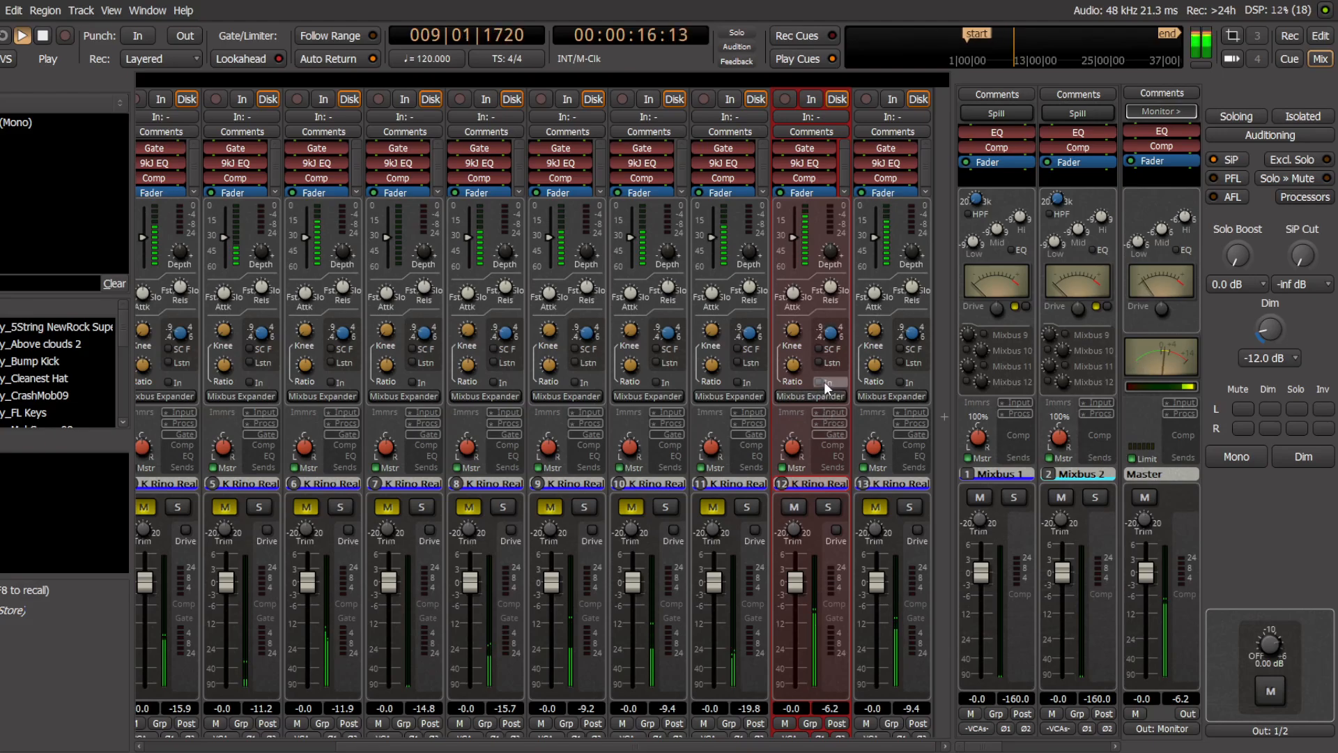
click(834, 444)
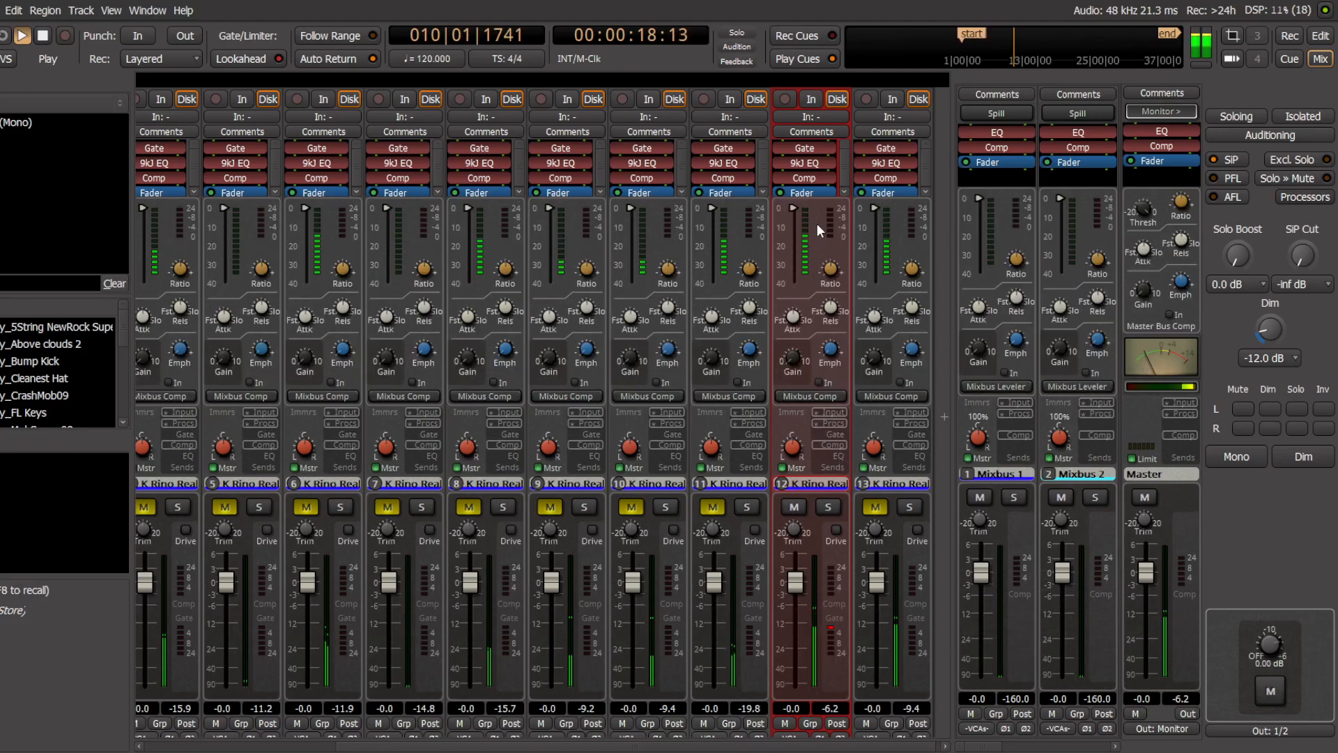
drag(830, 269, 831, 479)
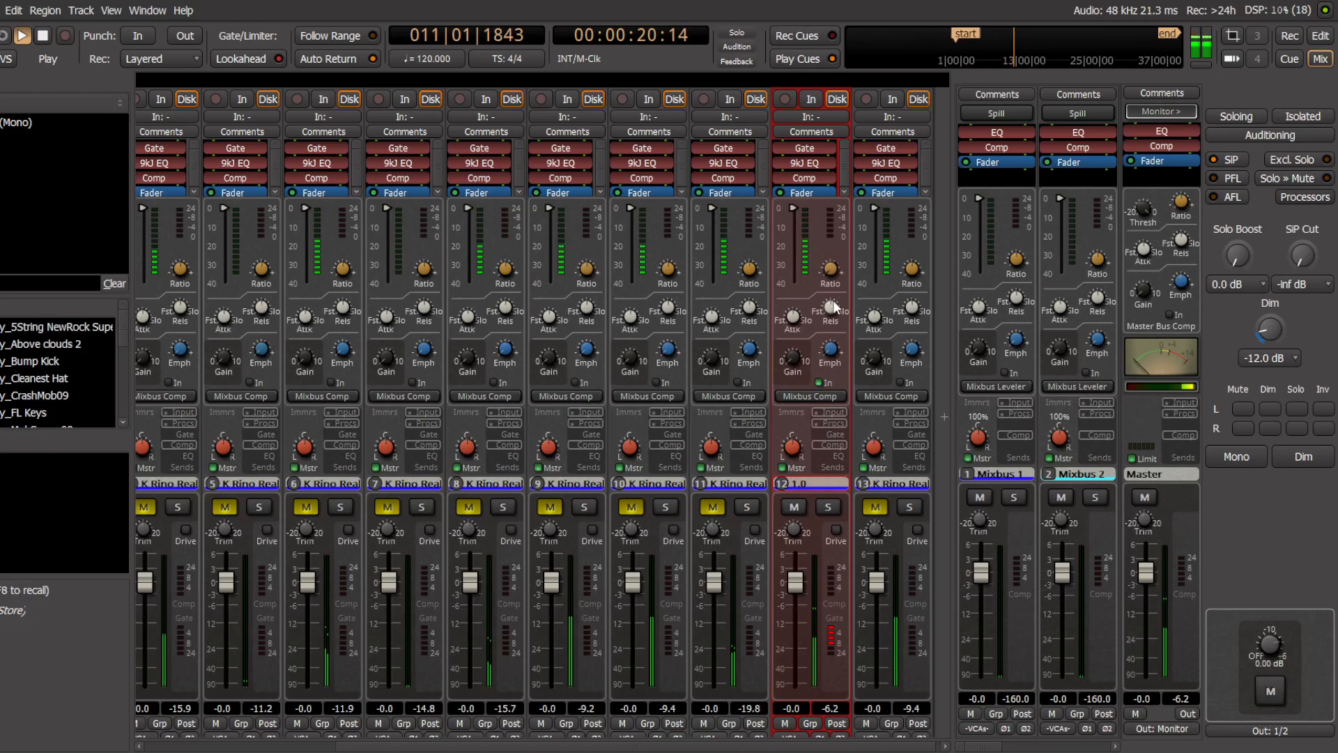
drag(792, 211, 792, 285)
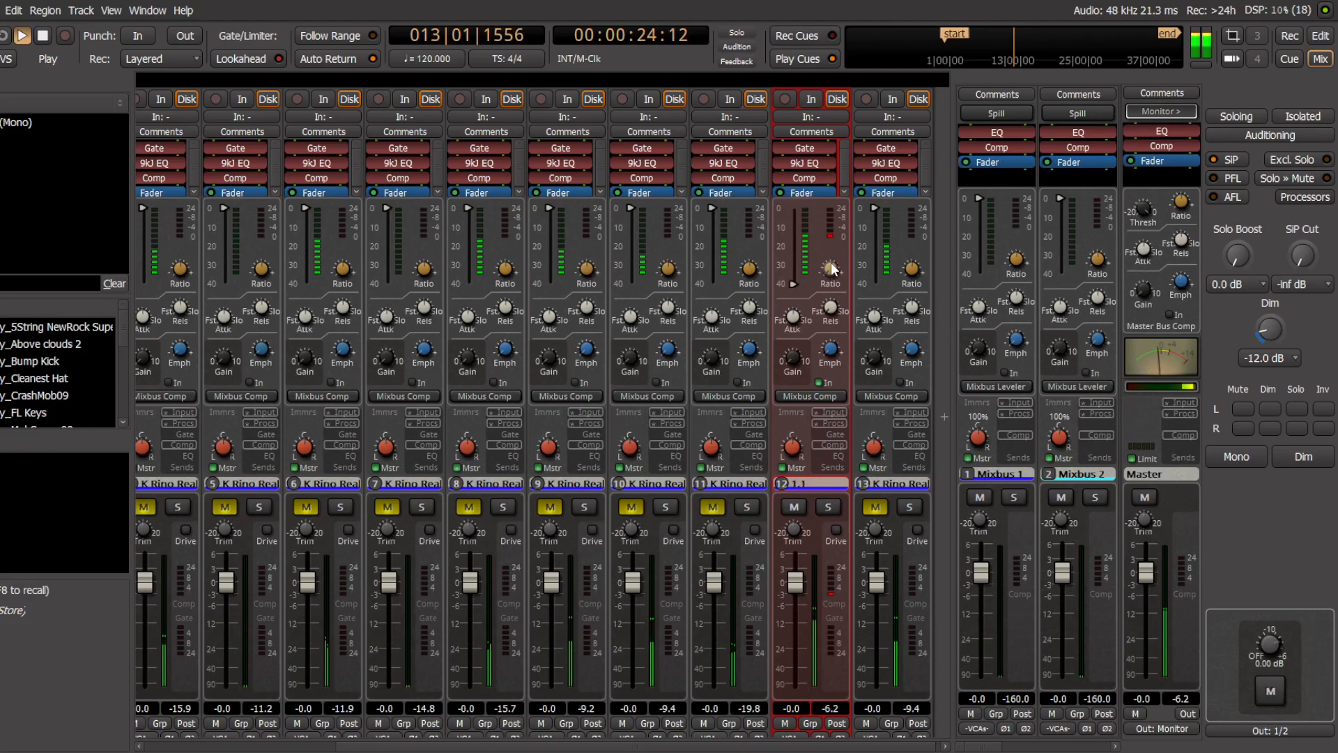
Step: Enable the EQ and filters on the Vinyl Kick 2 channel, boosting its low frequencies and setting the low-pass to 33.7 kHz
click(834, 456)
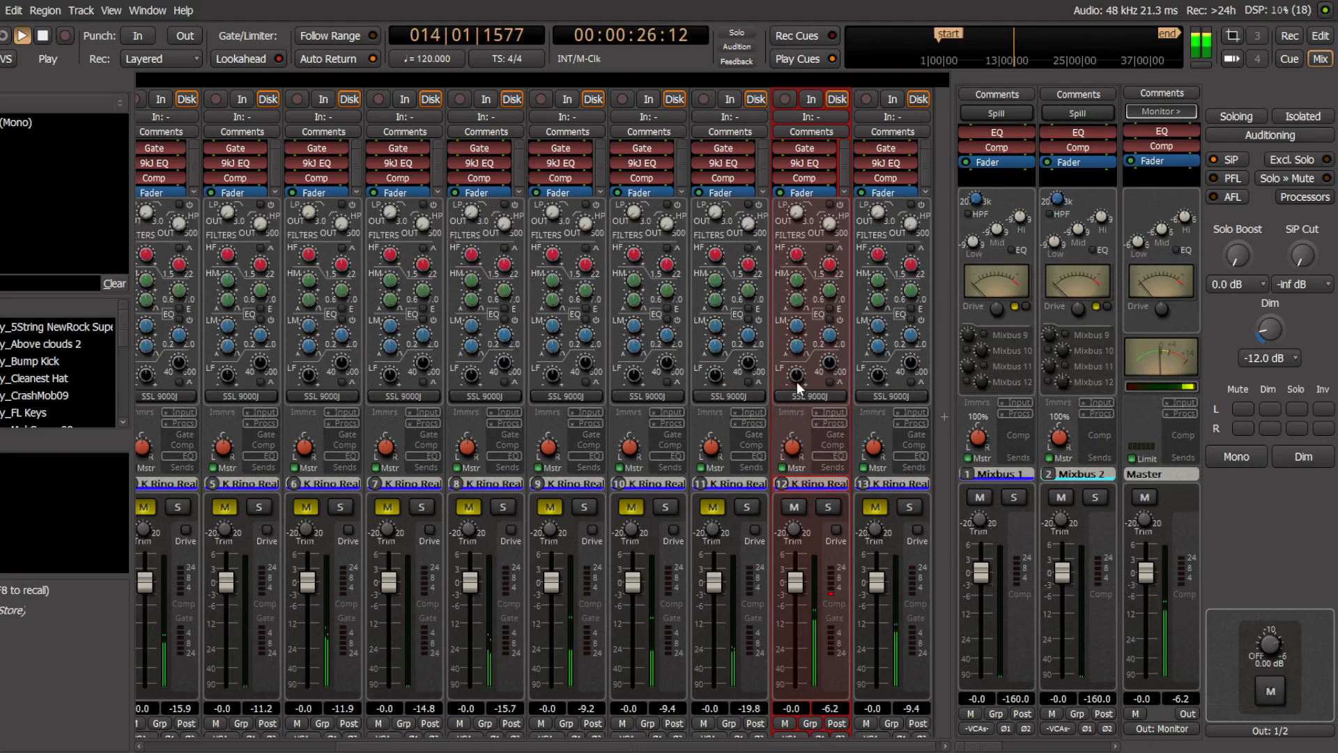
drag(796, 377, 832, 424)
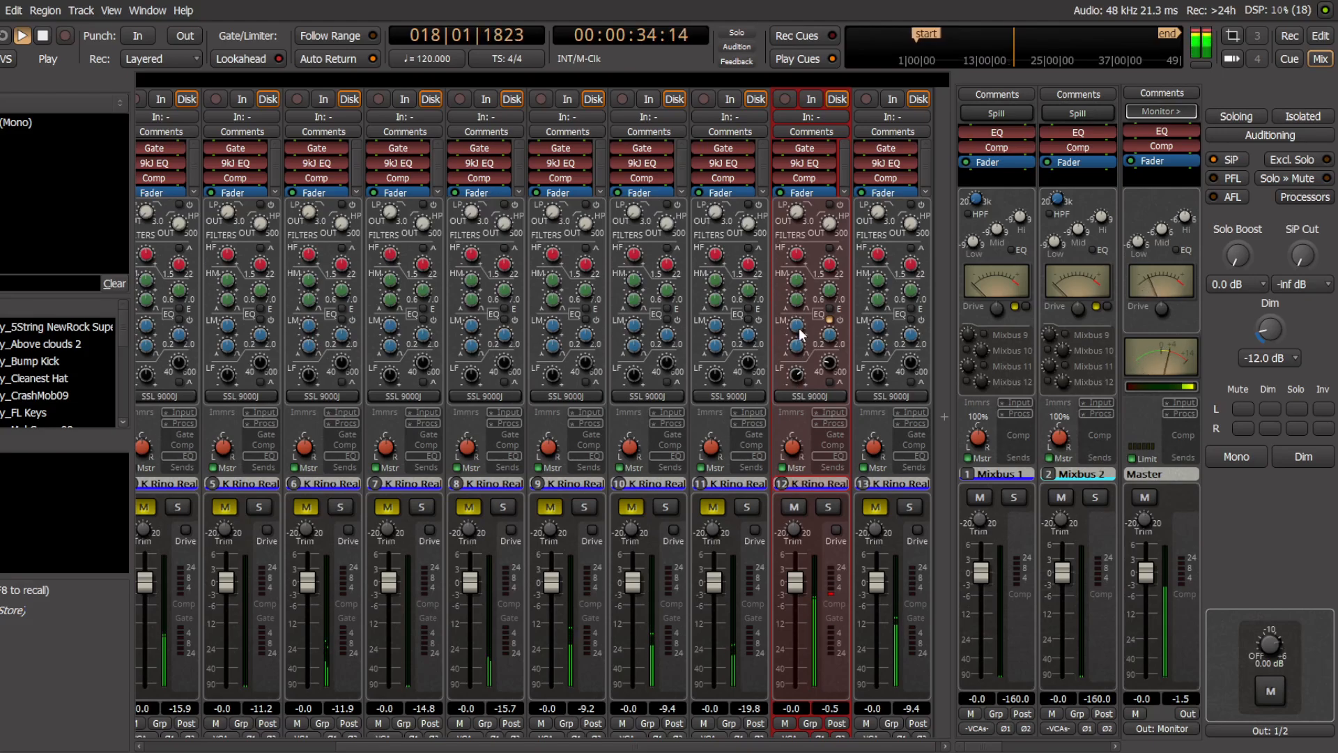
drag(798, 328, 801, 321)
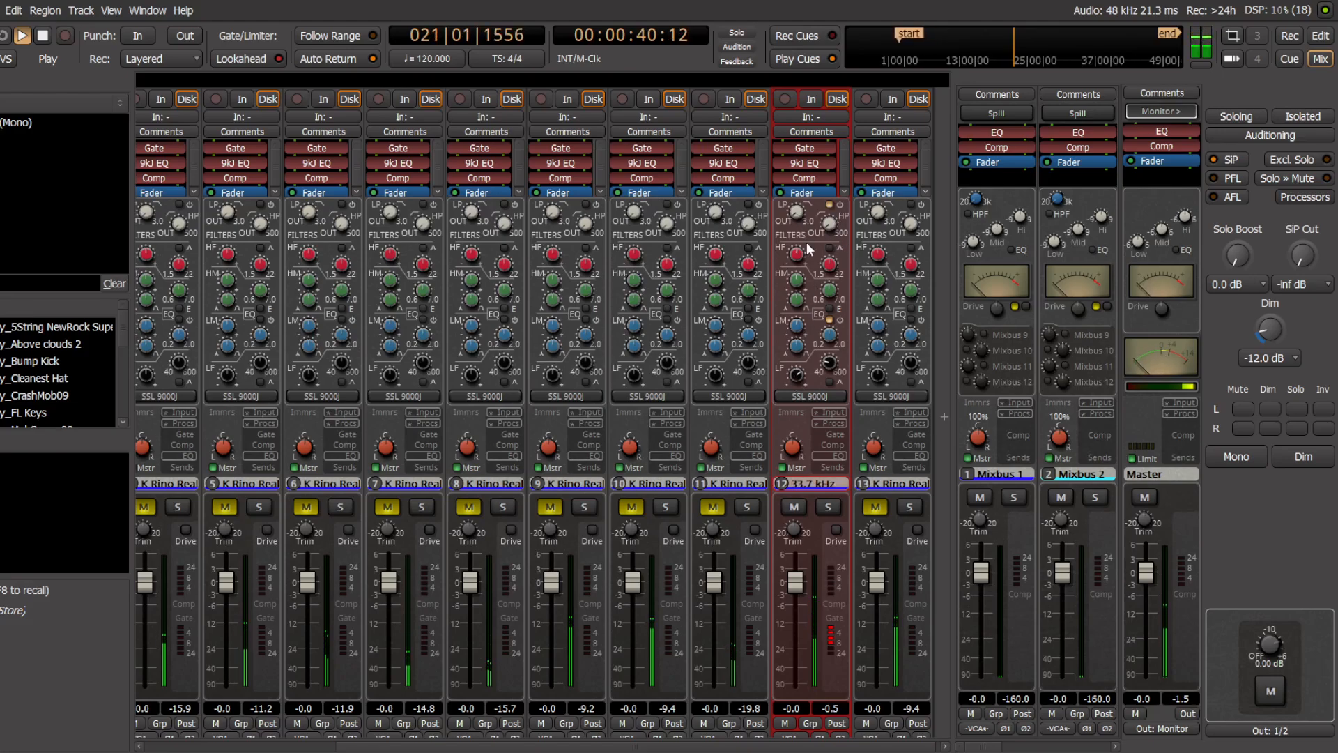
mouse_move(795, 583)
mouse_down()
mouse_move(796, 599)
mouse_move(795, 582)
mouse_up()
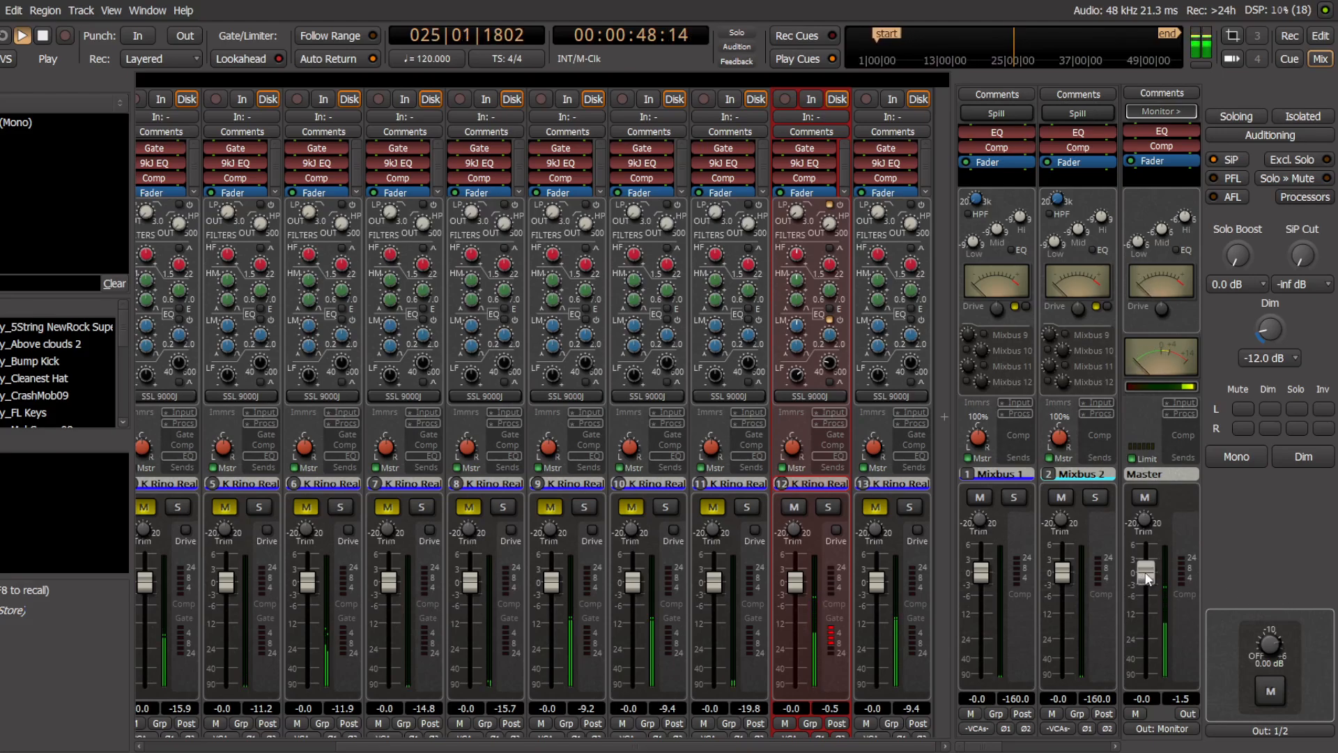
Step: Unmute the NewRock Super track at the head of the track list and restart playback in the mixer
click(1321, 37)
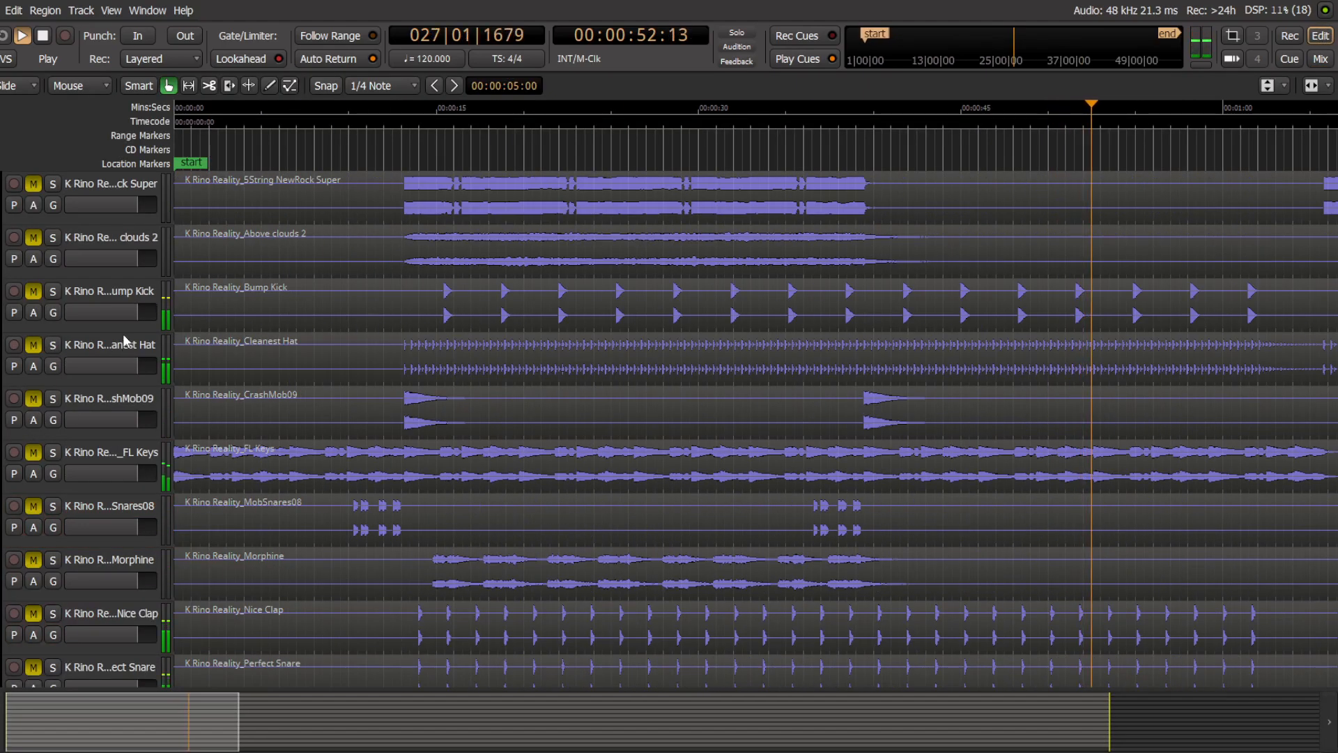
key(space)
click(30, 185)
click(32, 184)
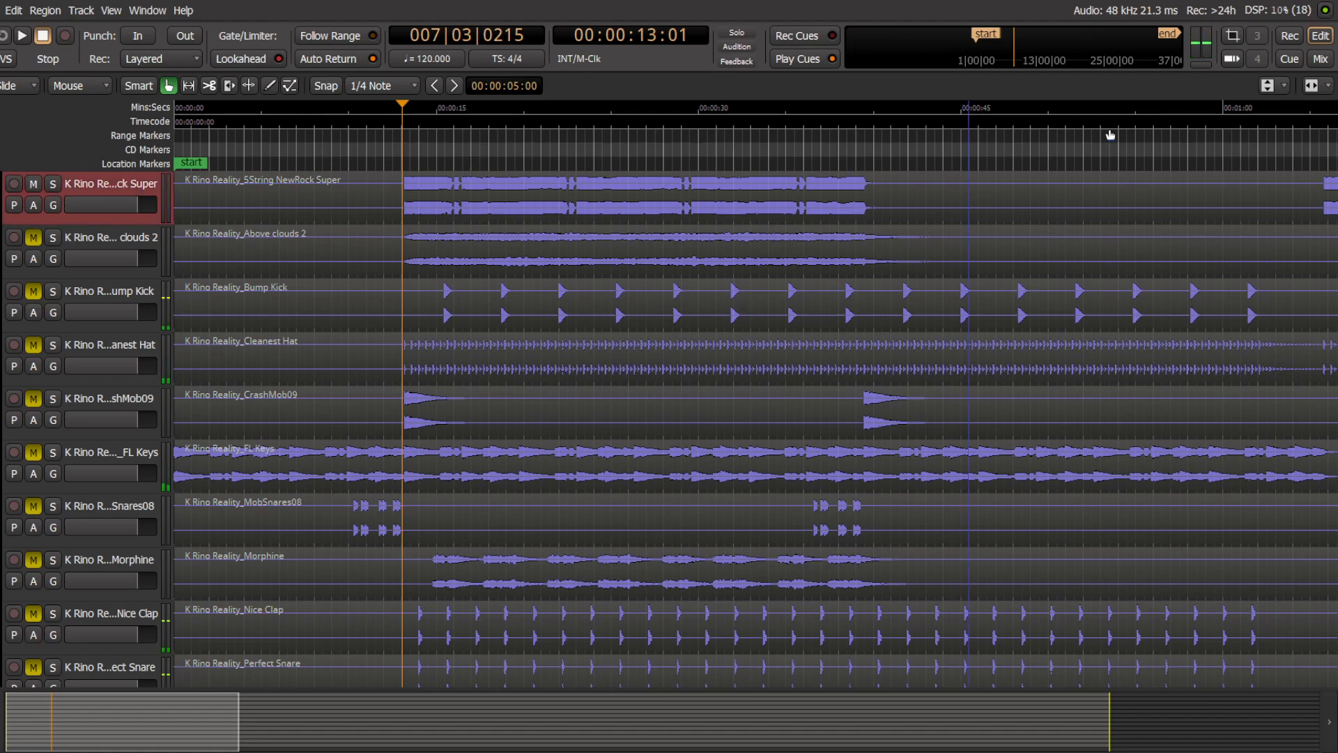
click(1321, 58)
key(space)
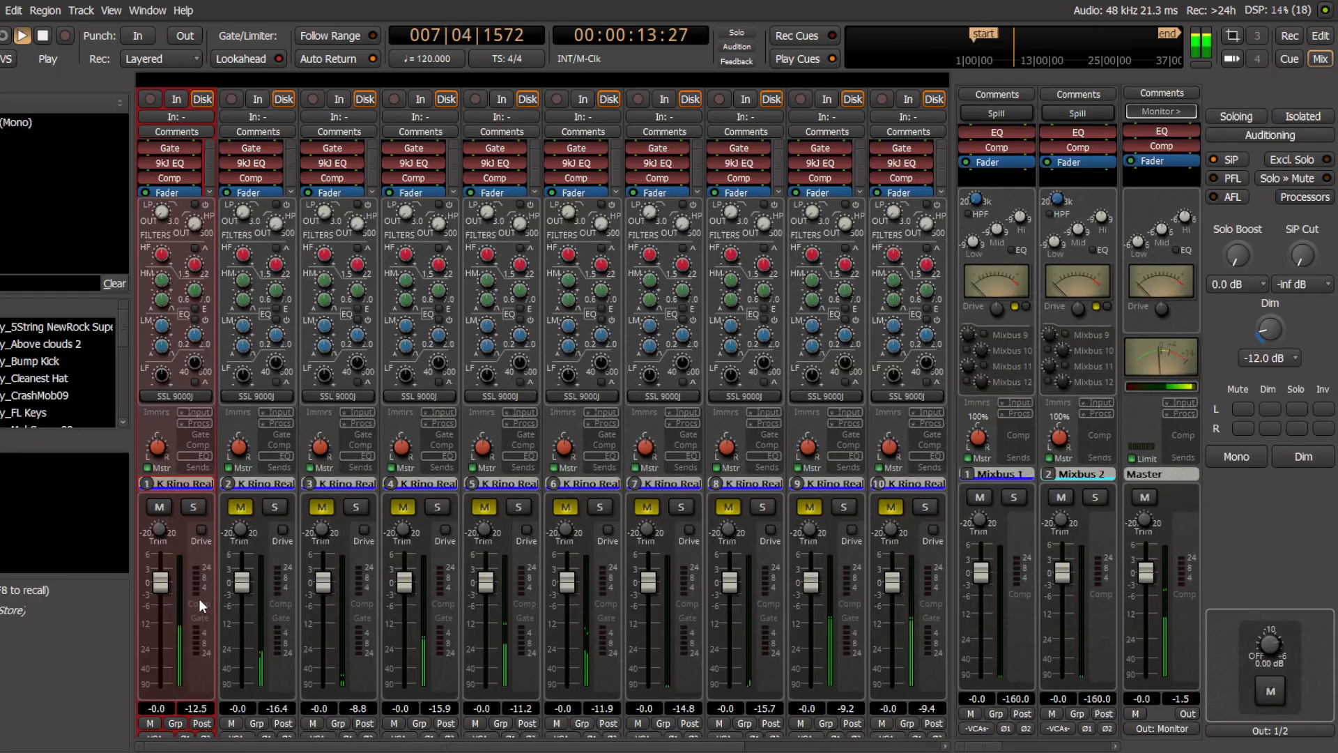
Step: Turn on Drive for the NewRock Super channel and lower its fader to -1.7 dB
click(201, 530)
mouse_move(164, 527)
drag(165, 528, 192, 479)
drag(162, 584, 159, 601)
Step: Engage the gate and compressor on the NewRock Super channel and lower the compressor threshold to its minimum
click(199, 437)
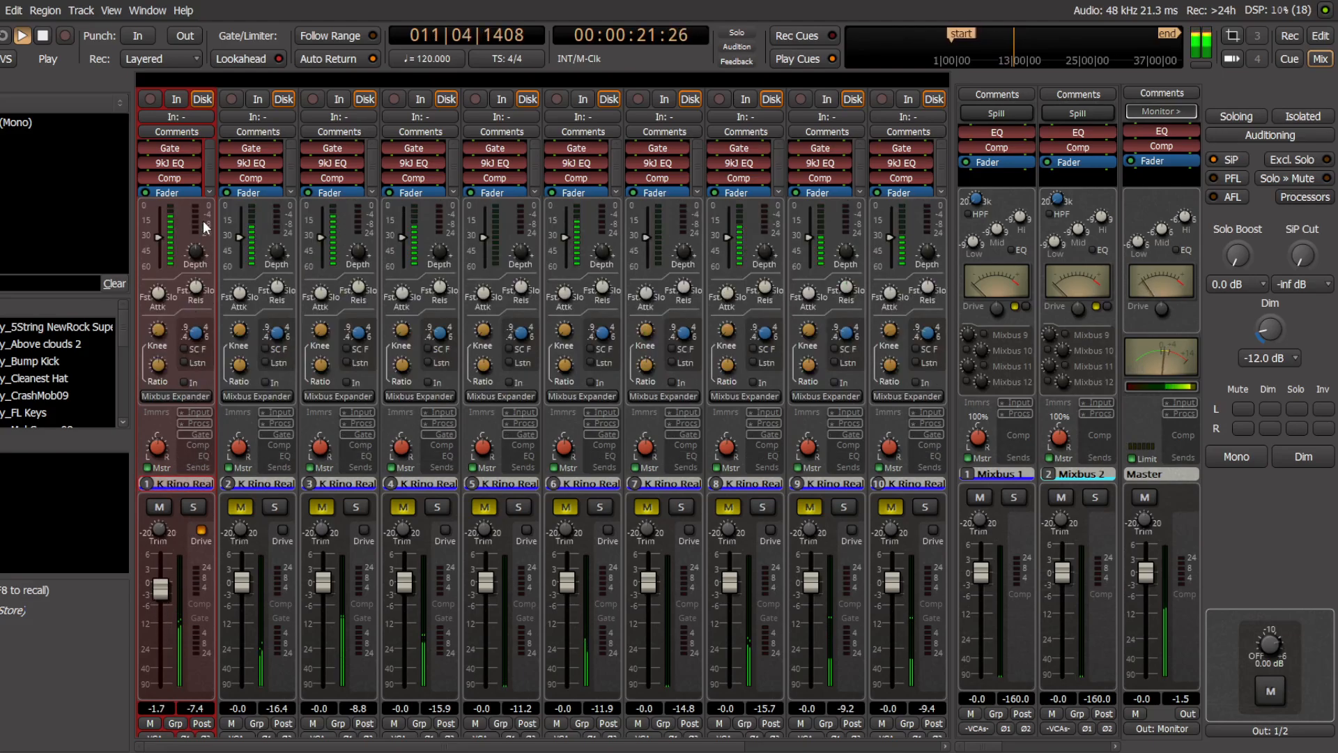
click(193, 382)
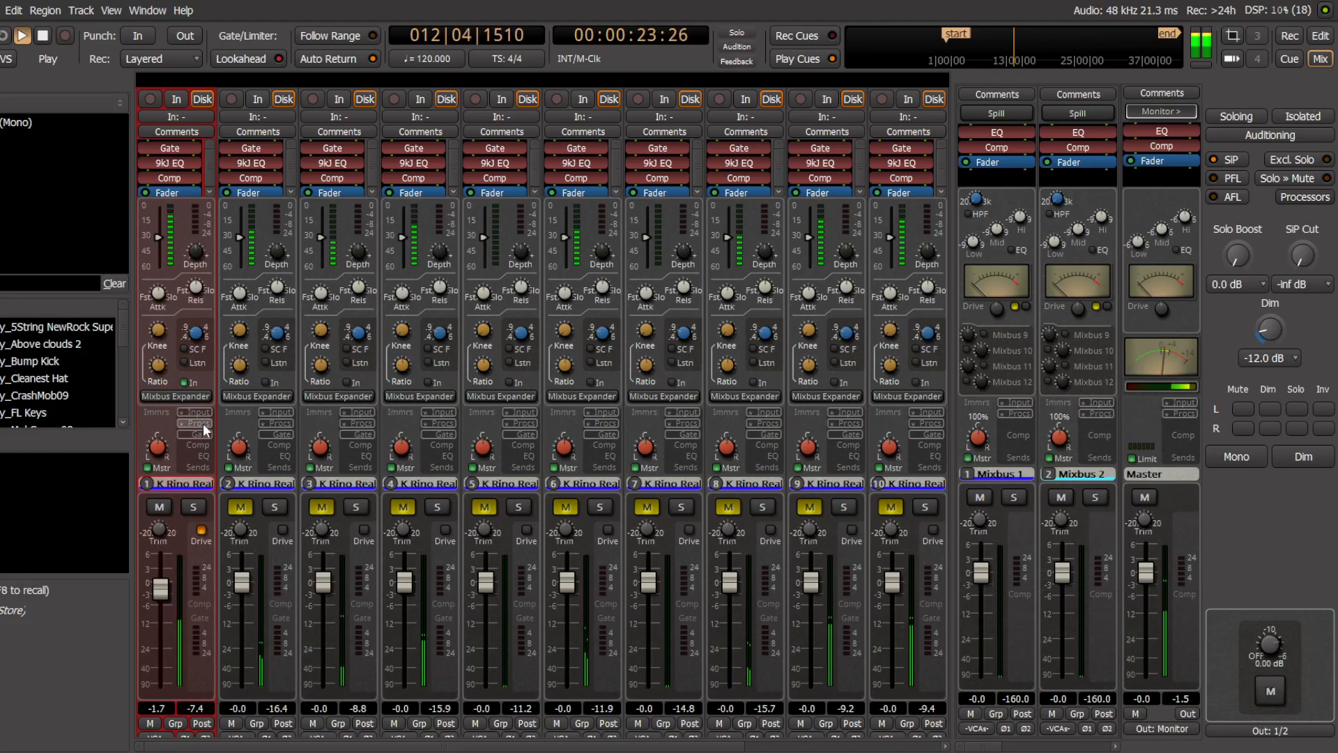
click(199, 445)
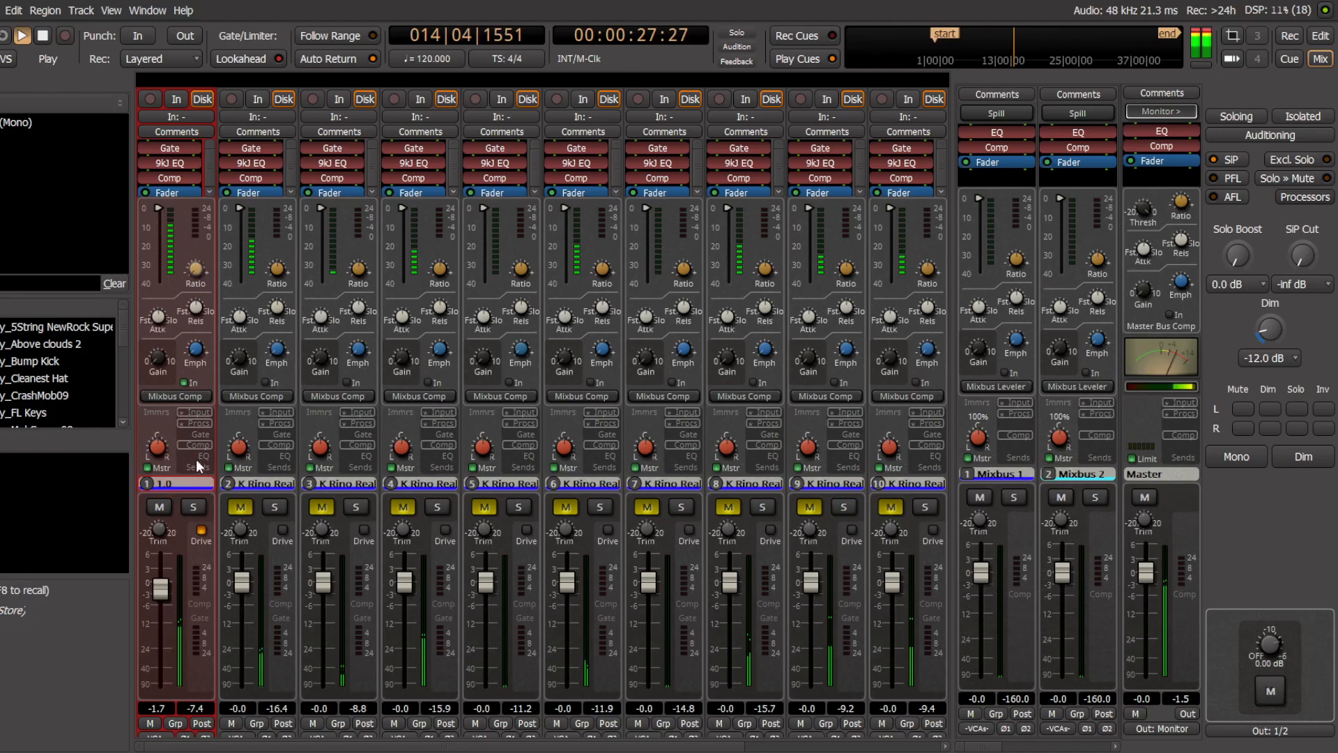
click(189, 382)
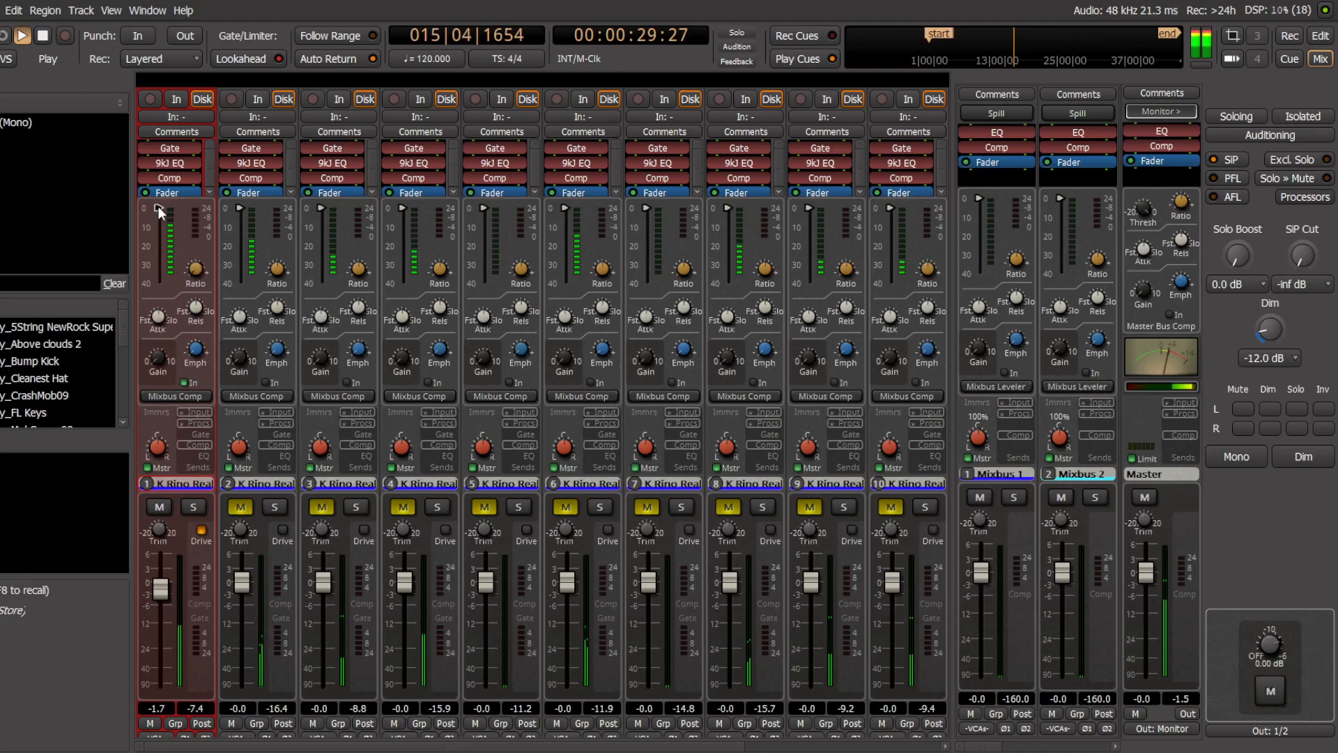
drag(159, 209, 186, 561)
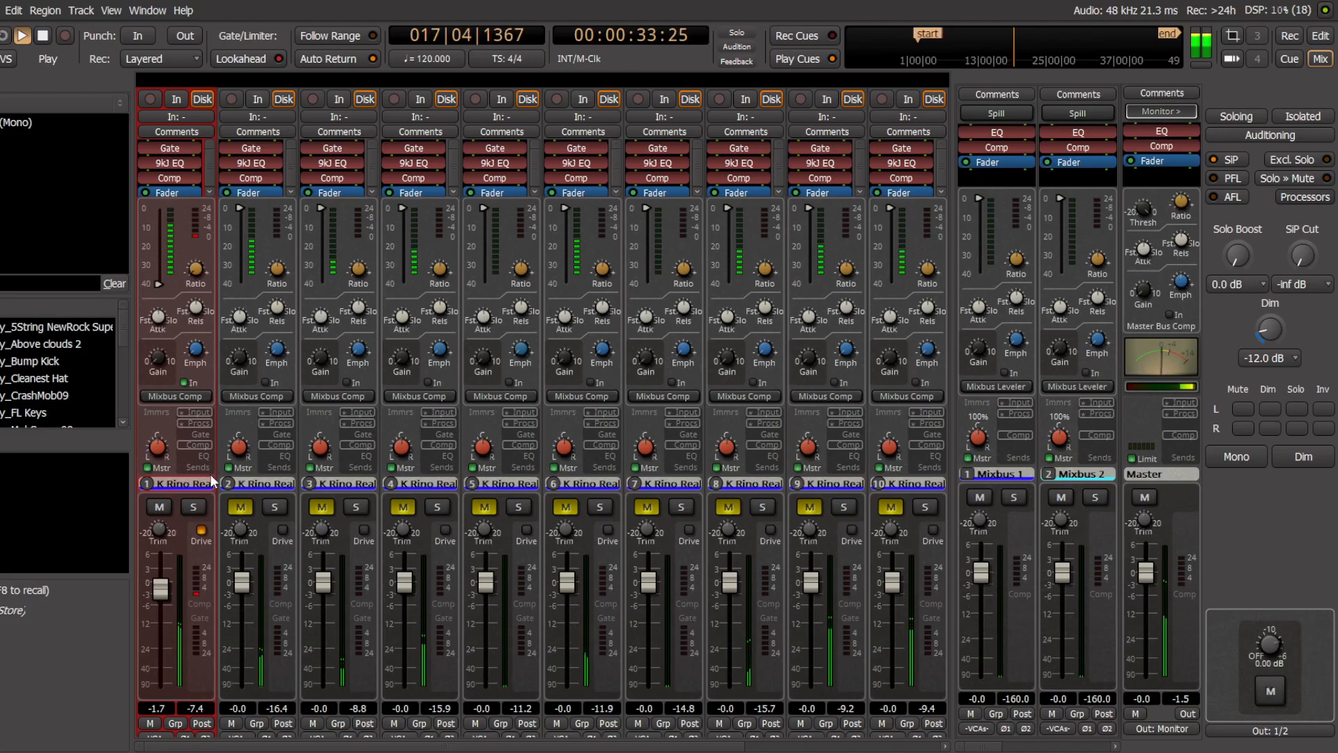
Step: Enable the NewRock Super channel's EQ and boost its low-frequency band by 7.2 dB
click(200, 457)
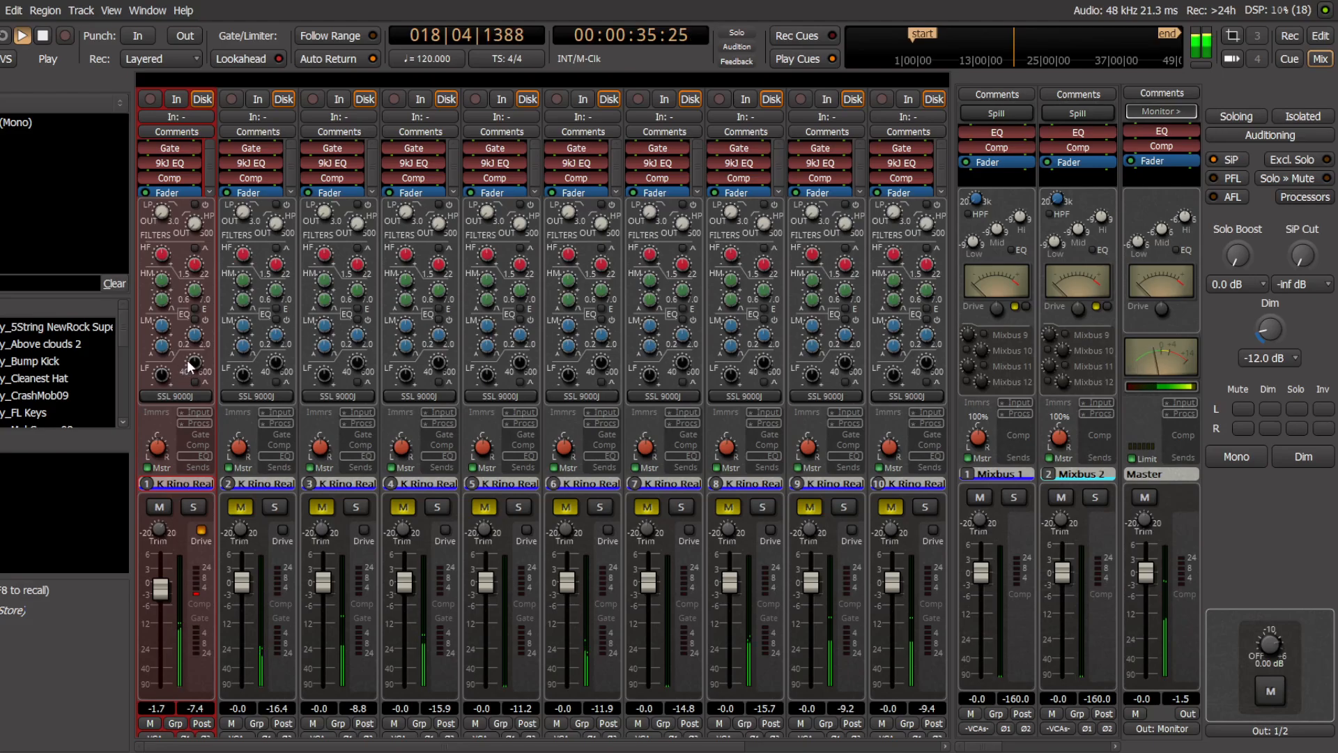
drag(193, 362, 230, 329)
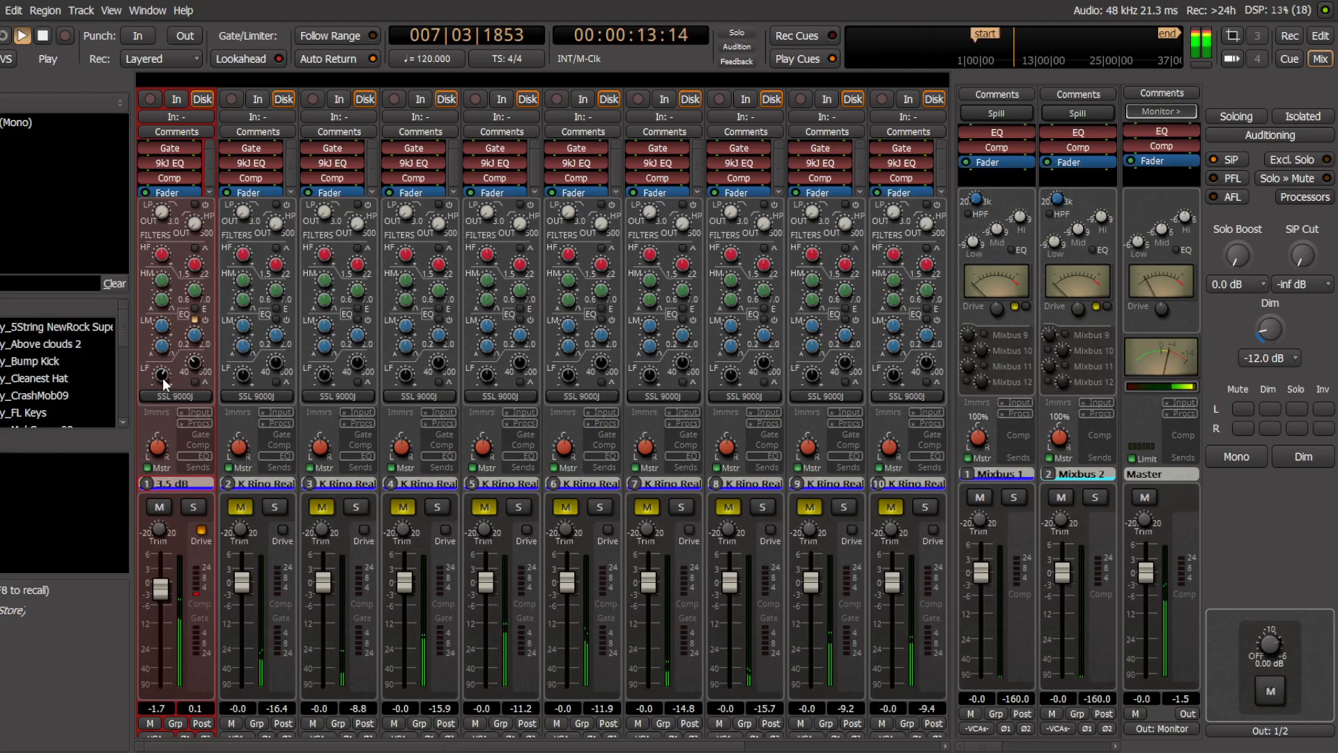
drag(164, 377, 194, 267)
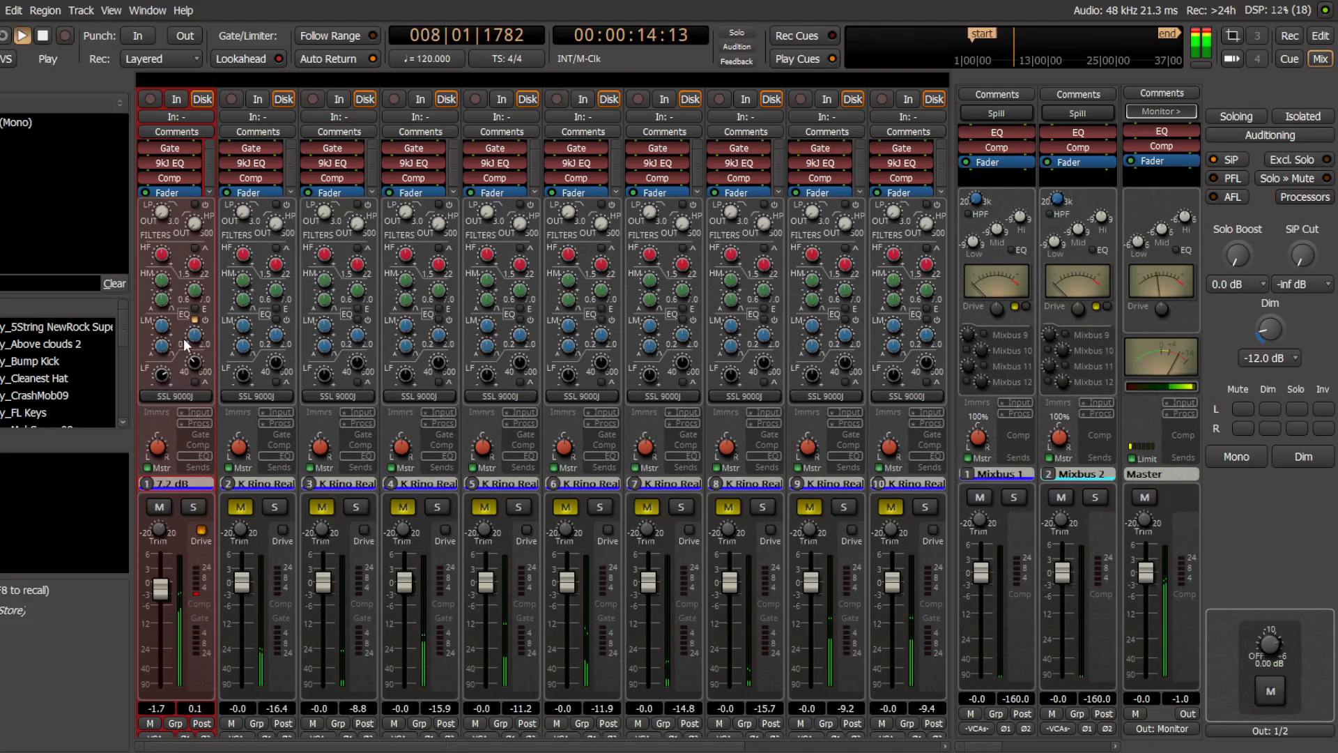
drag(184, 340, 176, 253)
Step: Enable the NewRock Super channel's filters with the low-pass at 33.7 kHz and lower its fader to -3.4 dB
click(194, 204)
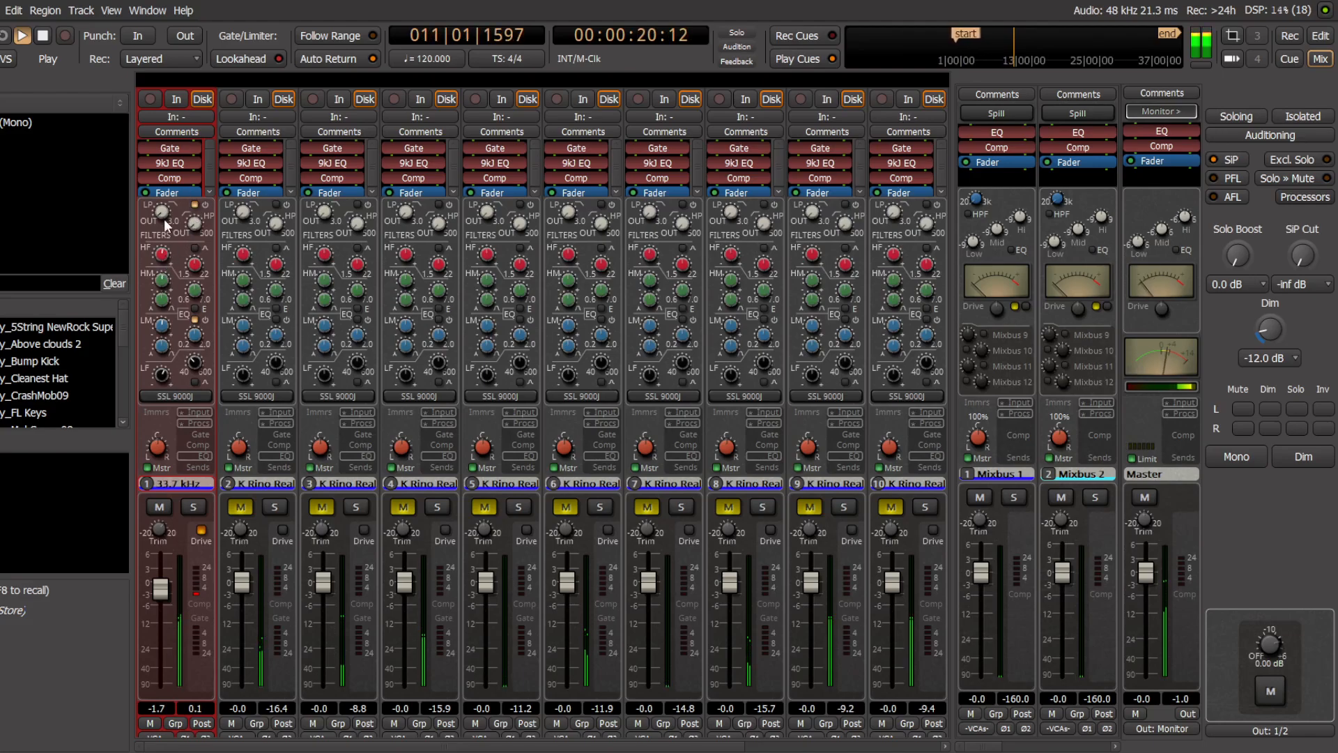
drag(164, 591, 166, 605)
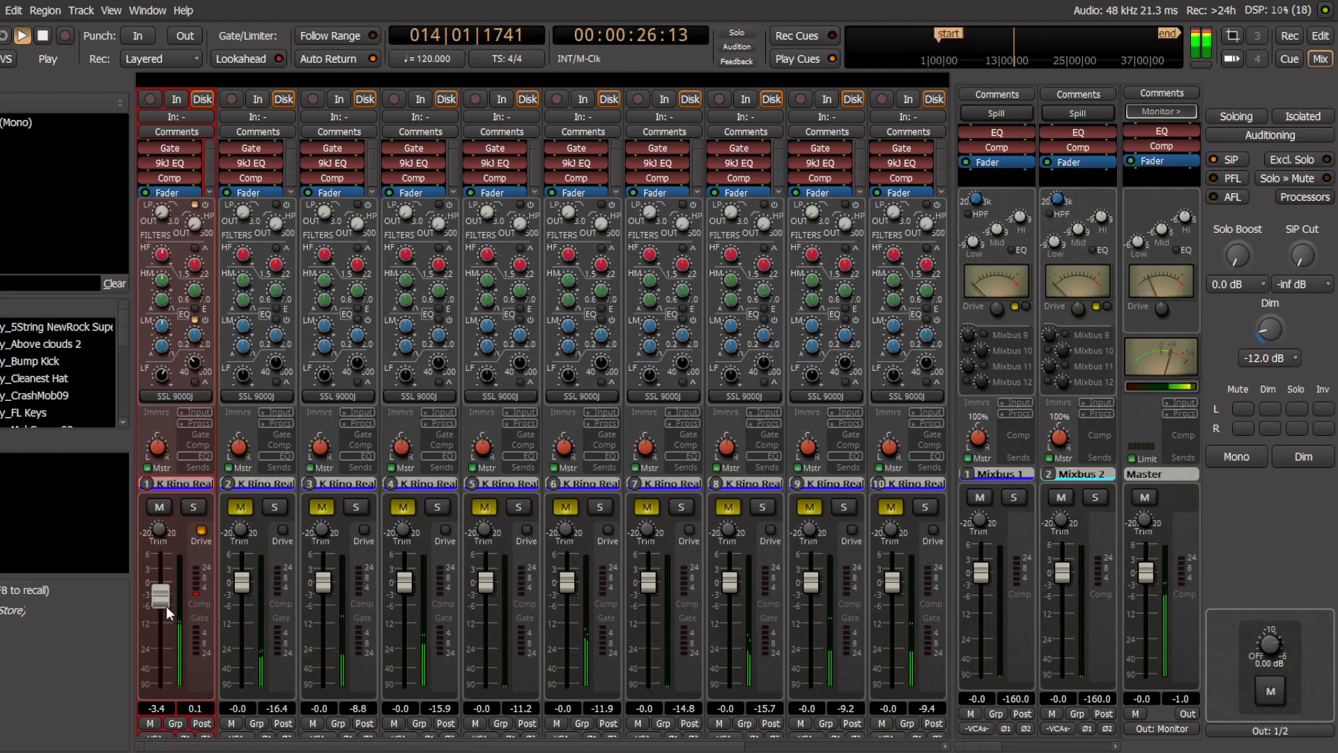
drag(166, 605, 166, 604)
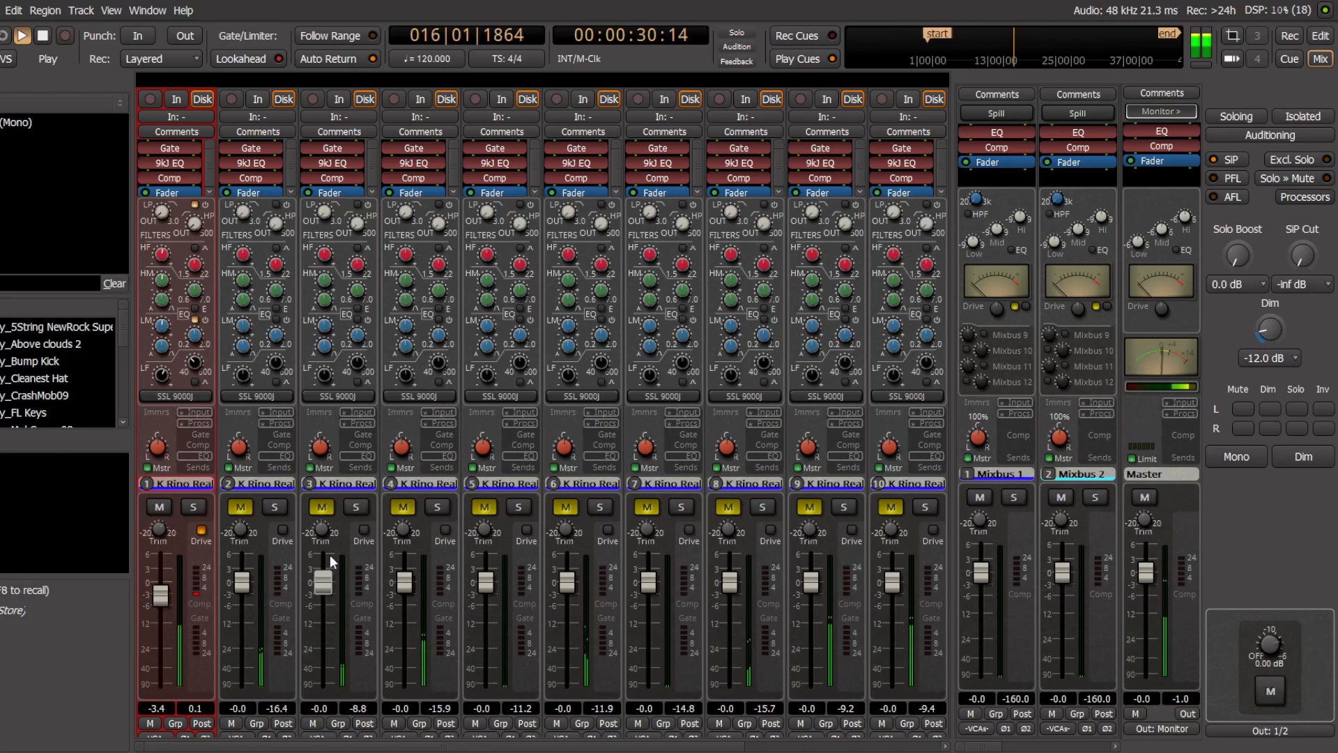
Step: Unmute the Bump Kick track in the editor and return to the mixer
click(1321, 36)
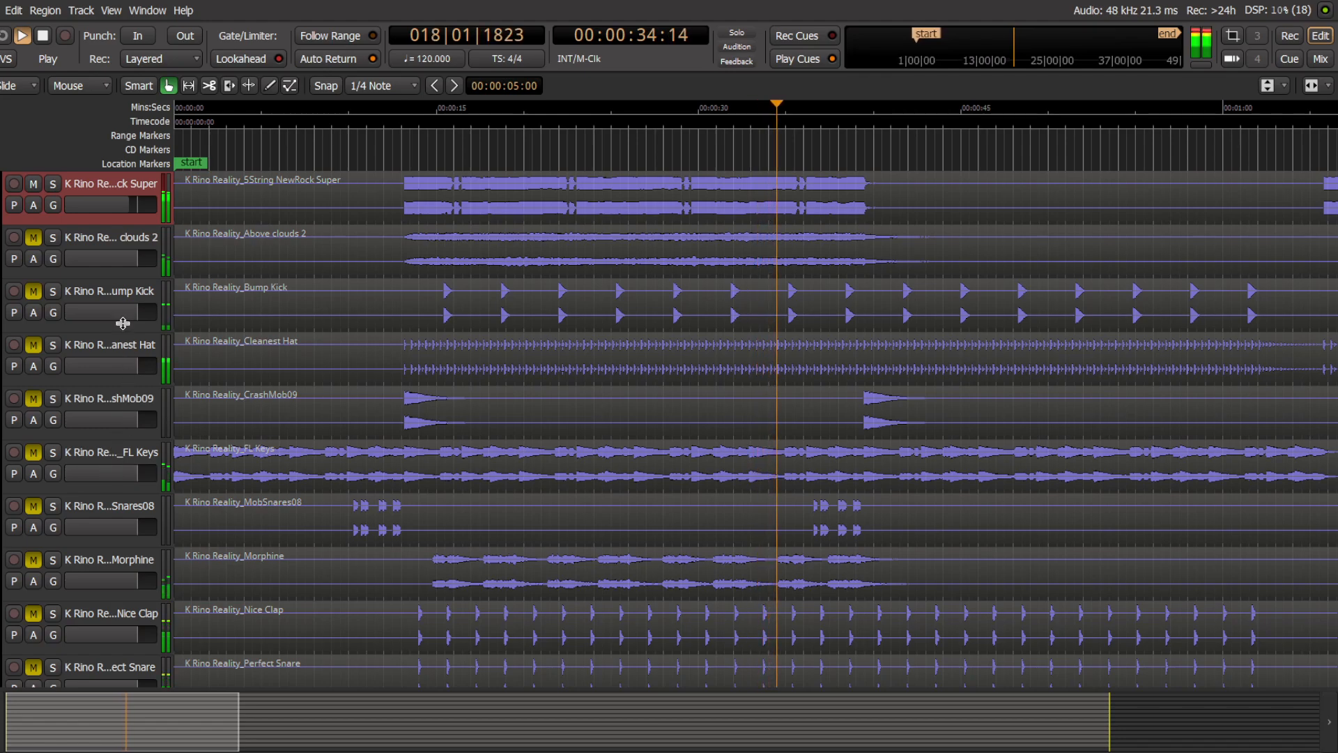
click(109, 299)
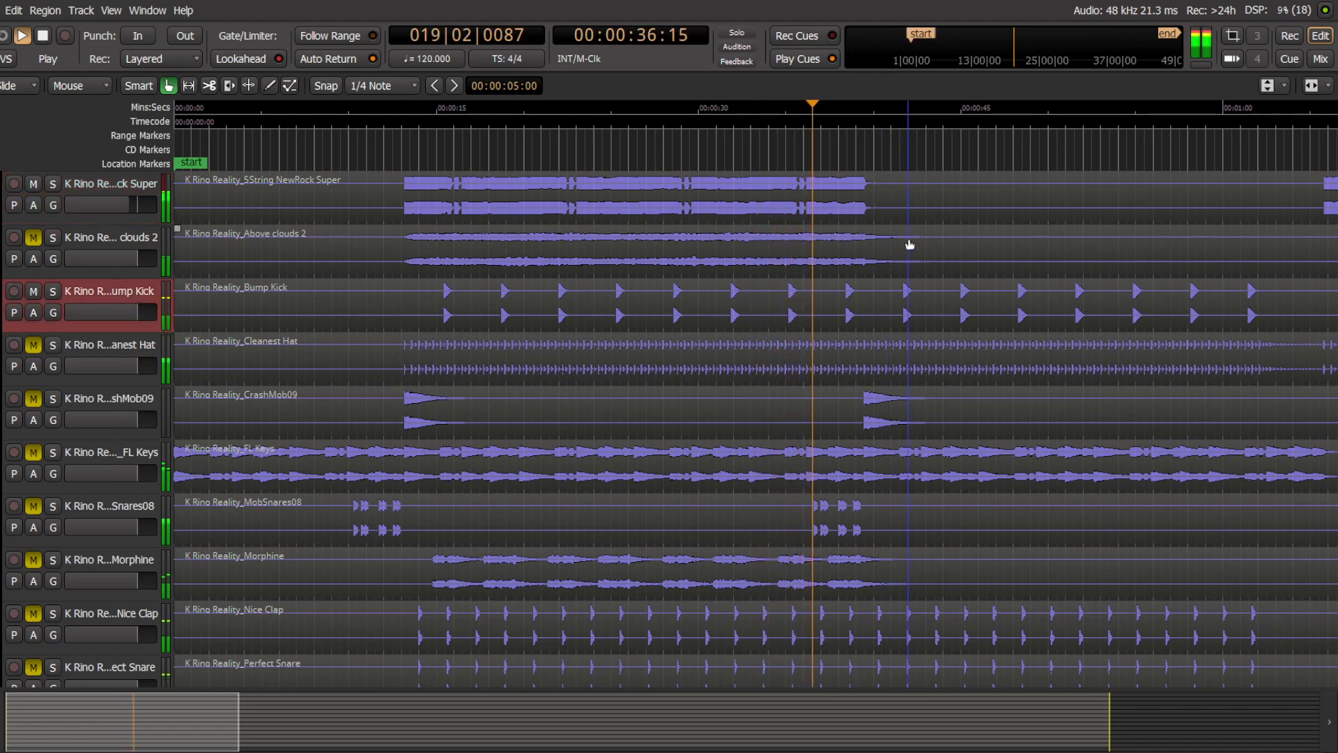
key(alt+m)
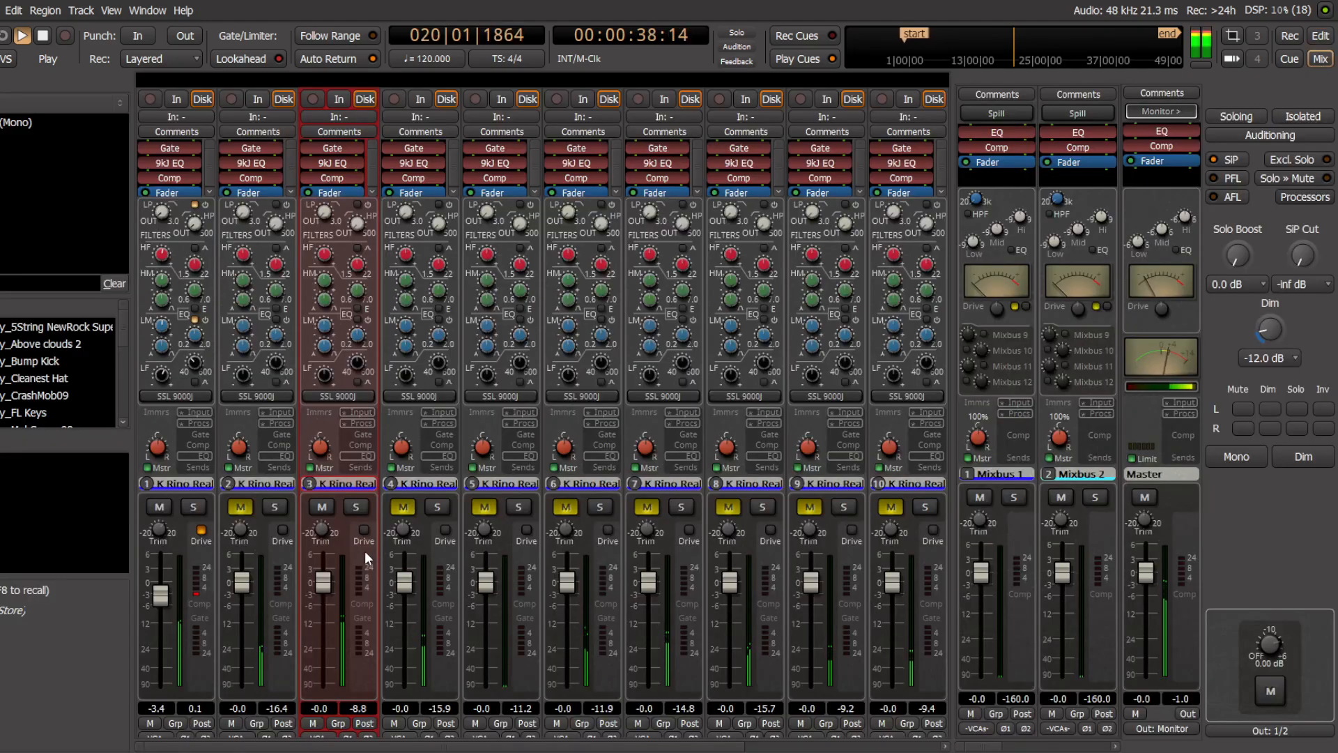
Step: Engage the gate and compressor on the Bump Kick channel and set the compressor's release to 5.0 ms
click(357, 442)
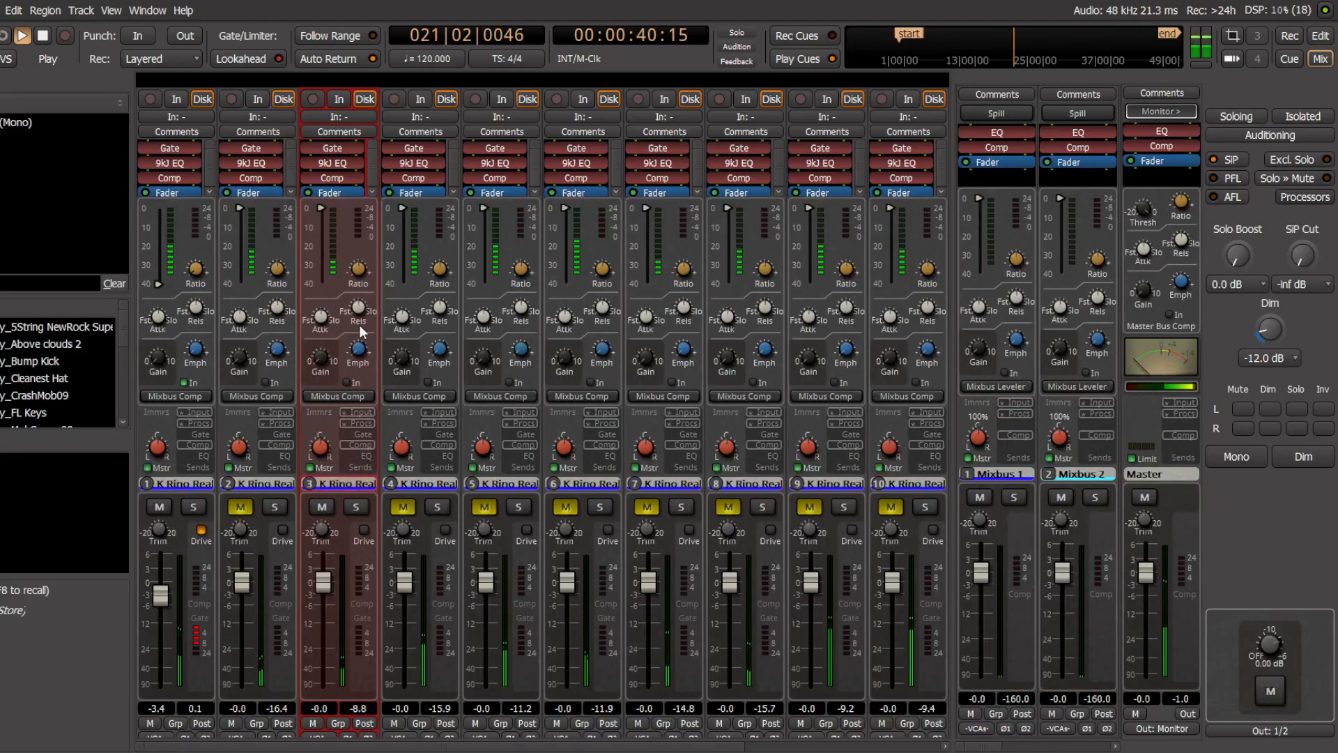
click(363, 434)
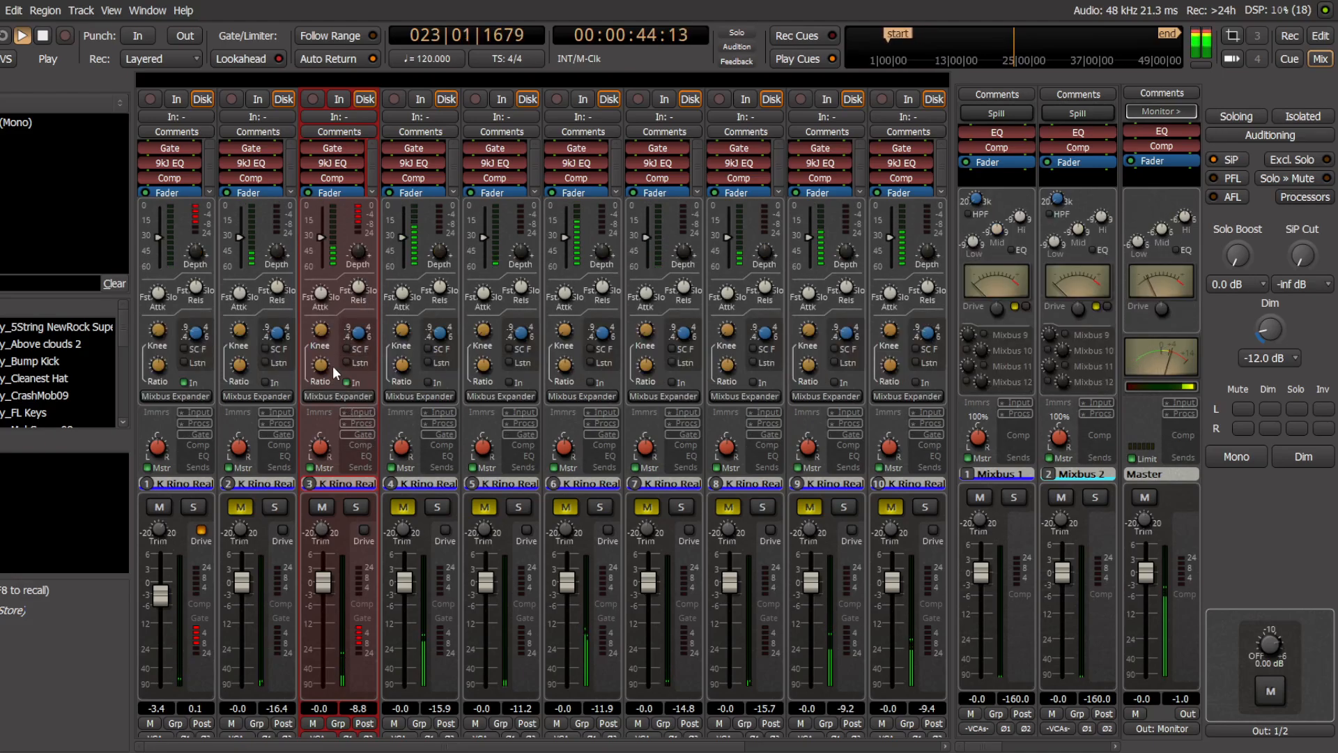
click(354, 447)
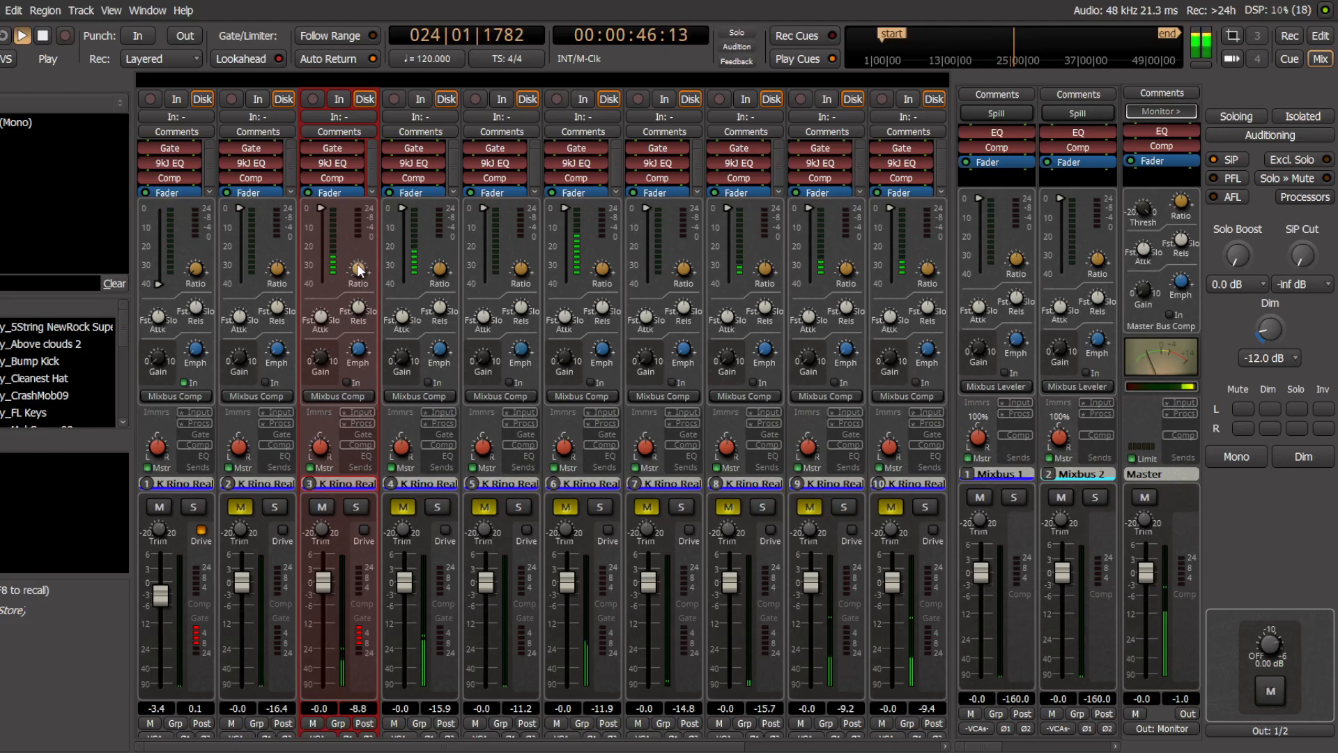
drag(356, 268, 348, 478)
drag(355, 310, 353, 399)
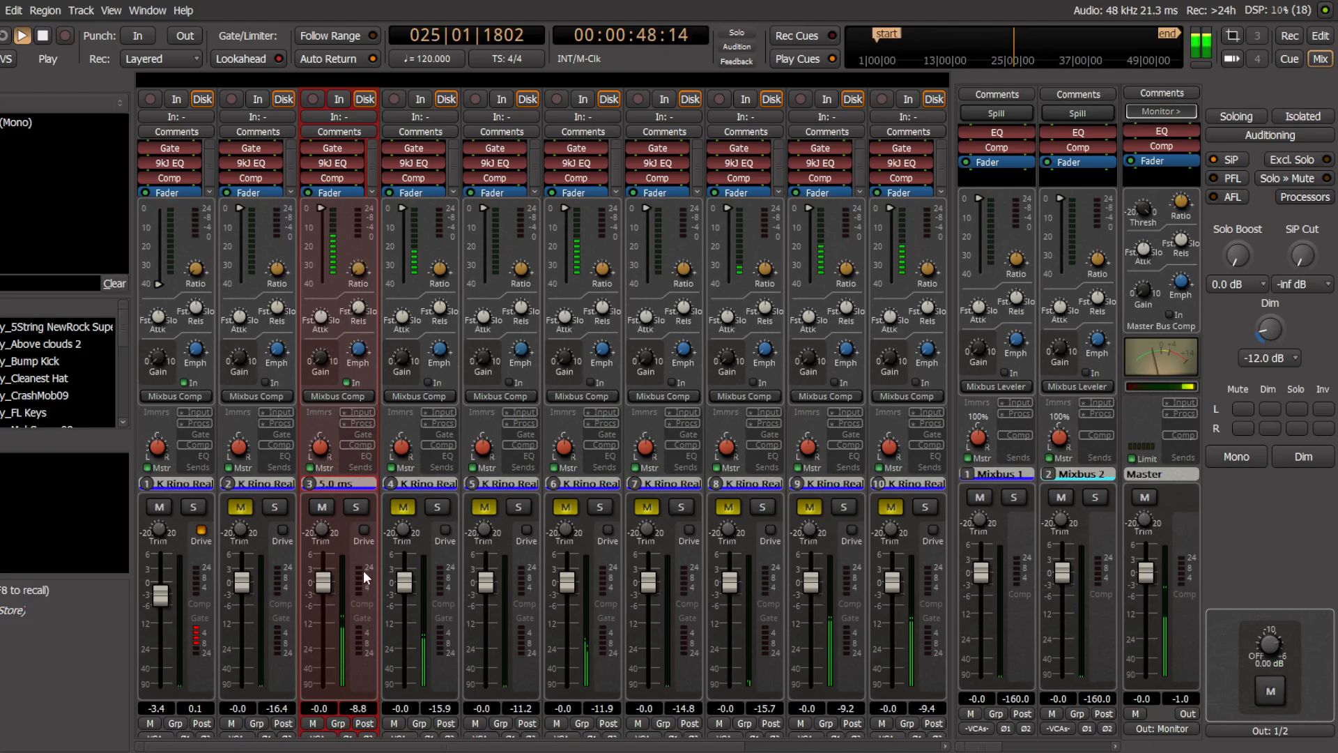
Step: Lower the Bump Kick compressor's threshold to its minimum and set its ratio to about 1.2 during playback
key(space)
drag(324, 205, 322, 512)
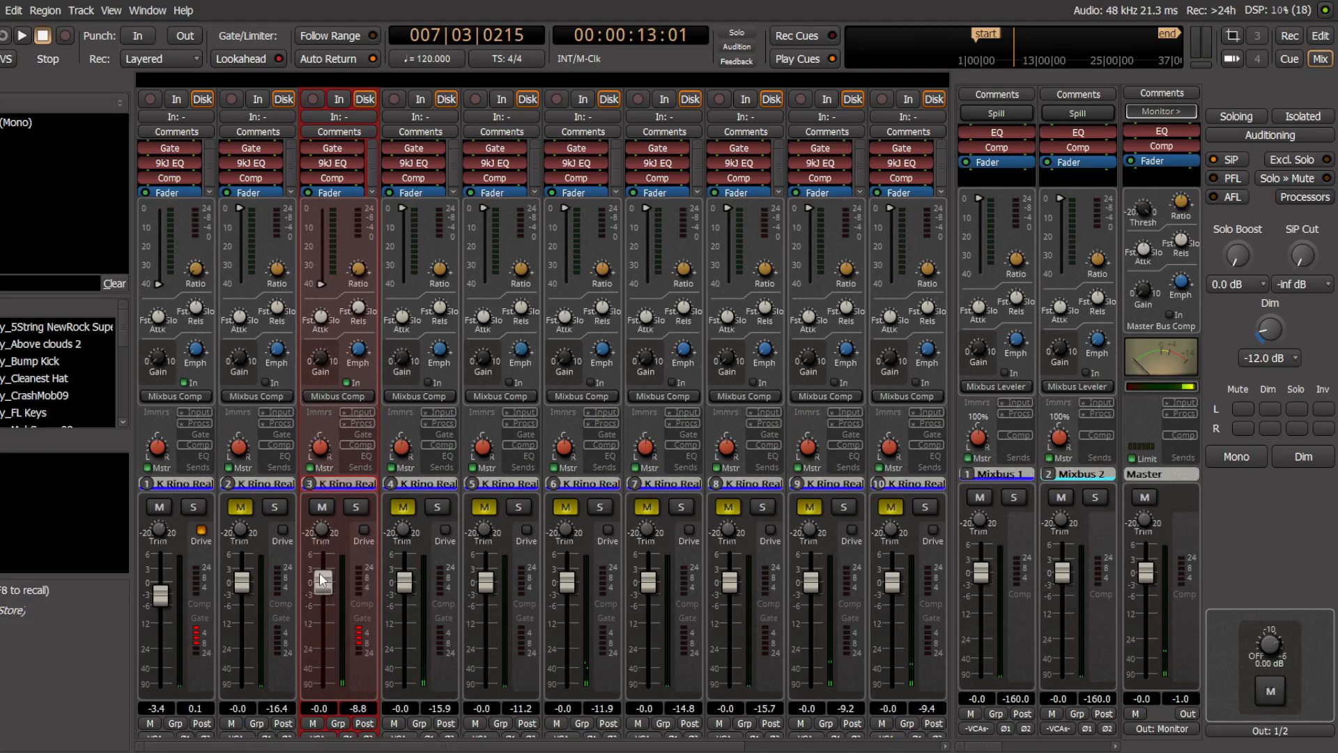
mouse_move(320, 282)
key(space)
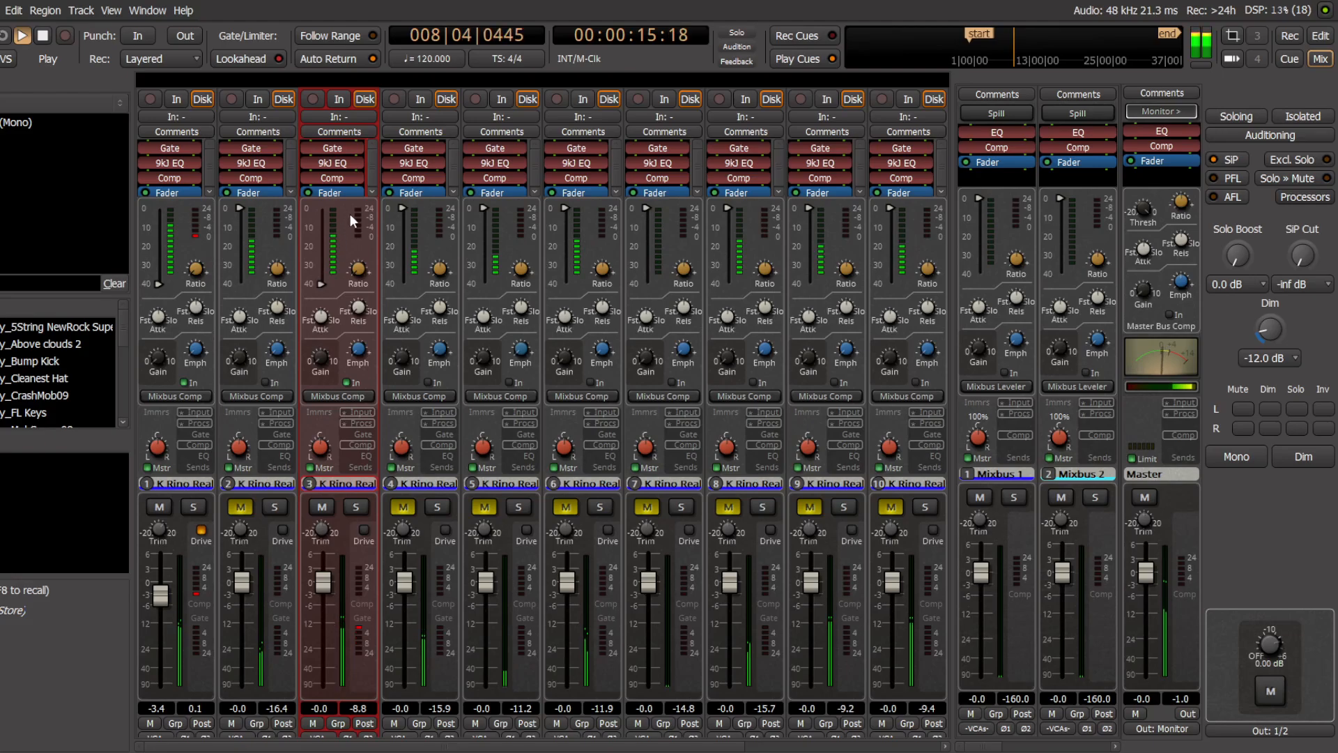
mouse_move(362, 268)
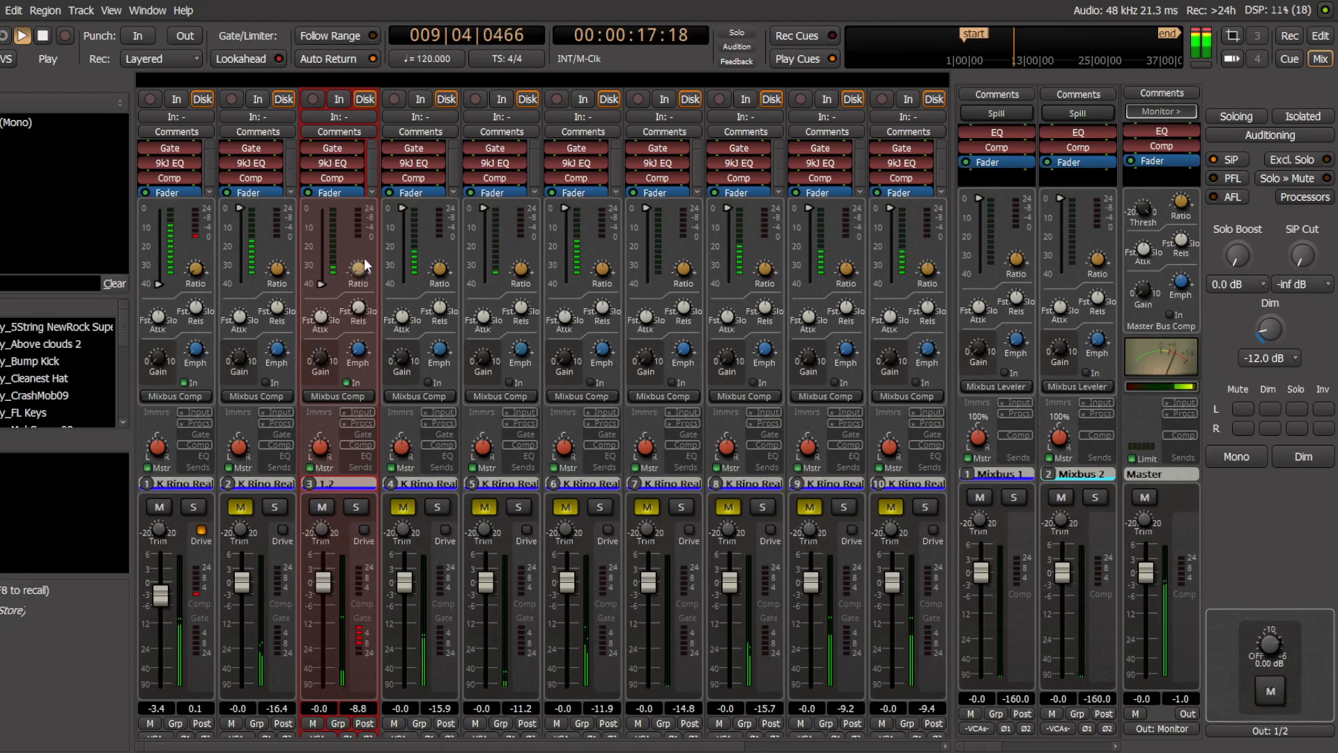
drag(366, 257, 367, 262)
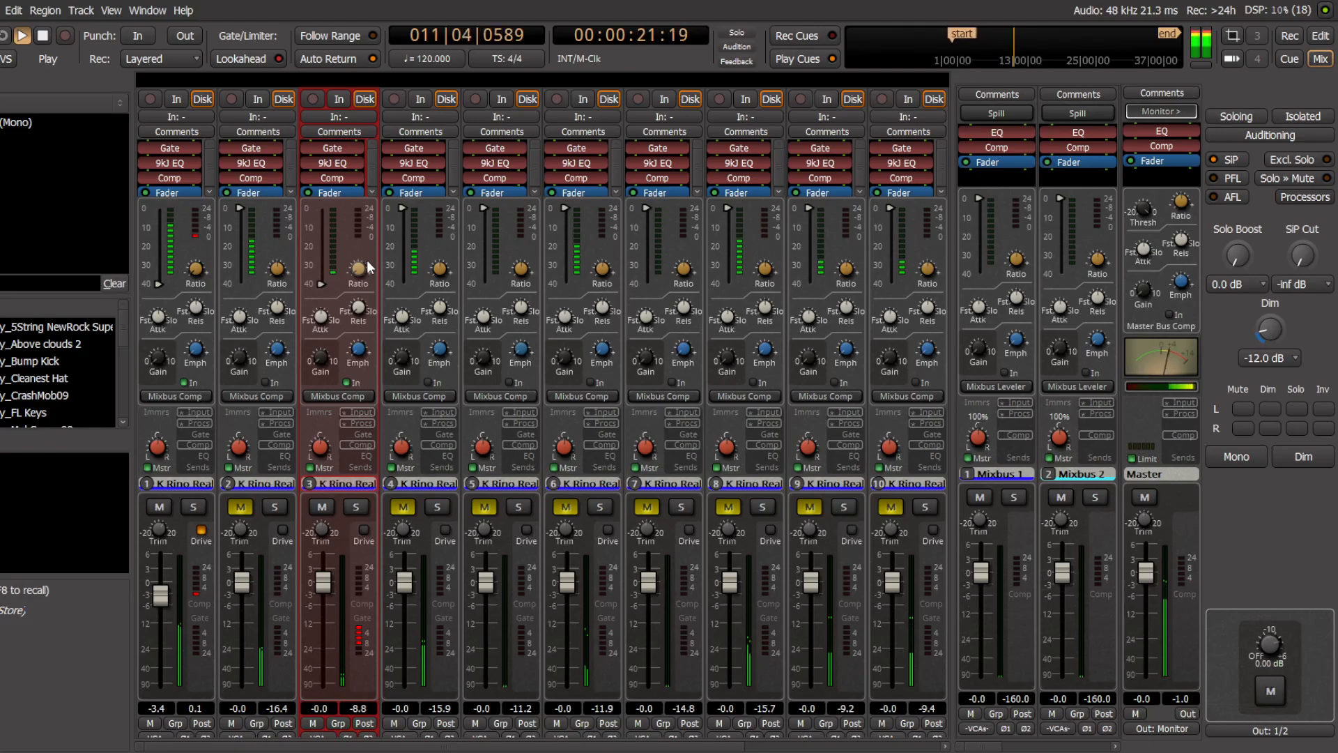
Step: Enable the Bump Kick channel's EQ with a 0.7 dB high-mid boost, and its filters with the low-pass at 33.7 kHz
click(364, 454)
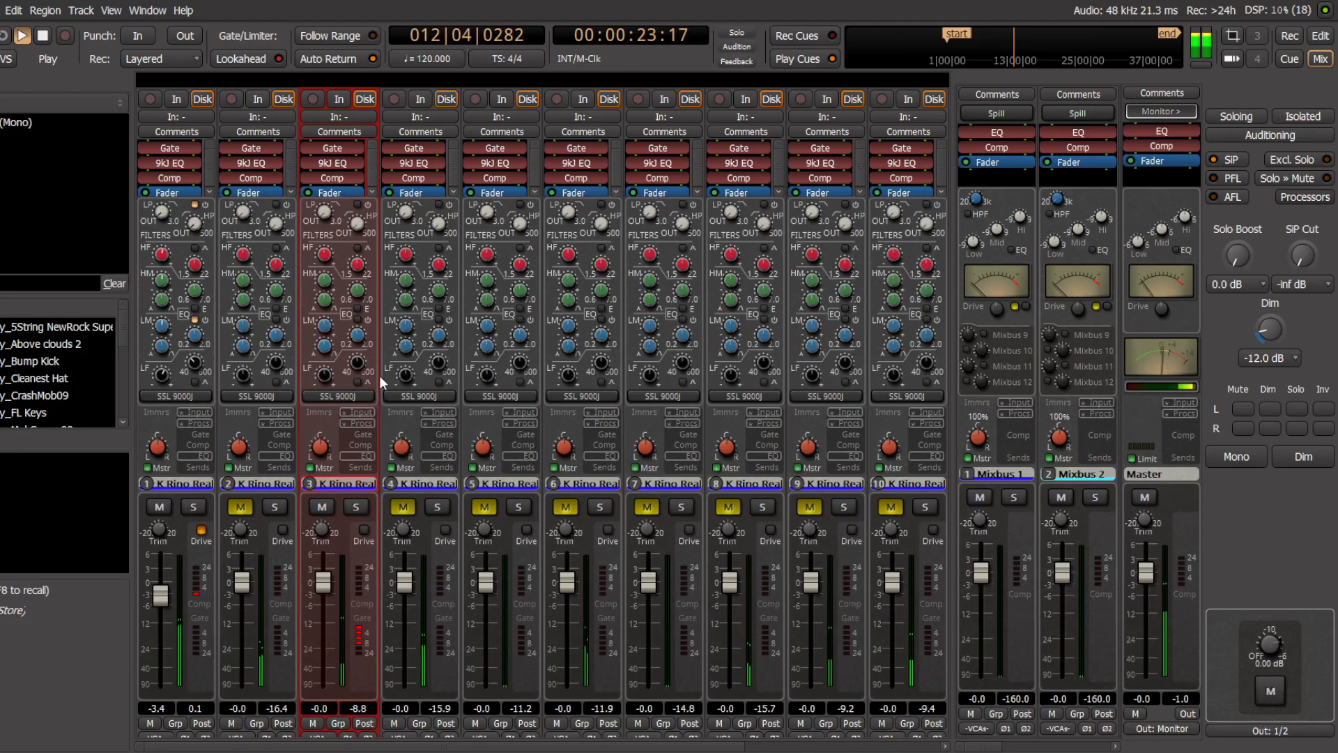
mouse_move(355, 296)
drag(355, 296, 326, 274)
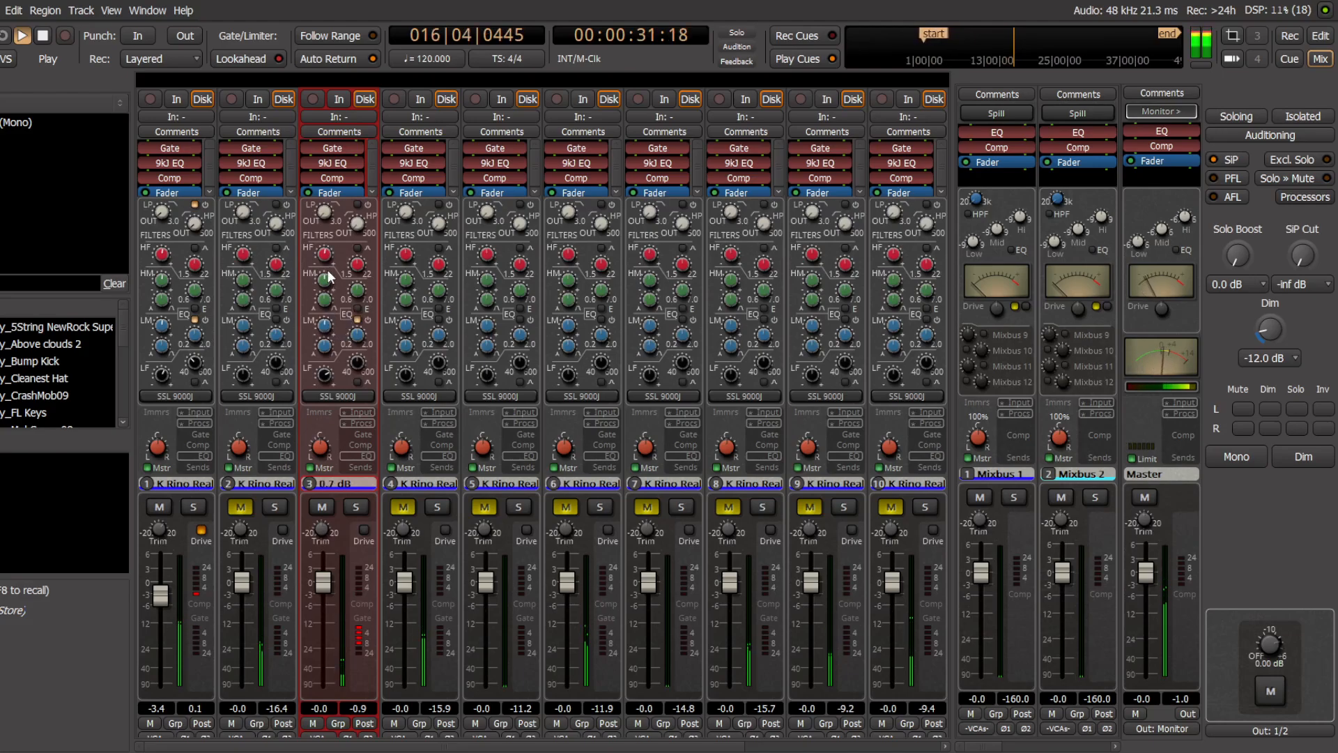
drag(361, 223, 325, 209)
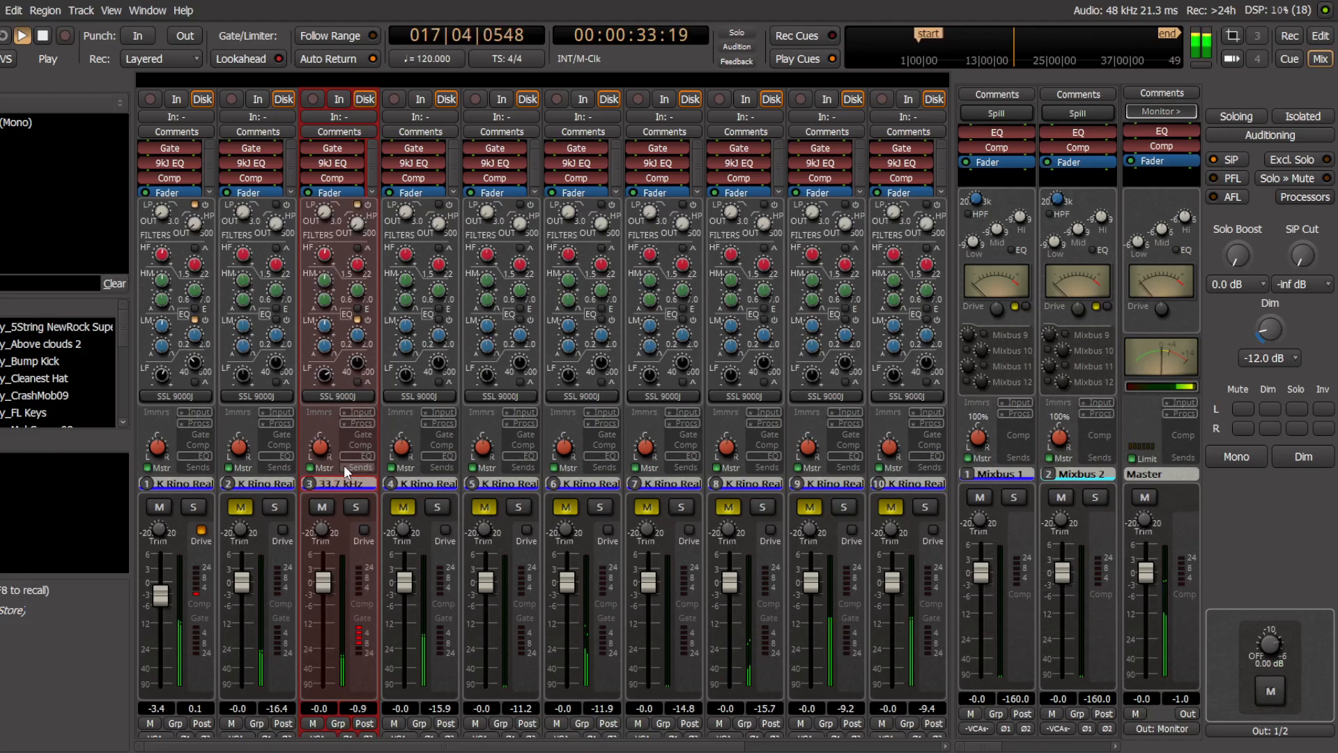
drag(327, 582, 327, 583)
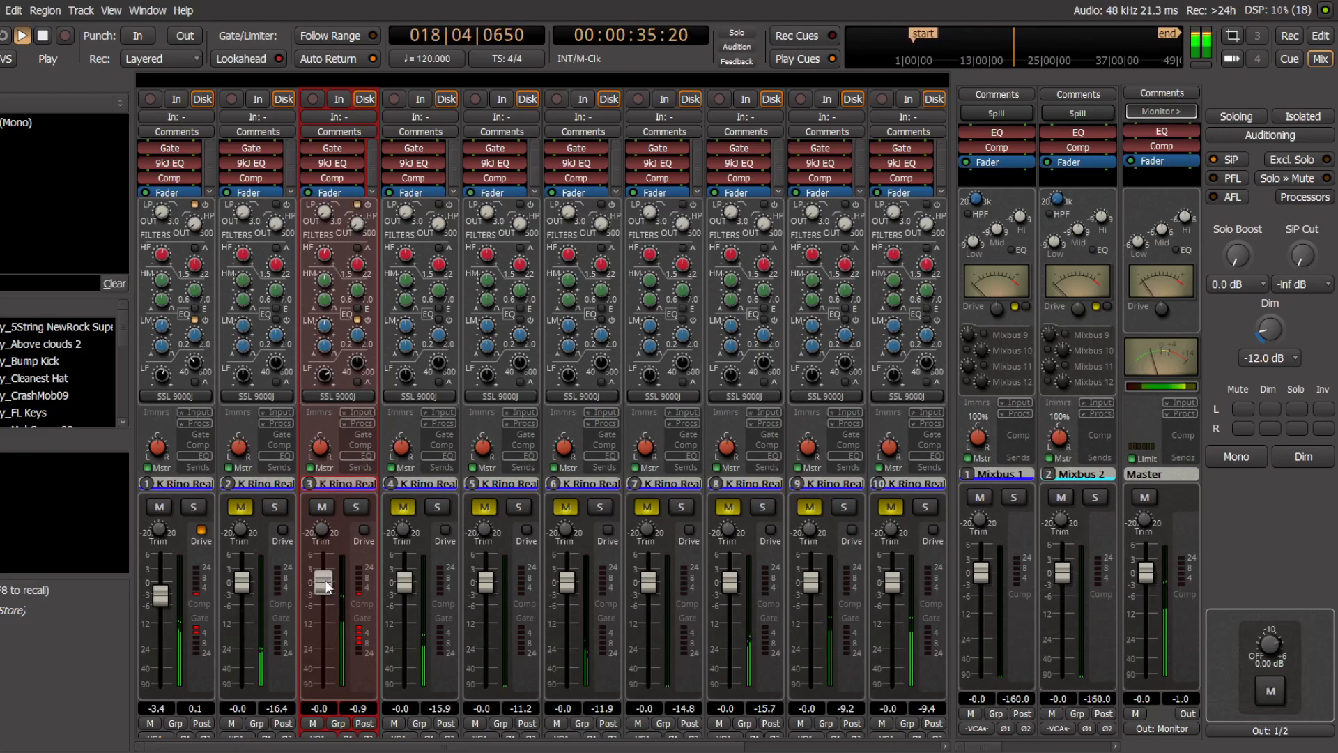
Step: Select the Perfect Snare track in the editor, restart playback in the mixer and unmute its channel
click(1320, 35)
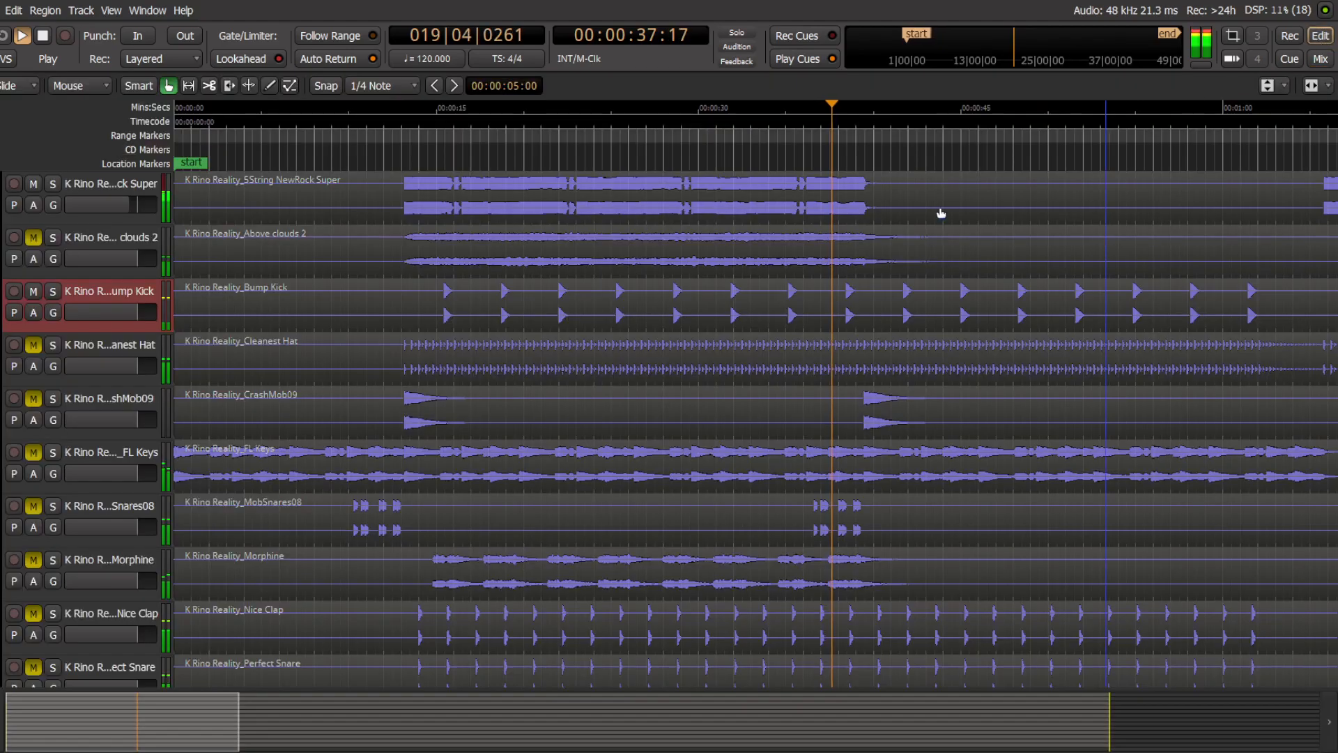
key(space)
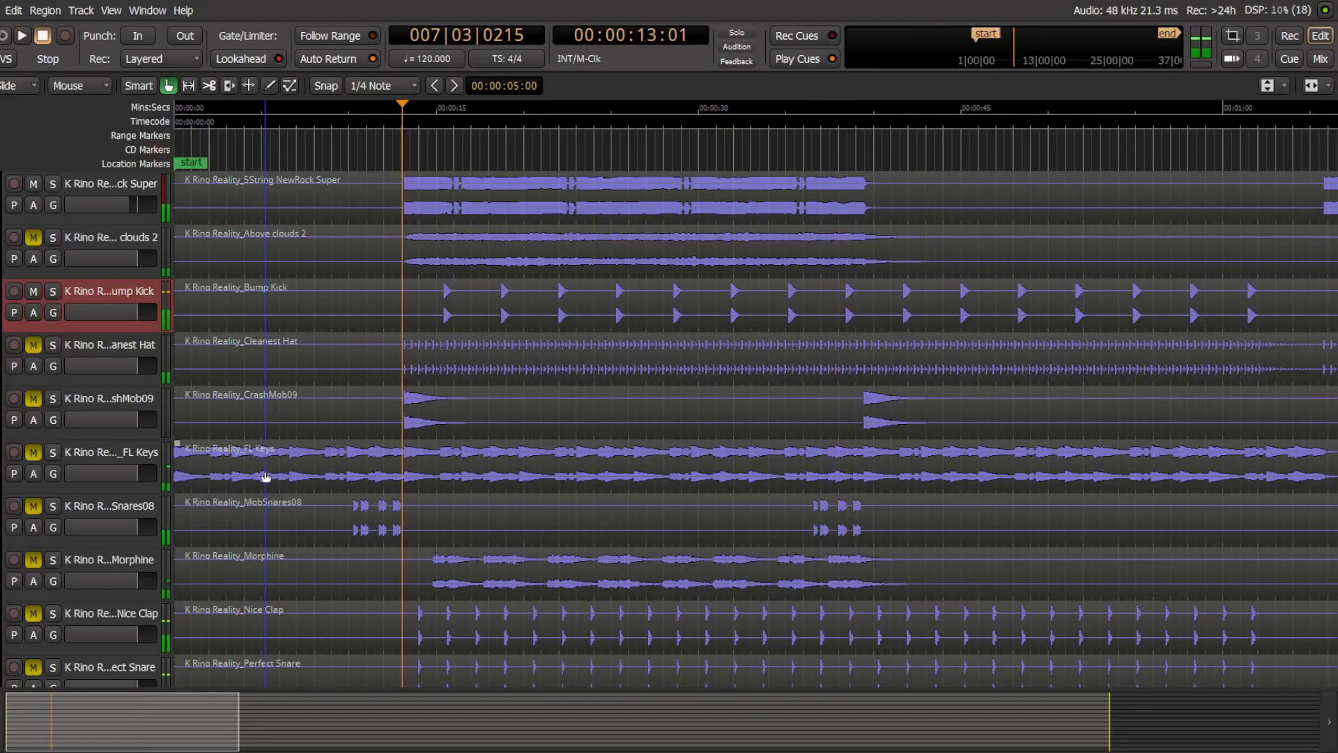
scroll(115, 478, down, 3)
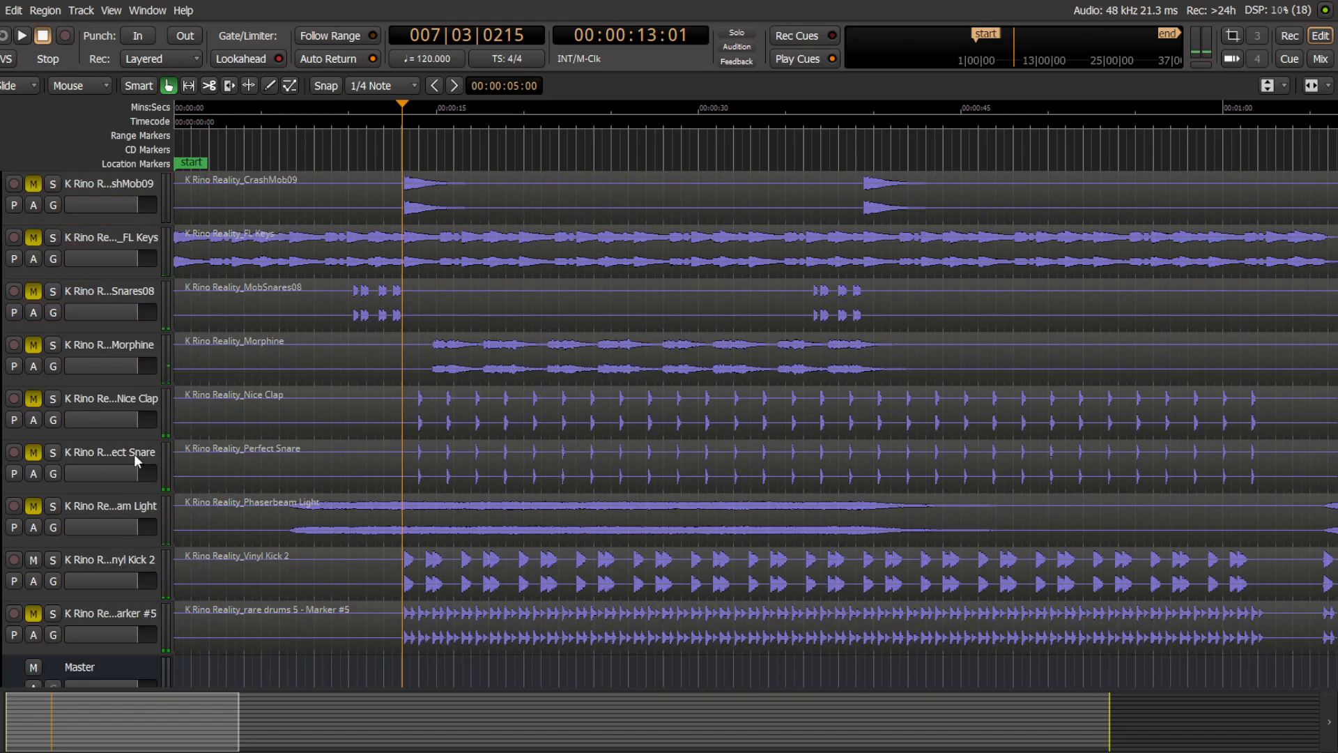
click(134, 454)
click(1319, 59)
key(space)
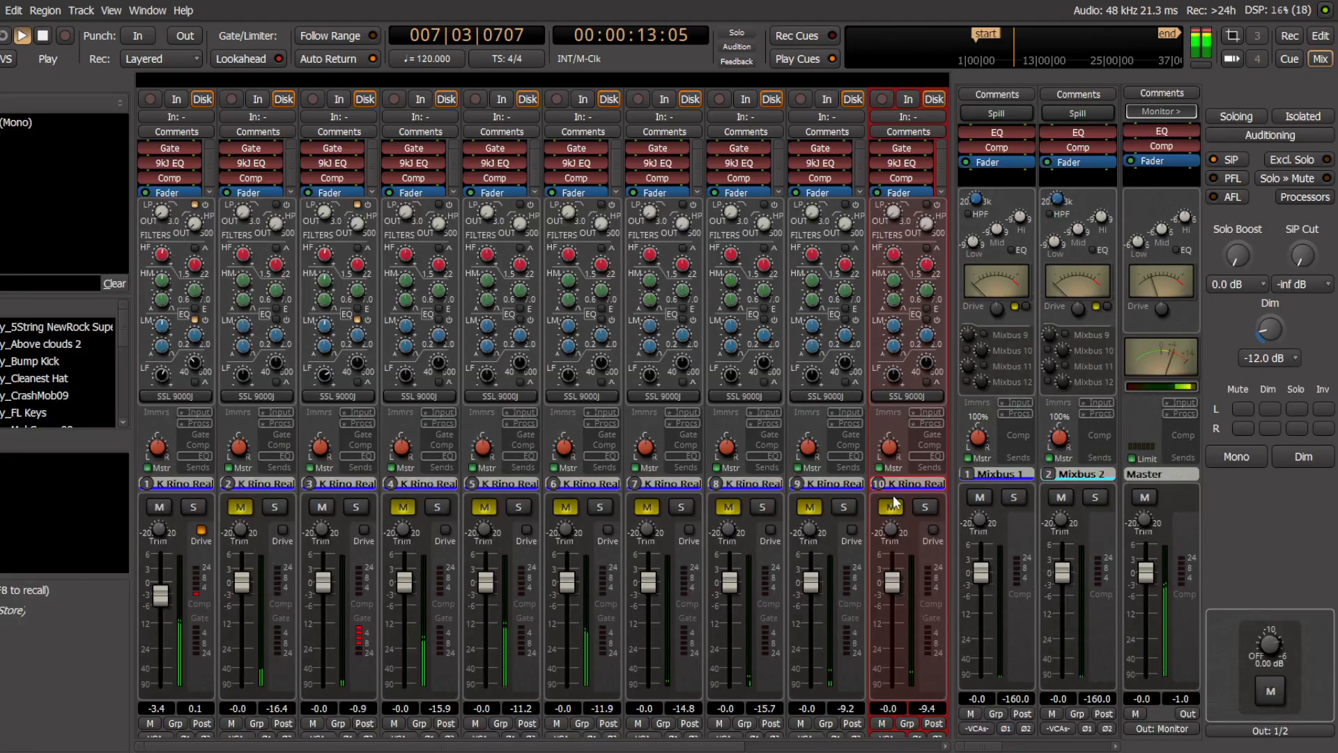
click(890, 507)
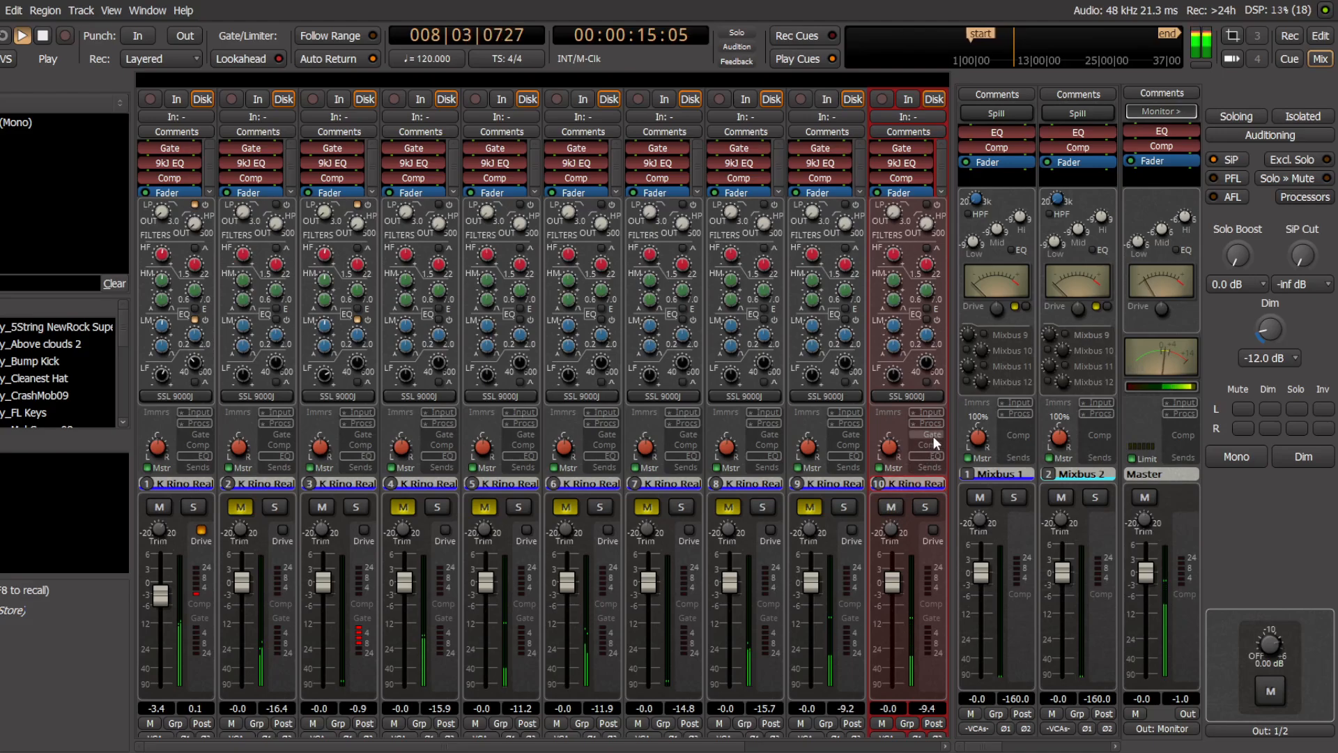
Step: Engage the gate and compressor on the Perfect Snare channel and set the compressor's release to 5.0 ms
click(933, 433)
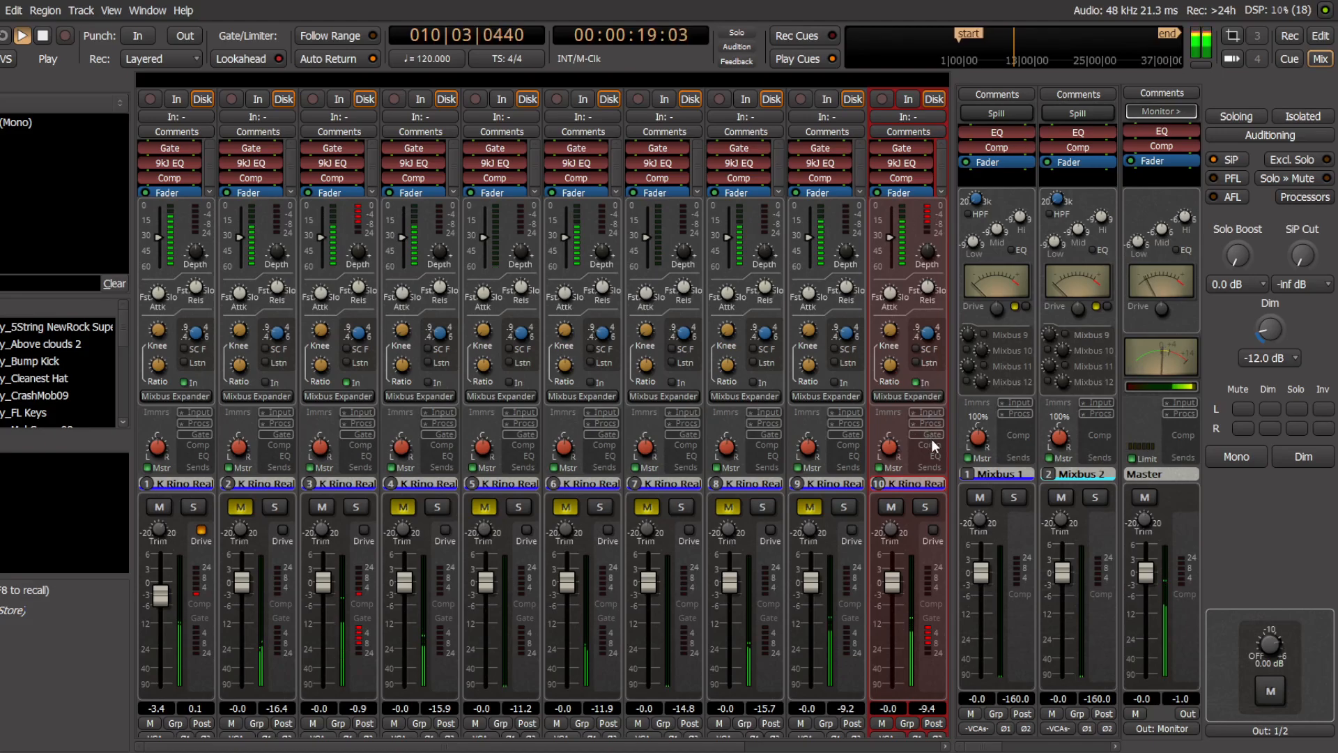
click(931, 444)
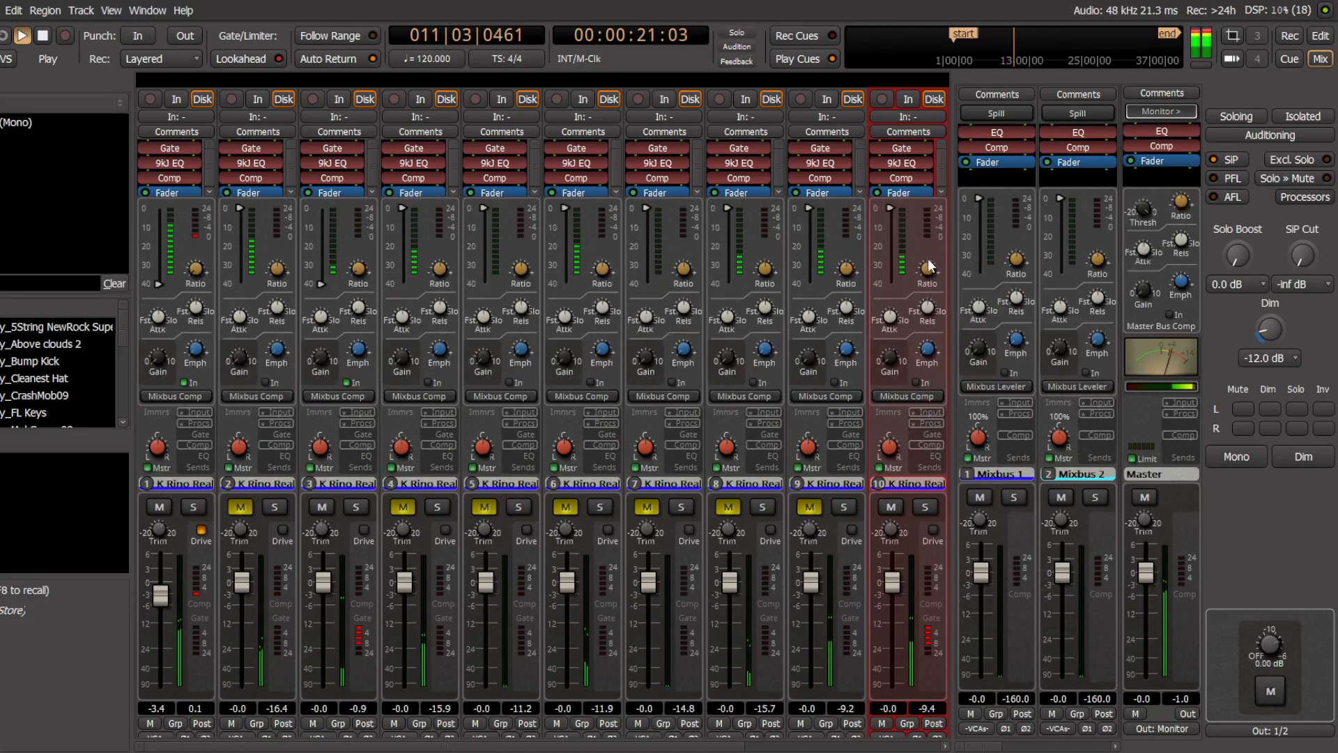
click(916, 382)
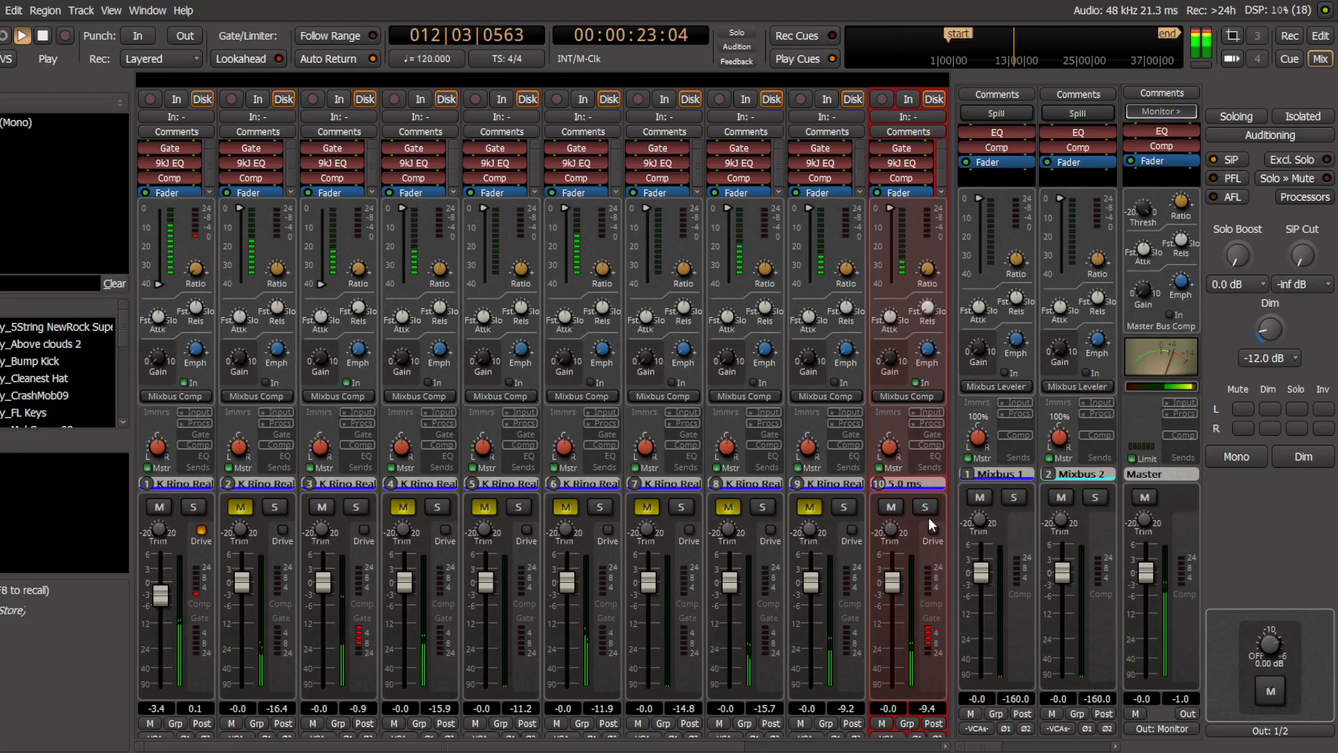
Step: Lower the Perfect Snare compressor's threshold to its minimum and set its ratio to 1.1
drag(889, 212, 892, 569)
mouse_move(928, 275)
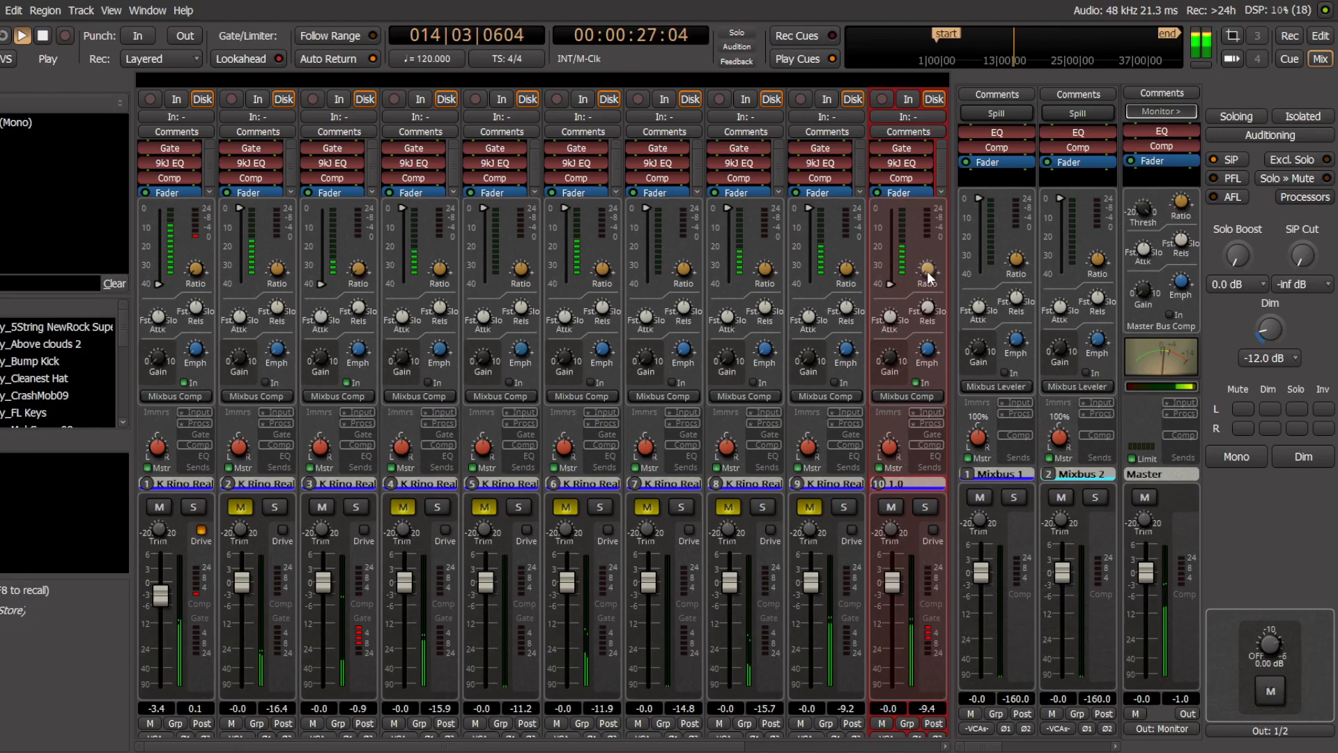
drag(929, 263, 931, 262)
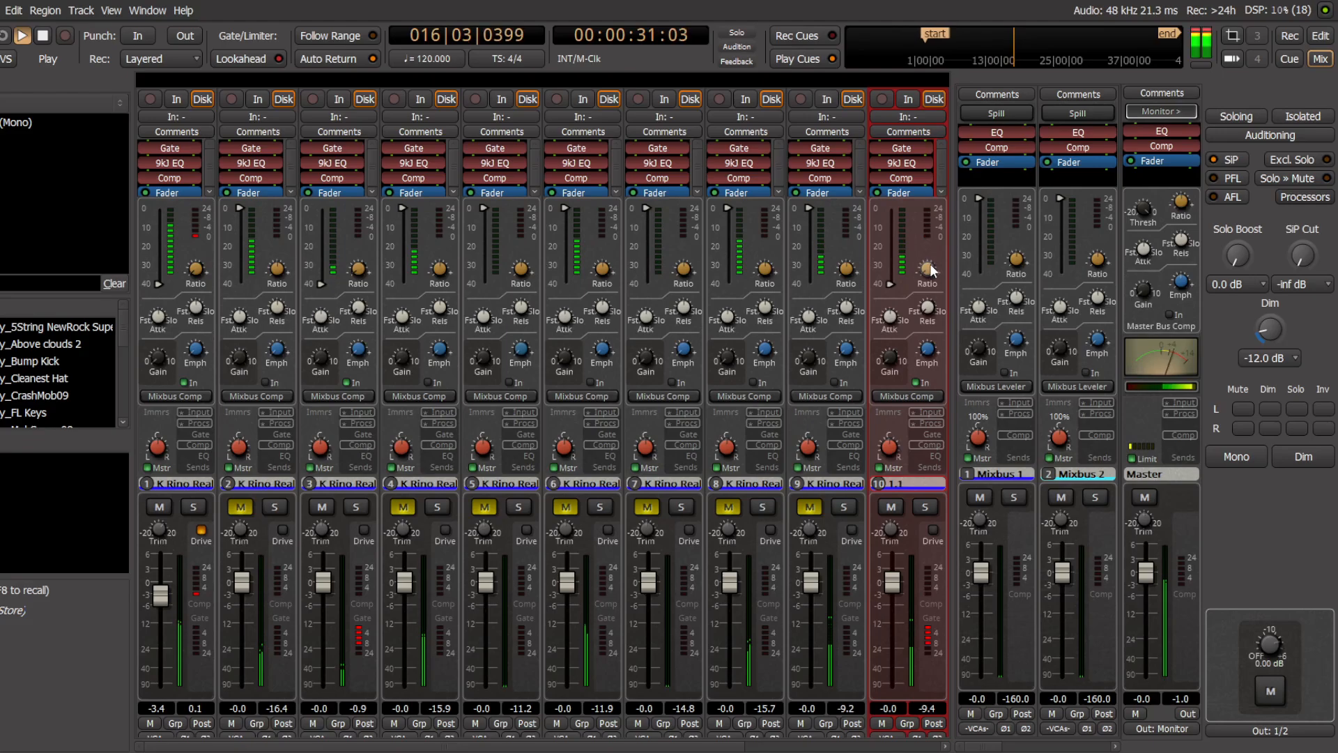
Step: Shape the Perfect Snare channel with a 1.3 dB high-mid EQ boost and a 33.7 kHz low-pass filter, and raise its fader to 0.5 dB
click(934, 457)
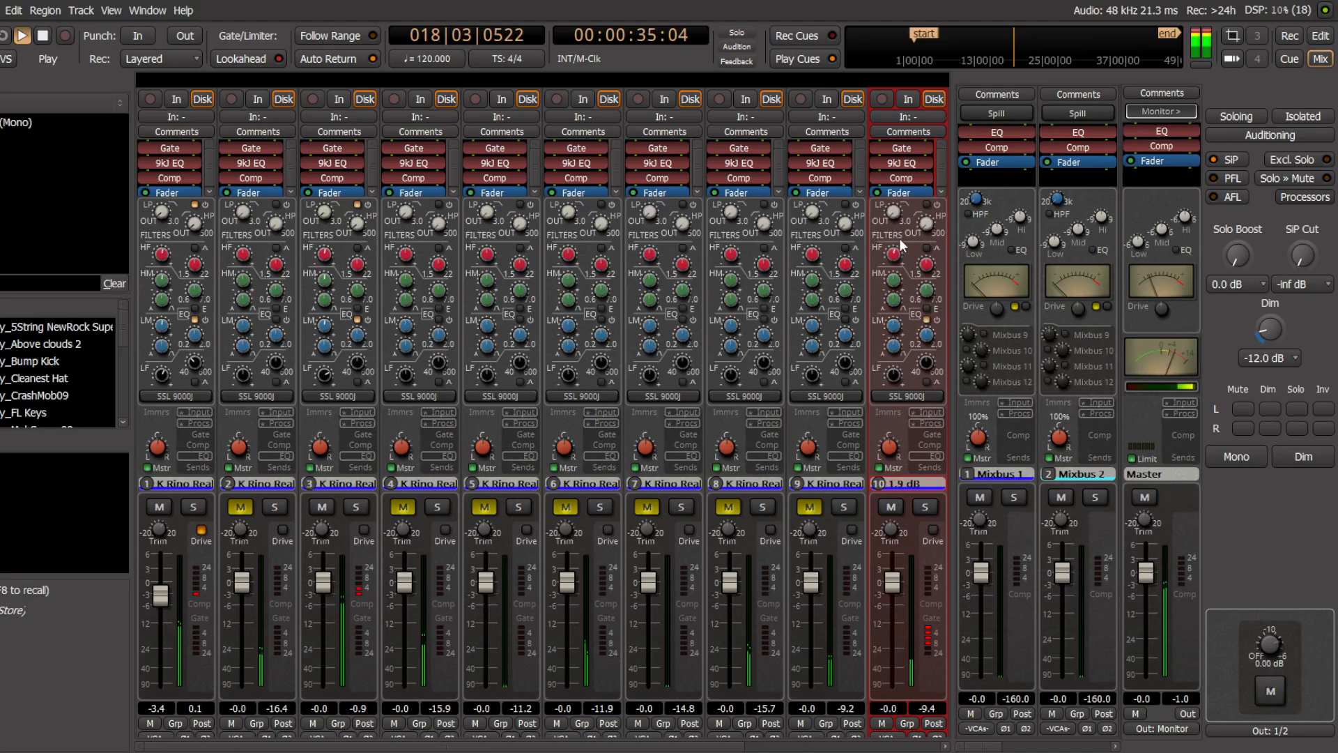
mouse_move(893, 279)
mouse_down()
mouse_move(894, 299)
mouse_move(897, 263)
mouse_up()
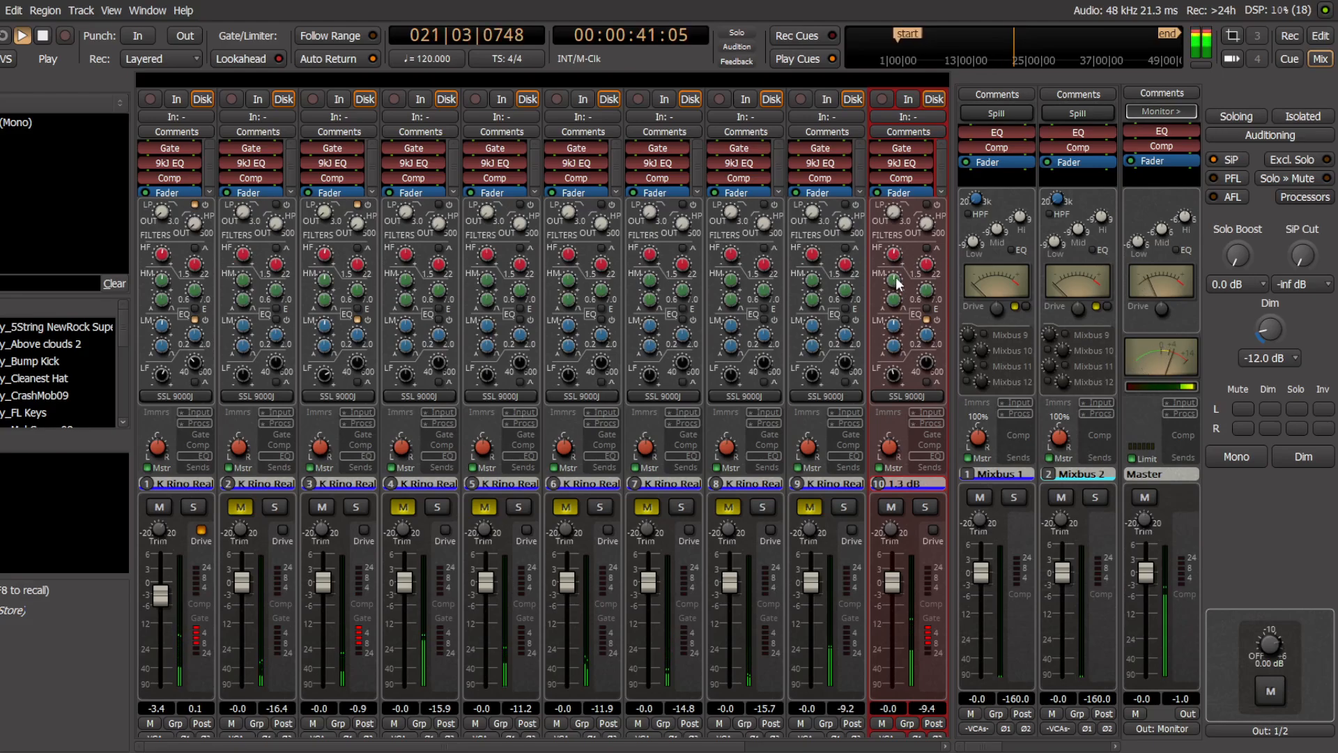
click(927, 205)
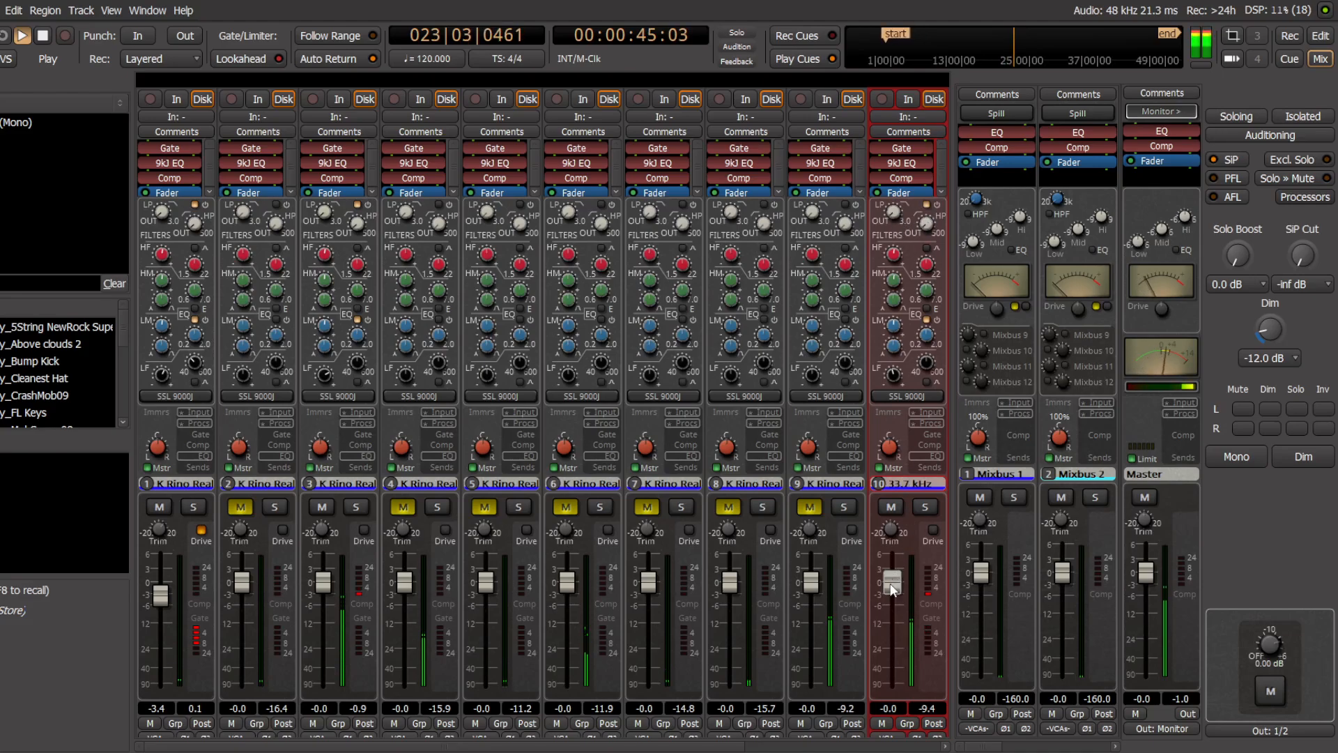
drag(892, 589, 894, 579)
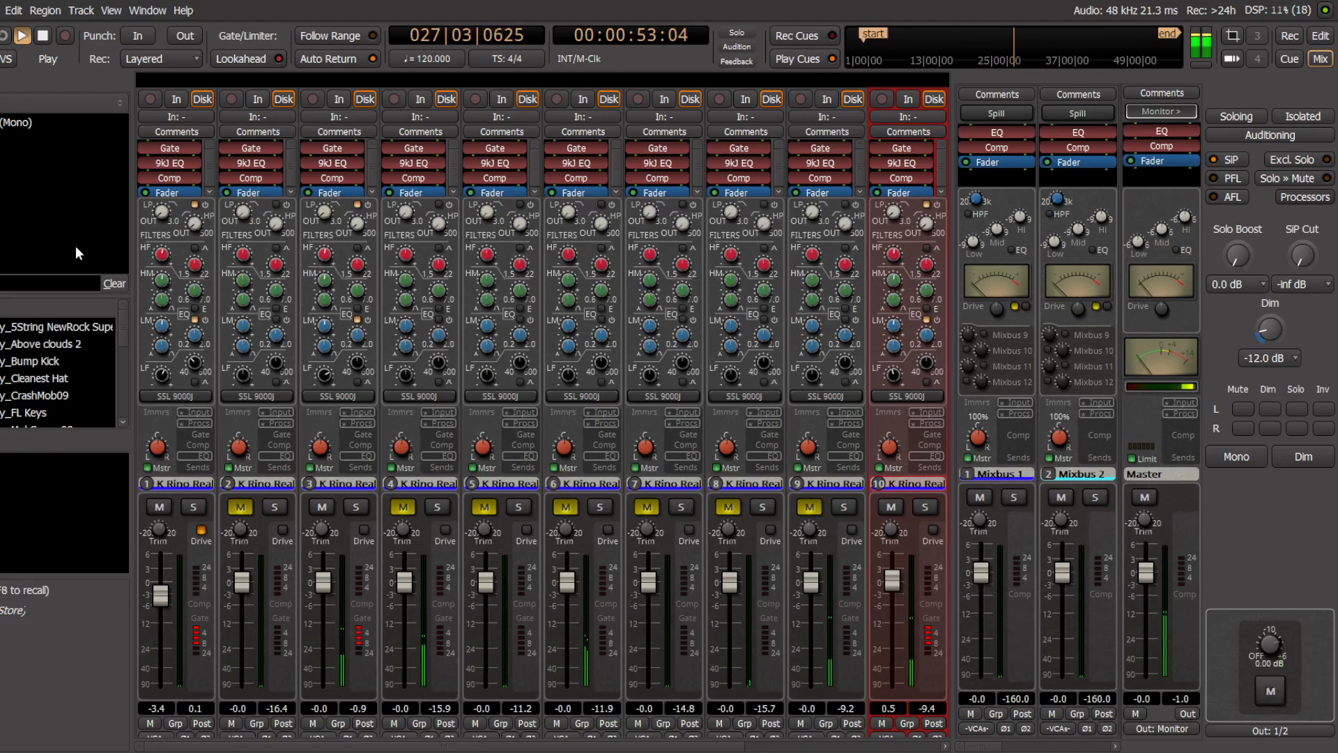
Step: Restart playback, select and unmute the Nice Clap track in the editor, and return to the mixer
key(alt+e)
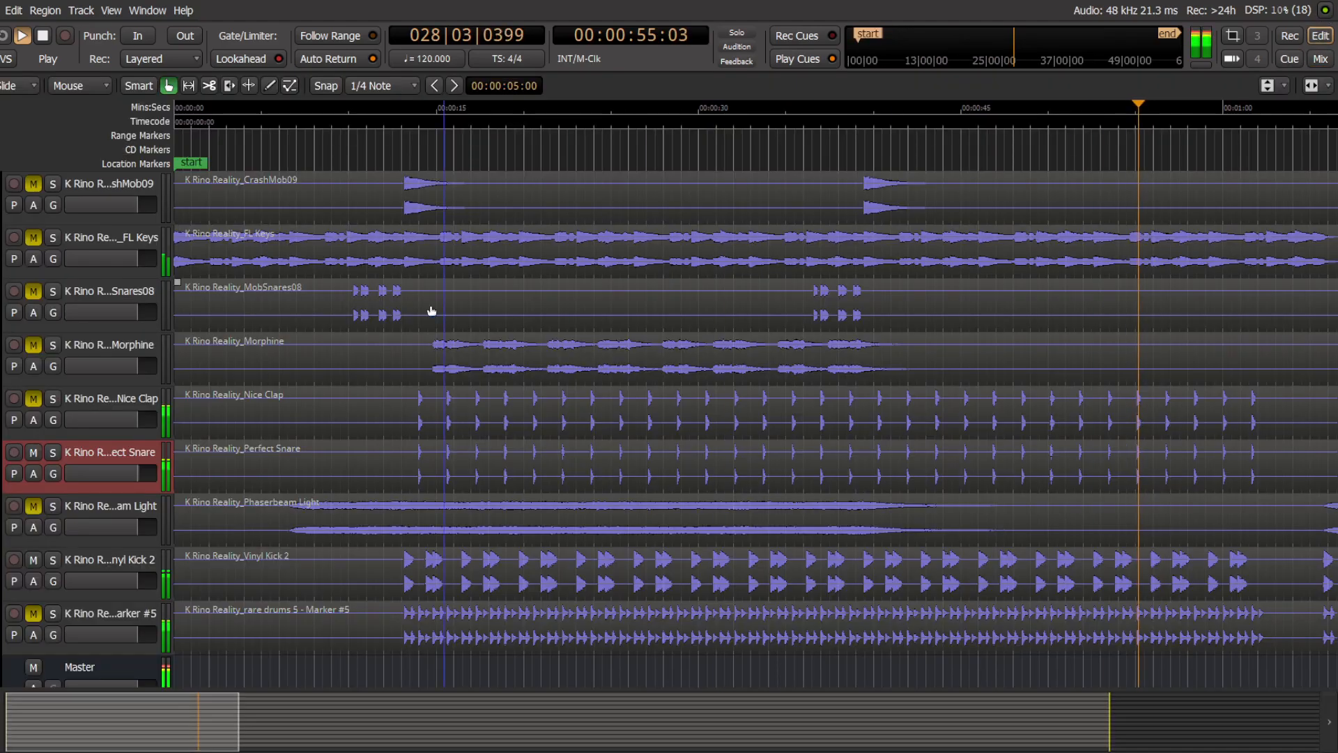
key(p)
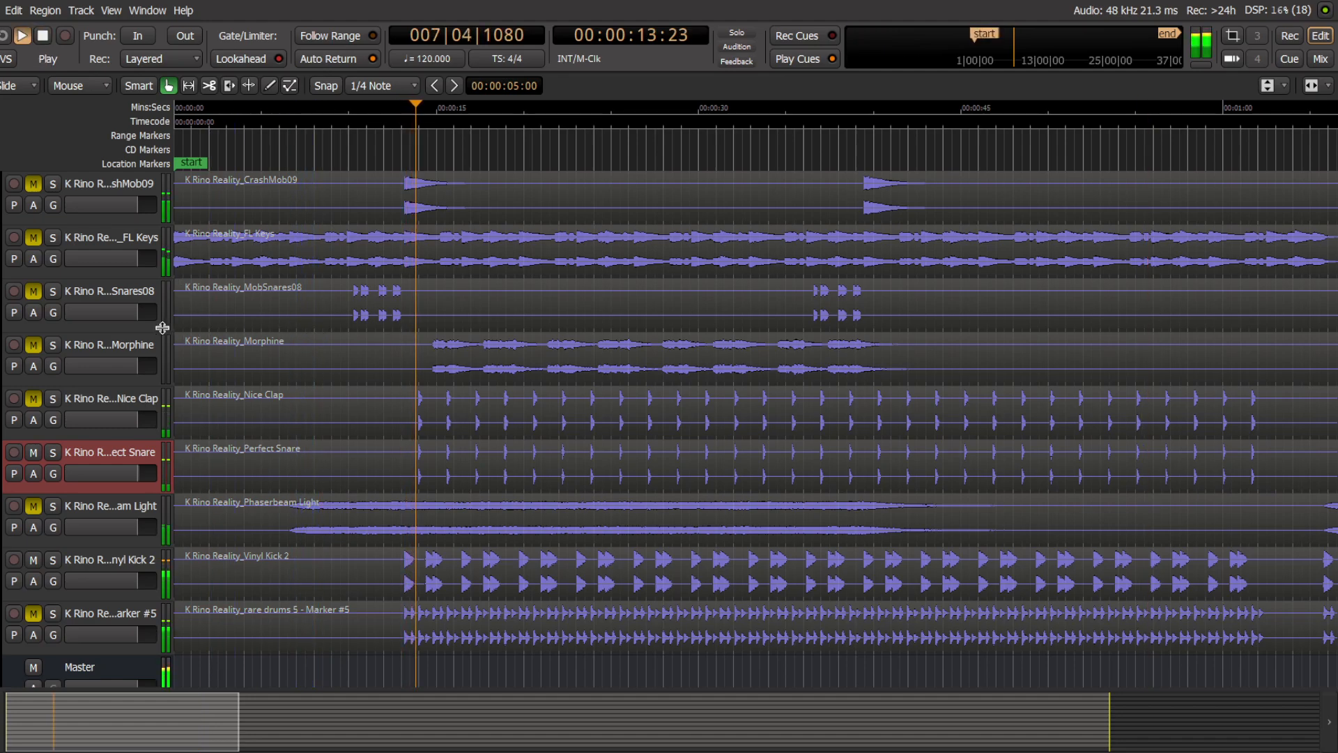
click(135, 402)
click(1319, 58)
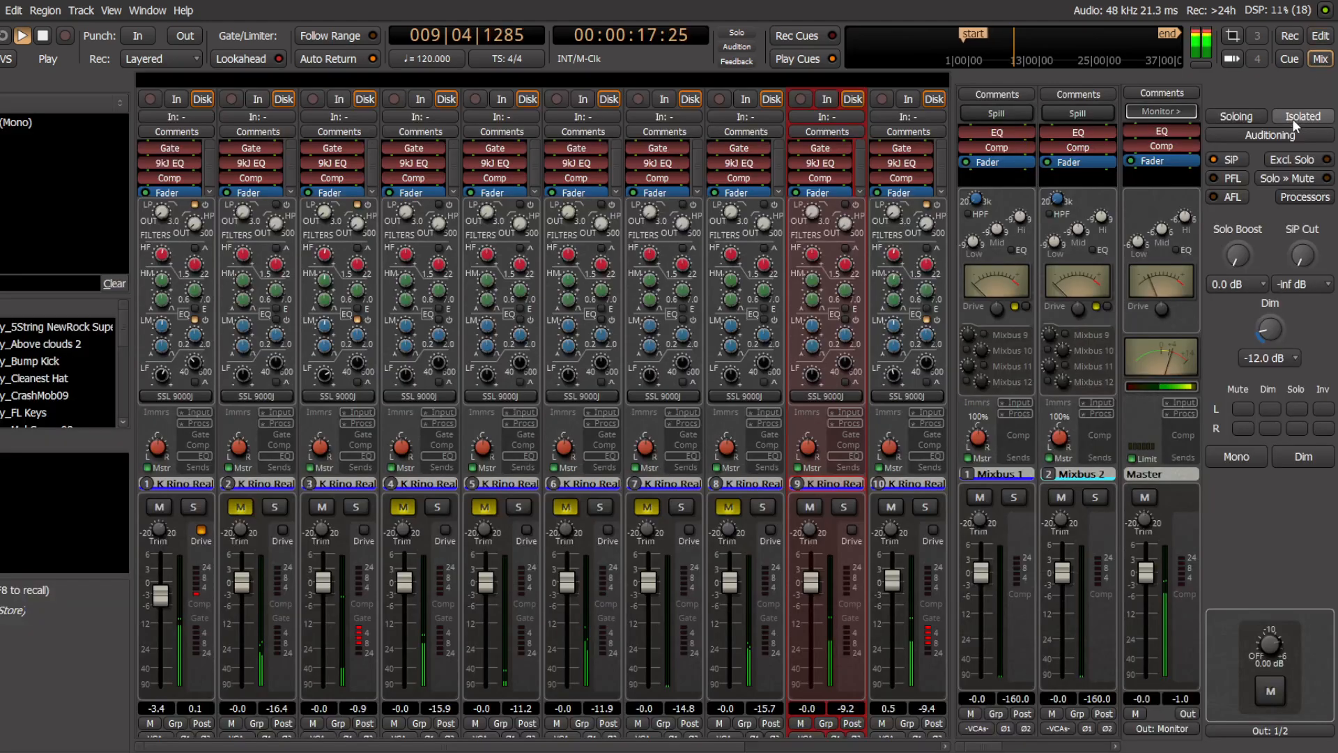
Step: Engage the gate and compressor on the Nice Clap channel, with the compressor threshold at its minimum and the ratio at 1.1
click(848, 444)
click(851, 433)
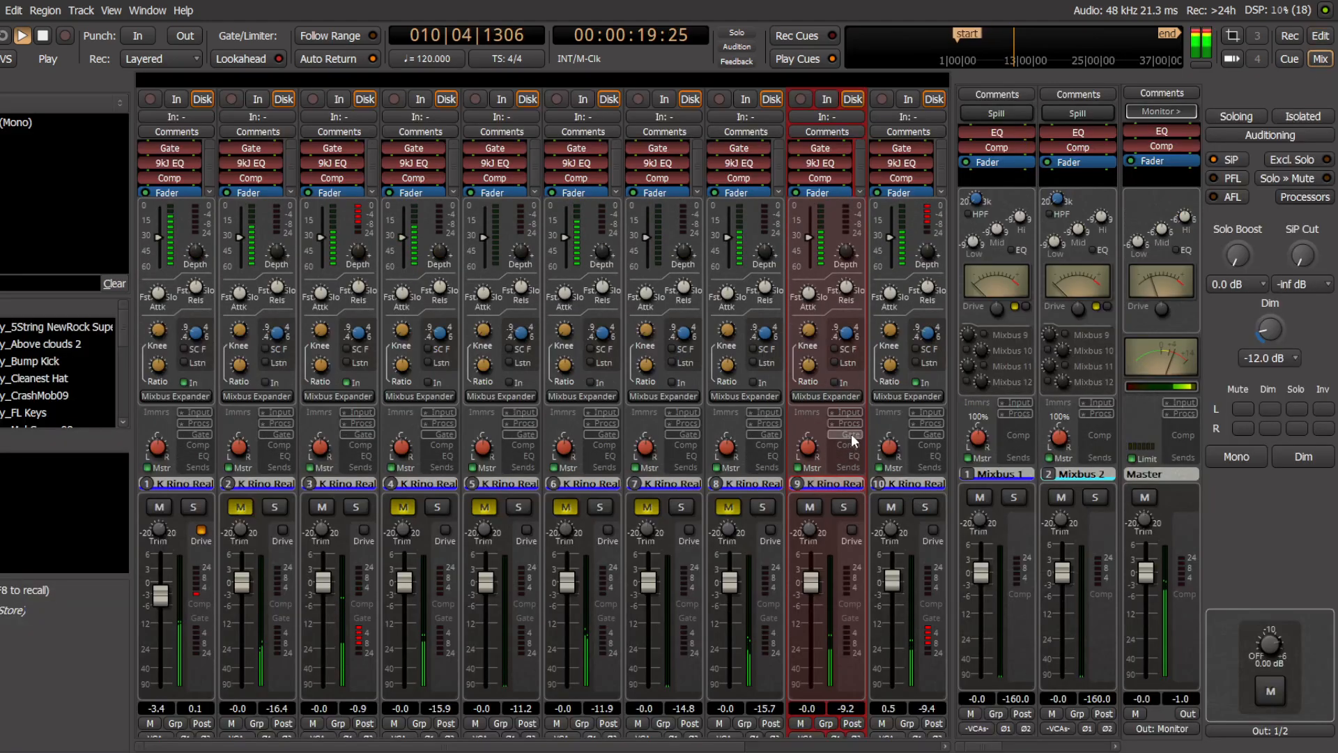
click(852, 445)
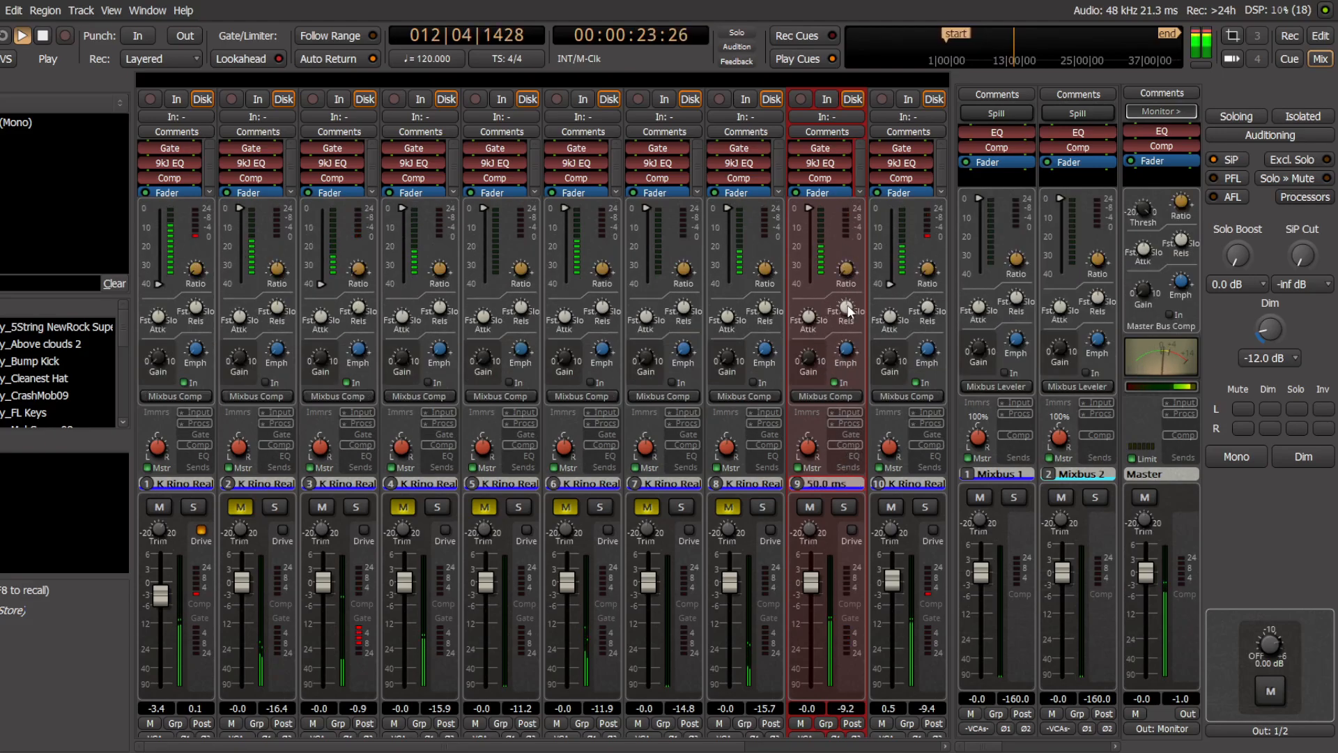
mouse_move(808, 208)
mouse_down()
mouse_move(808, 286)
mouse_move(854, 248)
mouse_move(860, 263)
mouse_up()
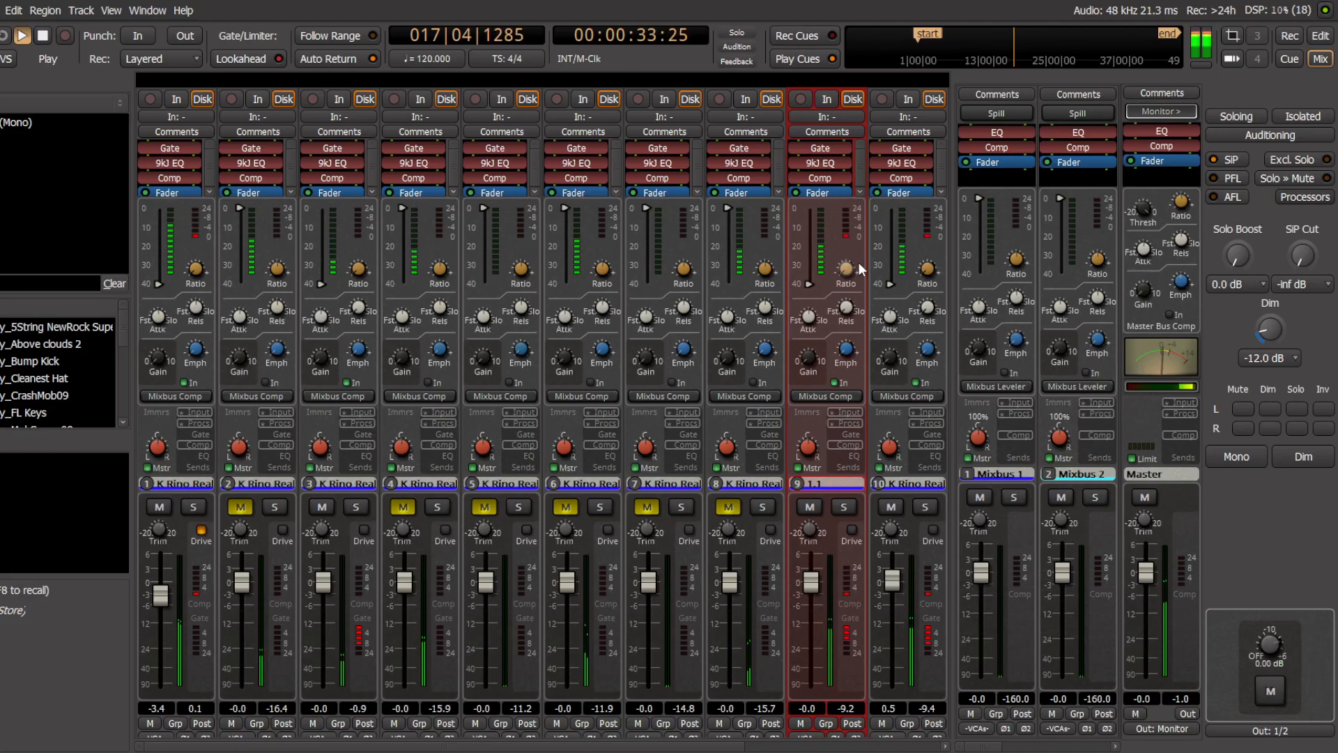
Step: Enable the Nice Clap channel's EQ and its filters with the low-pass at 33.7 kHz, and stop playback
click(857, 395)
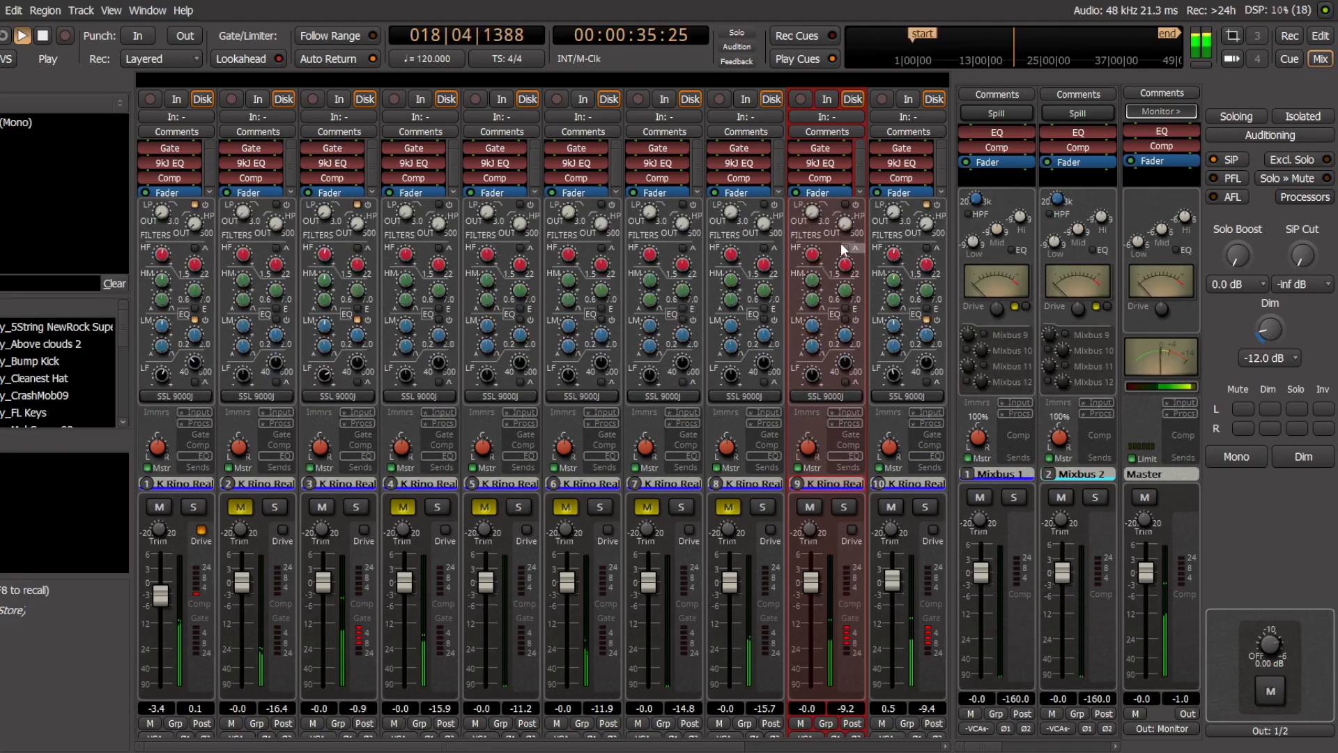
mouse_move(819, 251)
mouse_down()
mouse_move(818, 280)
mouse_move(825, 270)
mouse_up()
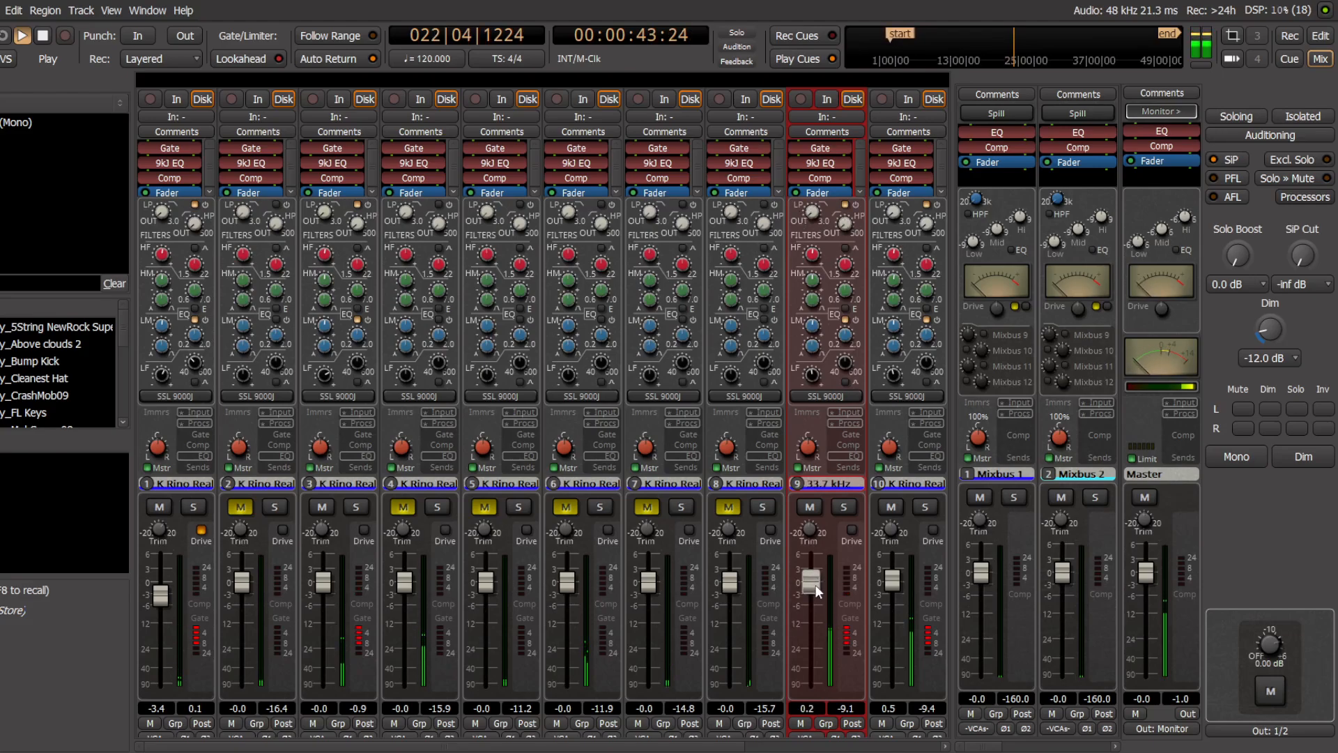
key(space)
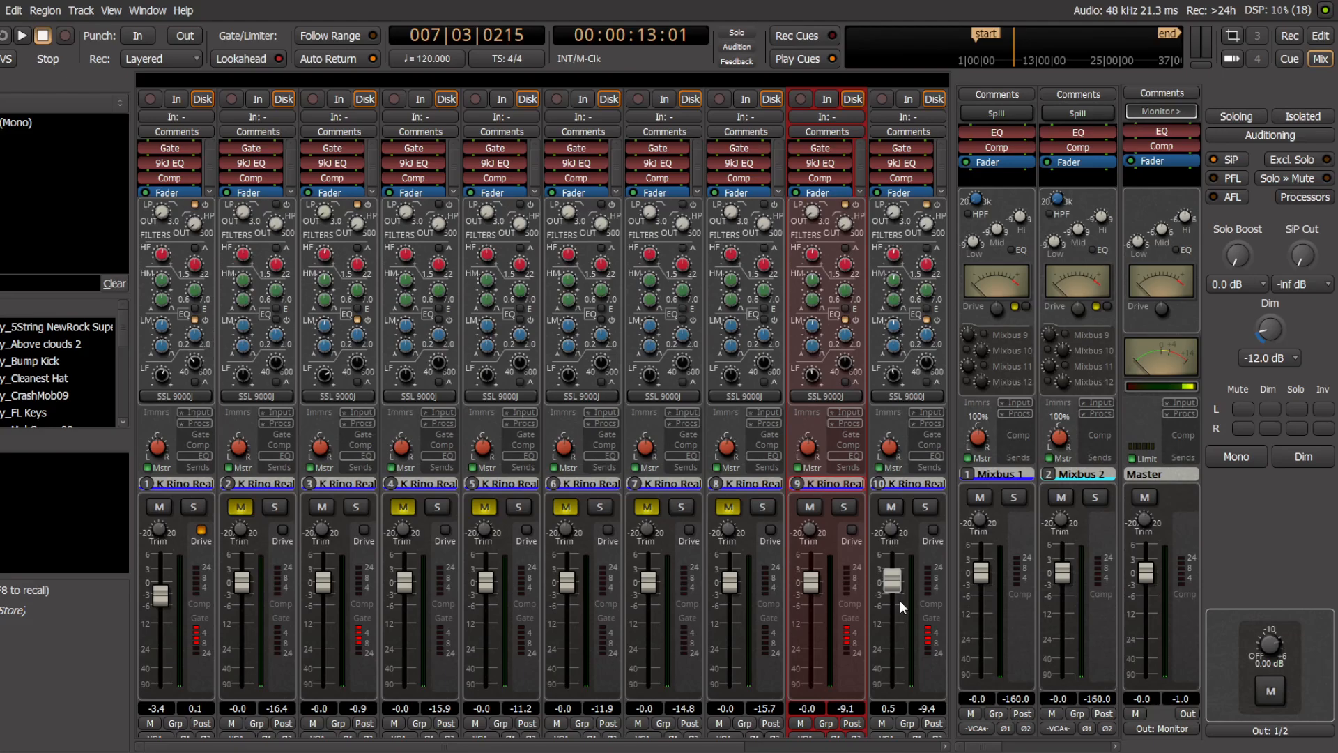
Step: Restart playback and review the Nice Clap track in the editor and its gate, compressor and EQ settings in the mixer
mouse_move(986, 746)
mouse_down()
mouse_move(1064, 747)
mouse_move(972, 747)
mouse_up()
key(space)
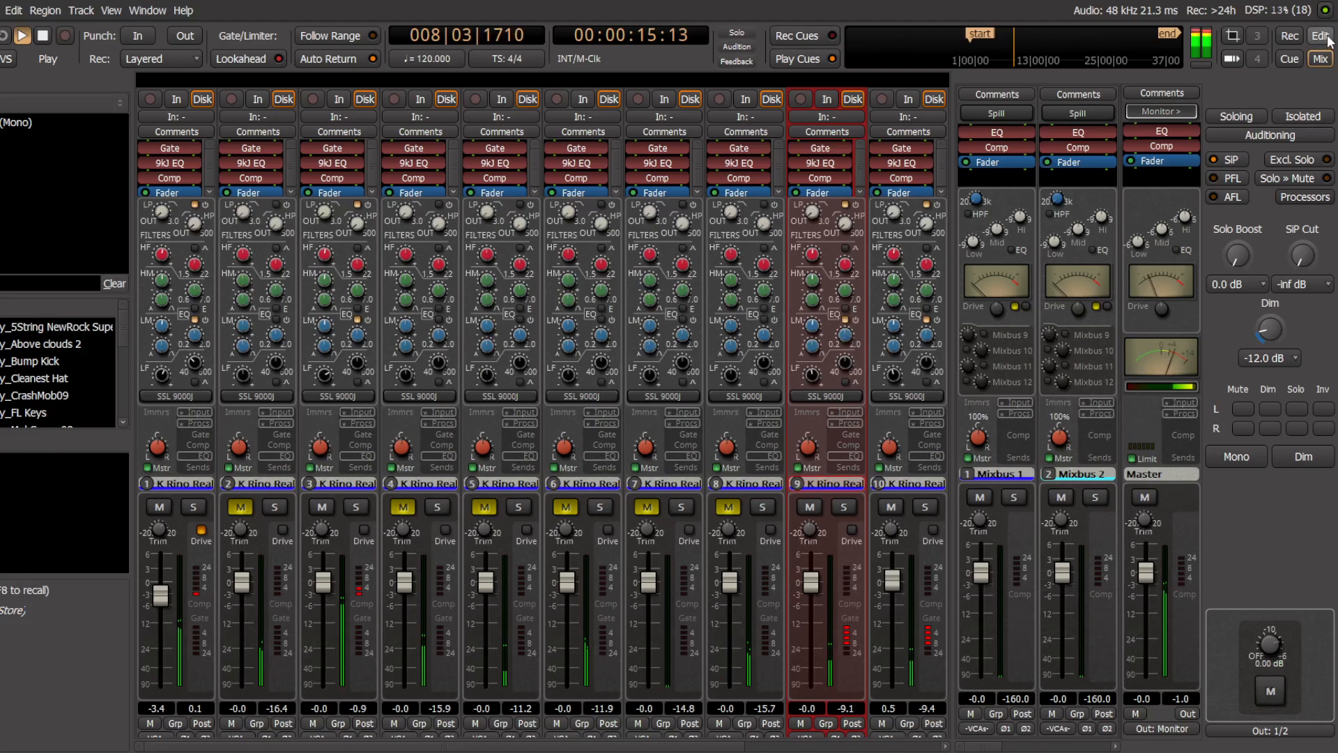
key(alt+e)
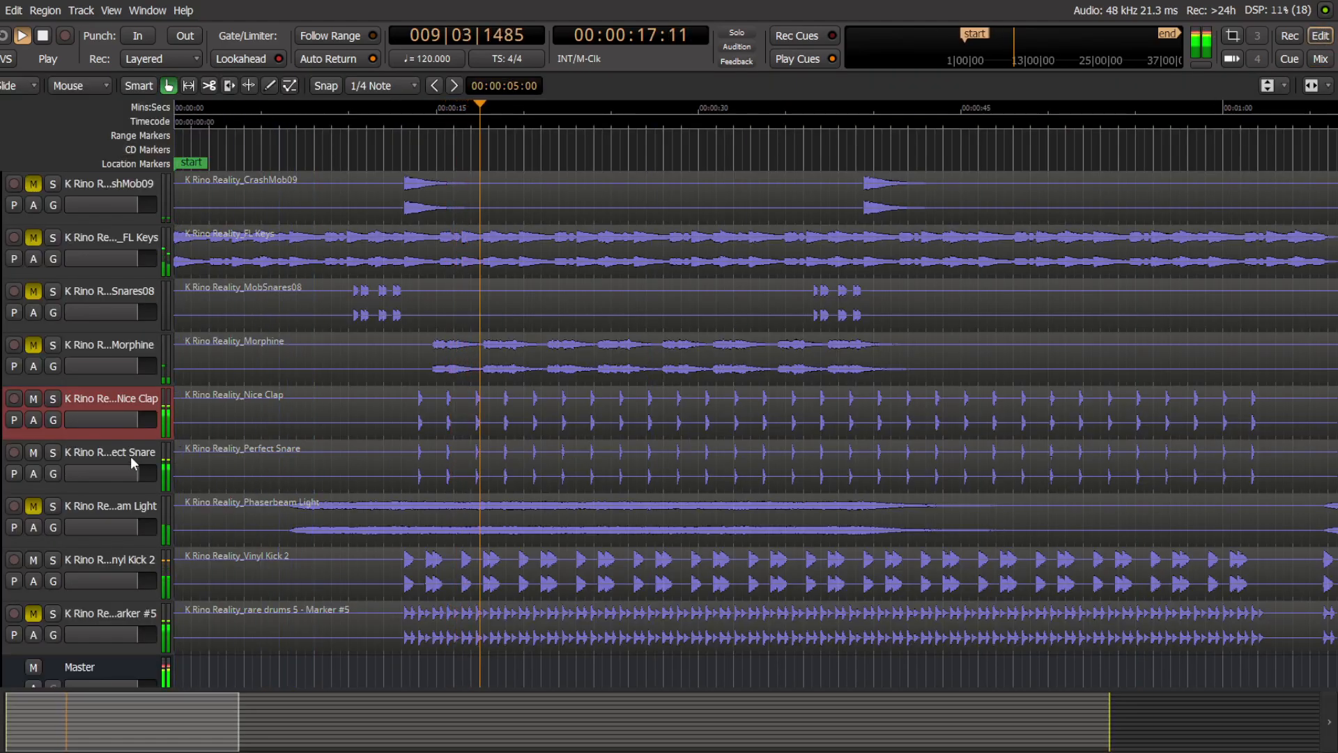
click(1320, 60)
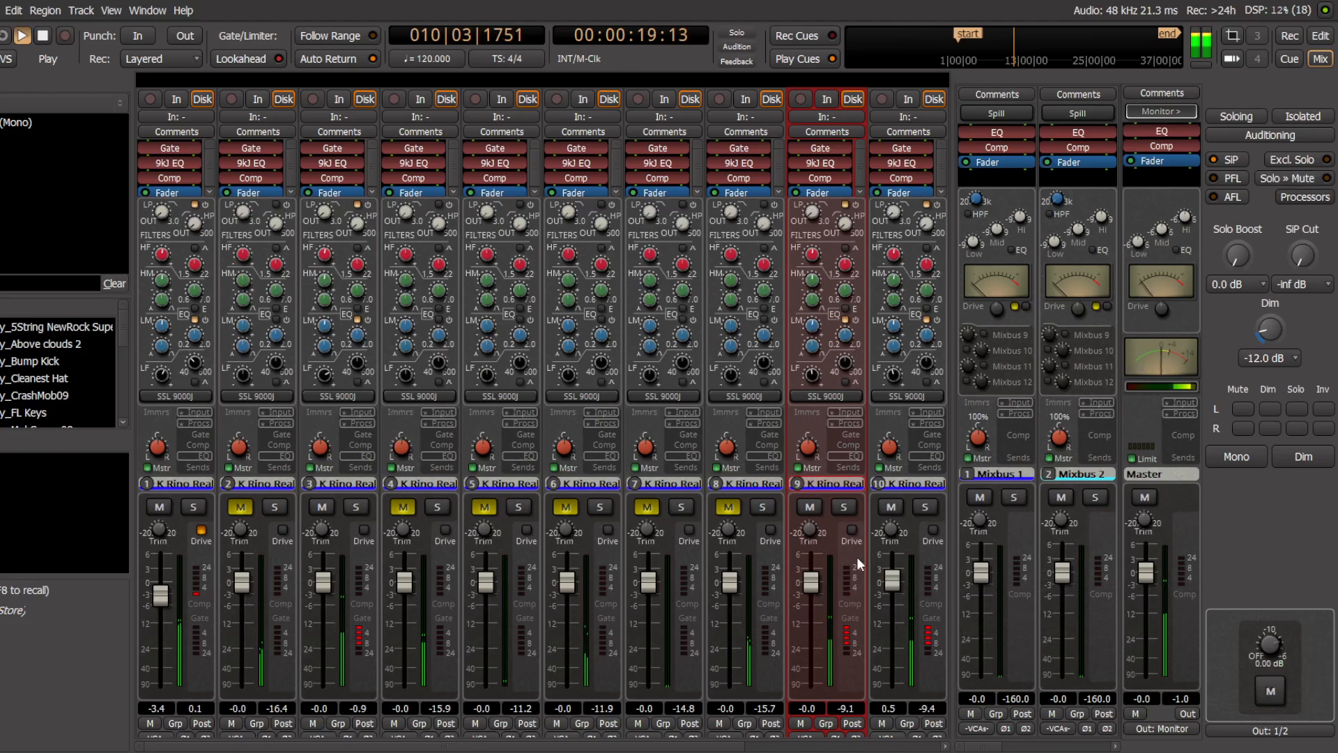
click(851, 433)
click(851, 445)
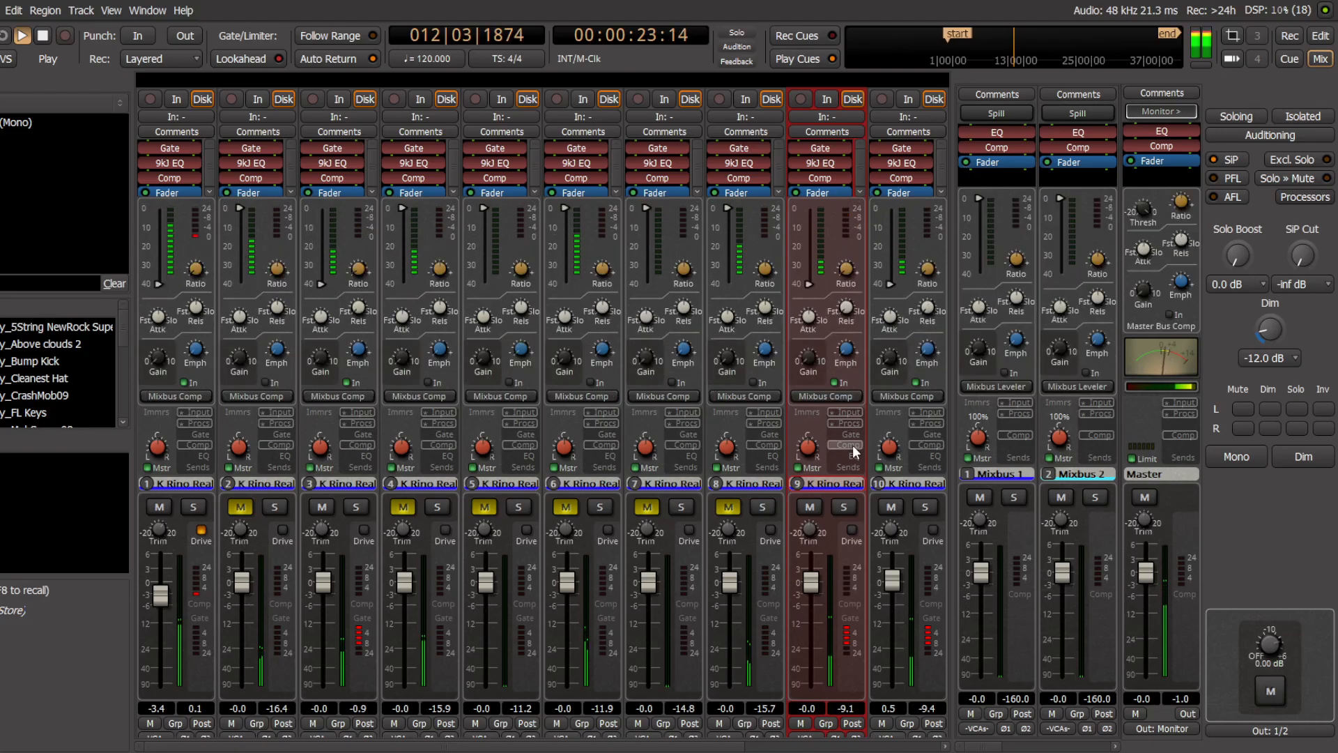
click(853, 457)
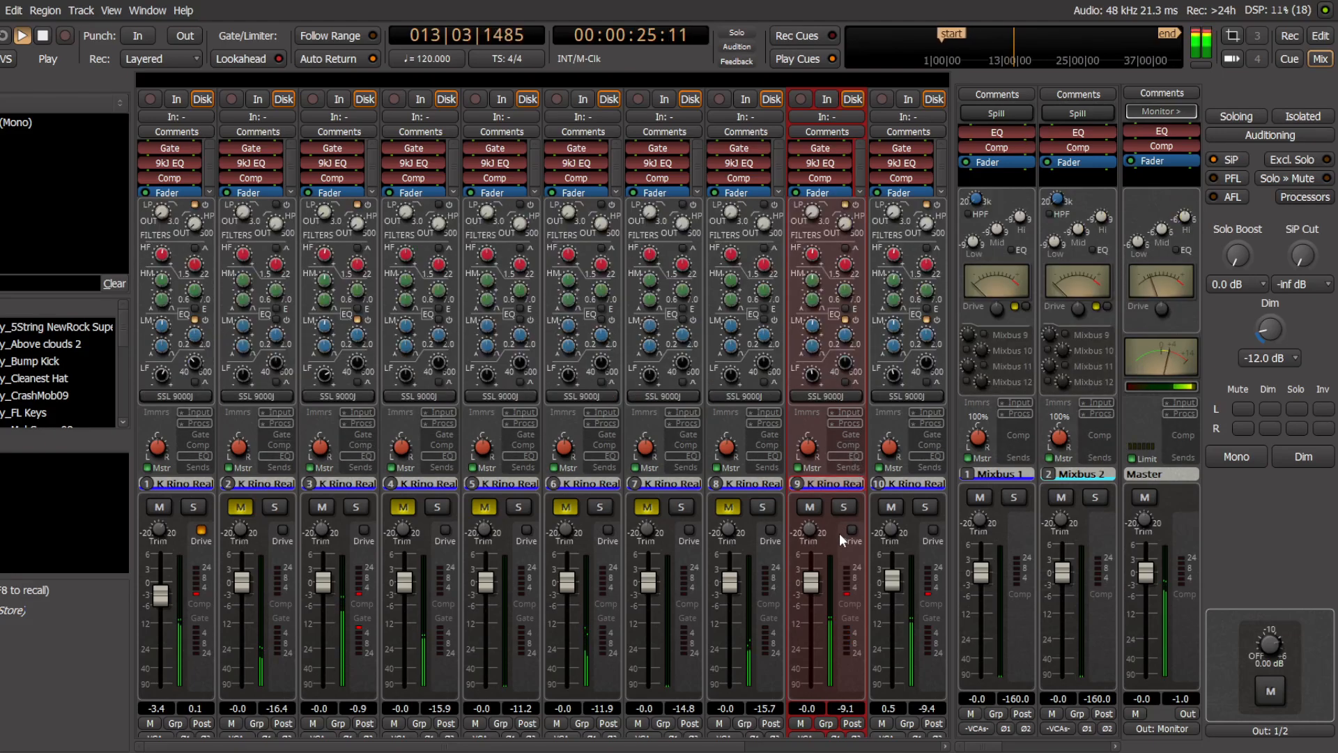
Step: Lower the Nice Clap channel's fader to -5.6 dB
drag(813, 595, 810, 645)
scroll(814, 667, up, 10)
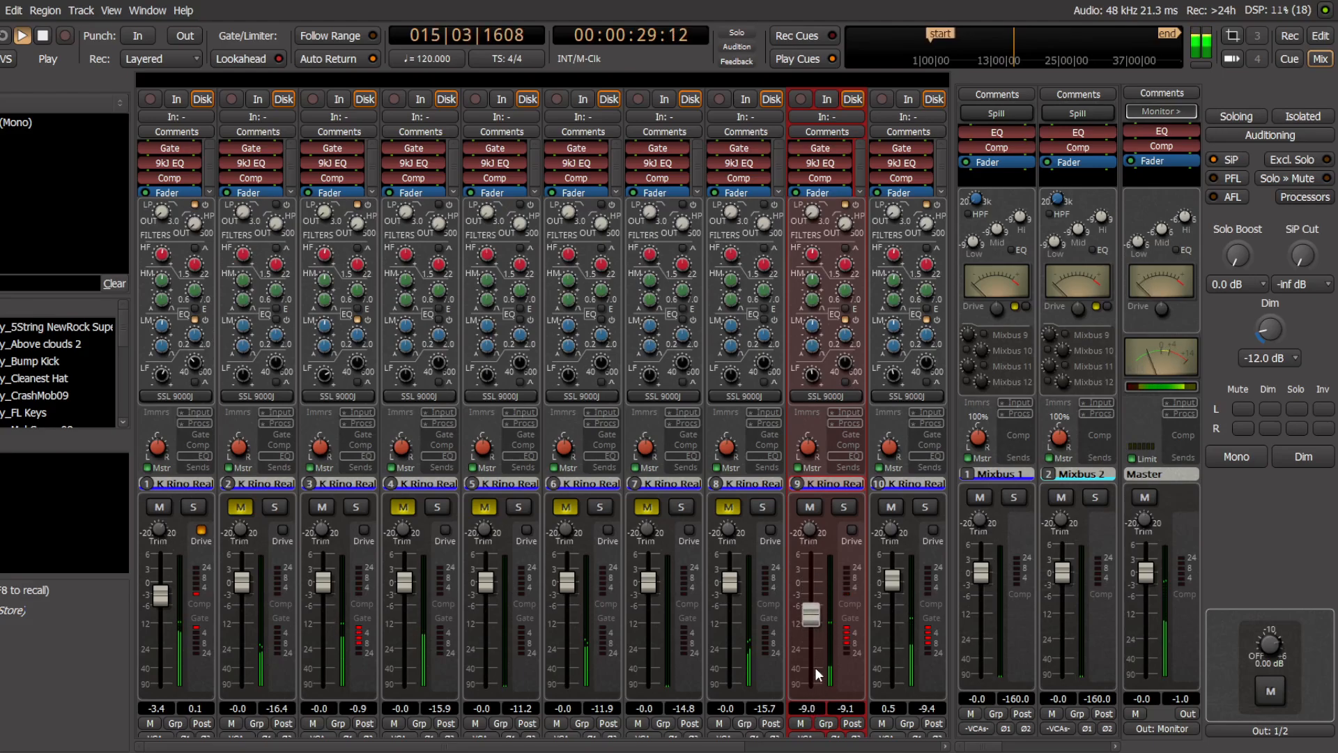
scroll(818, 648, up, 1)
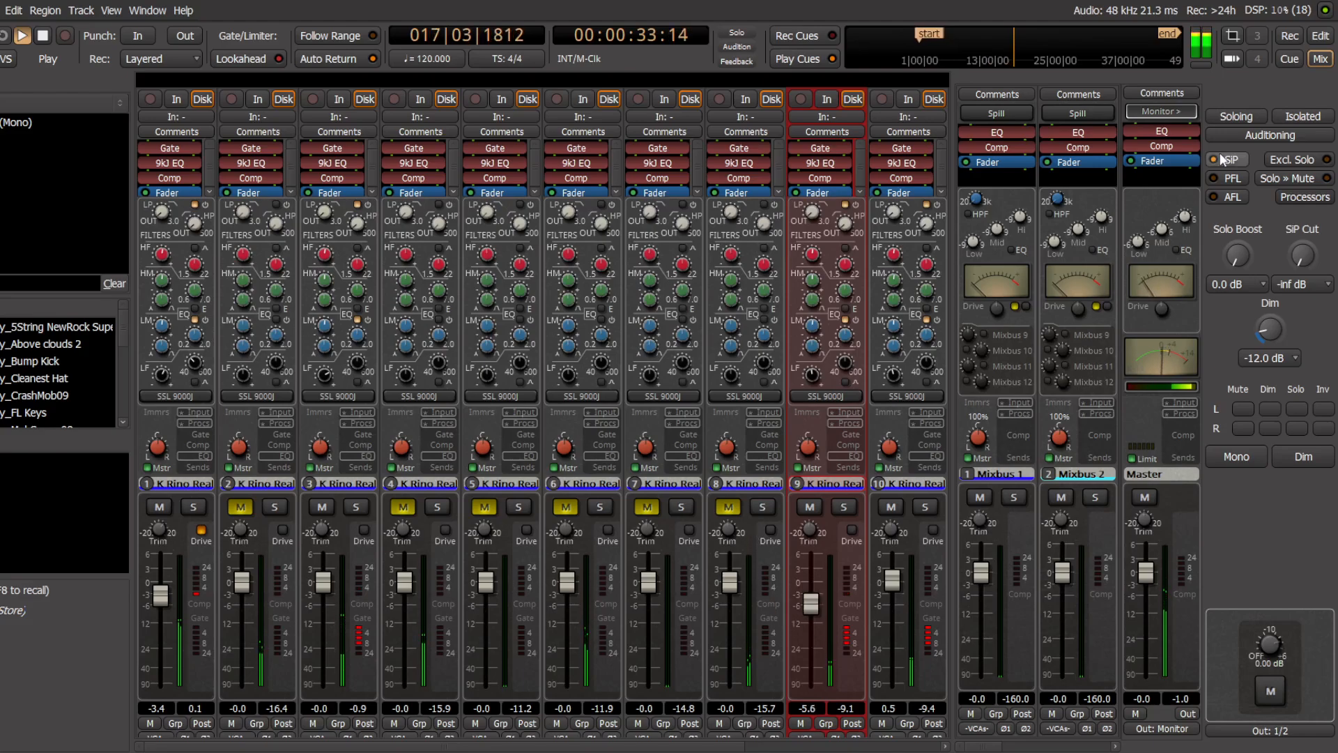
Step: Select and unmute the Cleanest Hat track in the editor, and return to the mixer
click(1320, 36)
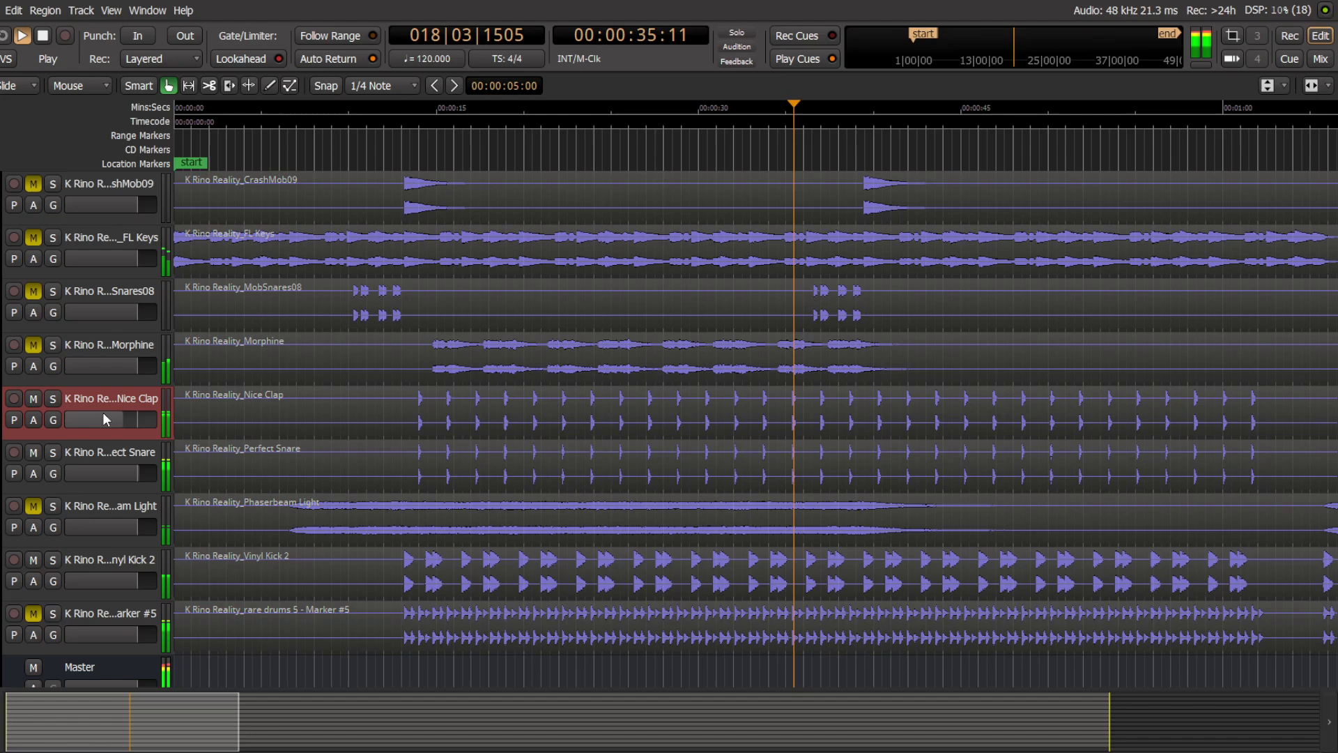
scroll(104, 411, up, 4)
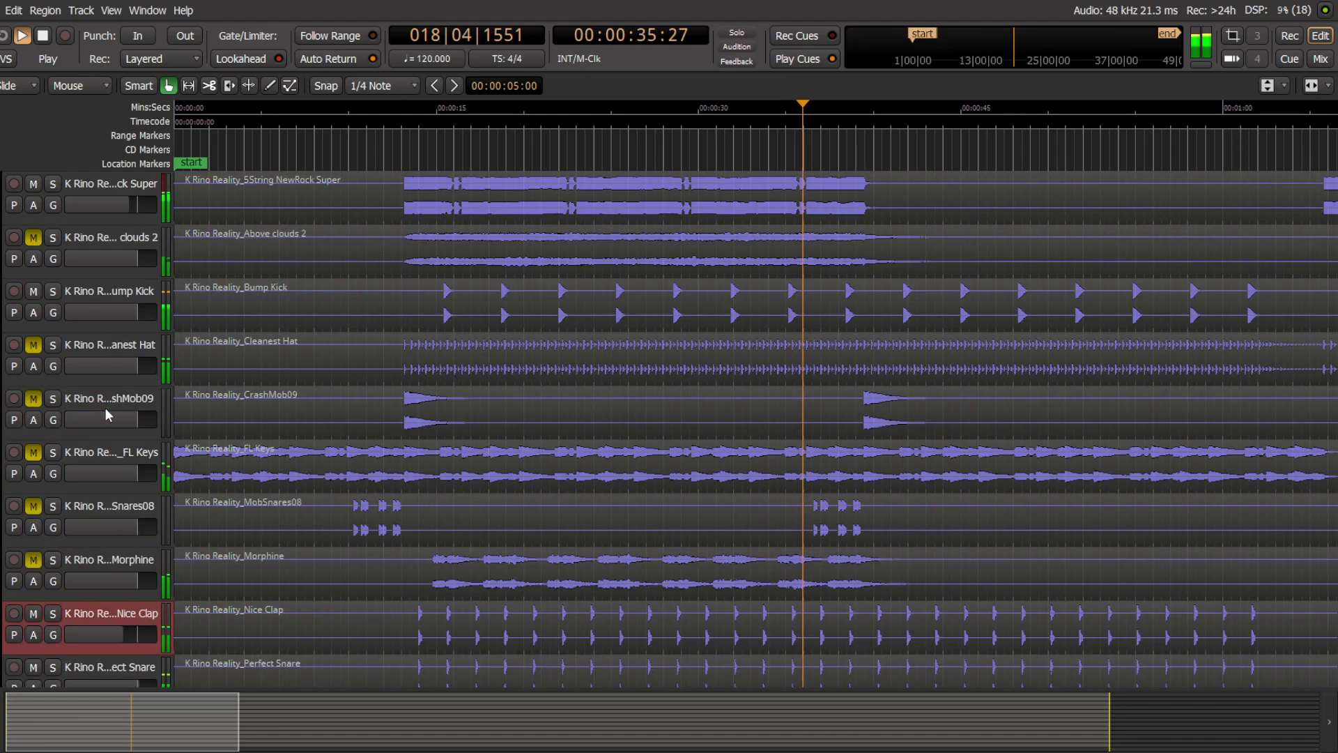
click(106, 344)
click(33, 344)
click(1320, 58)
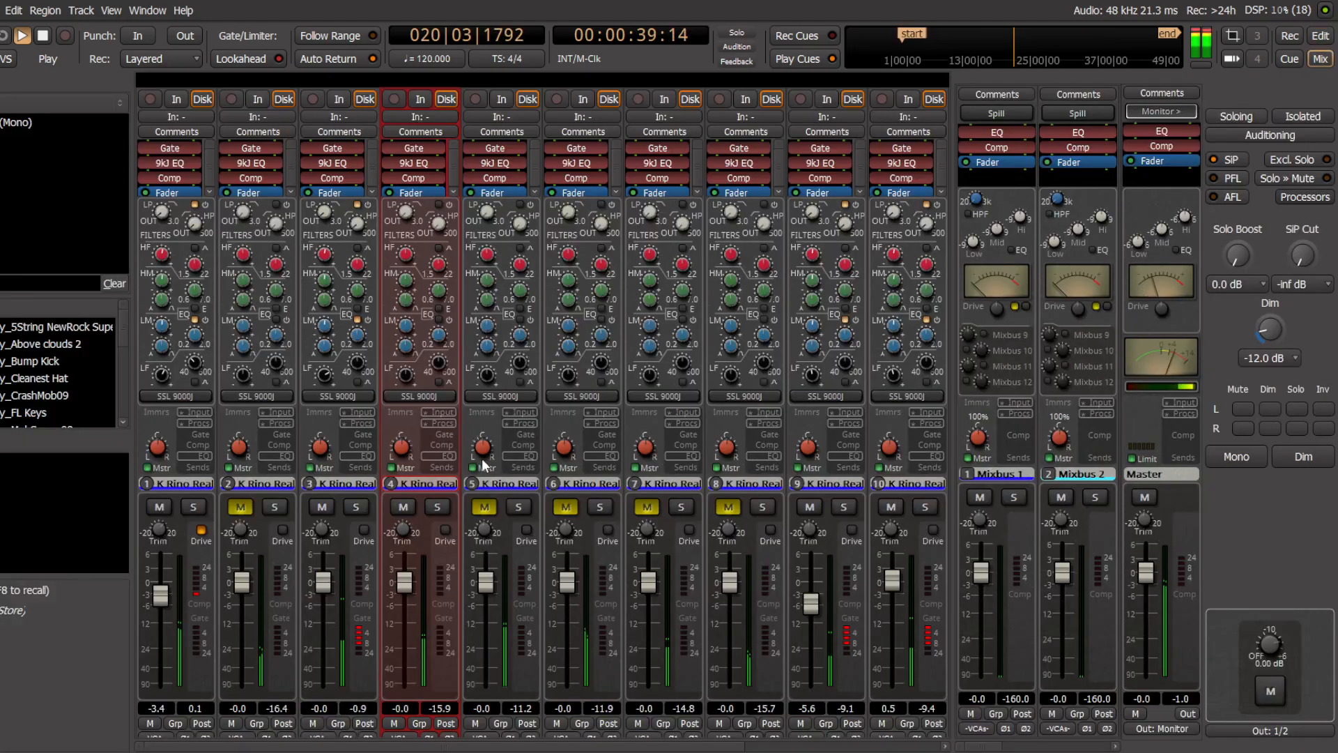
Step: Engage the gate and compressor on the Cleanest Hat channel, with the compressor threshold at its minimum and the ratio at 1.2
click(435, 434)
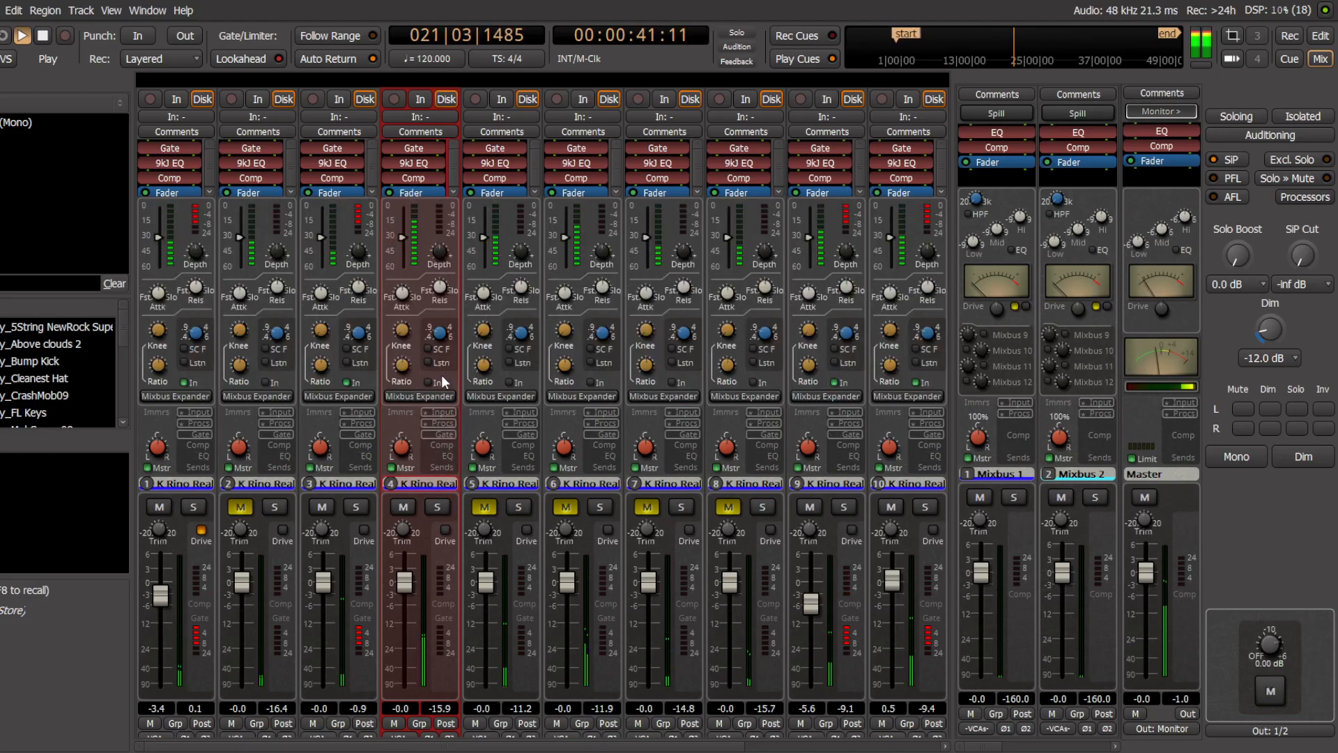
click(441, 445)
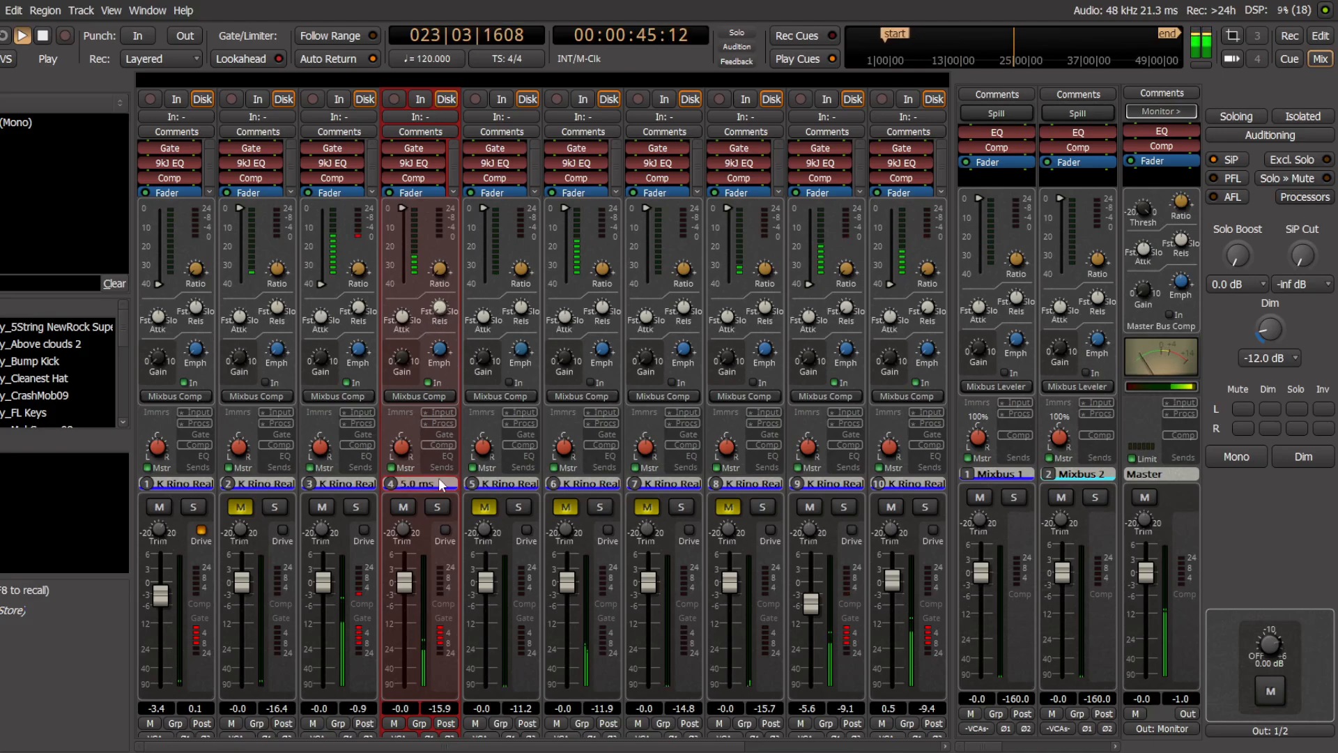
drag(404, 209, 407, 432)
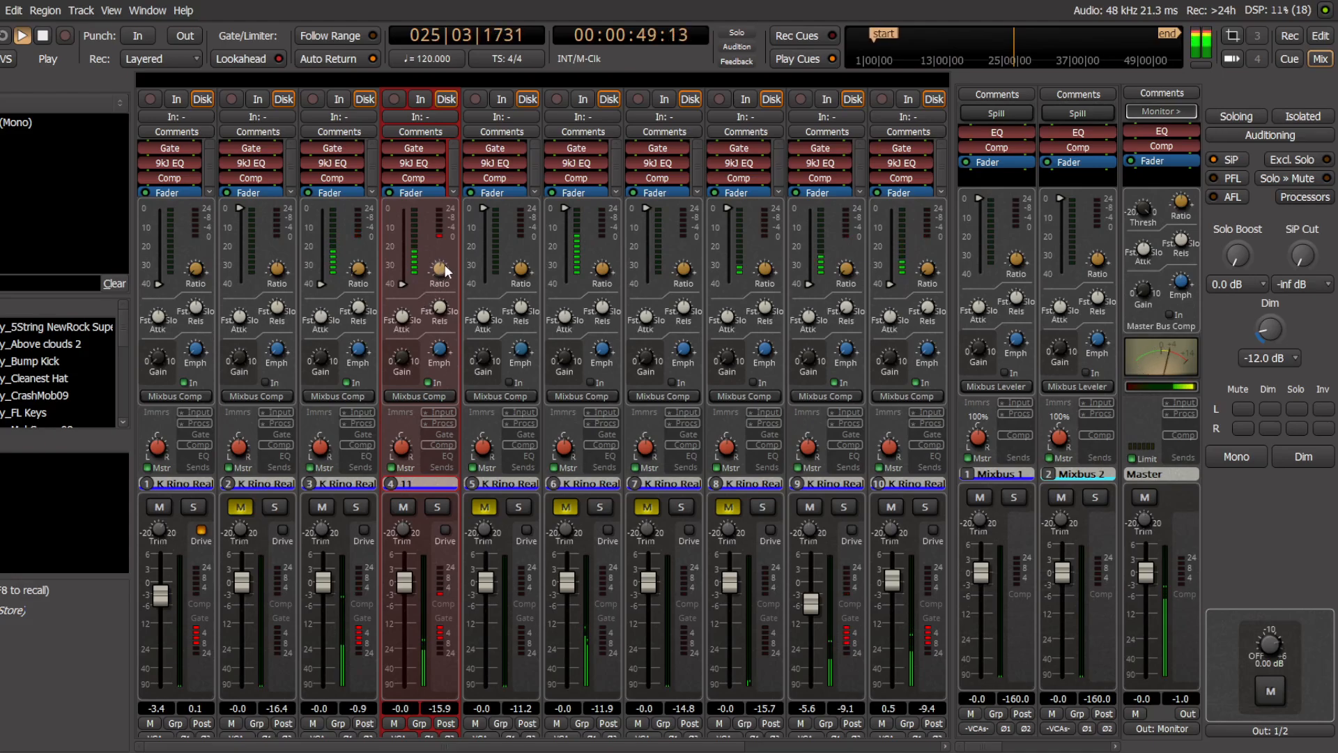
drag(443, 266, 432, 588)
scroll(439, 275, up, 2)
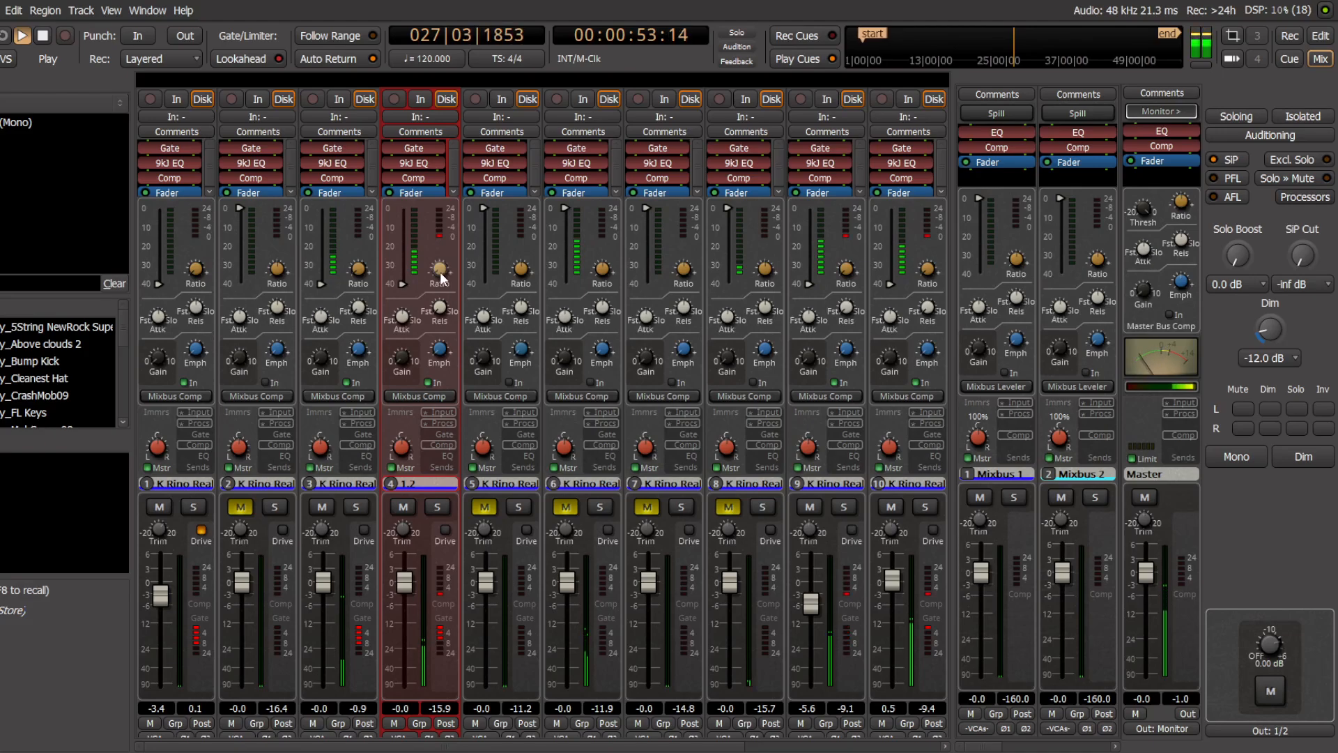
Step: Enable the Cleanest Hat channel's EQ and filters, with the high-mid gain at 1.1 dB and the high-pass at 20.0 Hz
click(445, 456)
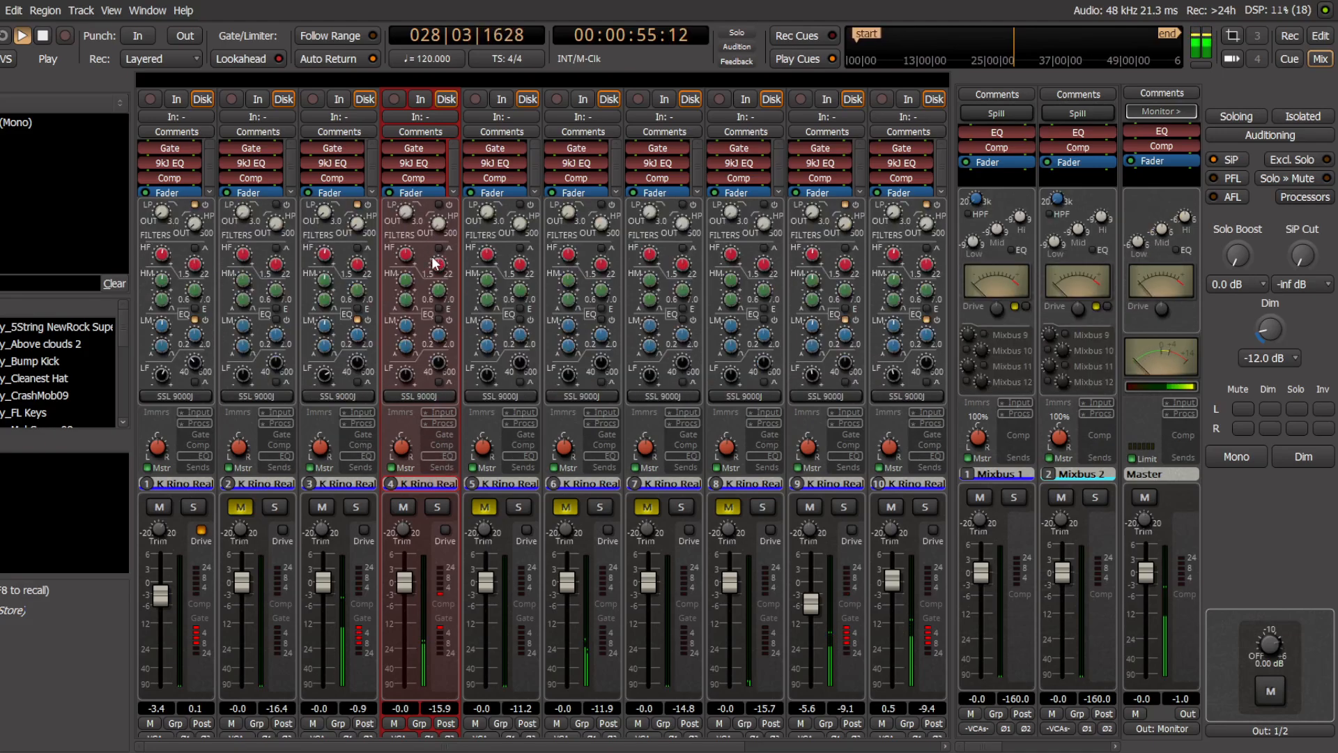
scroll(407, 256, up, 3)
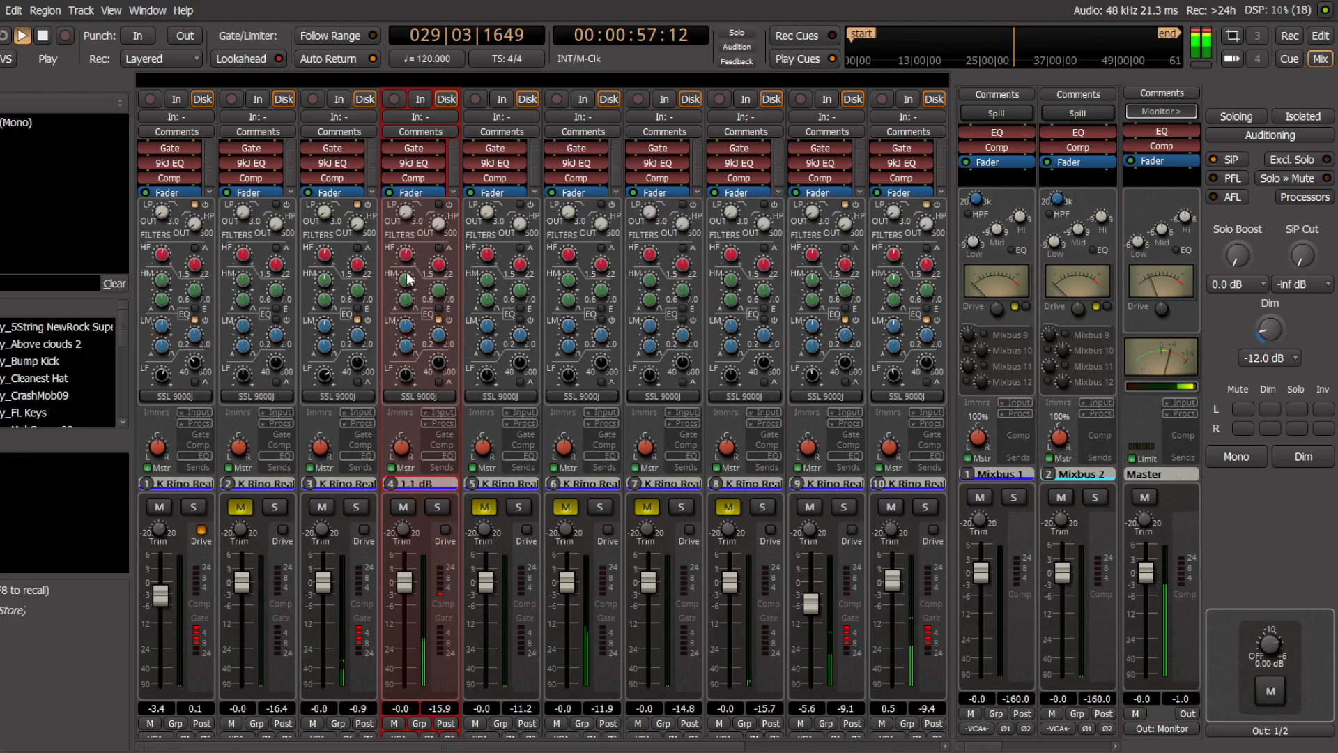
scroll(406, 280, up, 3)
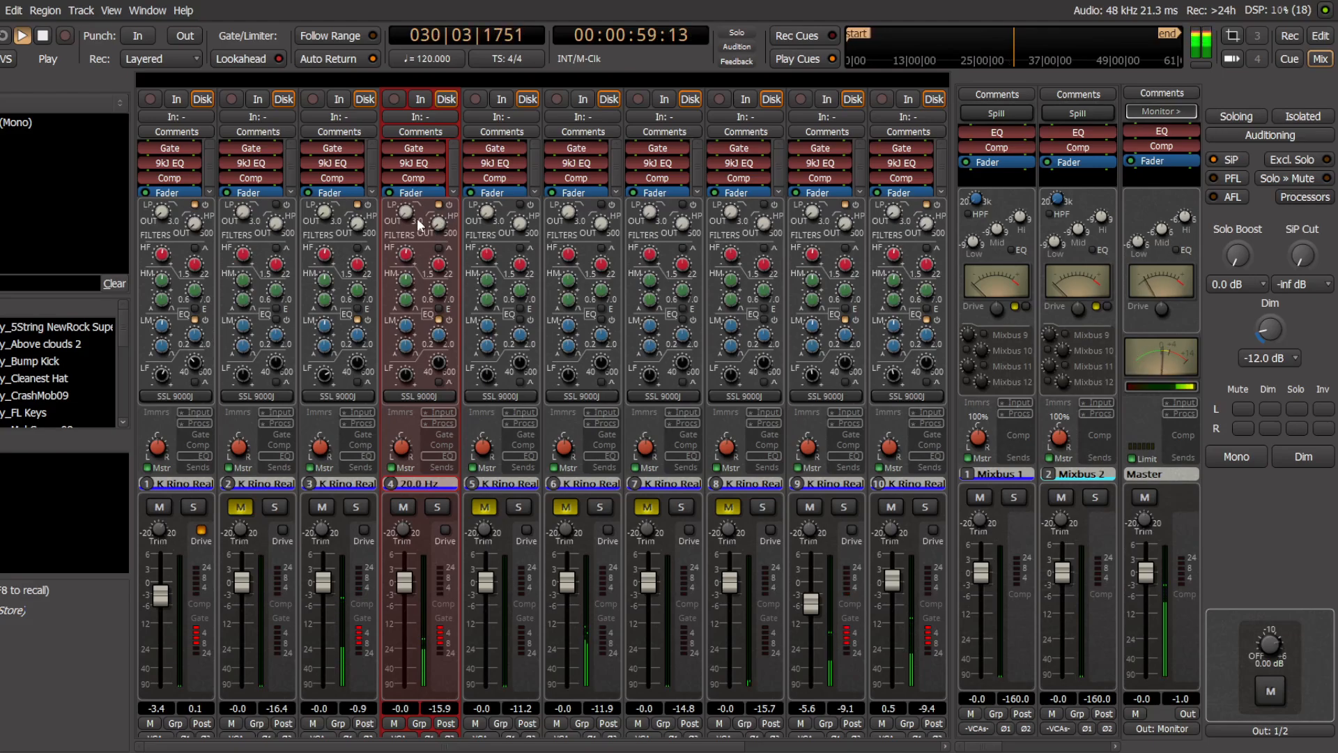
Step: Lower the Cleanest Hat channel's fader to -2.6 dB and restart playback
mouse_move(410, 589)
mouse_down()
mouse_move(410, 722)
mouse_move(408, 607)
mouse_up()
key(space)
key(space)
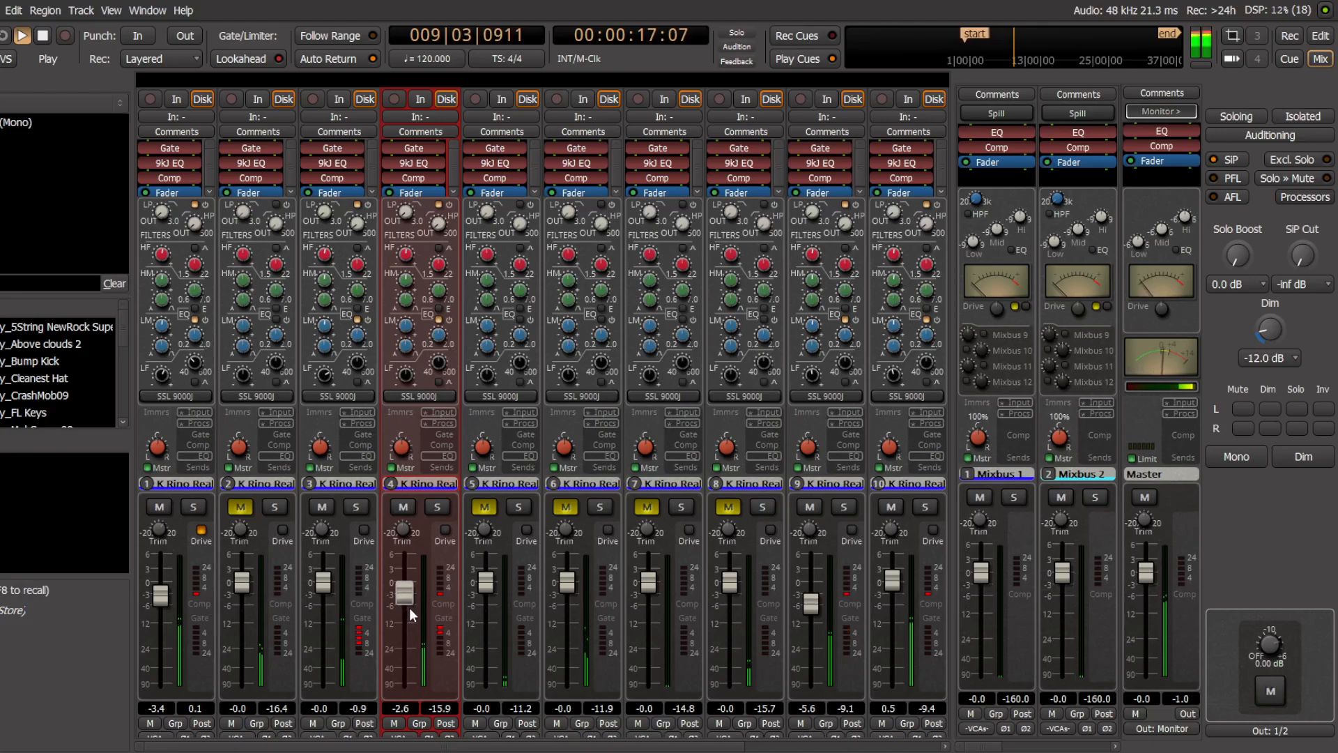
Step: Select and unmute the rare drums 5 - Marker #5 track in the editor, and solo its channel in the mixer
click(1319, 36)
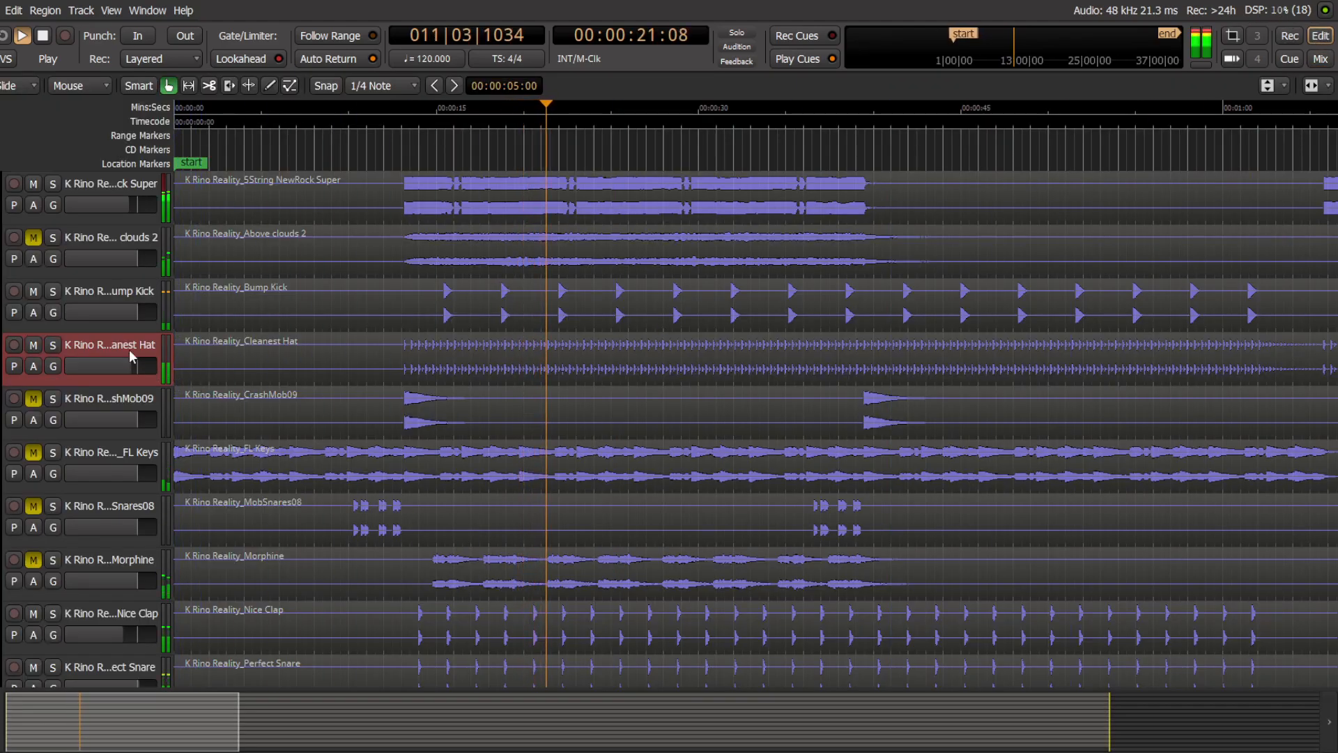
scroll(119, 328, down, 1)
scroll(119, 328, down, 5)
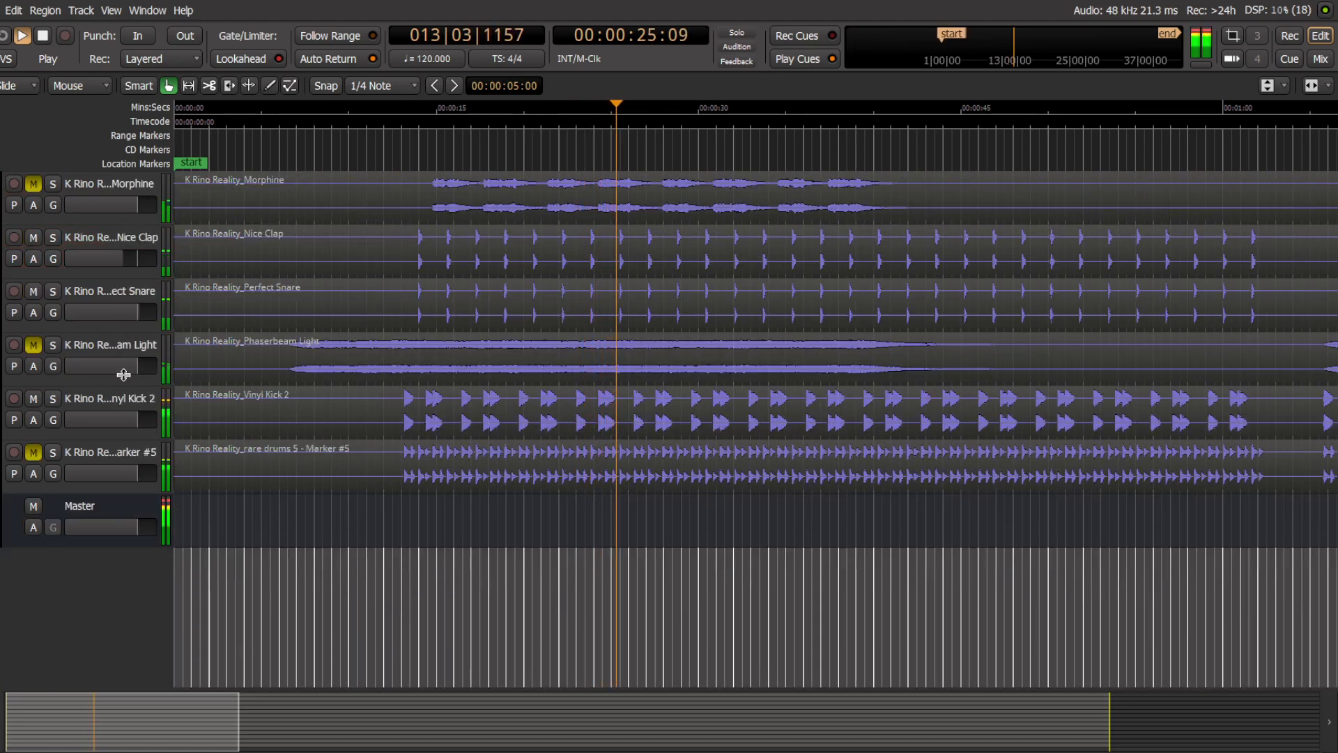
click(33, 452)
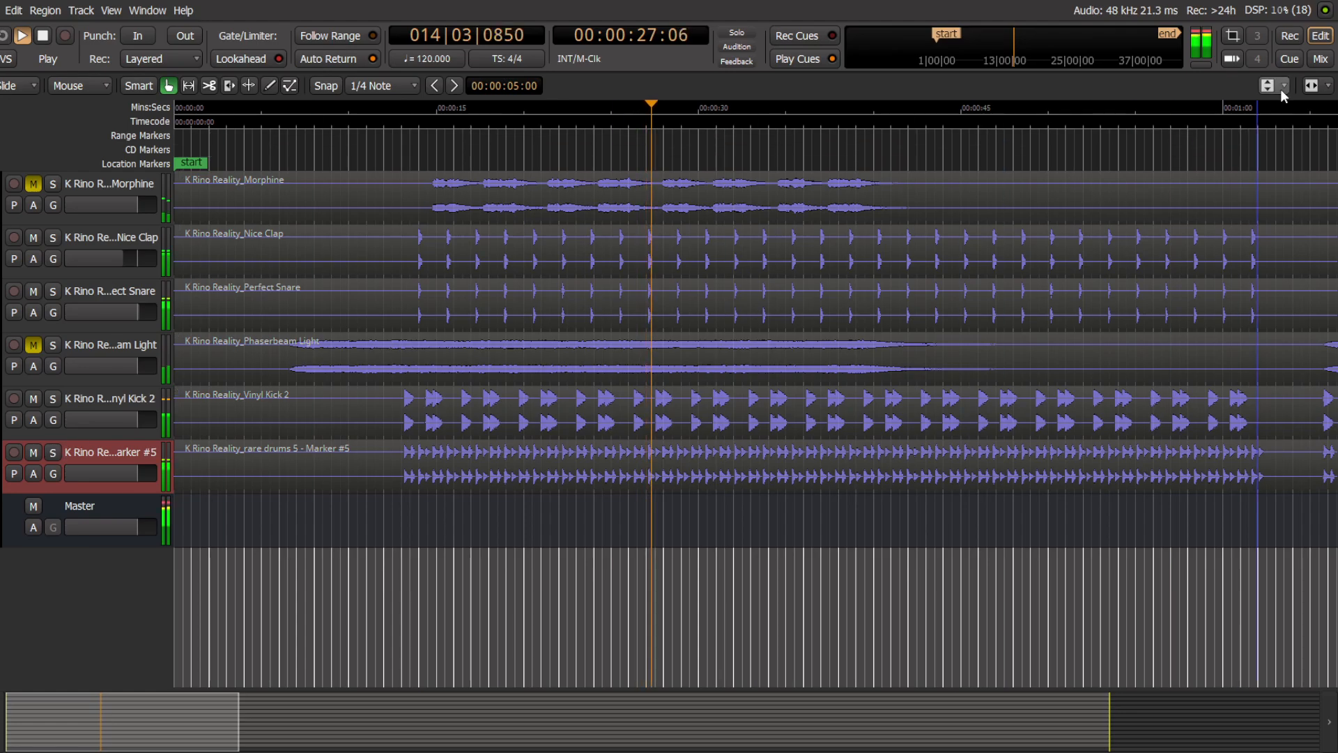
click(1320, 58)
click(920, 508)
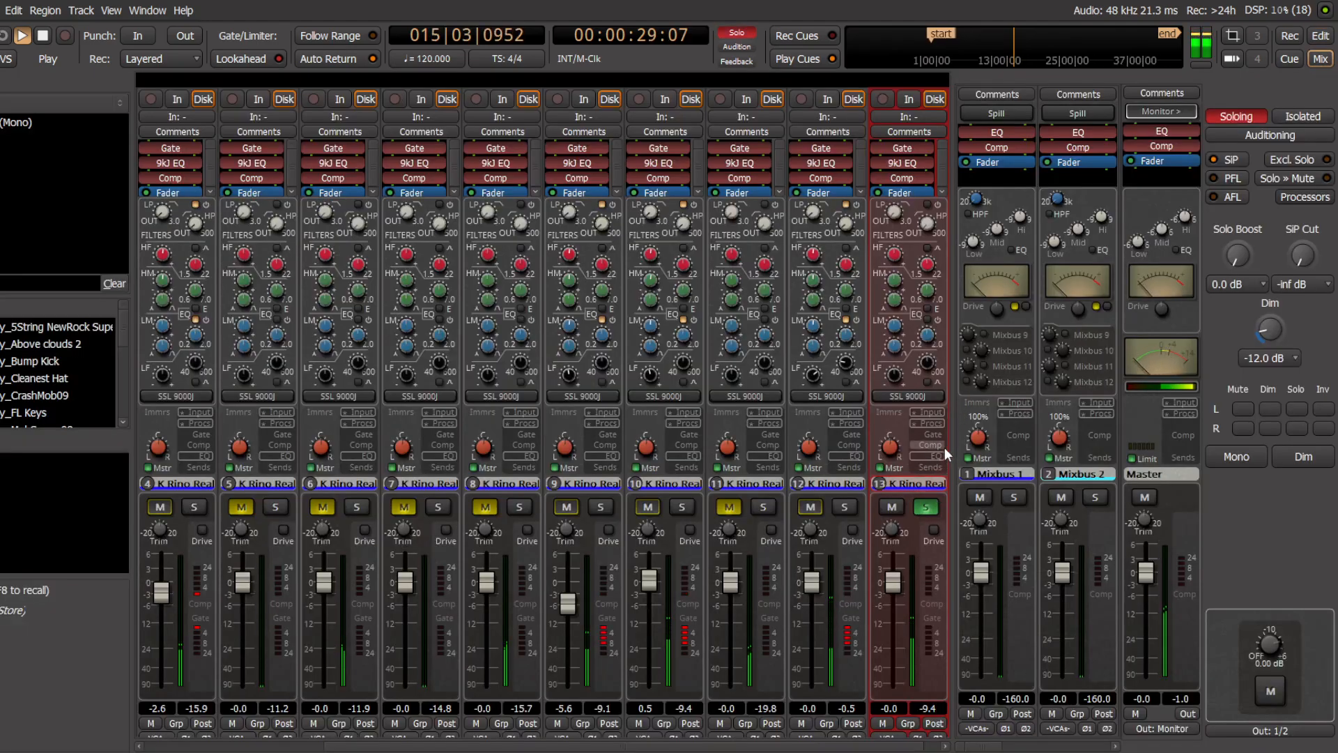
Step: Engage the gate and compressor on the rare drums channel, with the compressor threshold at its minimum and the ratio at 1.1
click(932, 436)
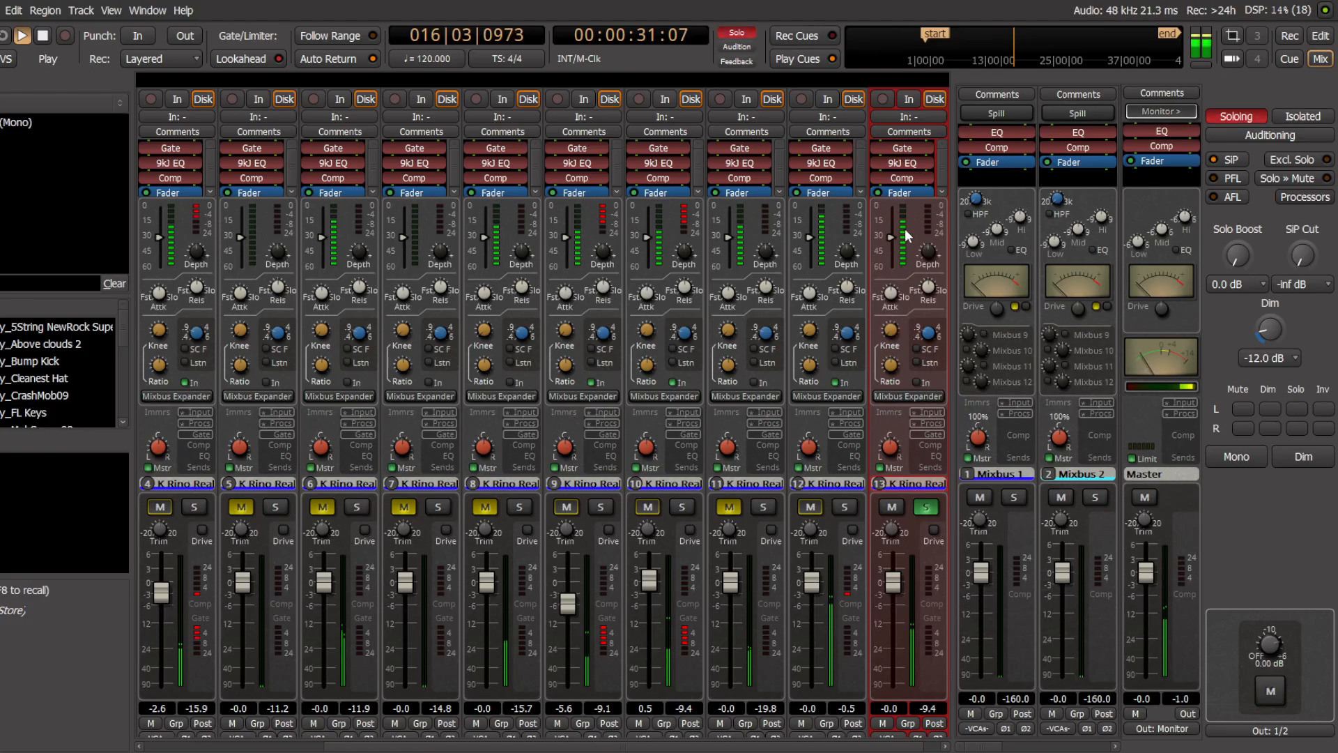
click(928, 383)
click(932, 445)
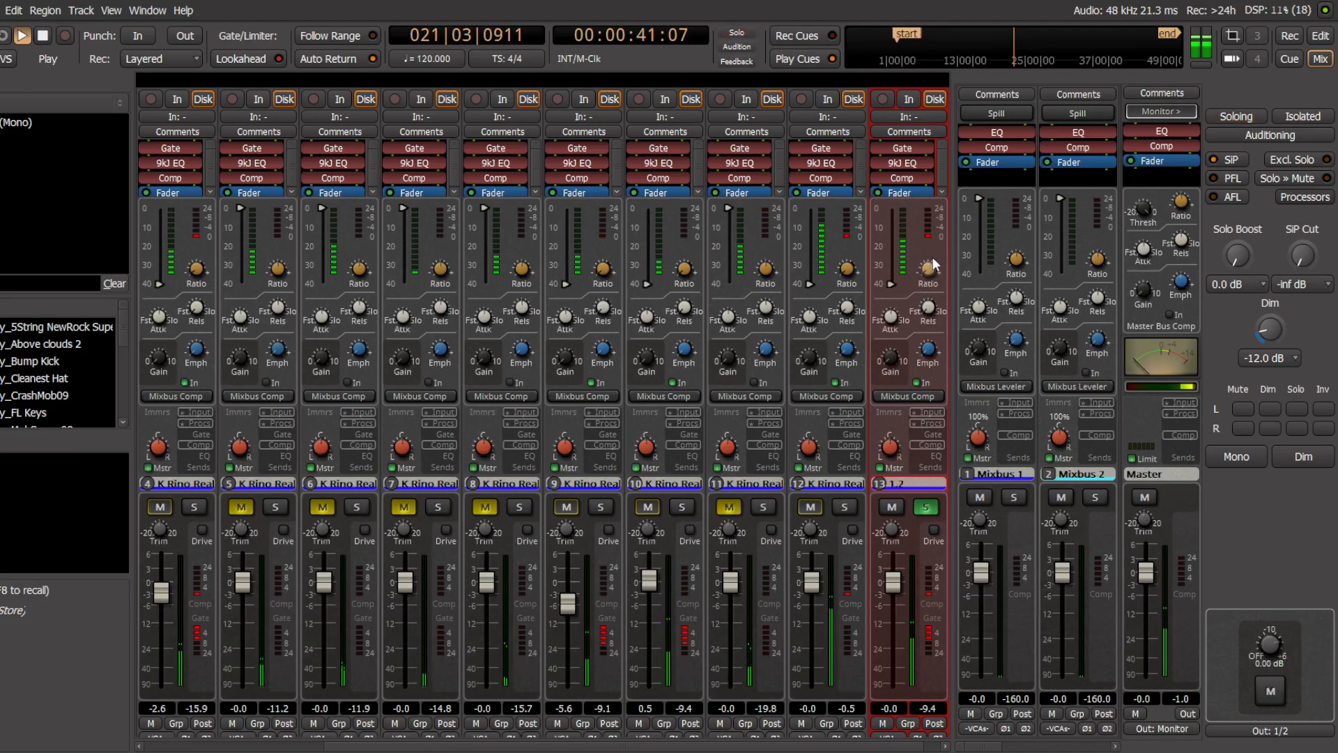
drag(932, 256, 932, 263)
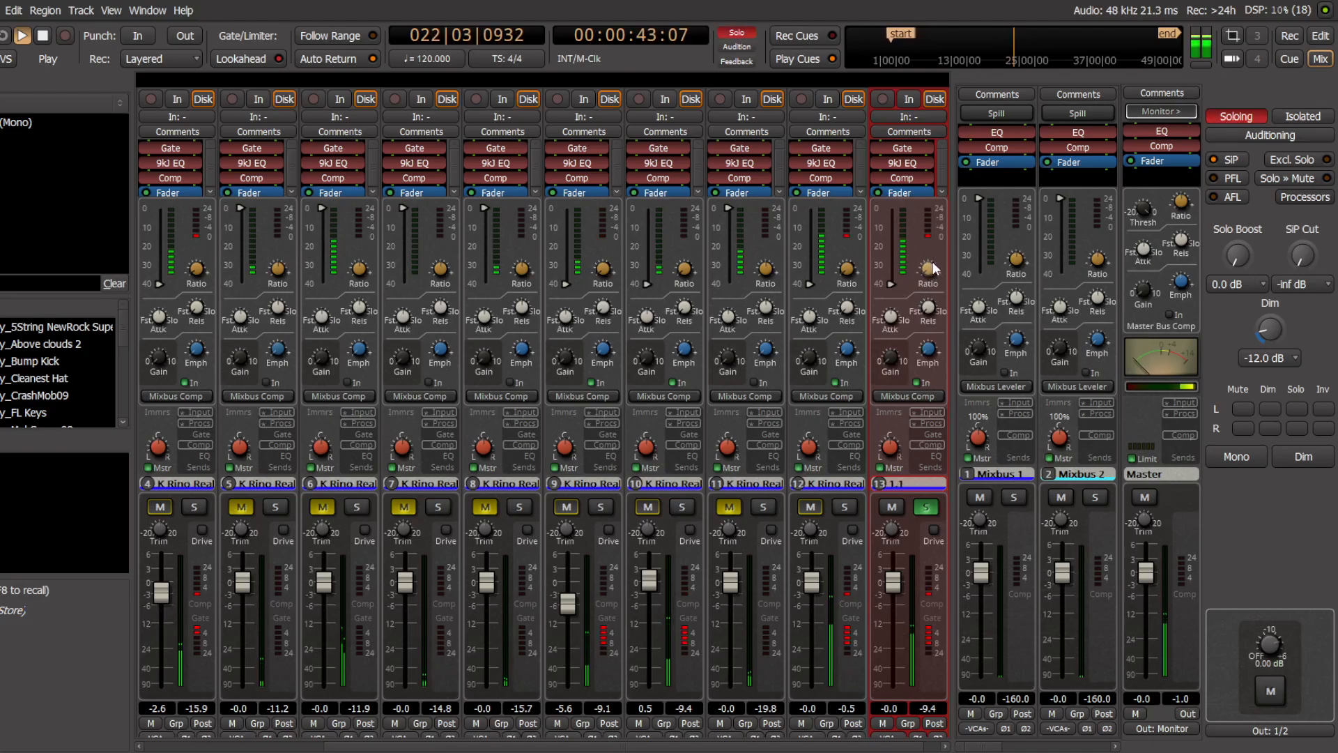
Step: Enable the rare drums channel's EQ and sweep its low and low-mid bands with strong boosts, bringing each gain back down
click(934, 456)
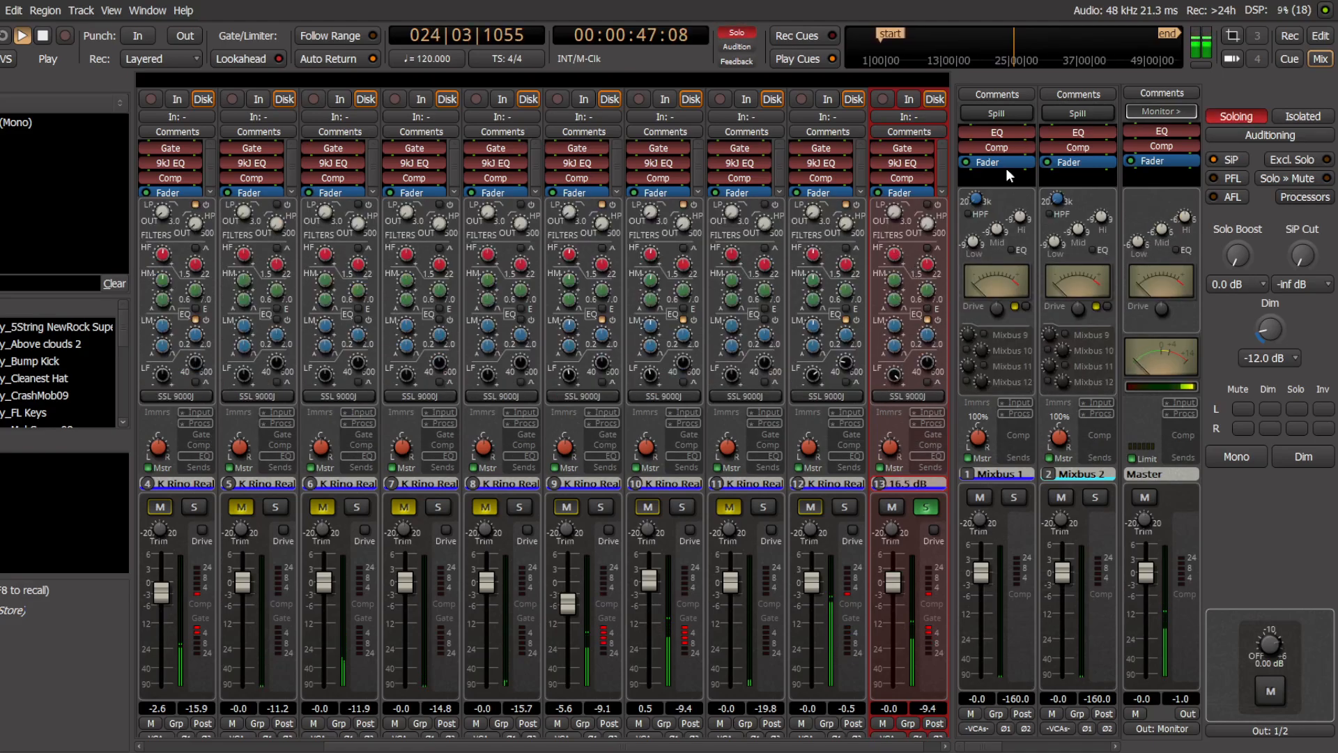
mouse_move(921, 389)
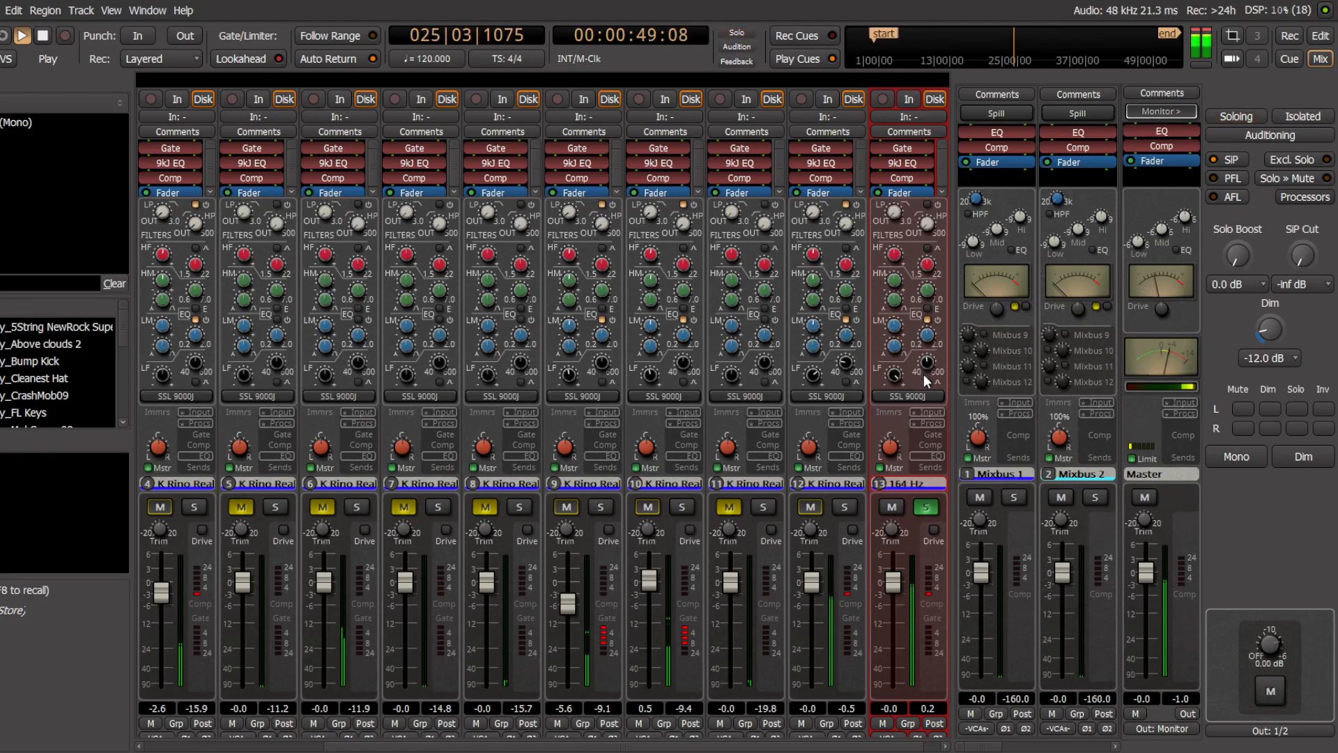
drag(890, 375, 886, 494)
drag(895, 329, 991, 127)
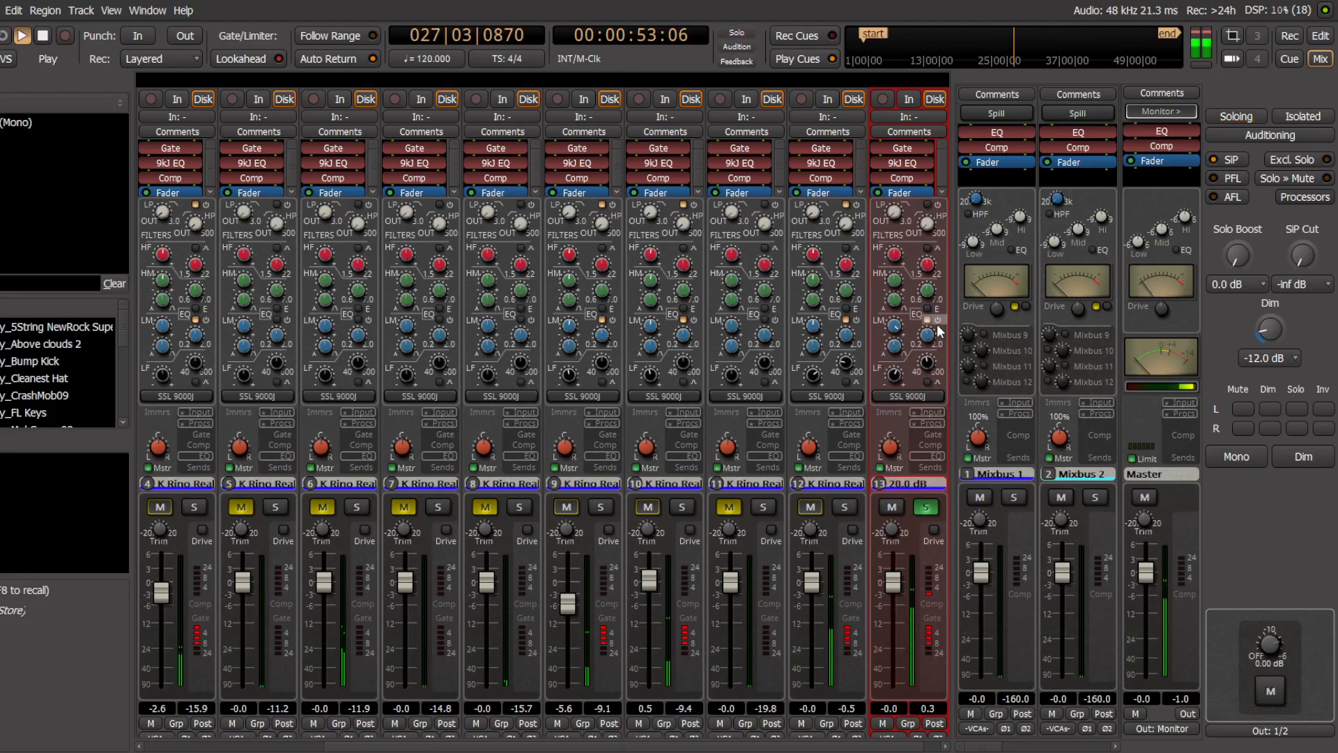
drag(929, 332, 880, 461)
Step: Sweep the rare drums channel's high-mid band with a 20.0 dB boost, settle it at 1.0 kHz and set its gain to 1.2 dB
drag(899, 285, 970, 115)
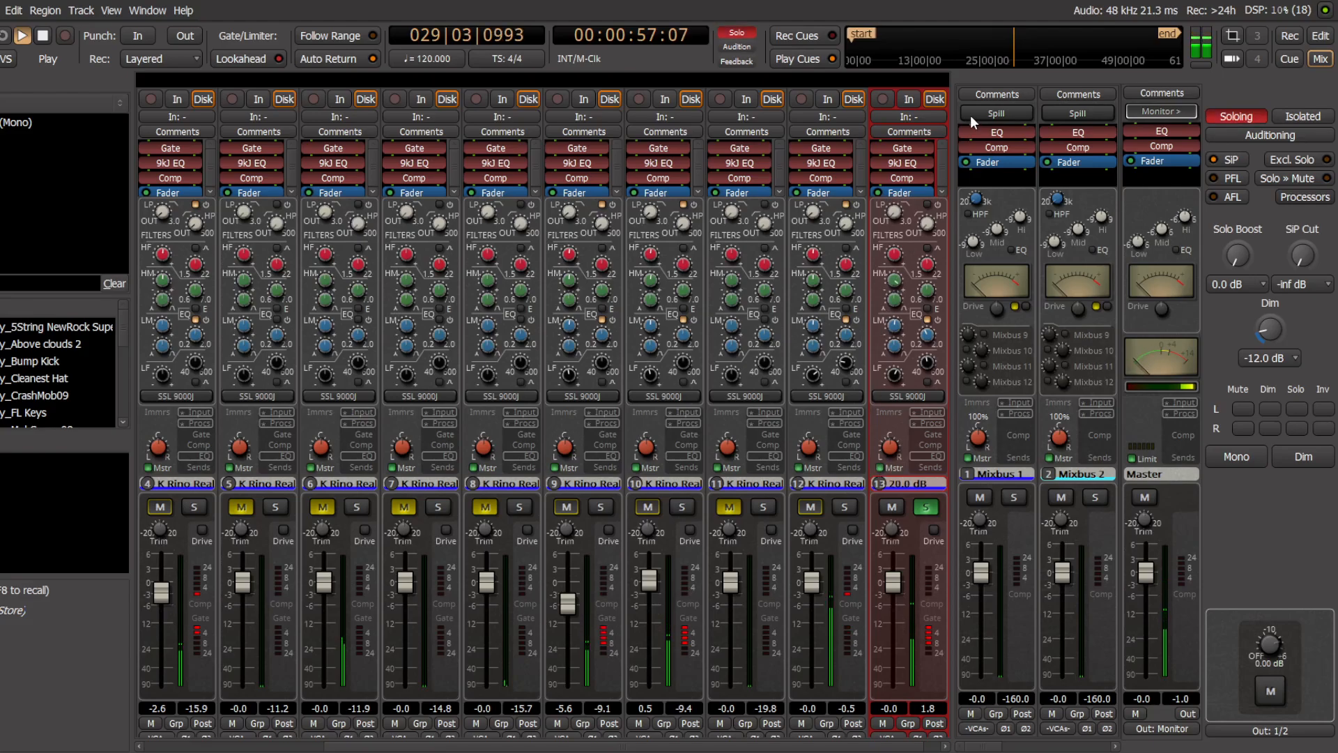
drag(928, 297, 916, 374)
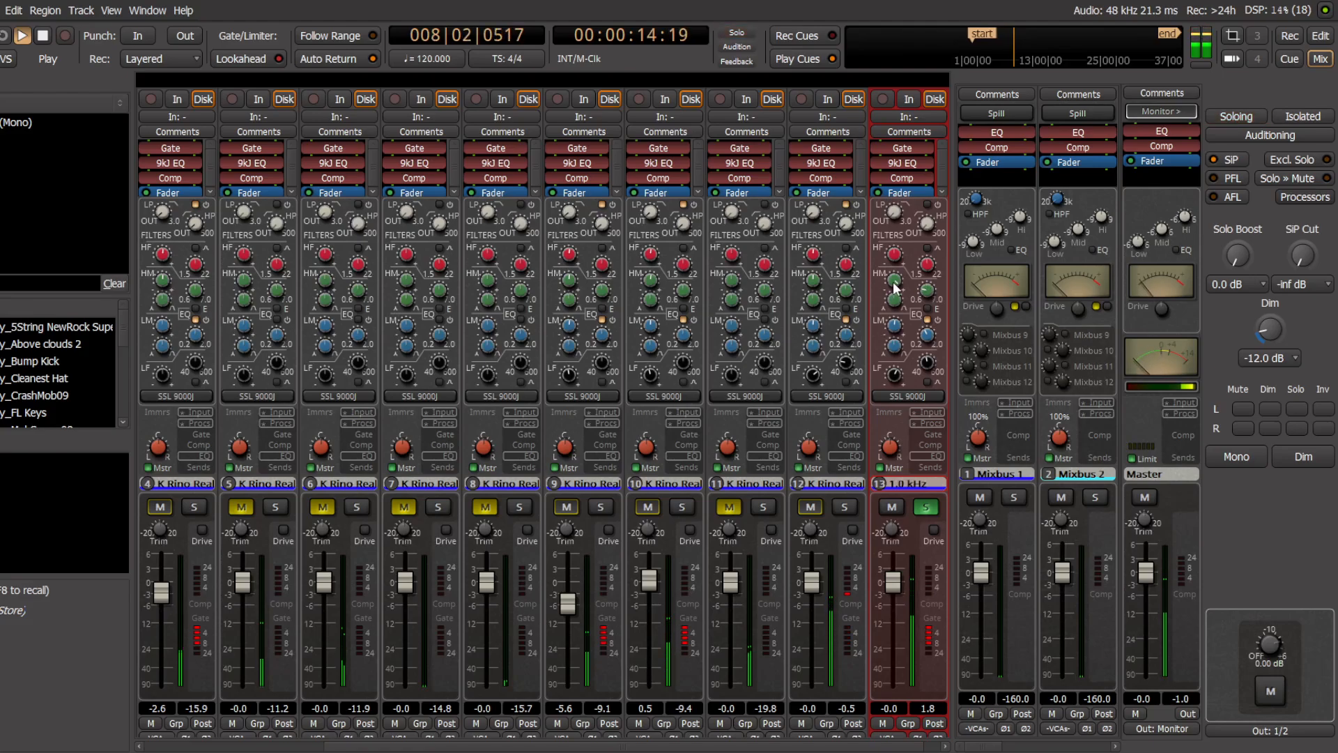
drag(894, 283, 883, 420)
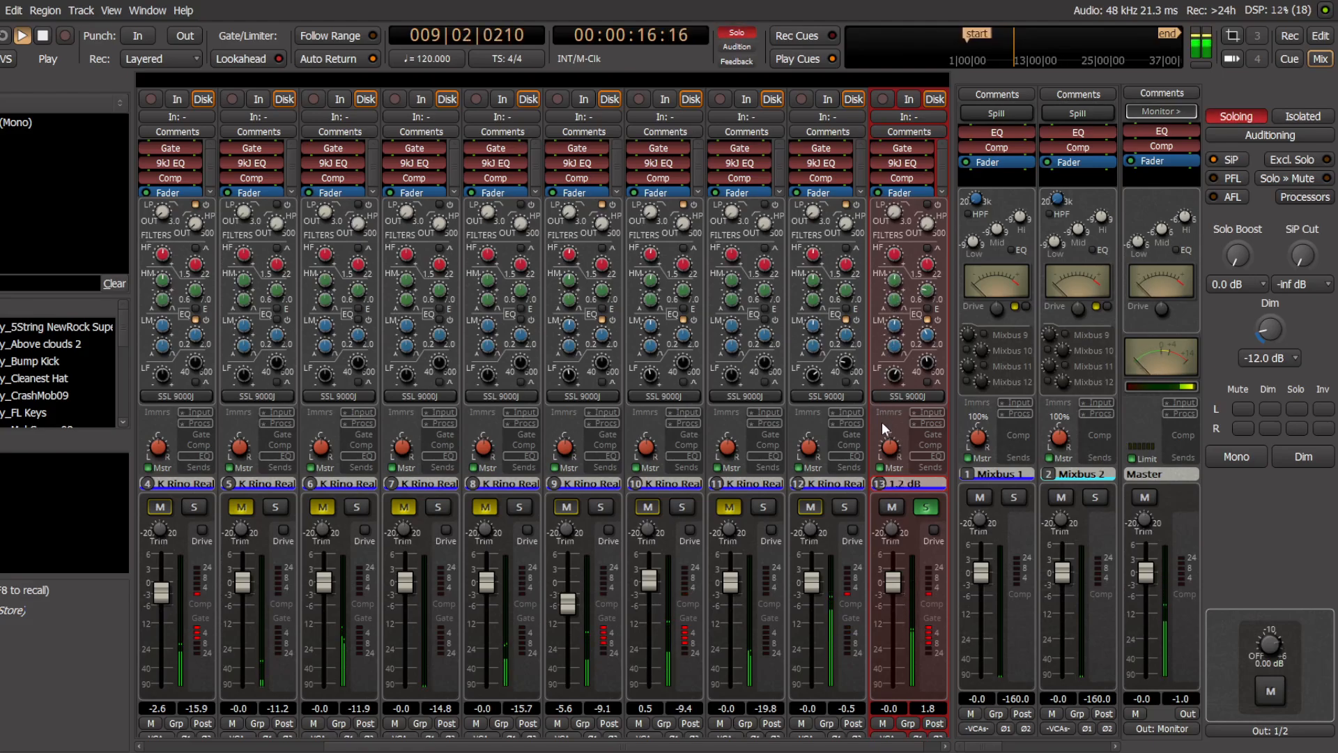
Step: Sweep the rare drums channel's high-frequency band with a 20.0 dB boost, and set the low-pass filter to 15.5 kHz
drag(896, 258, 963, 62)
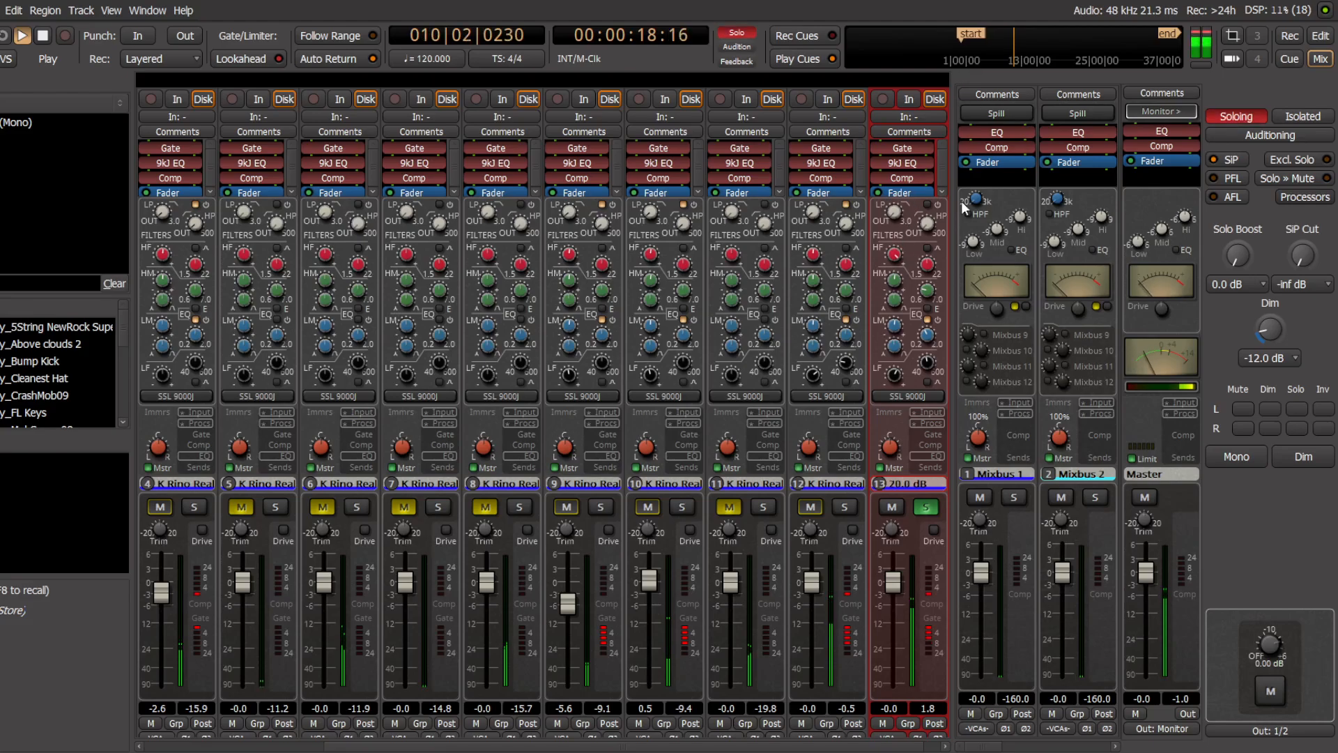
drag(927, 265, 851, 423)
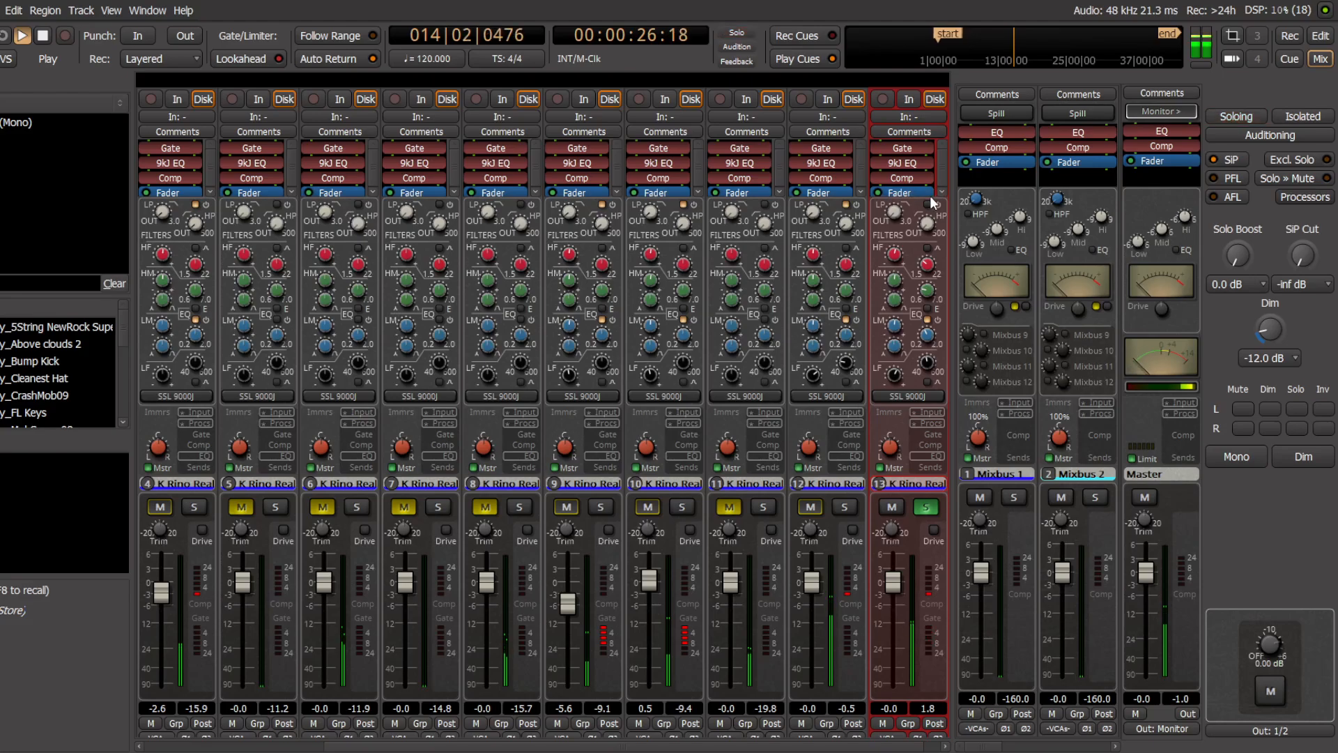
mouse_move(902, 213)
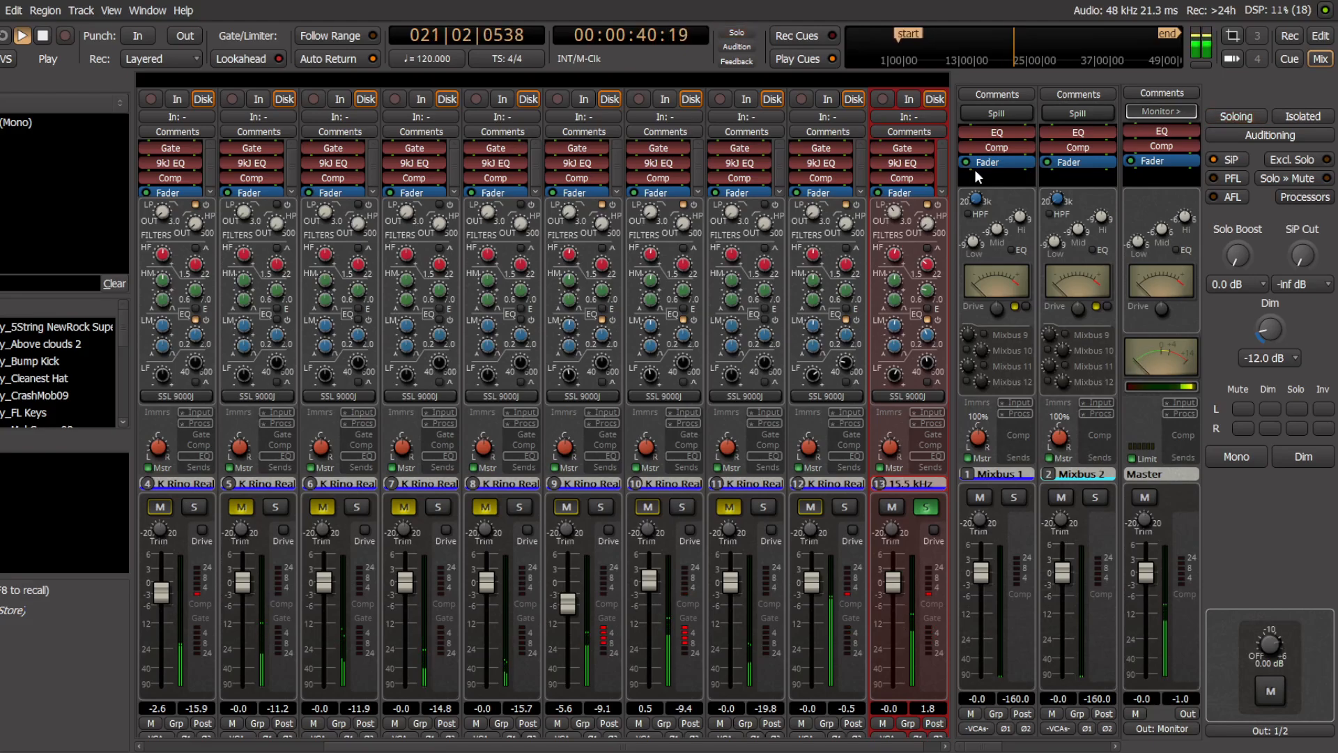
Step: Take the rare drums channel out of solo and lower its fader to -0.6 dB
click(927, 506)
mouse_move(900, 587)
mouse_down()
mouse_move(889, 601)
mouse_move(893, 591)
mouse_up()
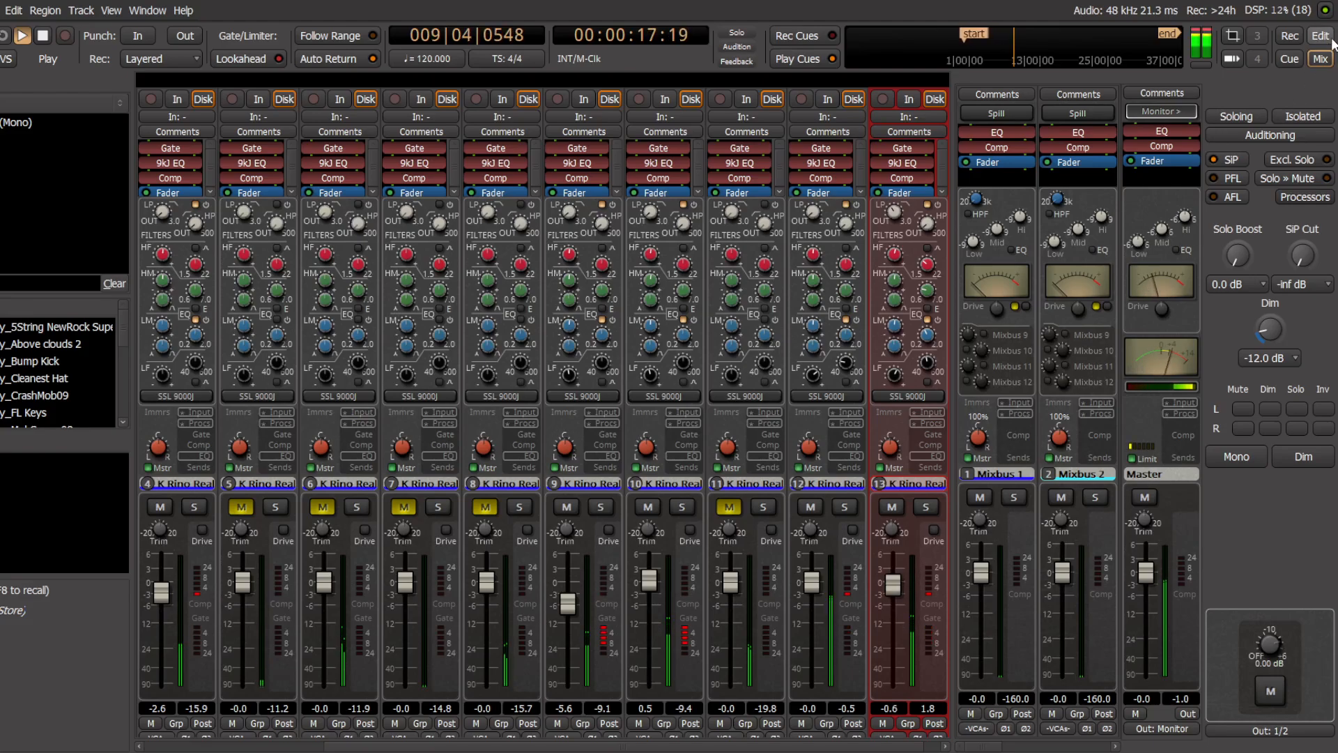
Step: Find and unmute the FL Keys track in the editor, and solo its channel in the mixer during playback
key(alt+e)
scroll(105, 430, up, 4)
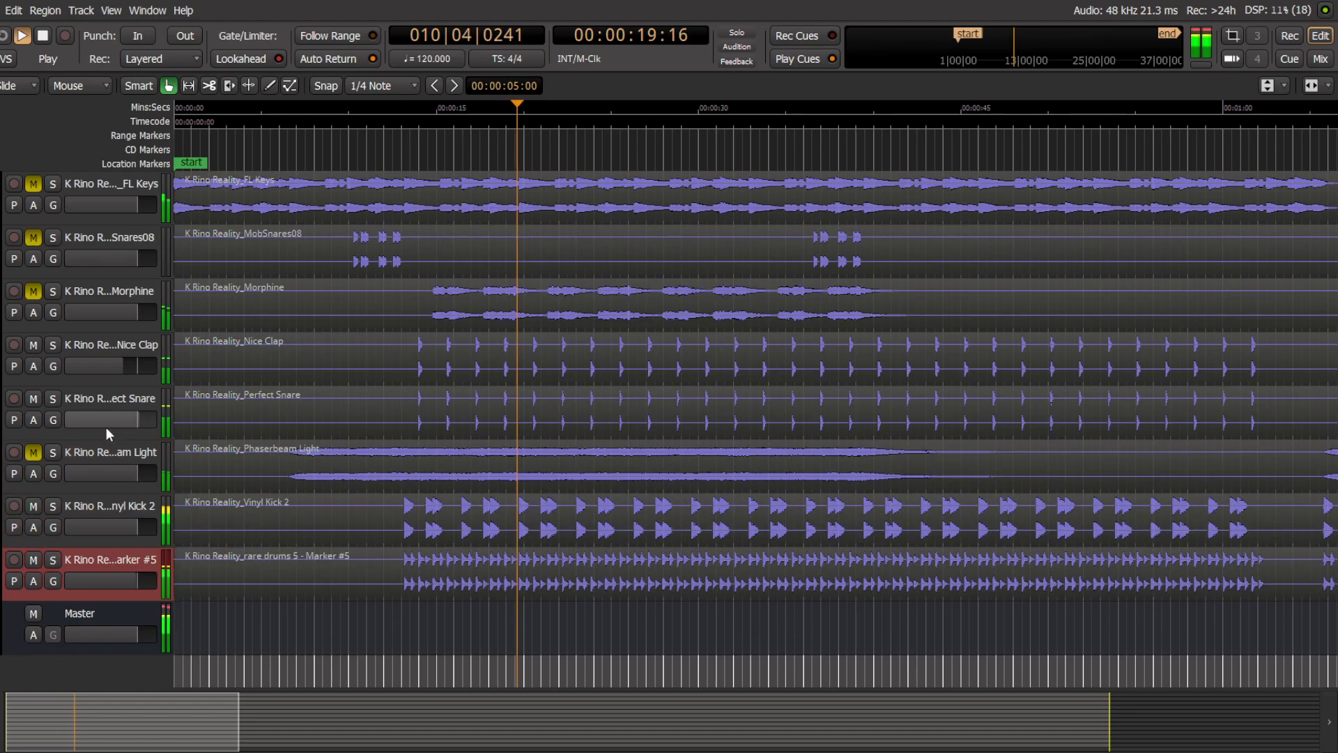
scroll(106, 434, up, 2)
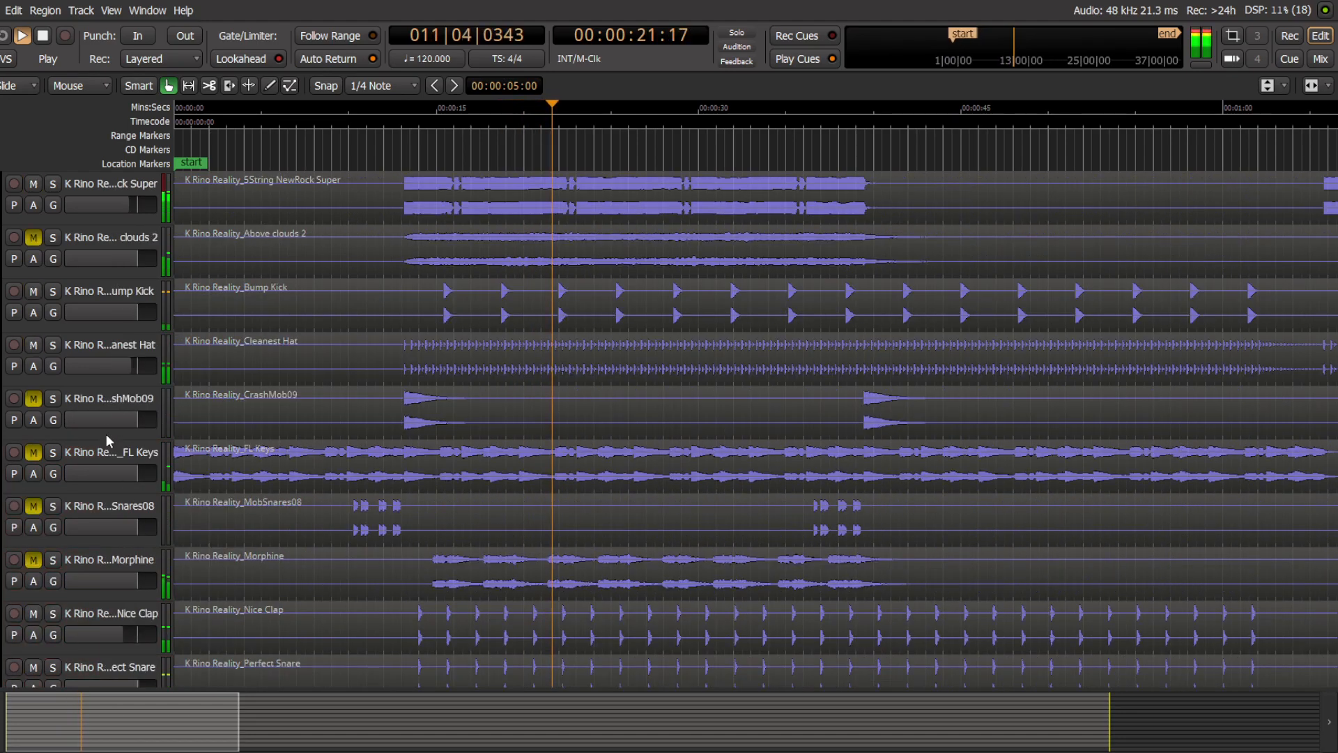
click(115, 453)
key(space)
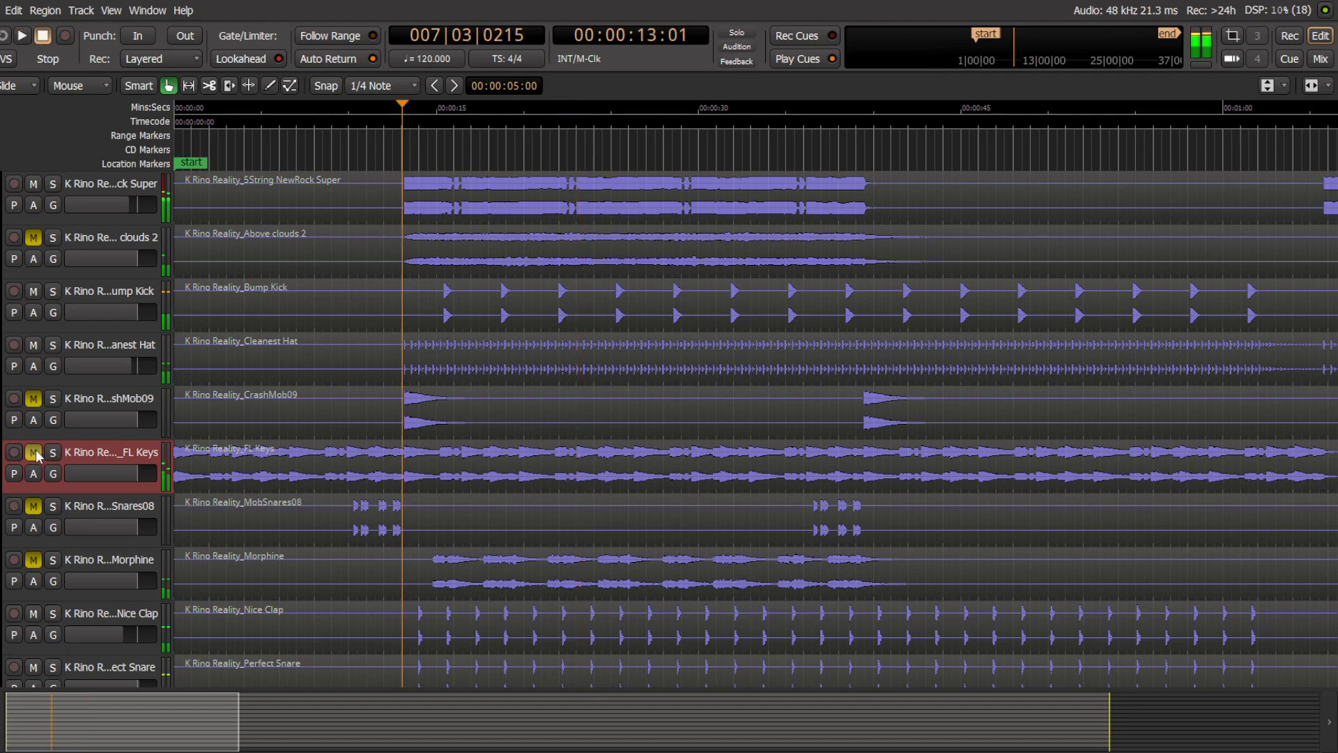
click(1320, 59)
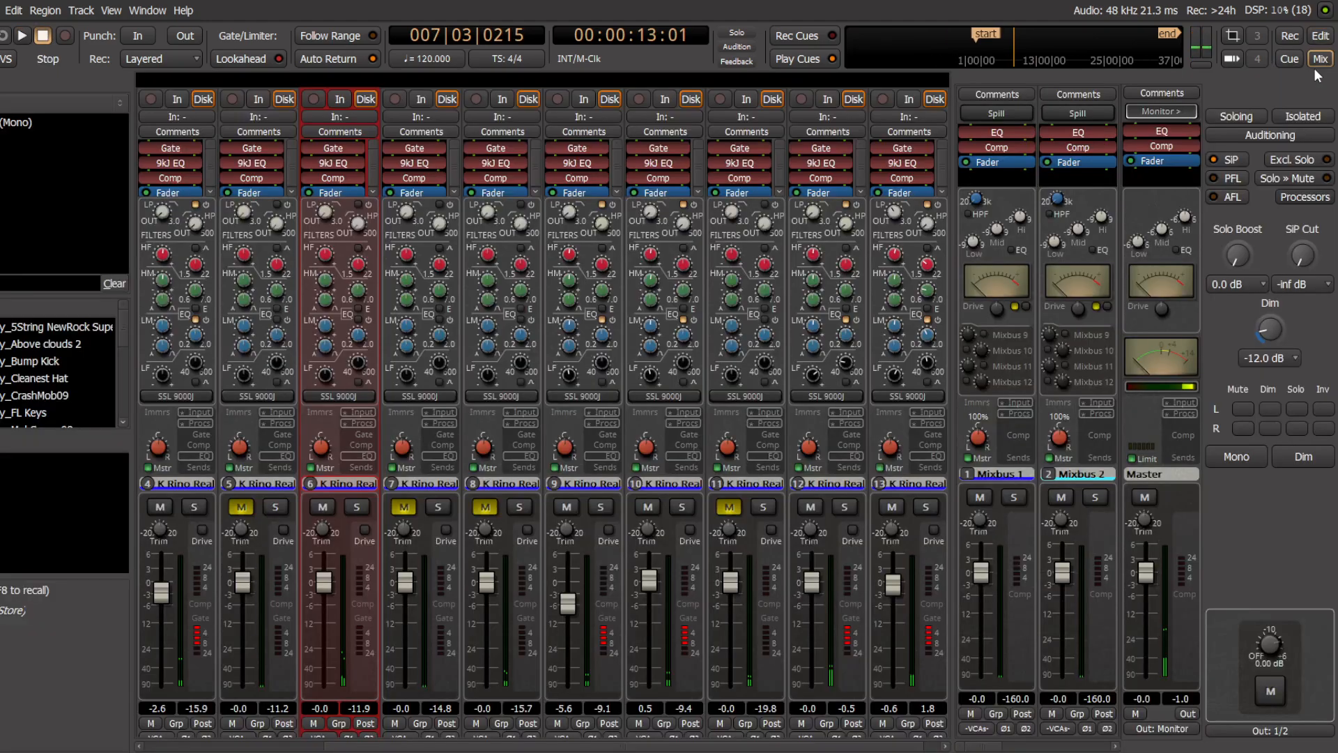
key(space)
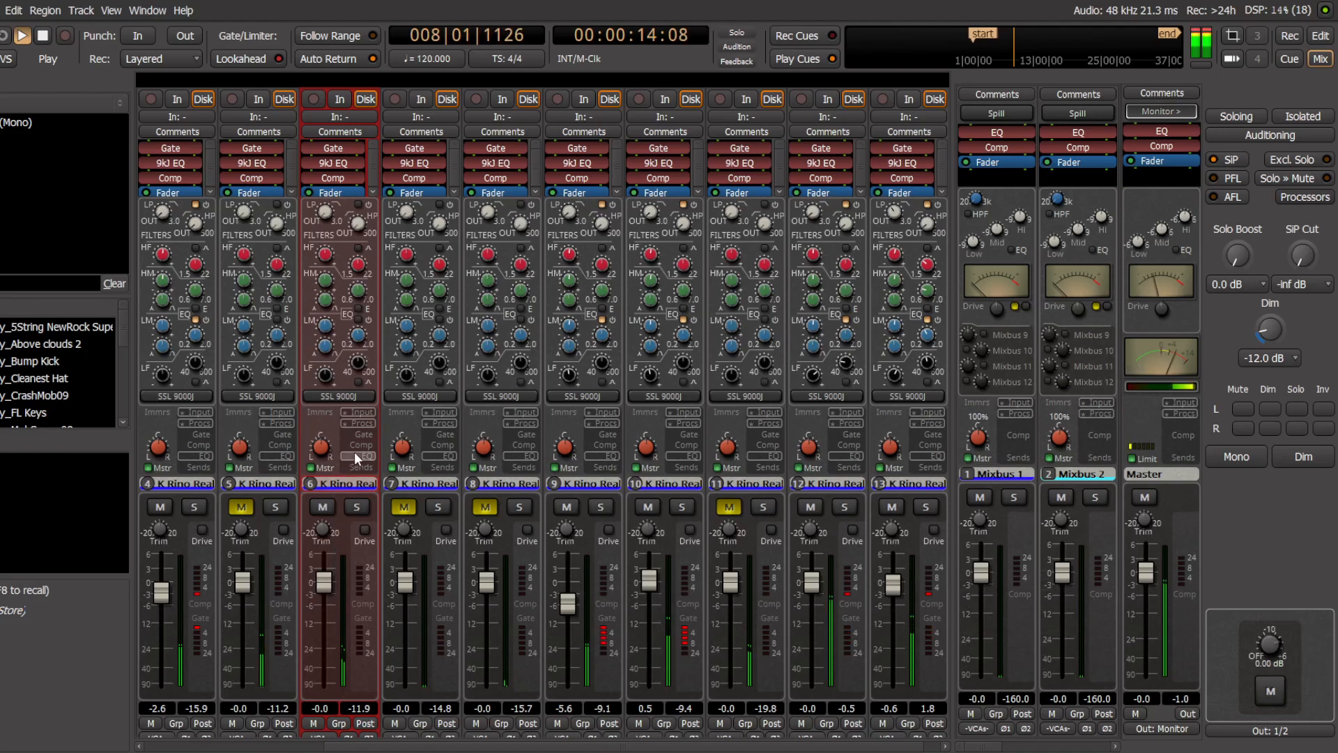
key(s)
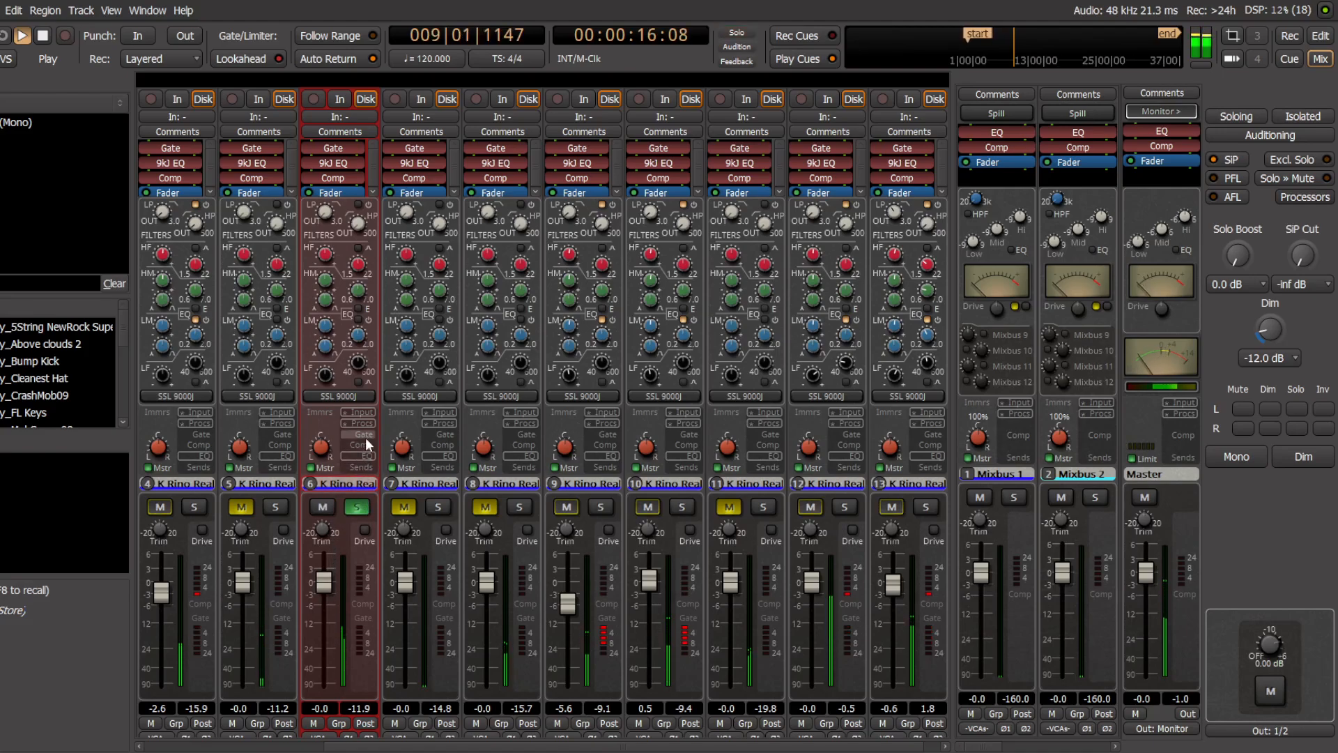
Step: Turn on the FL Keys channel's gate and compressor, and lower the compressor threshold to -40 dB
click(366, 433)
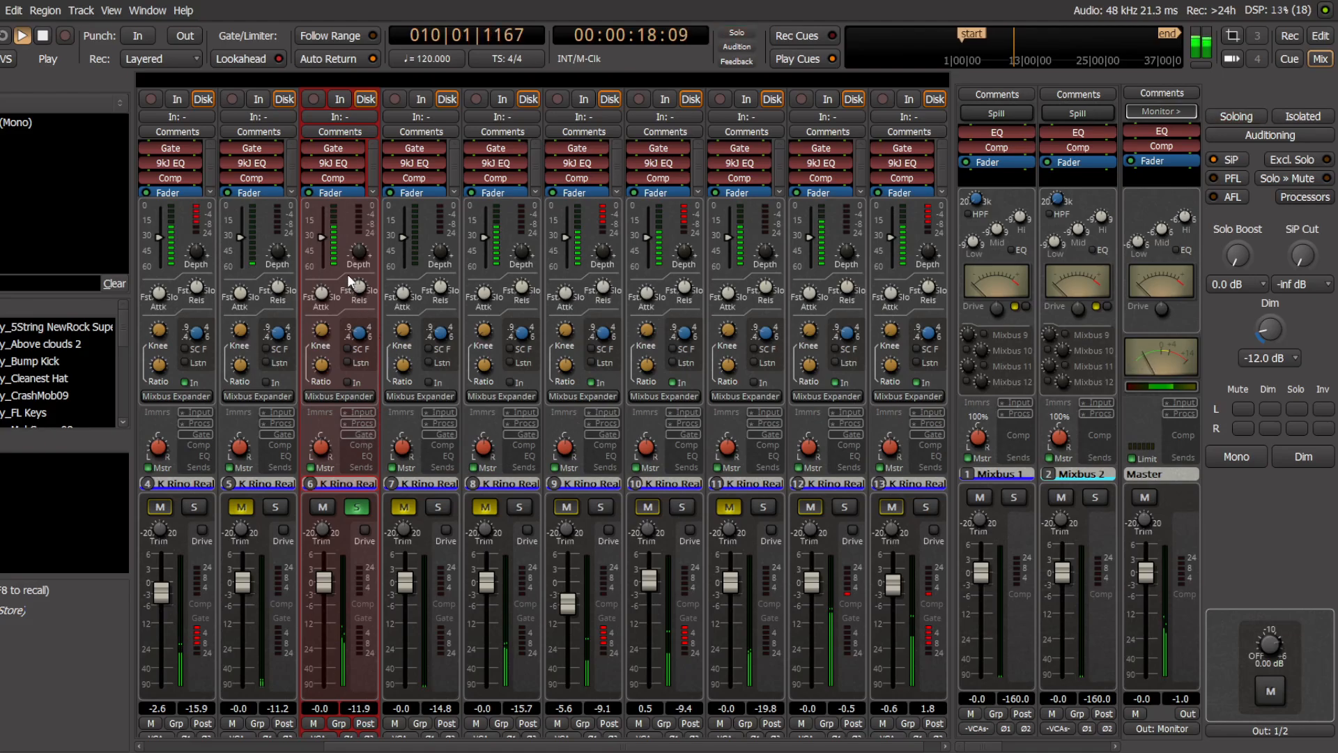
click(362, 444)
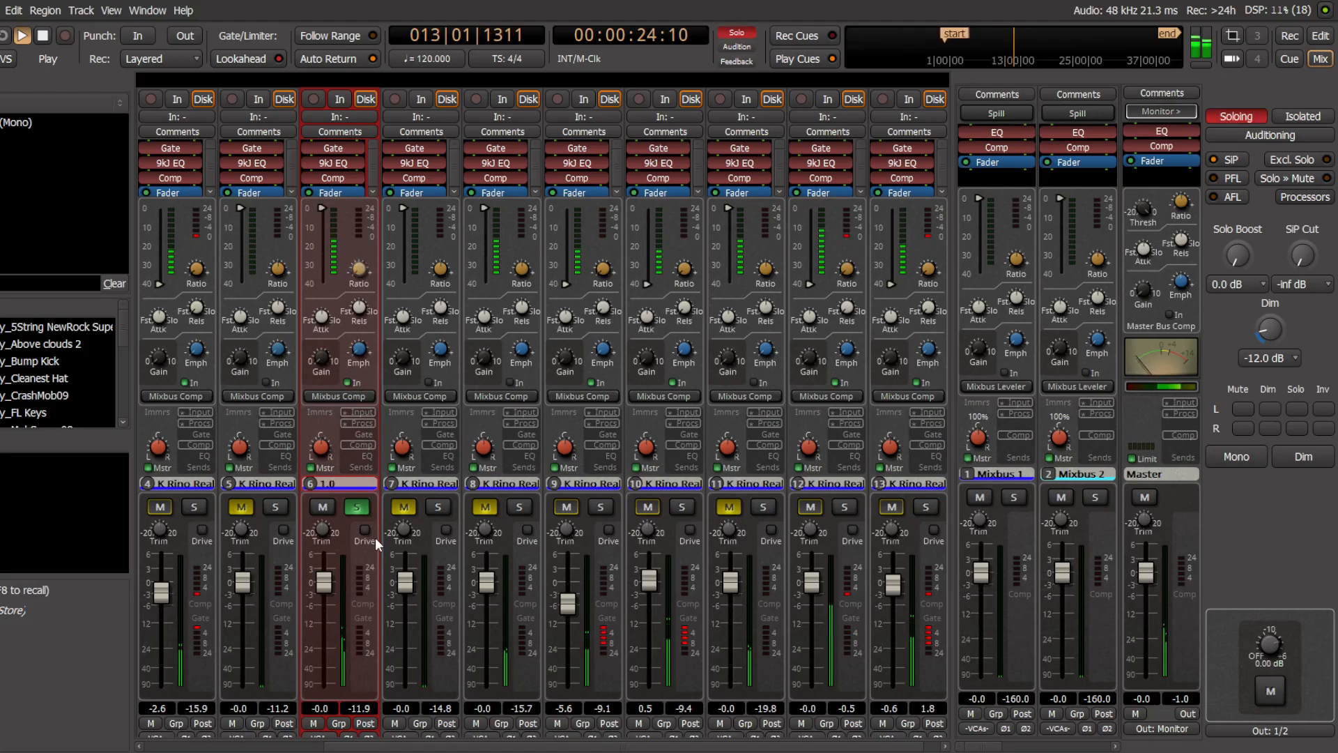
drag(321, 213, 333, 585)
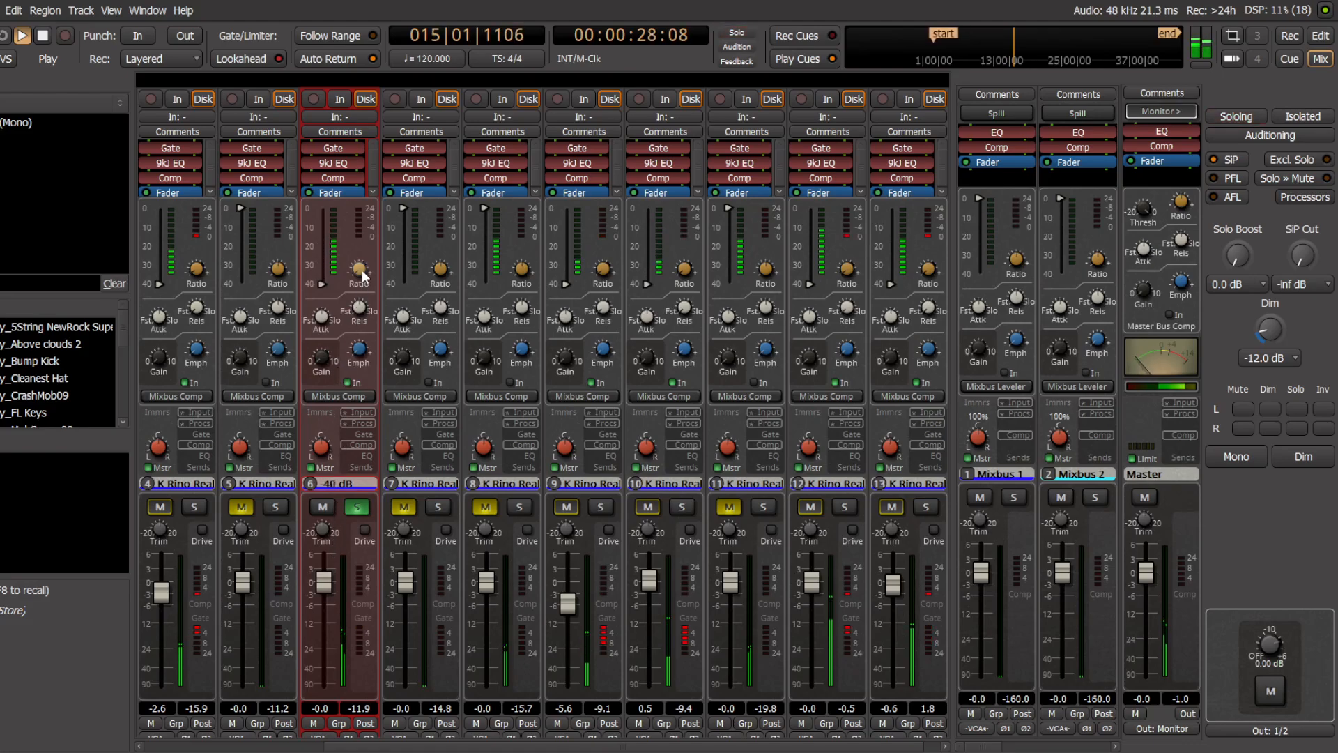
Step: Set the FL Keys channel's gate threshold to -35.4 and replay the section
click(361, 434)
mouse_move(325, 192)
mouse_down()
mouse_move(329, 174)
mouse_move(334, 270)
mouse_up()
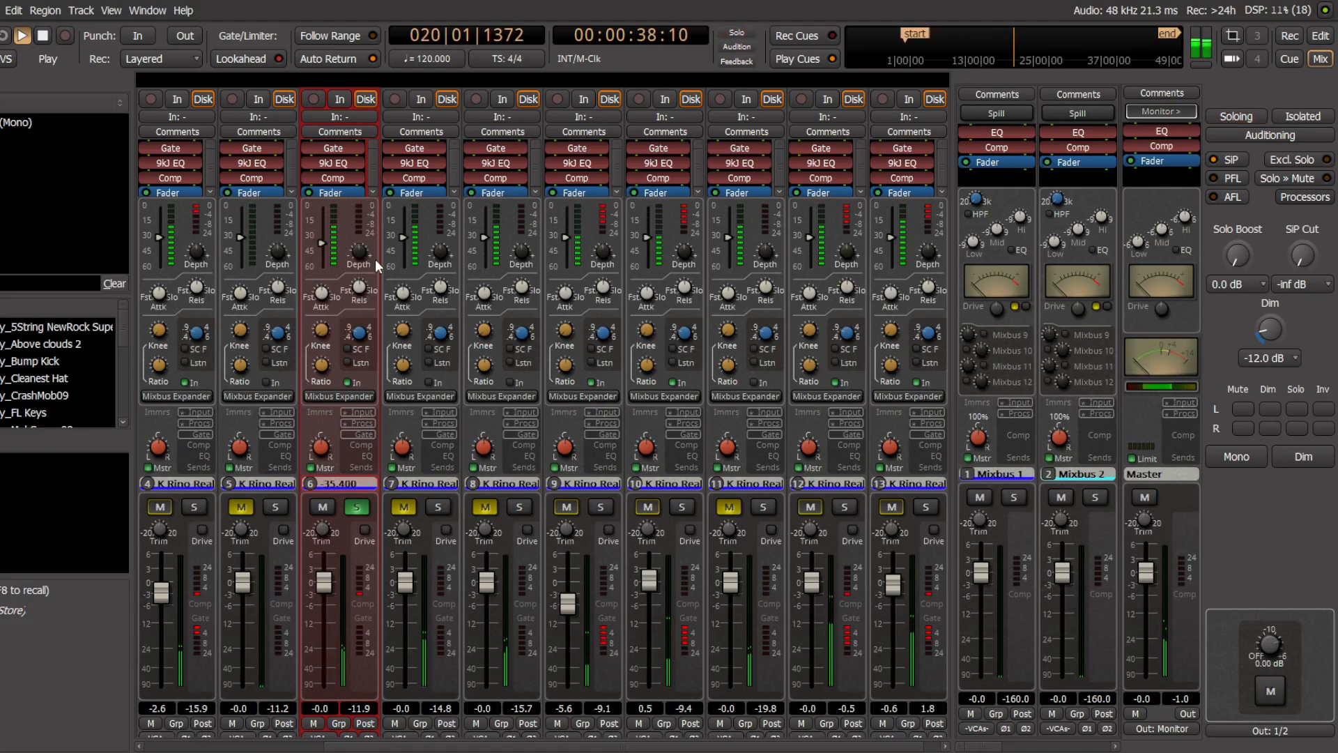
key(space)
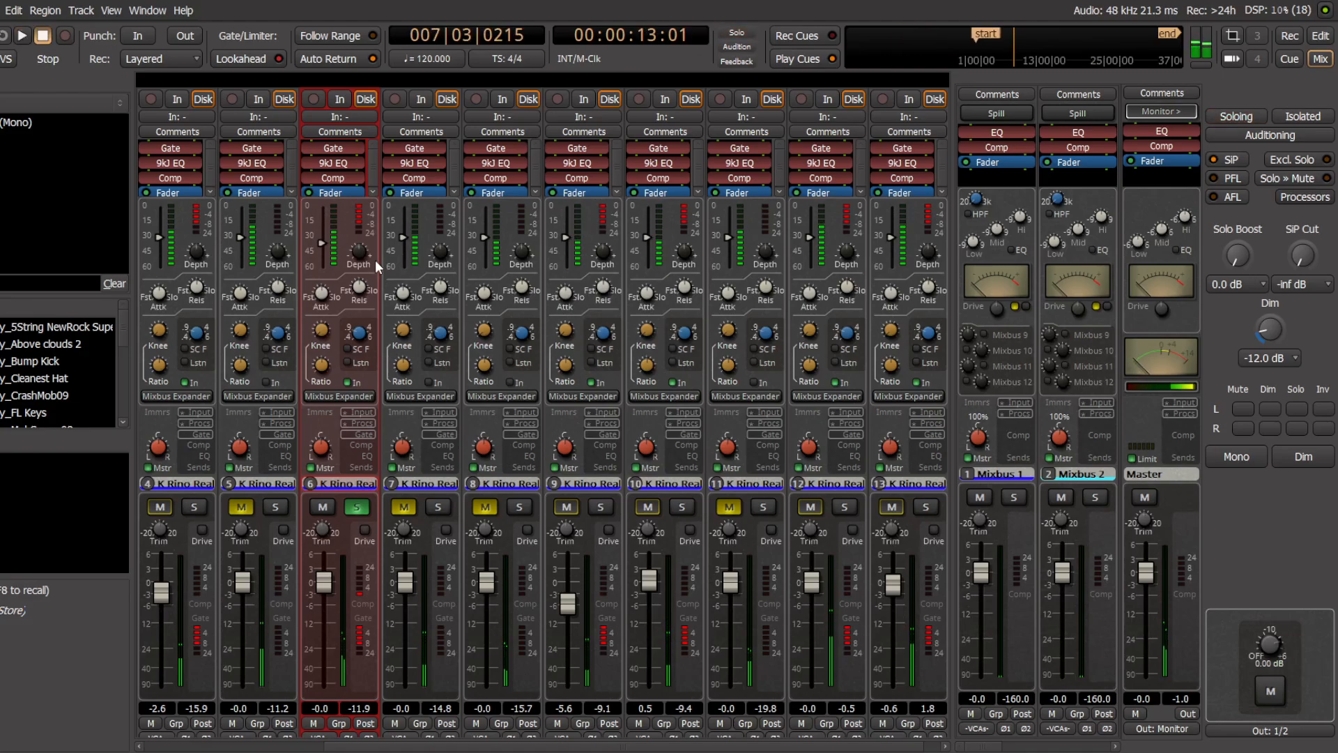
key(space)
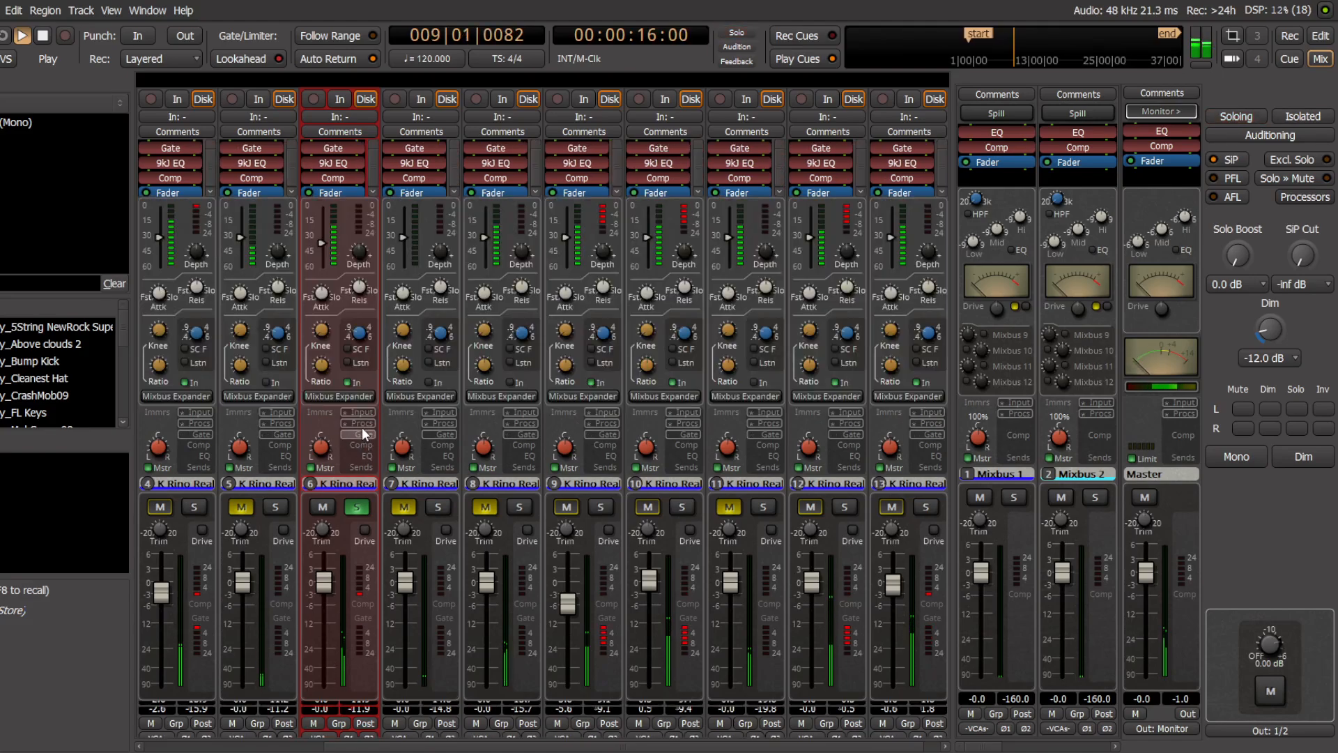
Step: Enable the FL Keys channel's EQ and sweep its low-frequency band with a 13.5 dB boost, bringing the gain back down
click(363, 446)
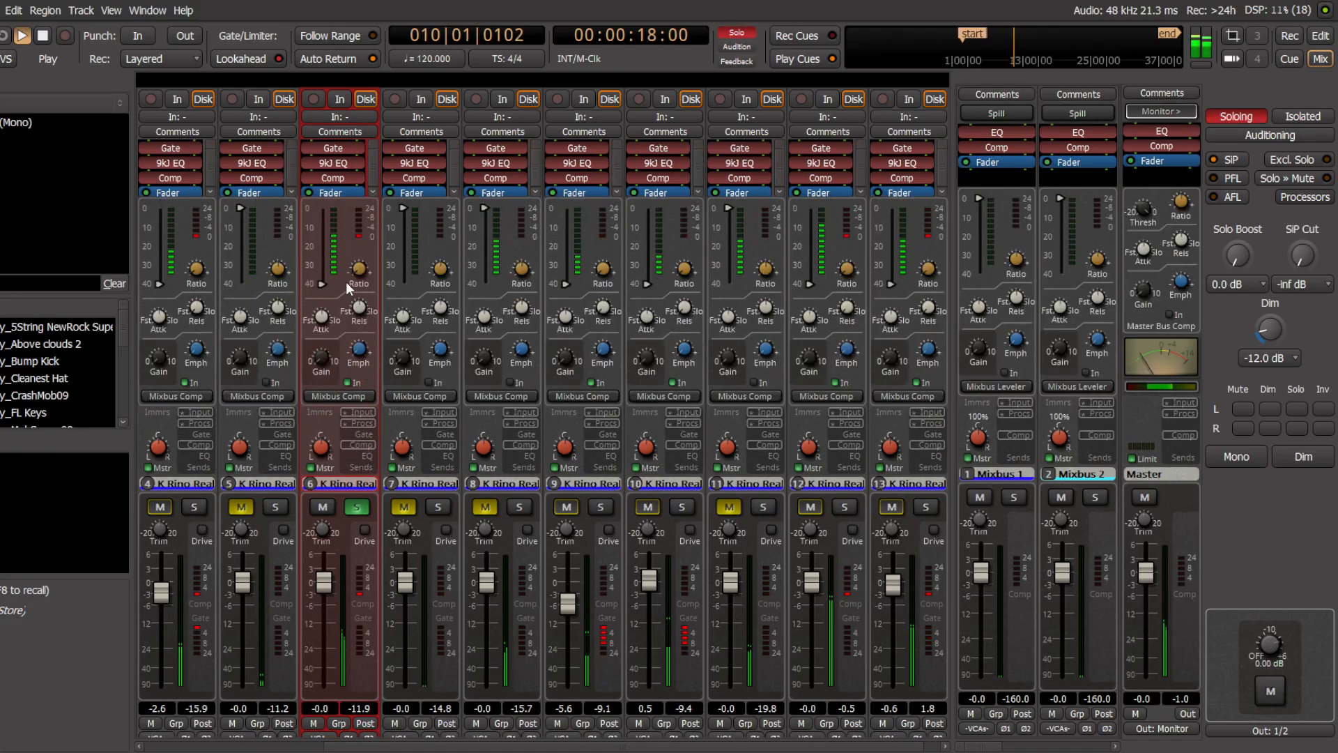
click(367, 454)
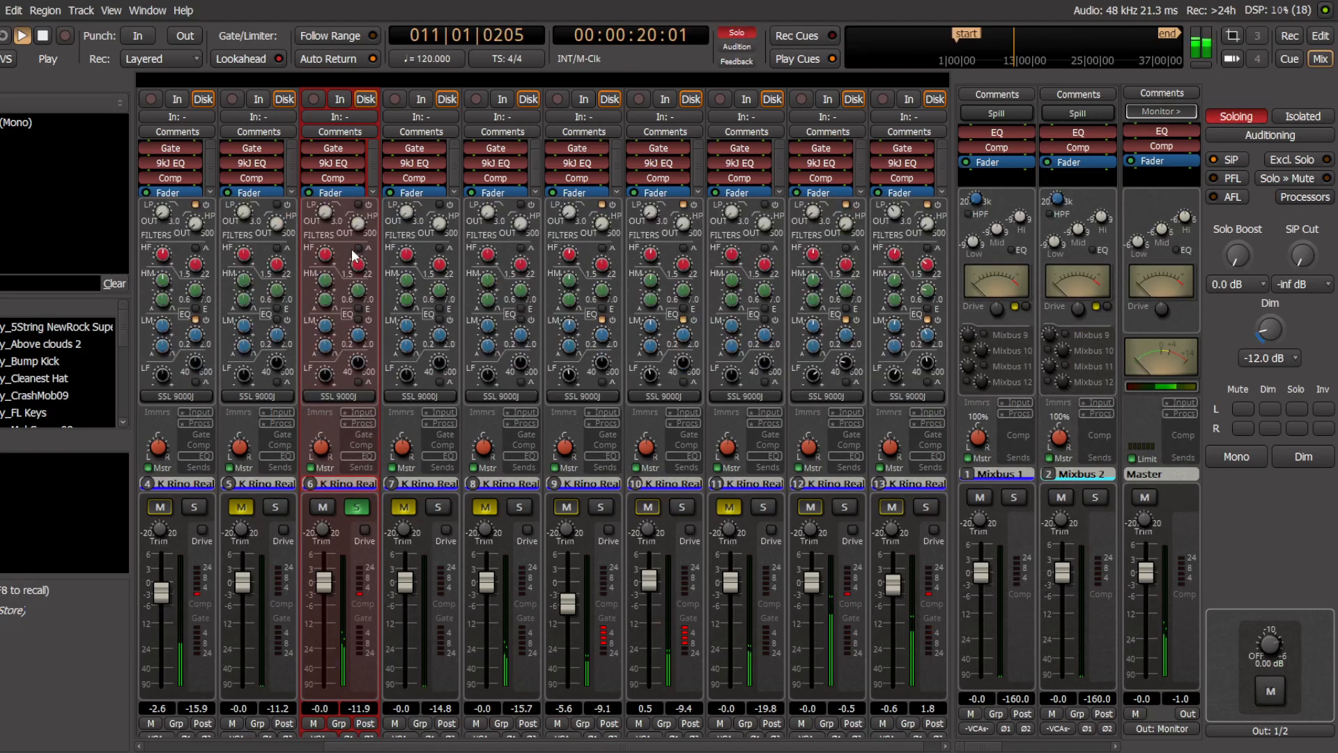
drag(330, 371, 355, 253)
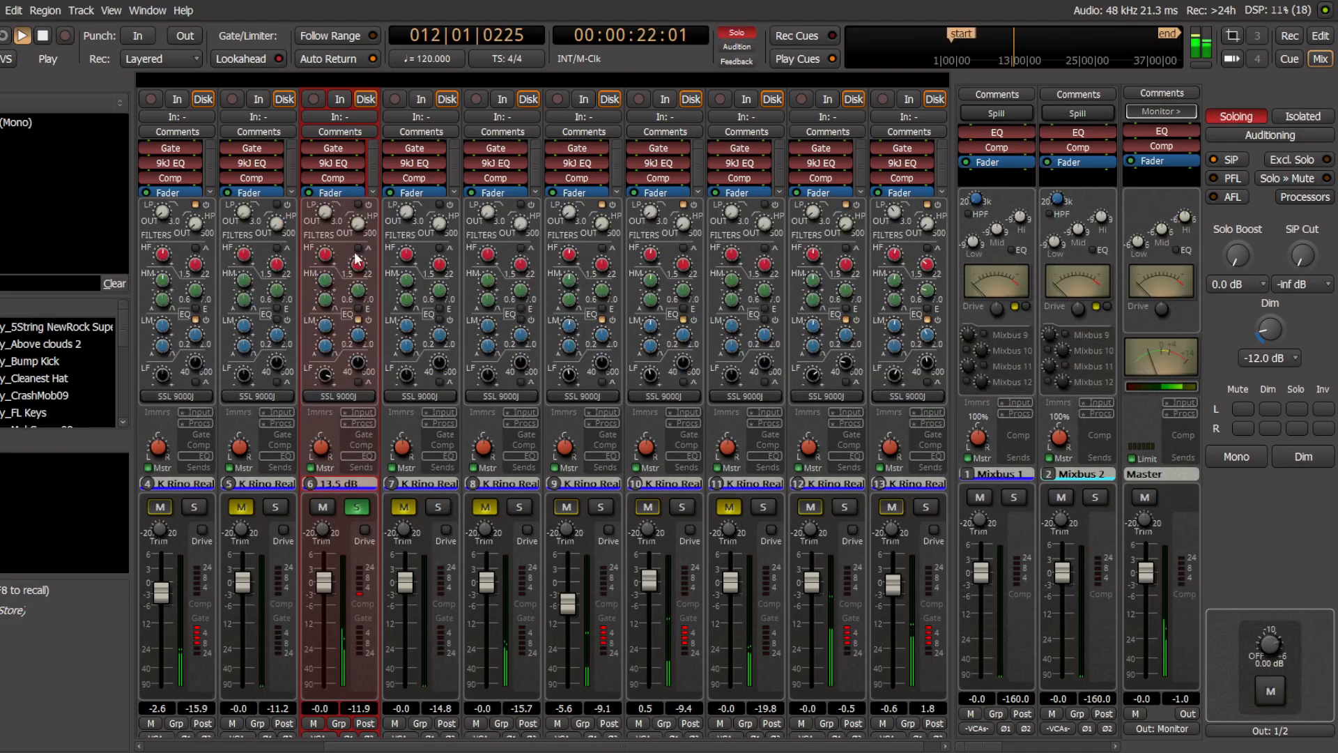
drag(359, 365, 314, 472)
mouse_move(311, 524)
mouse_down()
mouse_move(311, 545)
mouse_move(309, 512)
mouse_up()
Step: Sweep the FL Keys channel's low-mid and high-mid bands with strong boosts, and bring each gain back down
drag(323, 324, 427, 88)
drag(357, 340, 355, 390)
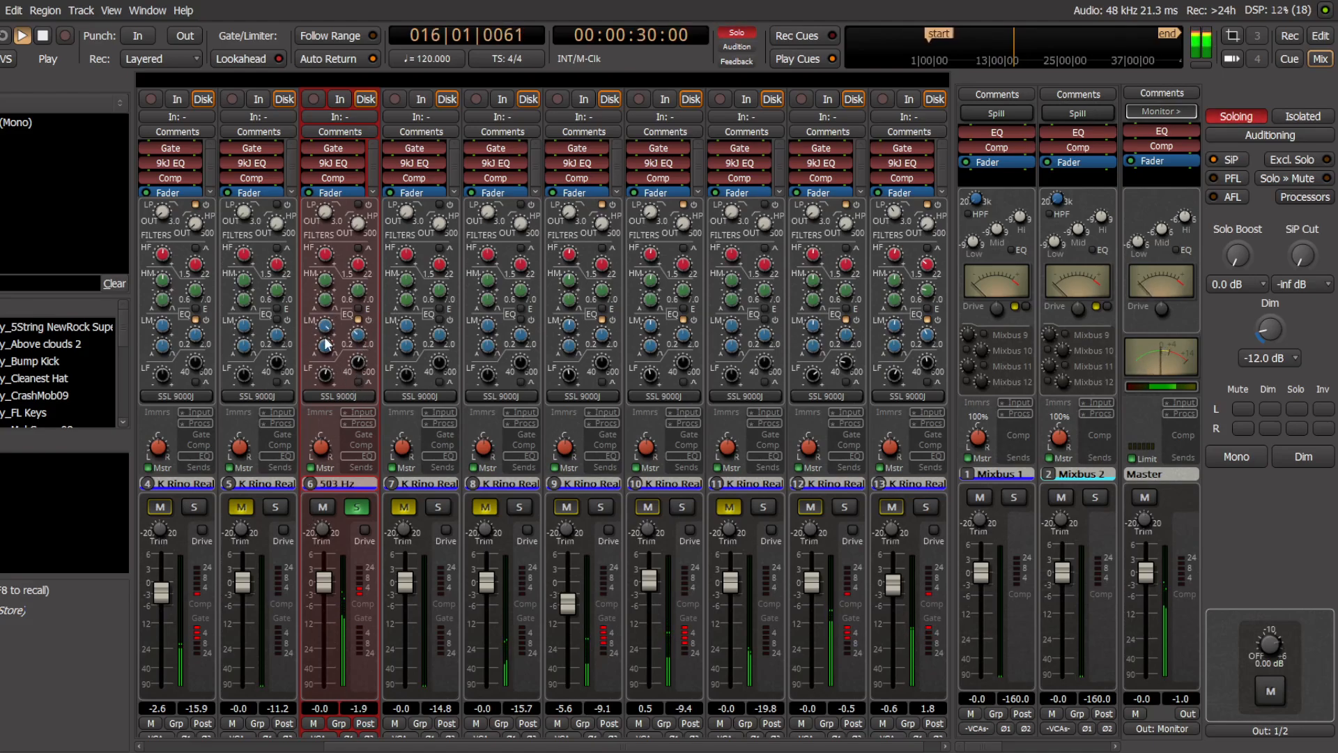
drag(325, 325, 326, 369)
drag(324, 444, 324, 468)
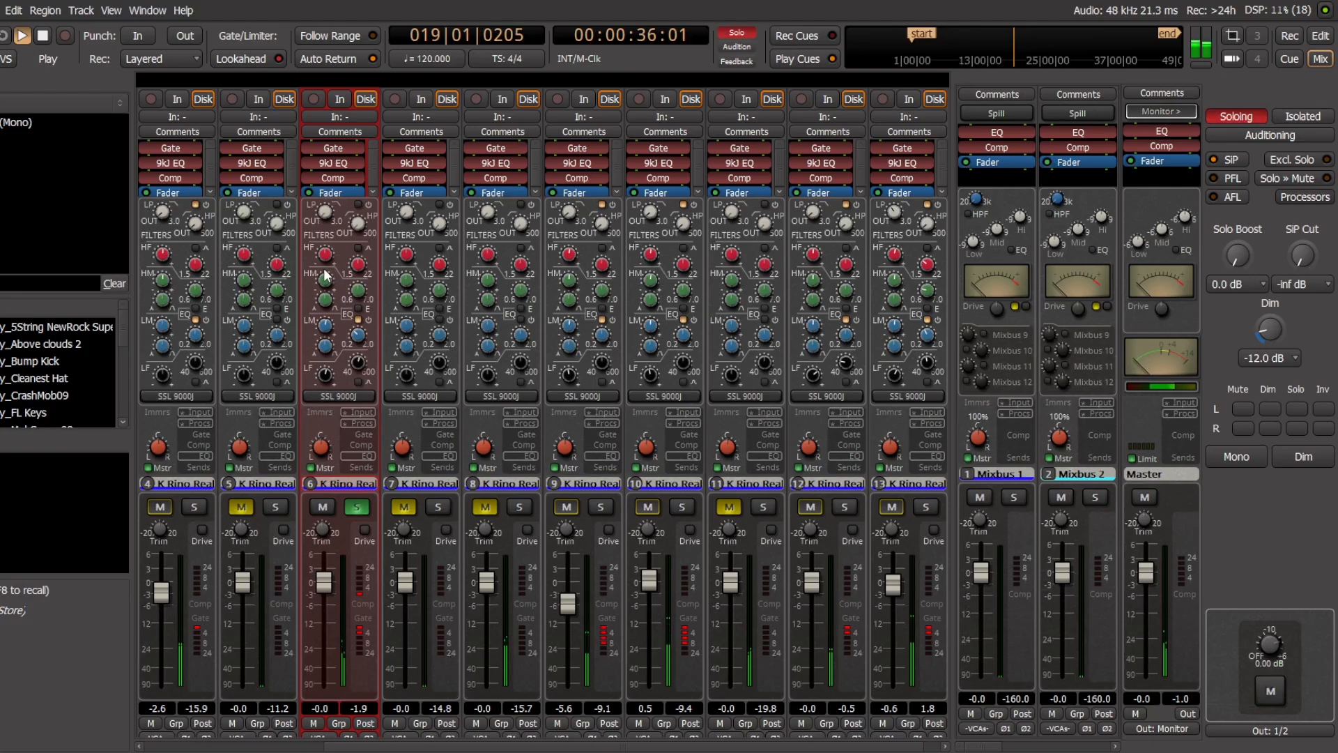
drag(325, 274, 446, 67)
drag(360, 291, 328, 357)
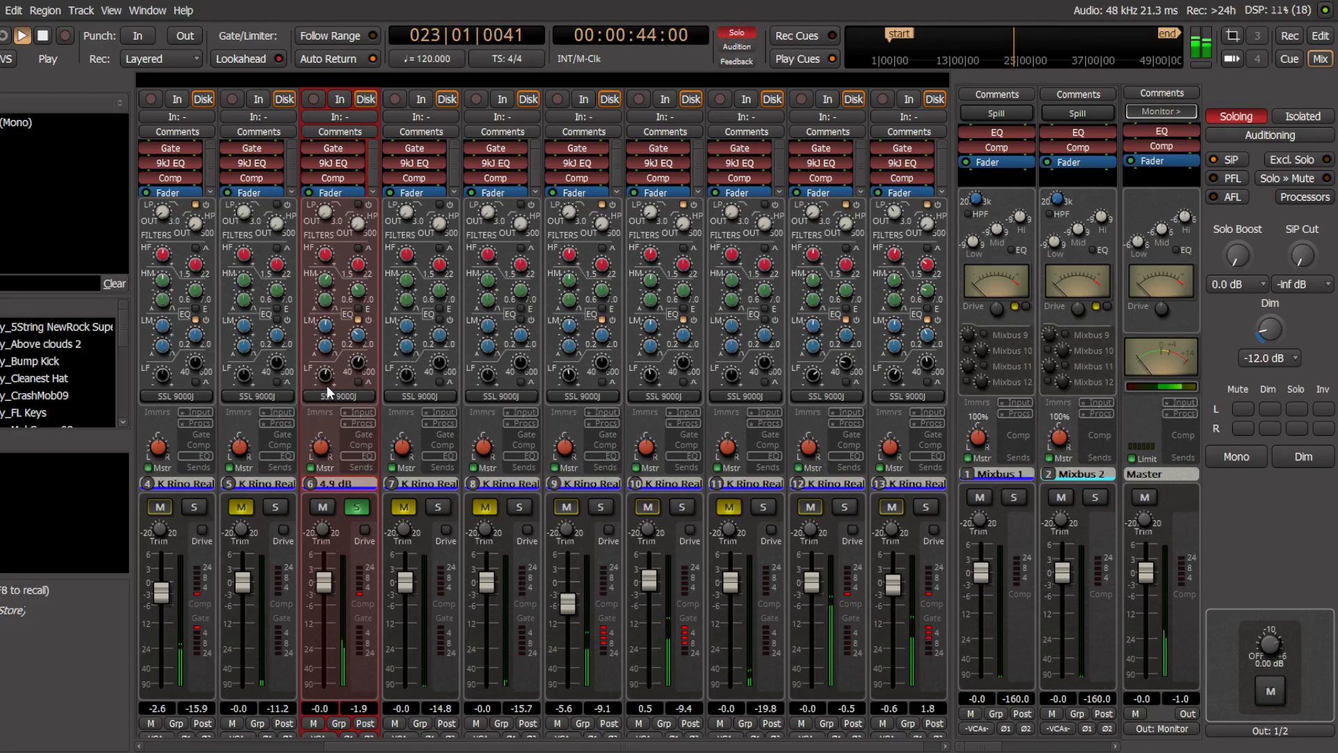
Step: Sweep the FL Keys channel's high-frequency band with a 19.9 dB boost, lower its gain to about 0.3 dB, and enable the filters
drag(328, 255, 421, 195)
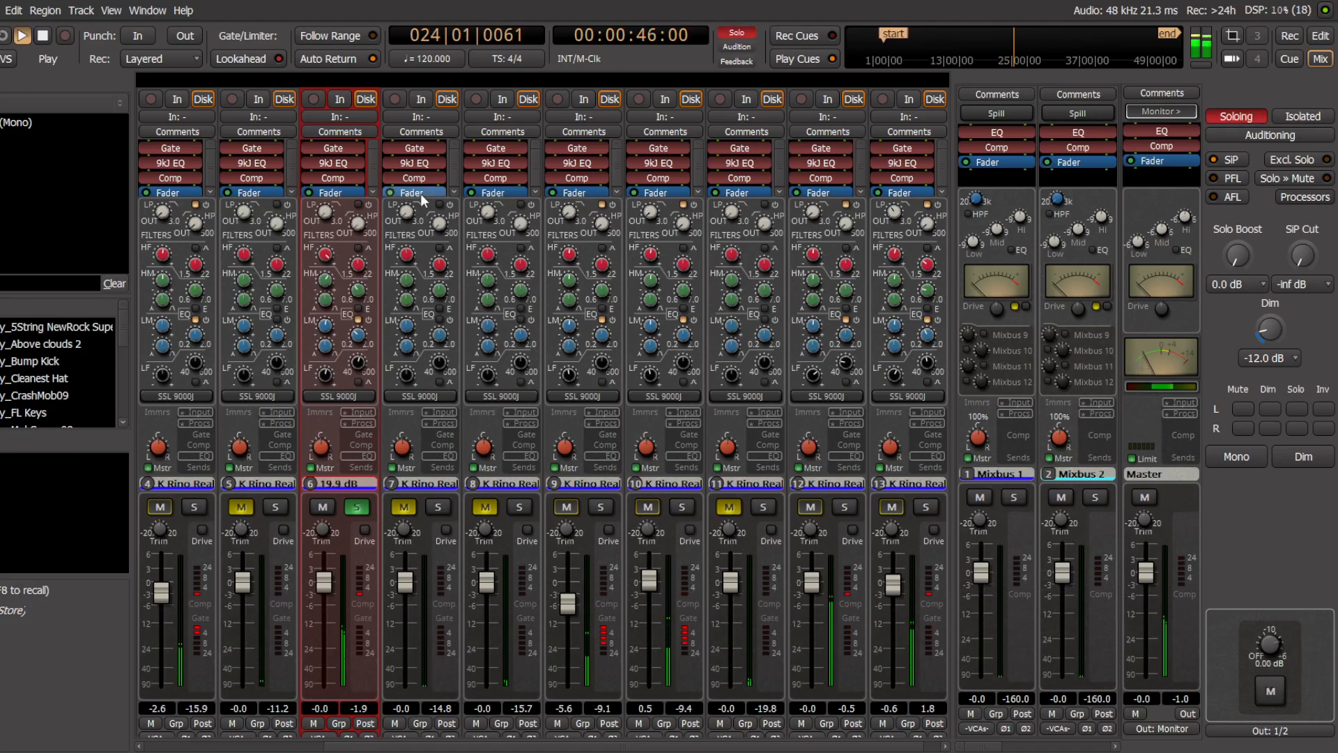
drag(358, 263, 306, 396)
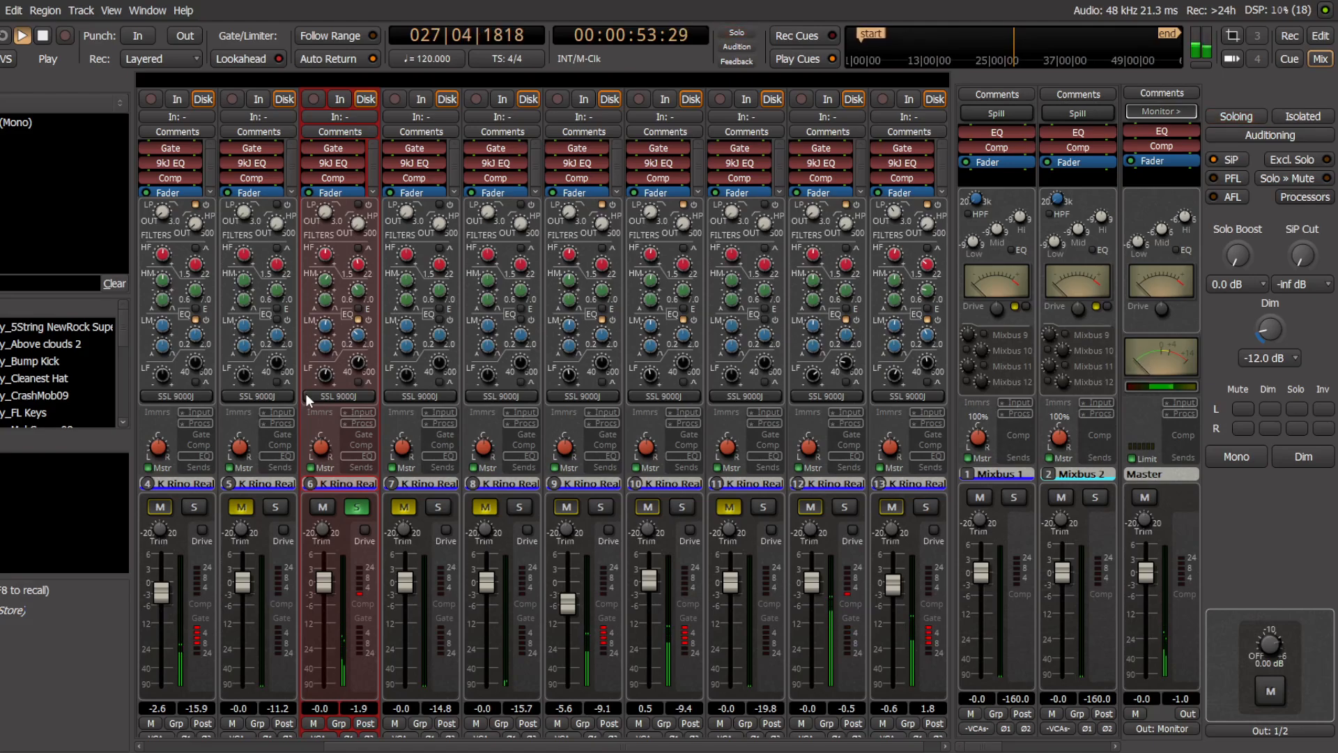
drag(306, 394, 307, 392)
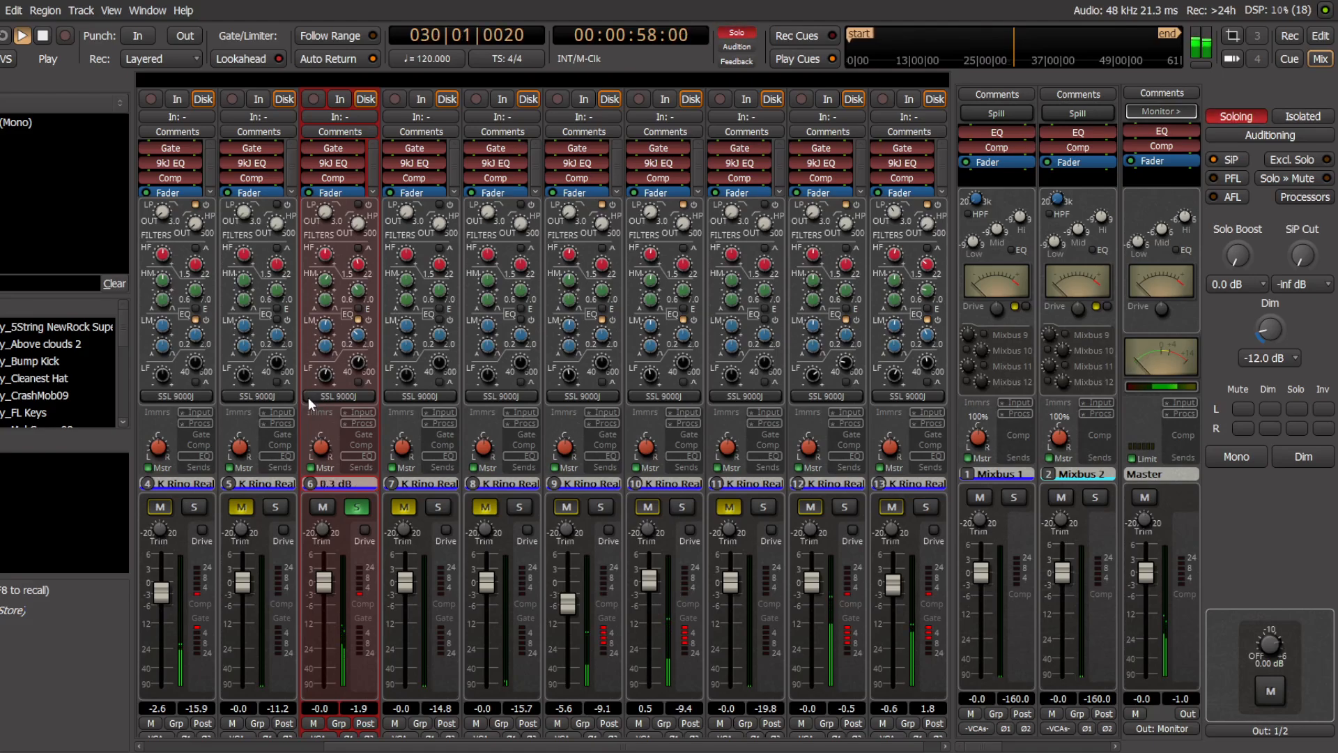
drag(308, 397, 346, 241)
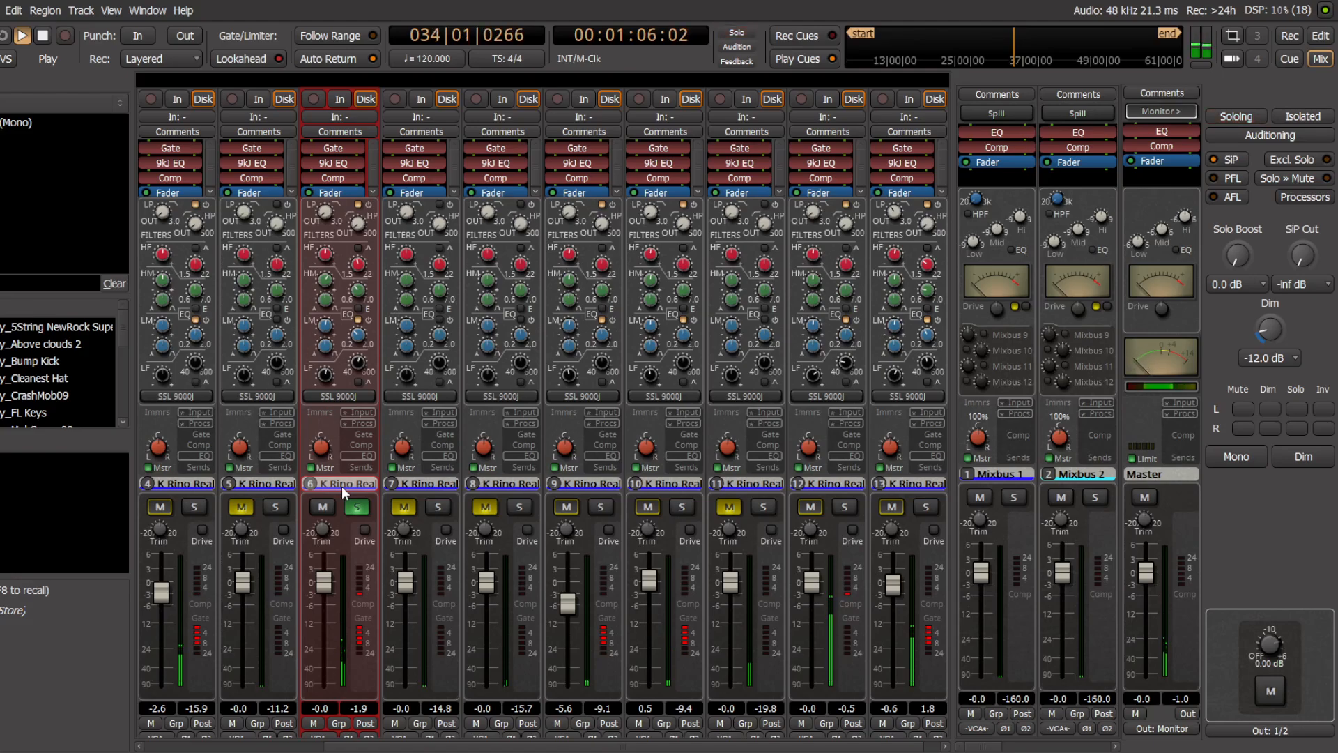
Step: Take the FL Keys channel out of solo and set its fader to 0.5 dB against the full mix
key(space)
click(357, 506)
key(space)
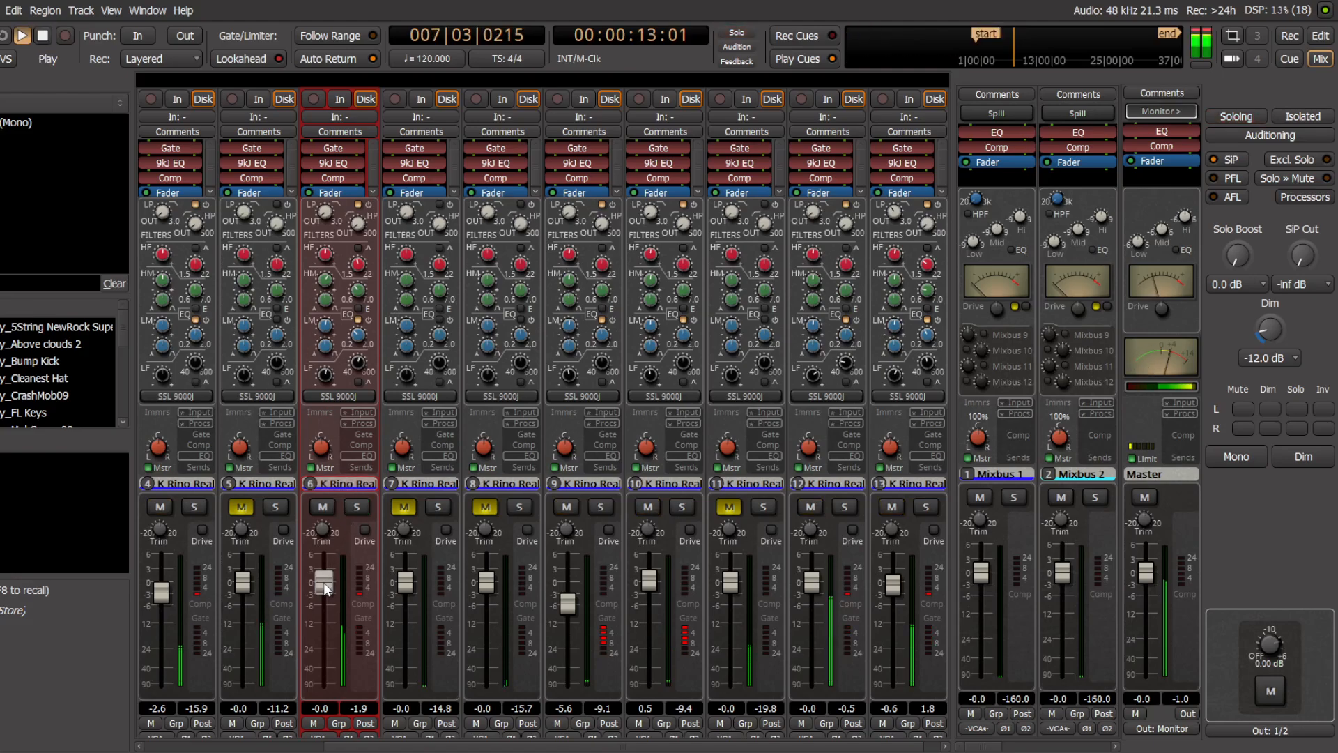
drag(325, 615, 334, 589)
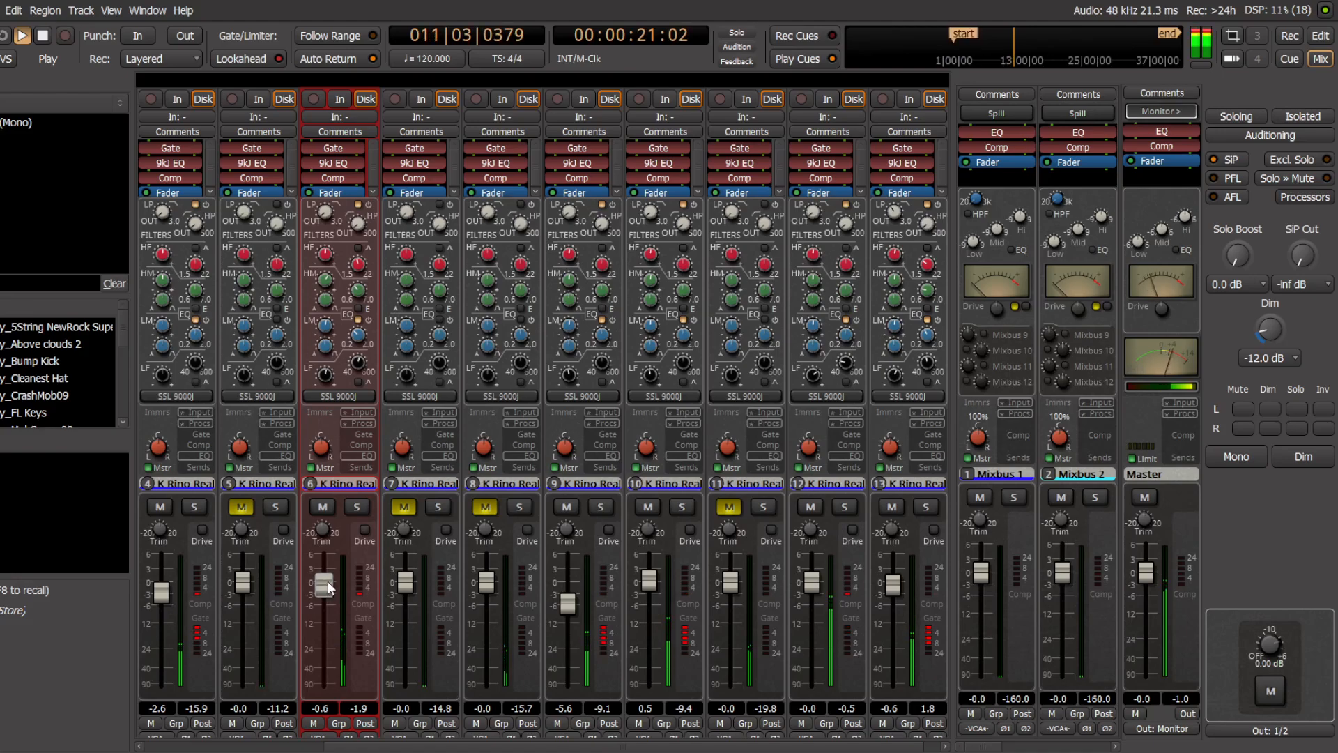
drag(330, 587, 332, 581)
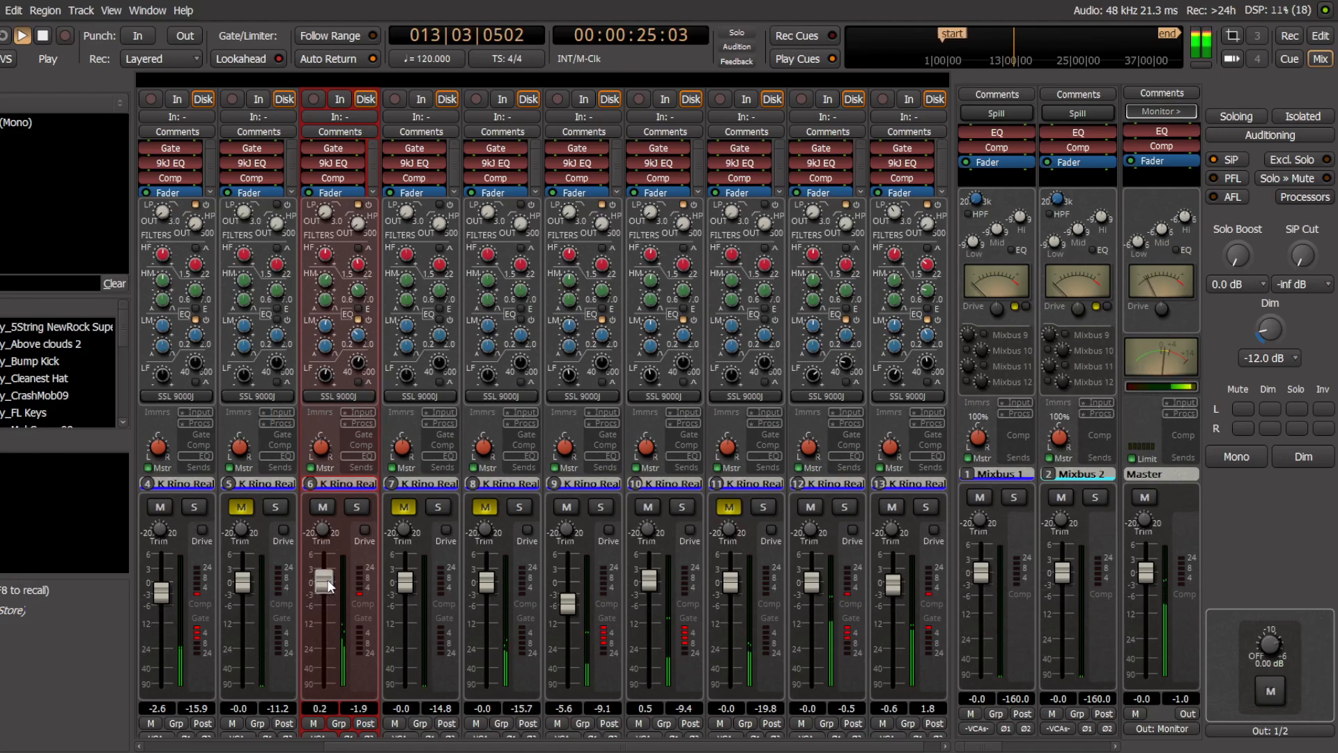
drag(328, 578, 329, 578)
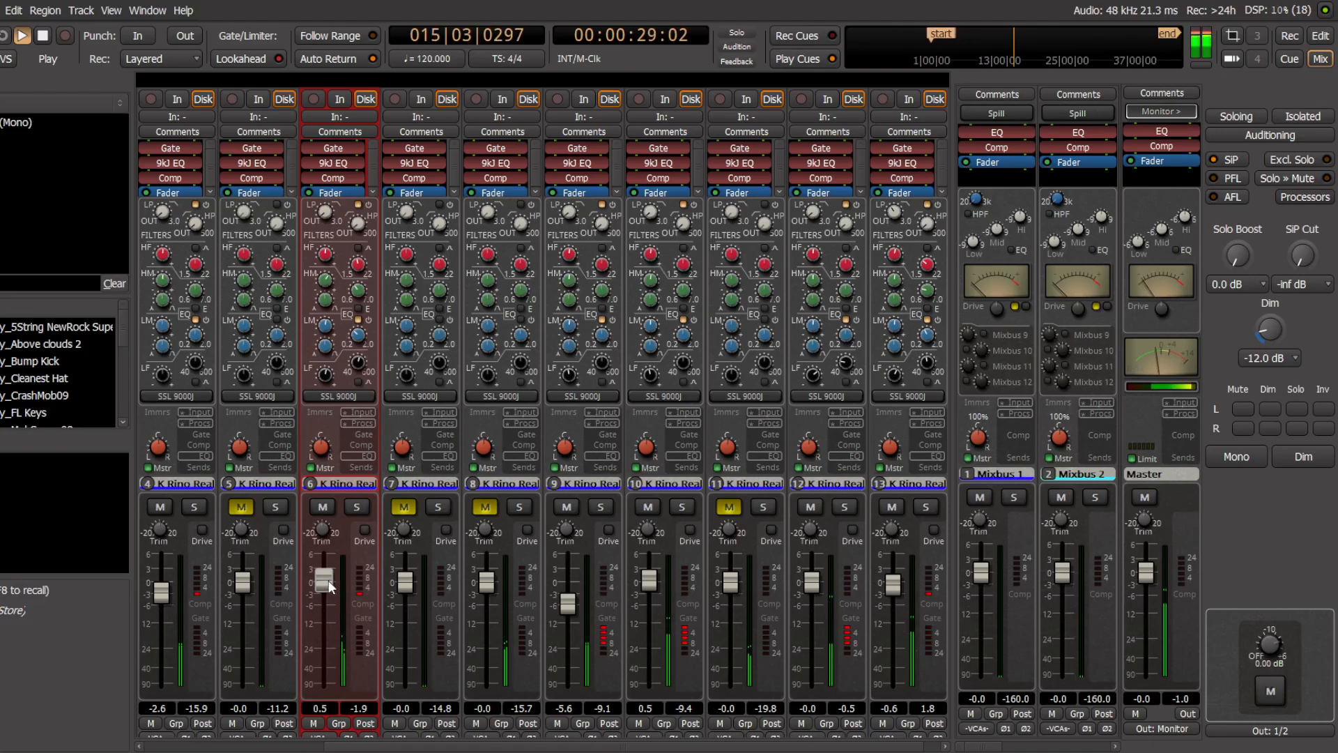
Step: Fine-tune the FL Keys EQ gains to 0.8 dB high-frequency, 1.6 dB low-mid and 0.7 dB low-frequency
scroll(325, 255, up, 2)
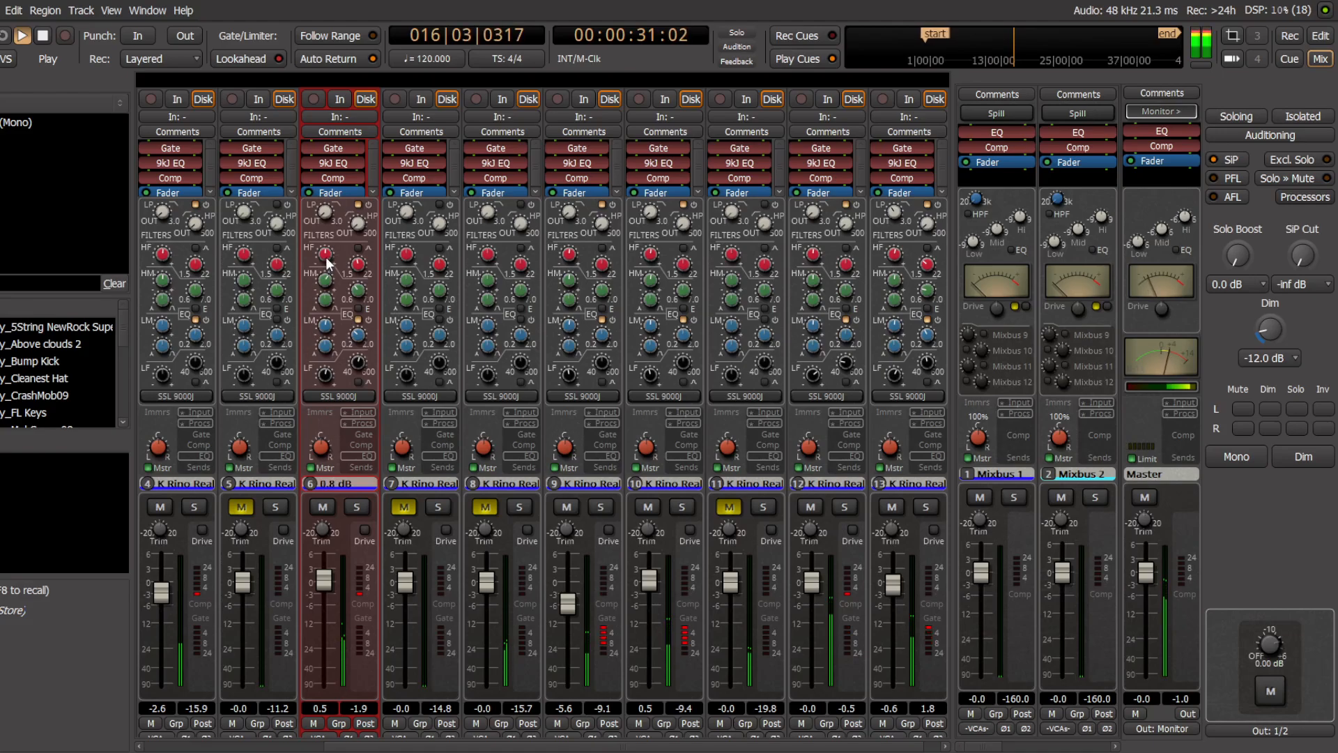
scroll(325, 282, up, 4)
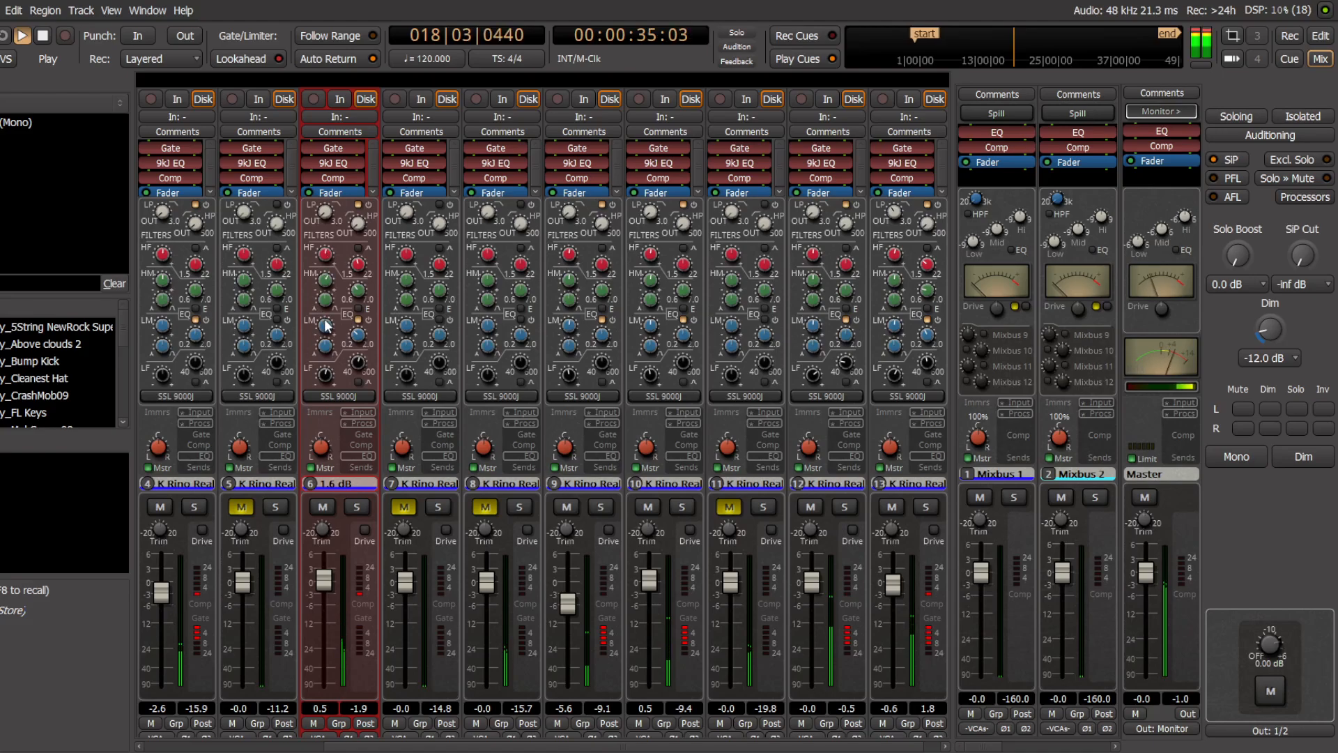
scroll(328, 329, down, 1)
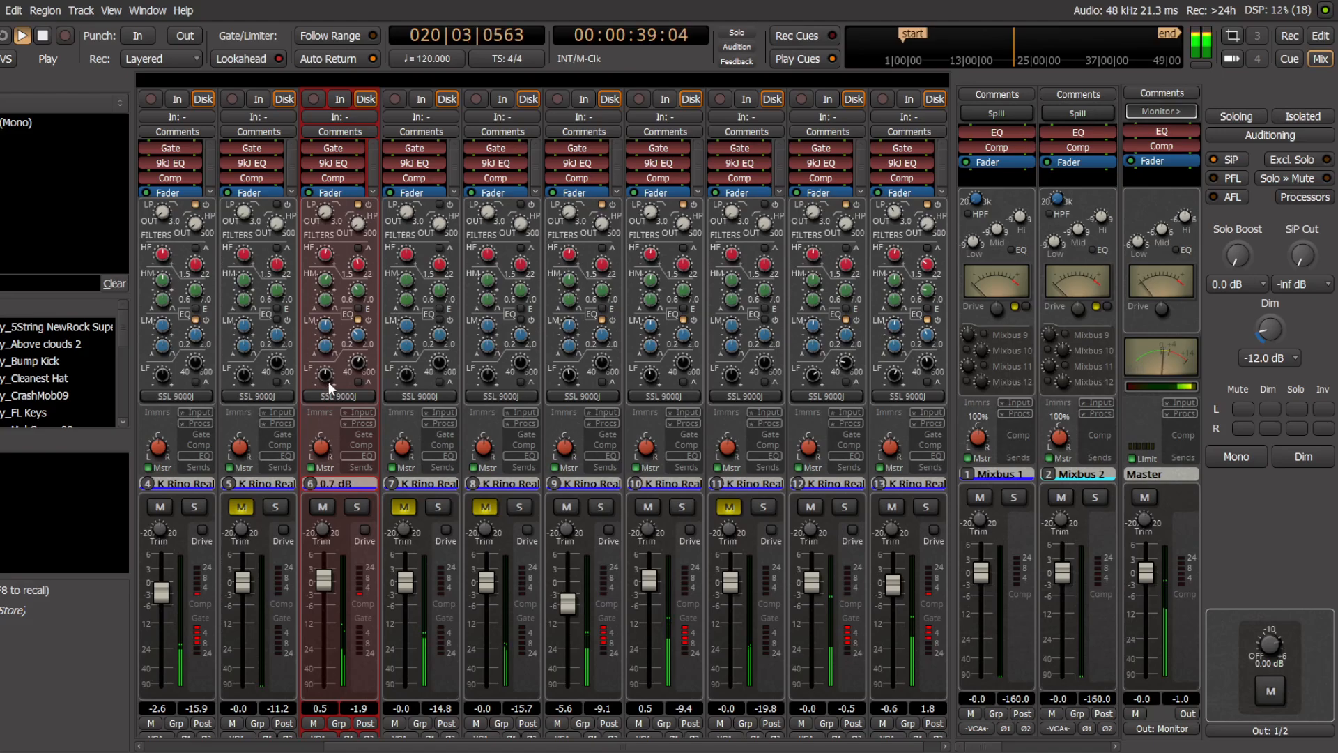
Step: Replay the section and raise the FL Keys channel's fader to 1.2 dB
key(space)
key(space)
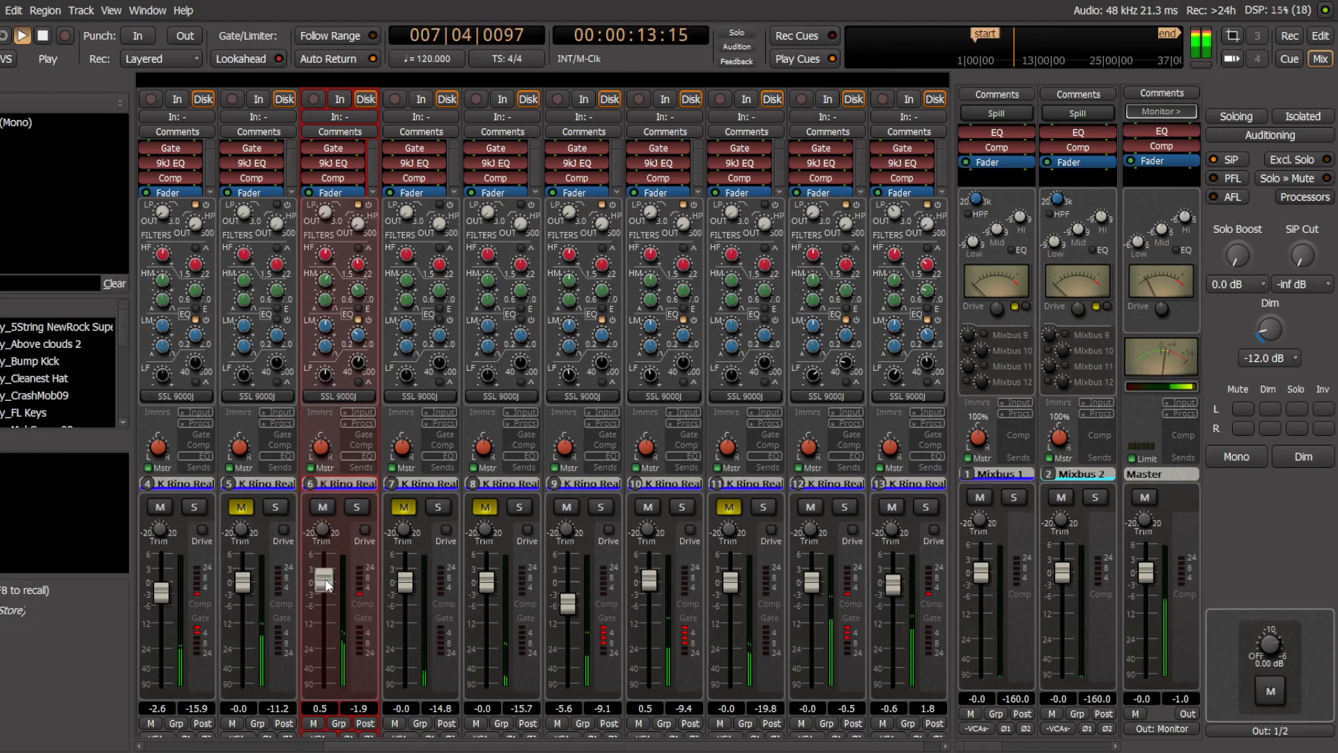
drag(325, 580, 328, 579)
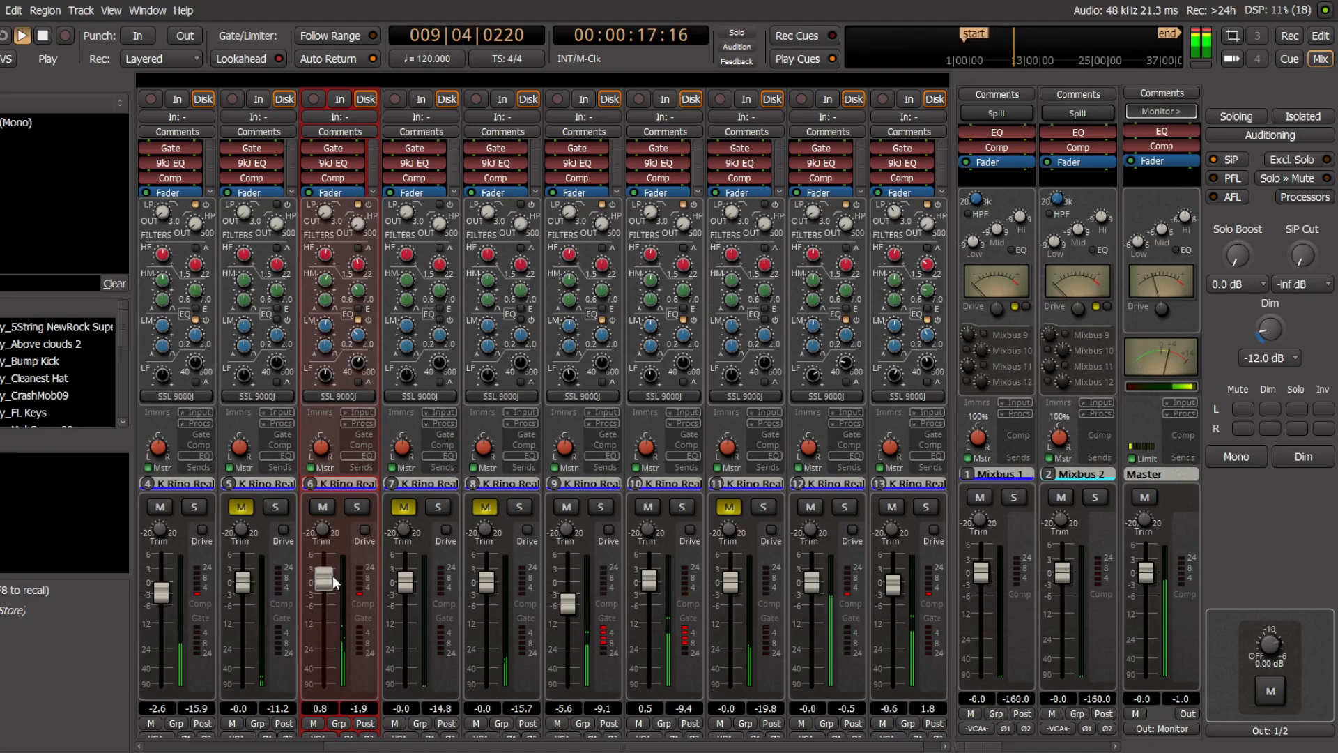
drag(332, 575, 328, 578)
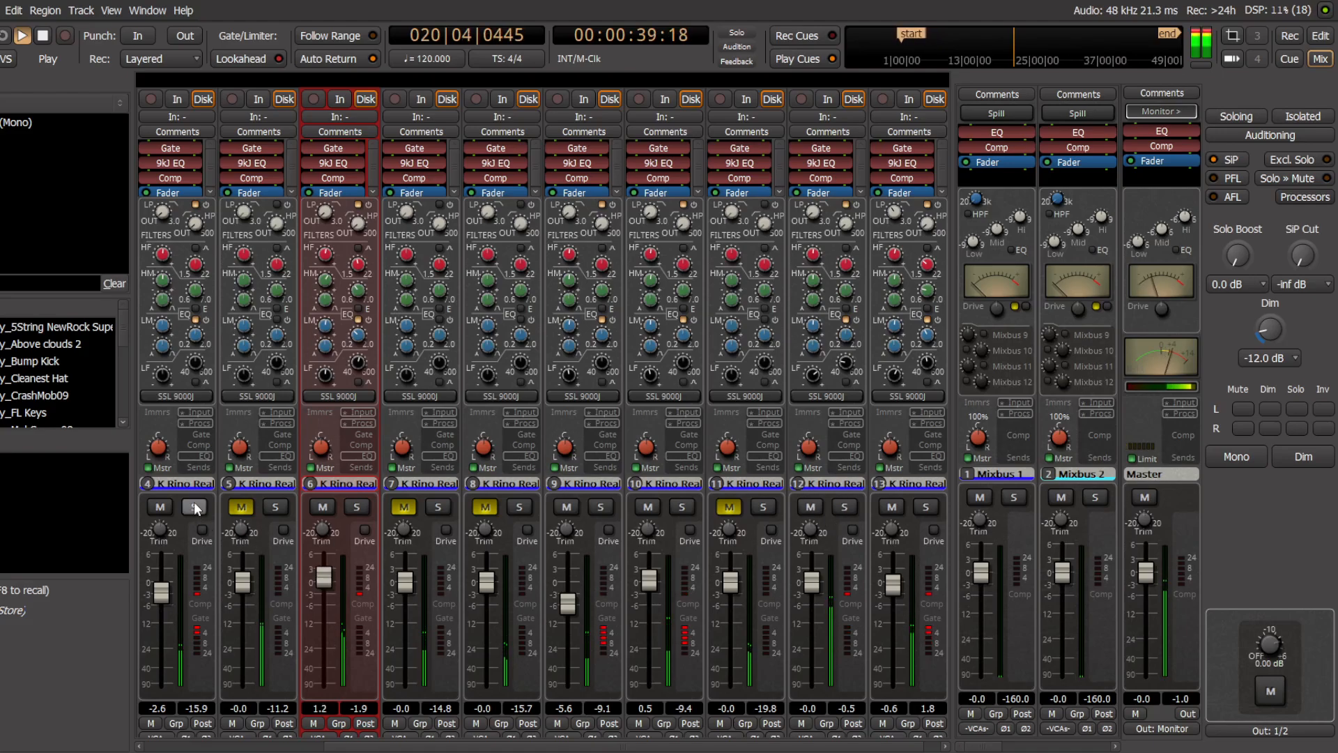
Step: Replay the section, lower the Cleanest Hat fader to -3.2 dB and raise the FL Keys fader to 1.4 dB
key(space)
key(space)
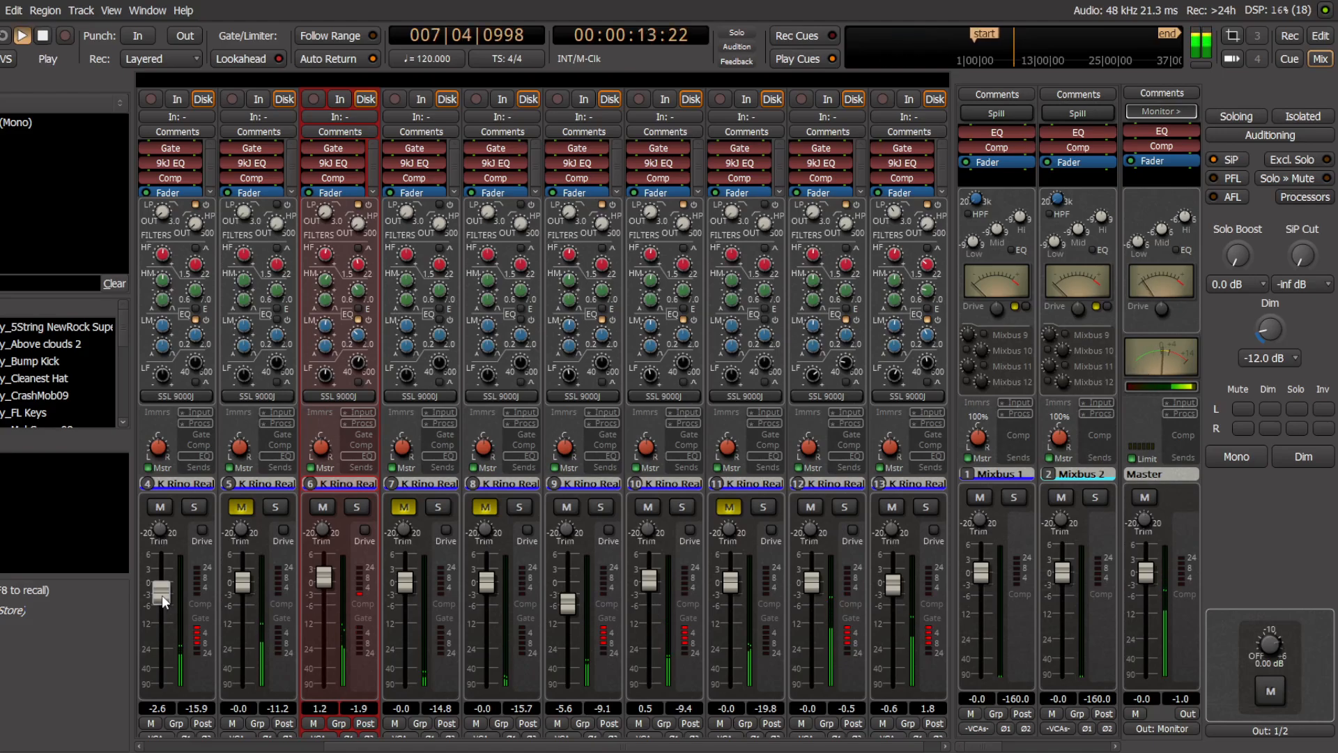
drag(161, 598, 166, 594)
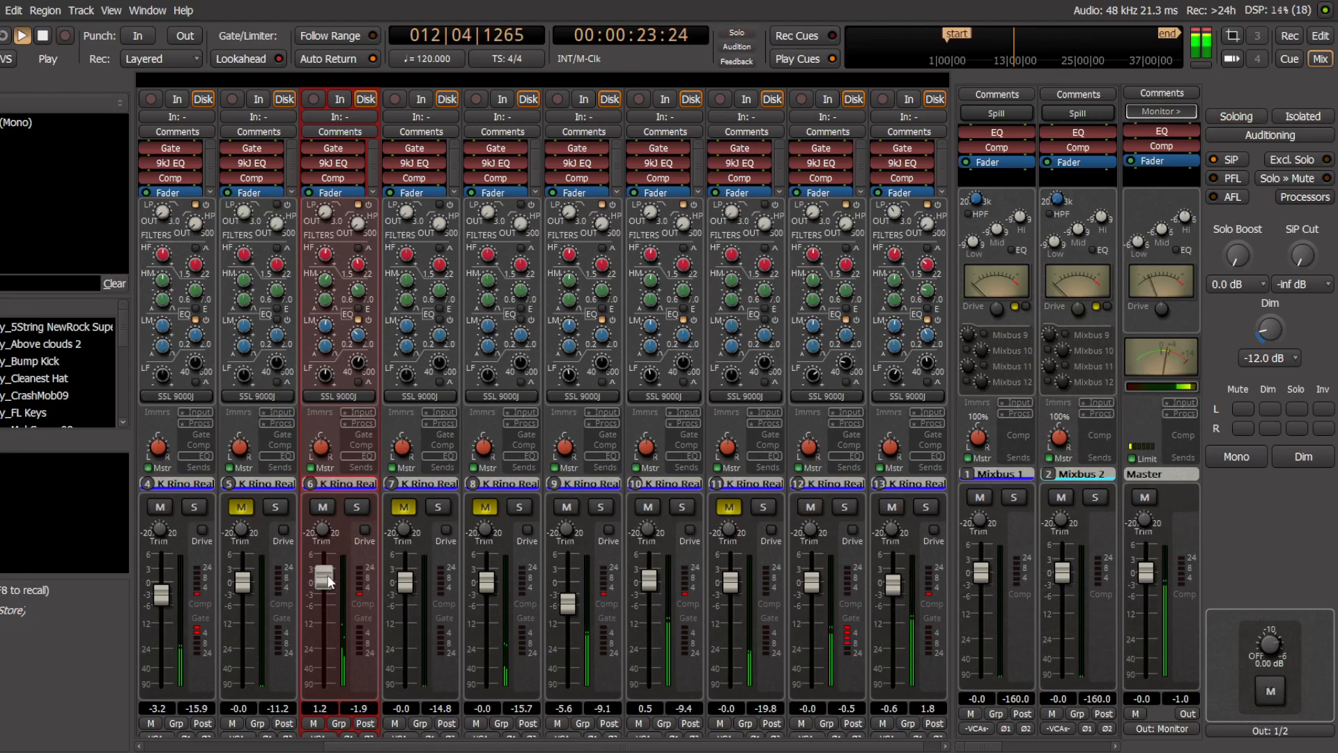
drag(328, 576, 327, 575)
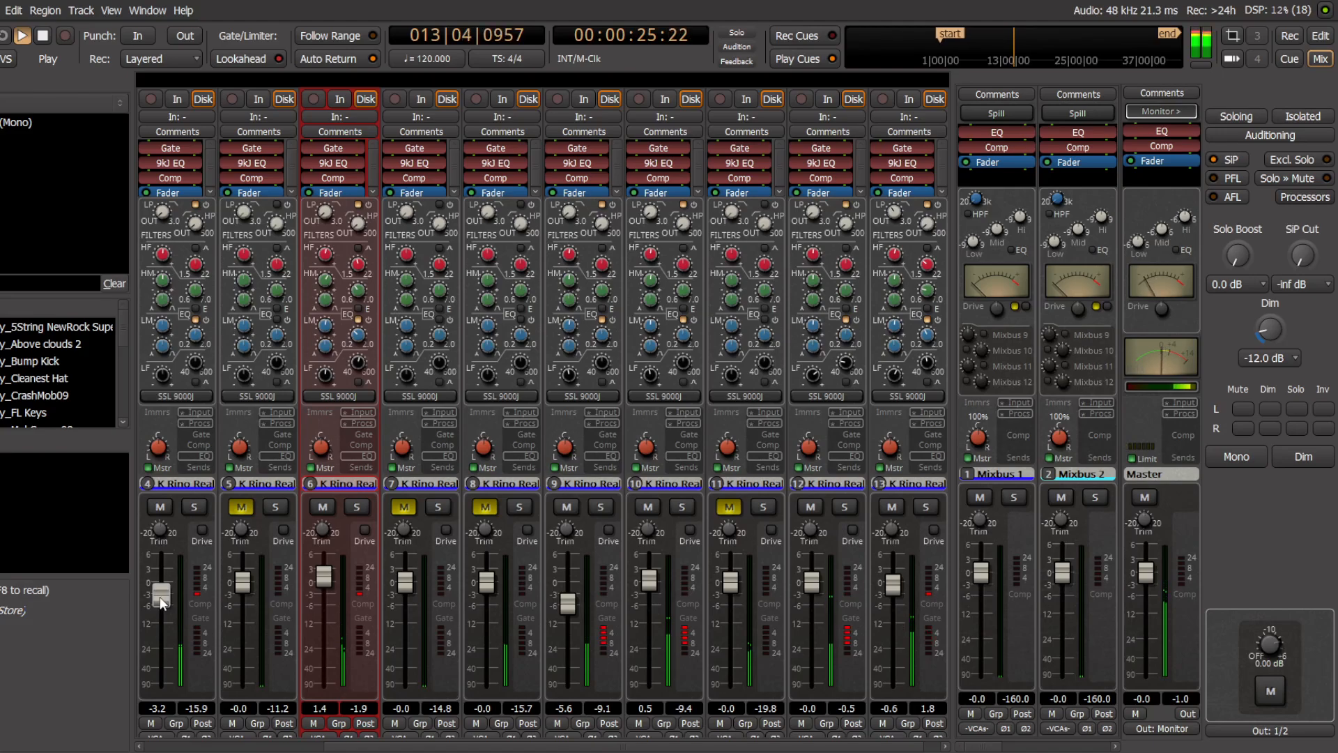
Step: Unmute the Phaserbeam Light track, replay the section and solo that channel in the mixer
drag(160, 596, 161, 595)
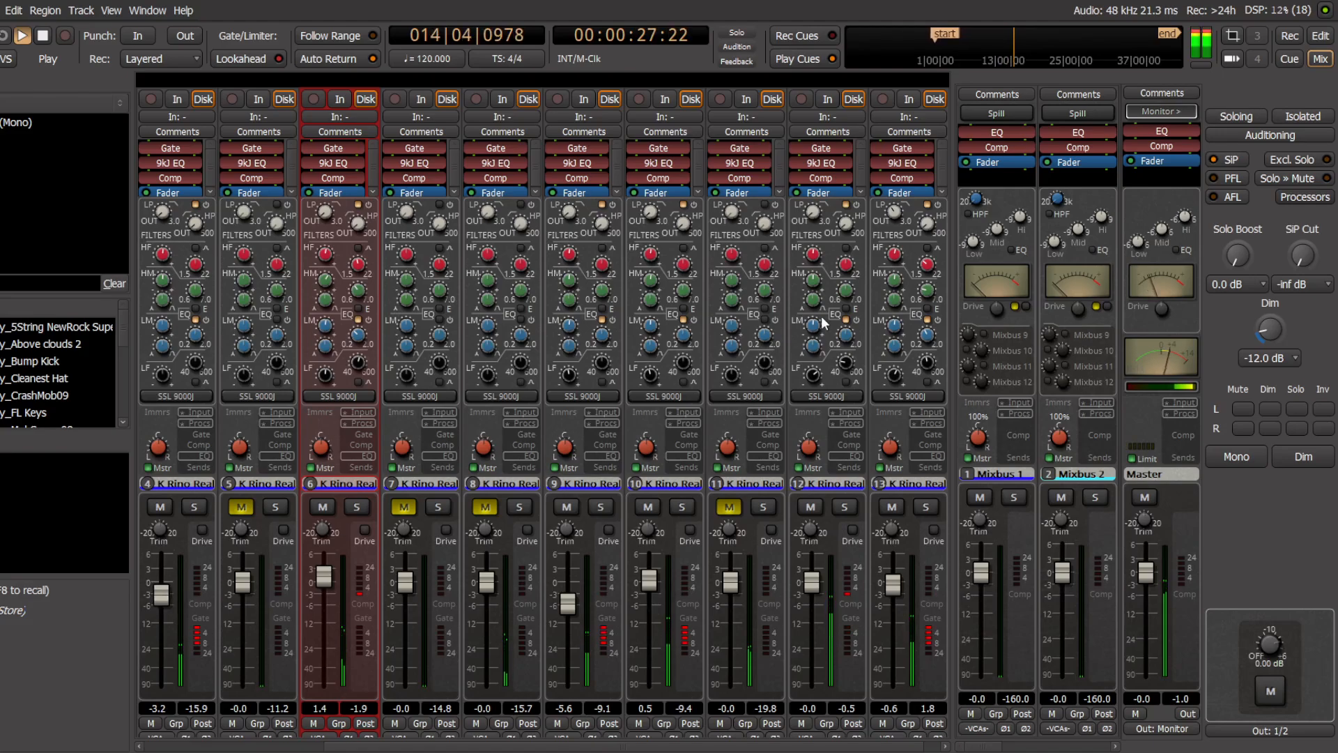
click(1319, 36)
key(space)
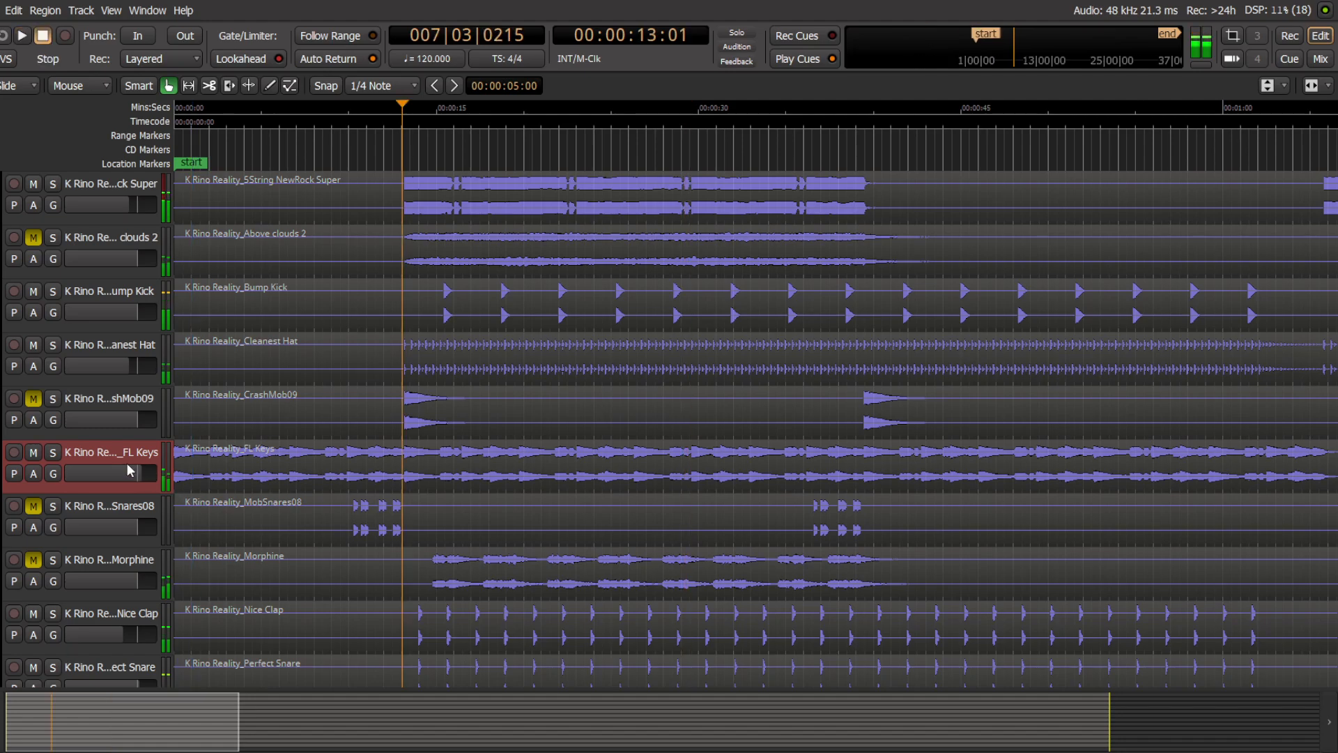
scroll(79, 447, down, 2)
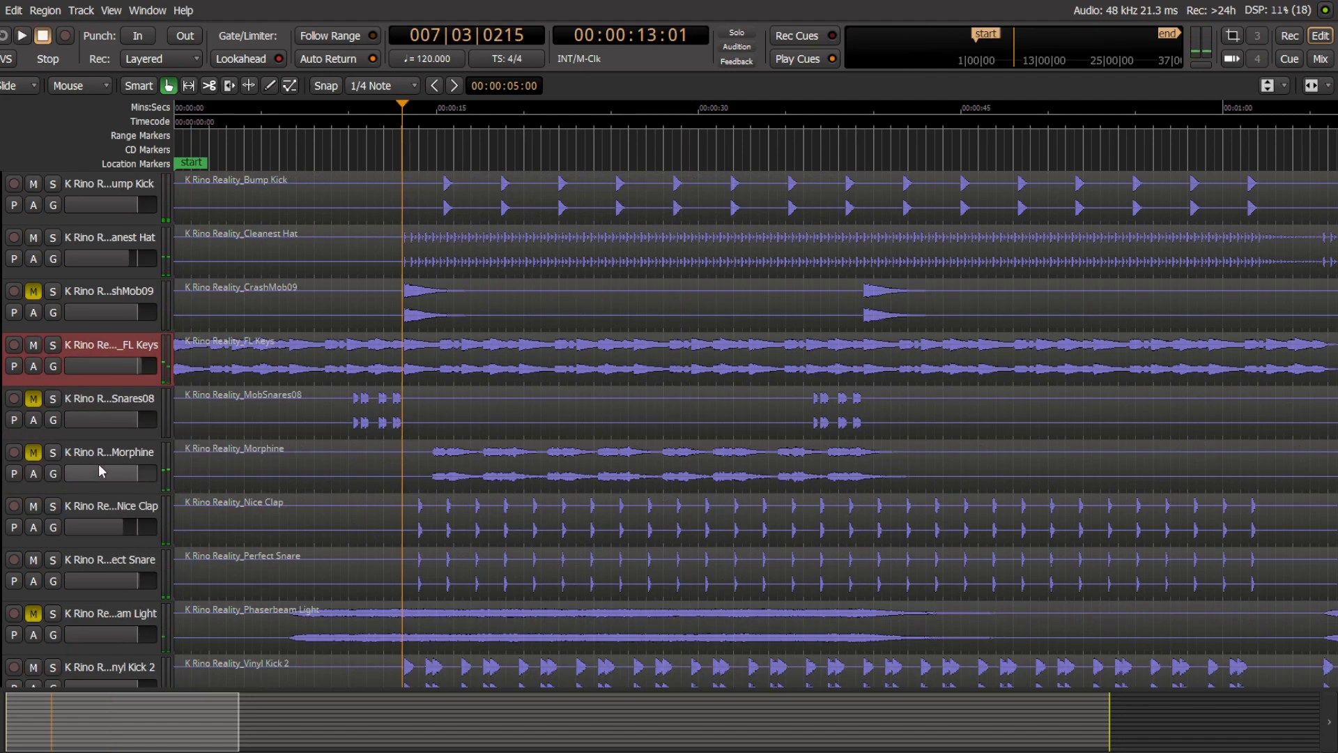
click(95, 613)
key(space)
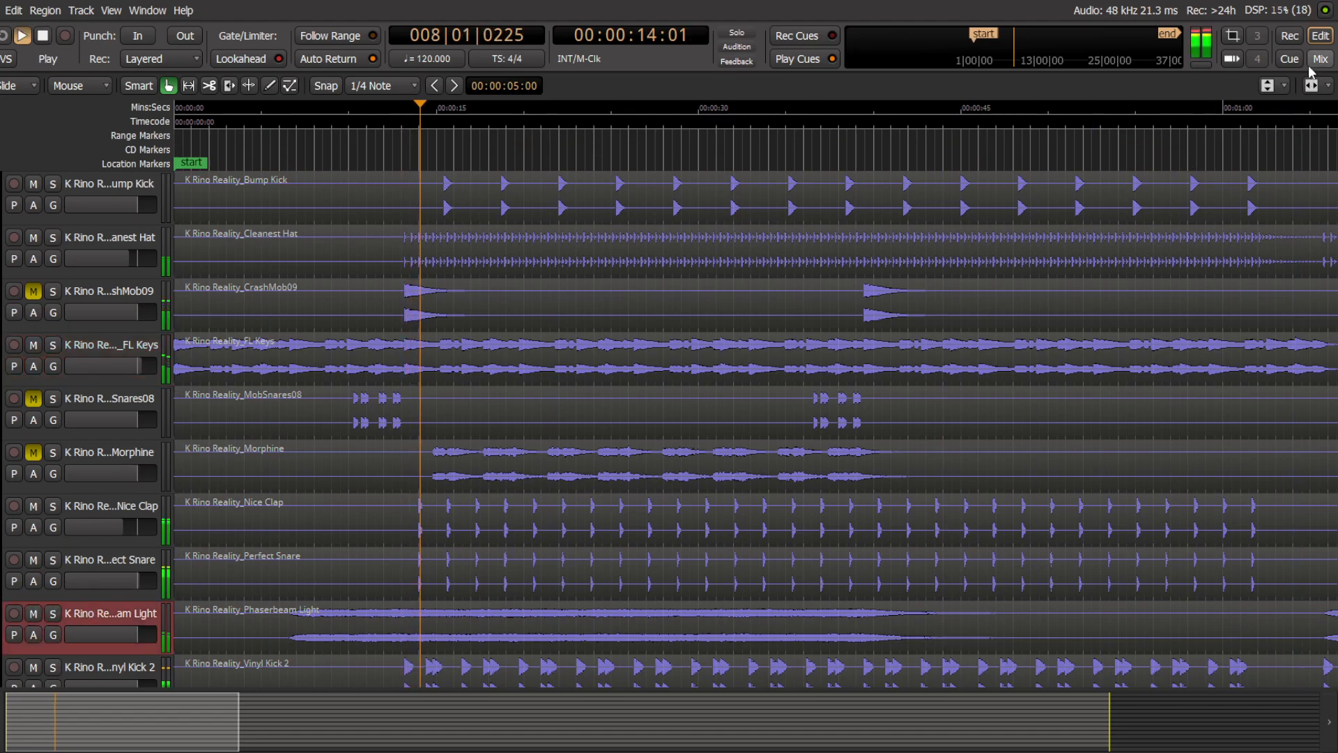
key(alt+m)
click(763, 508)
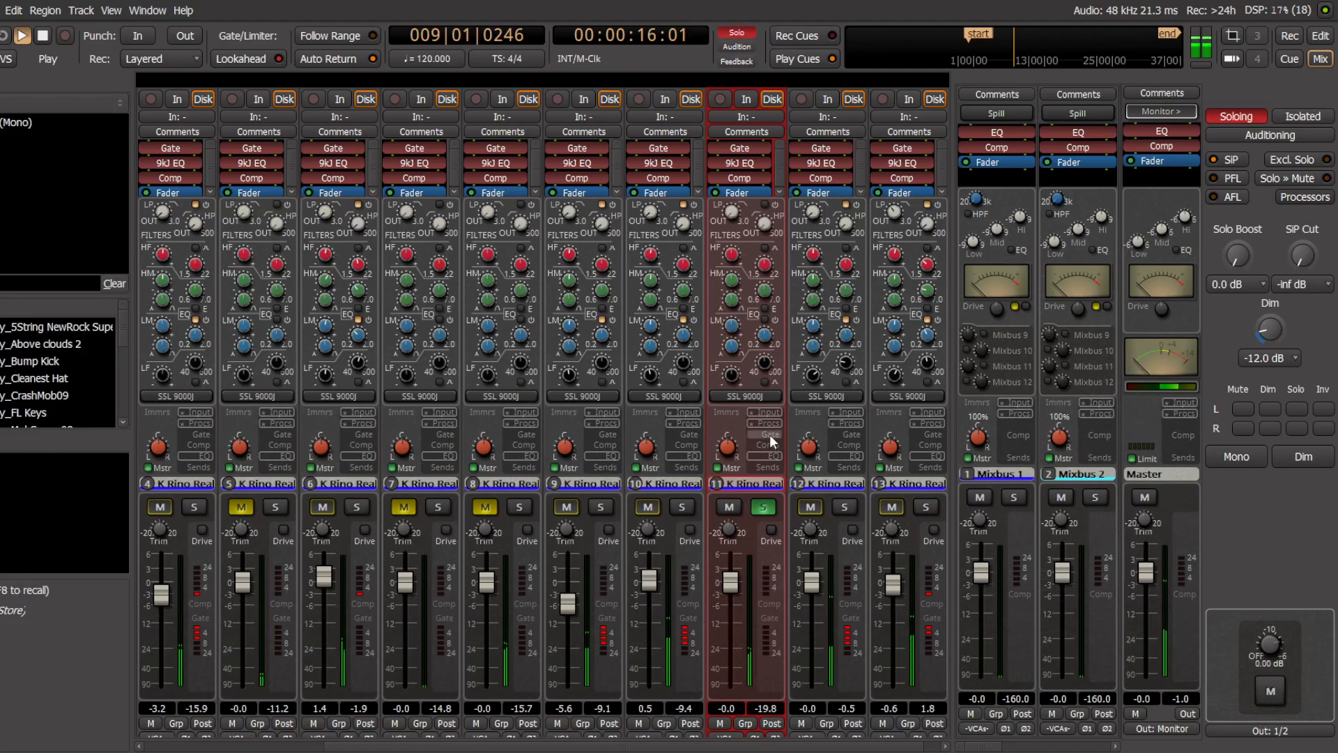
Step: Switch on the Phaserbeam Light channel's gate and compressor, with the compressor threshold at -40 dB and the ratio at 1.1
click(769, 433)
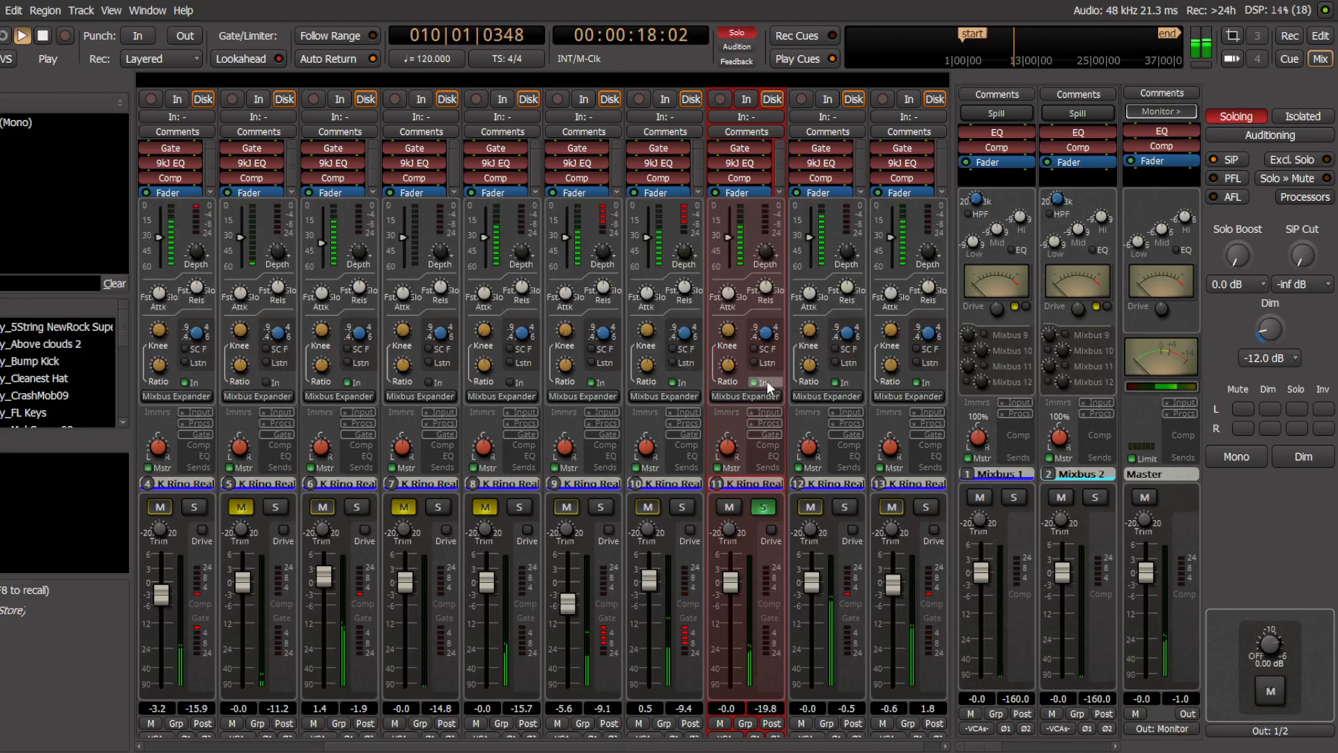
click(768, 445)
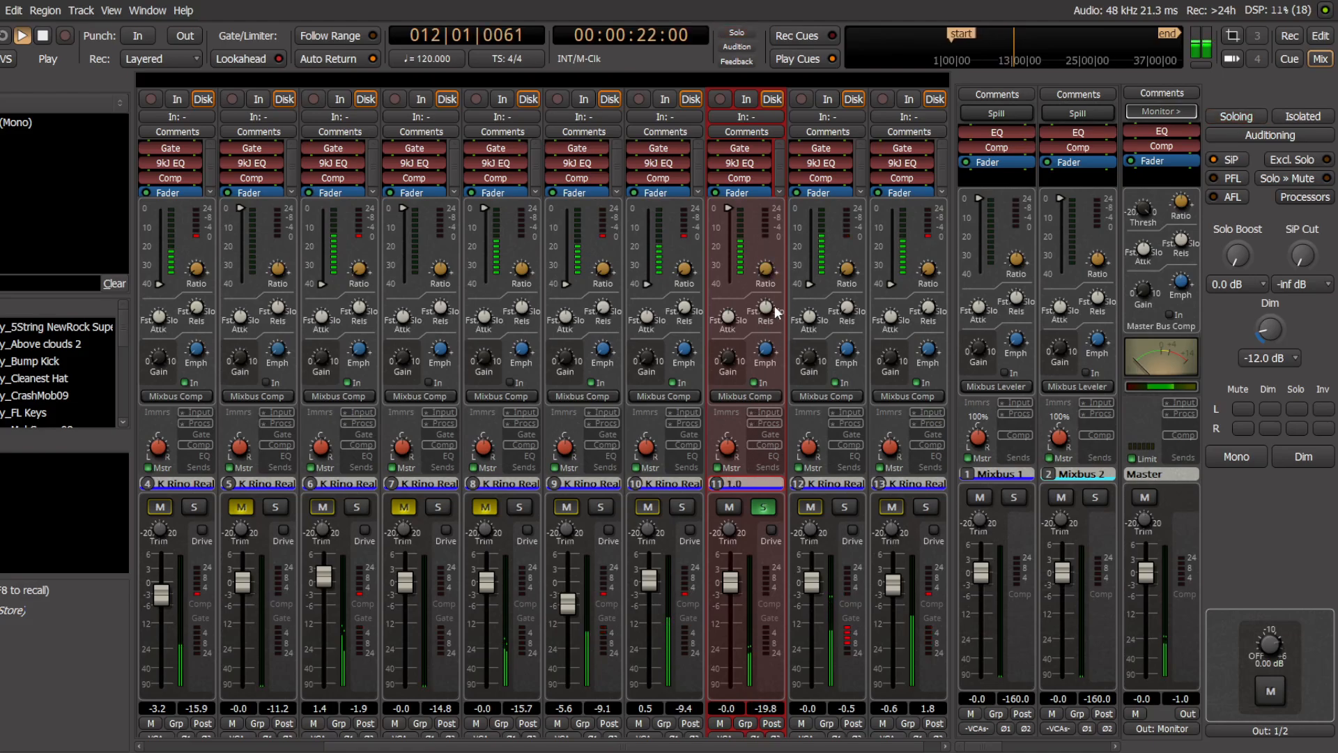
drag(730, 209, 731, 537)
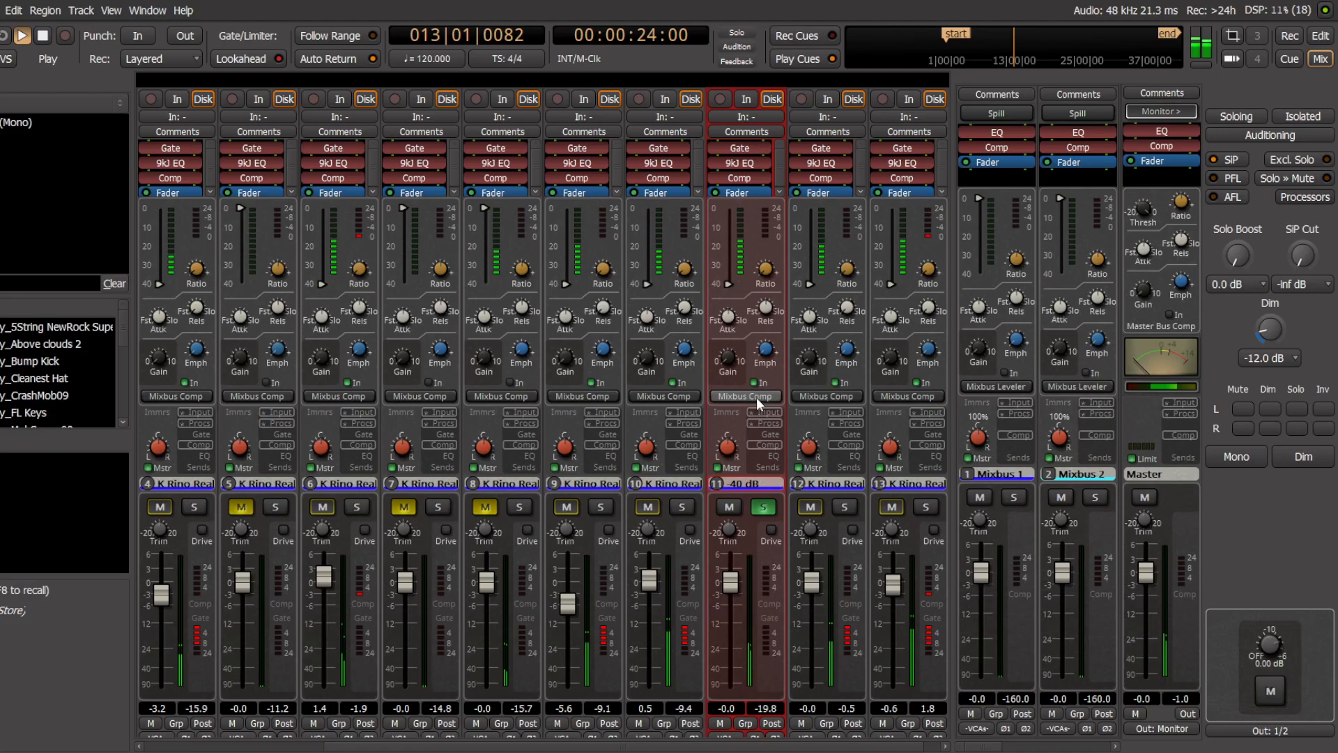
drag(767, 264, 779, 372)
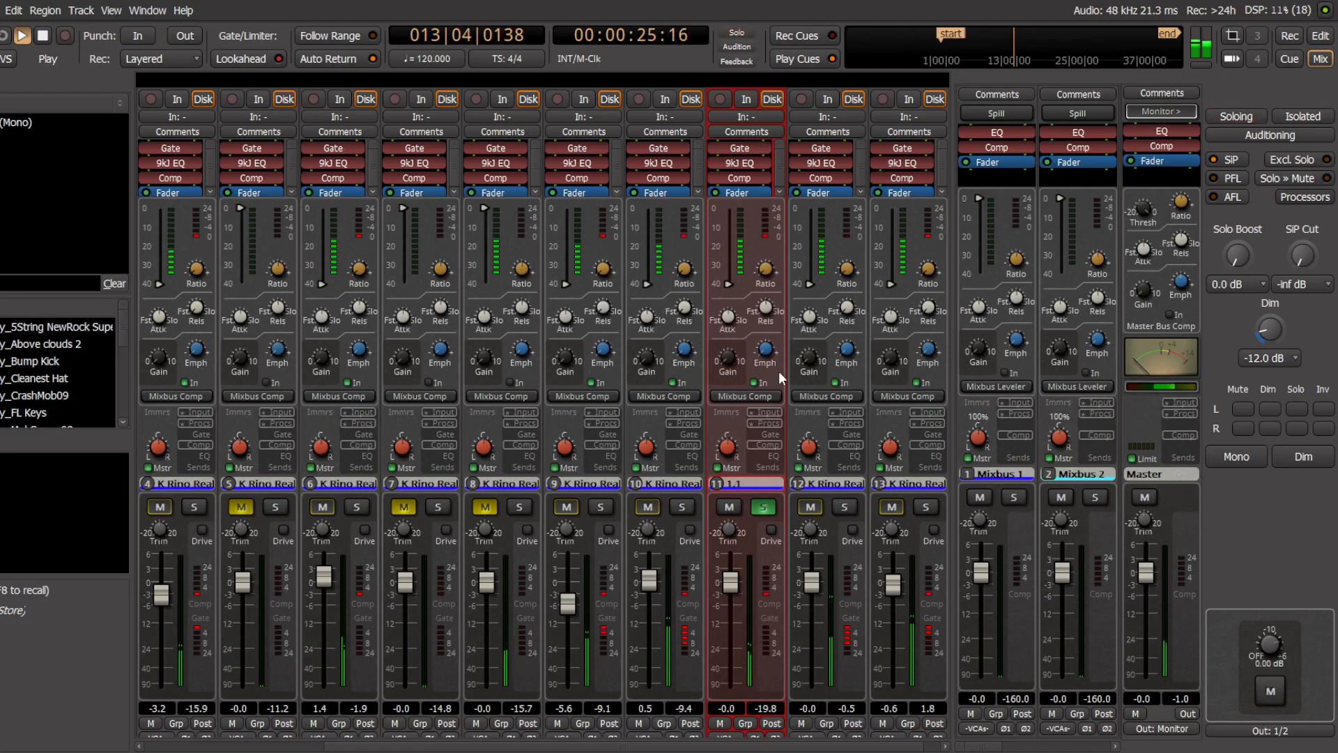
Step: Switch on the Phaserbeam Light channel's EQ and filters, and raise its fader to 0.6 dB with solo off
click(770, 456)
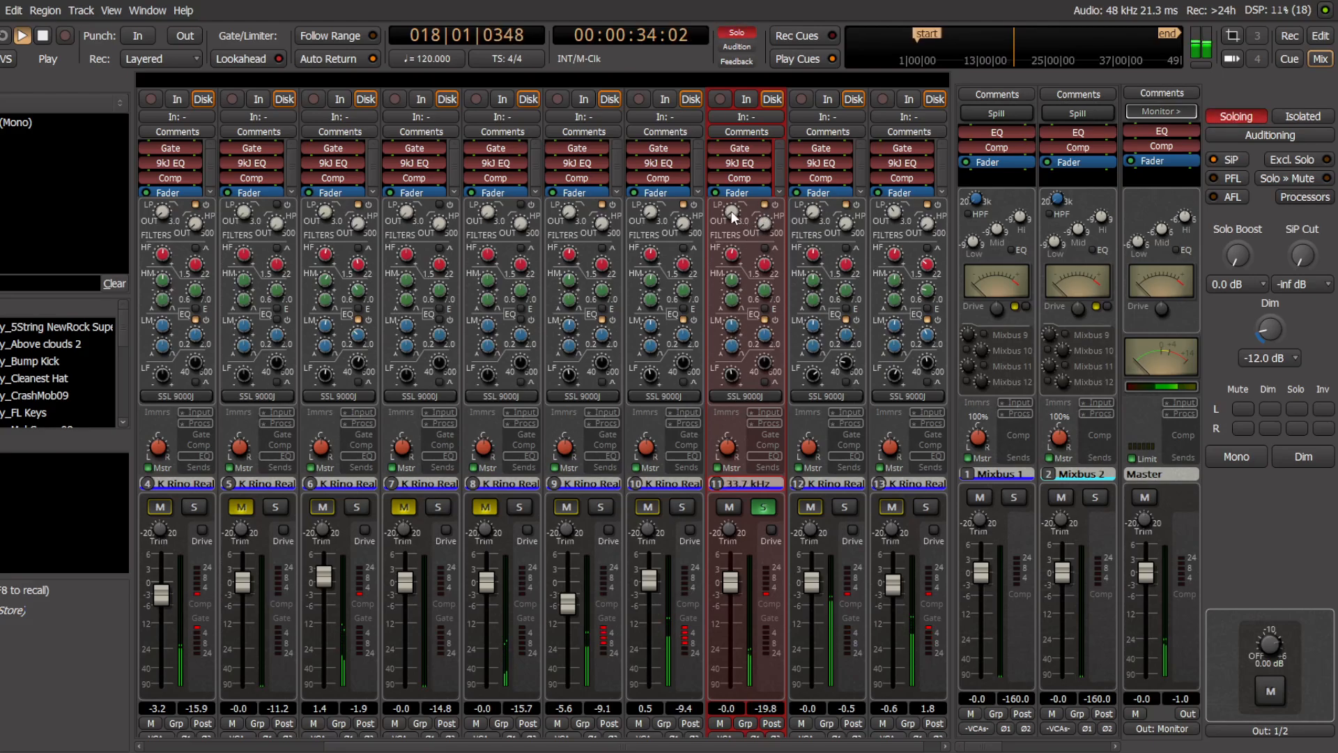
click(763, 507)
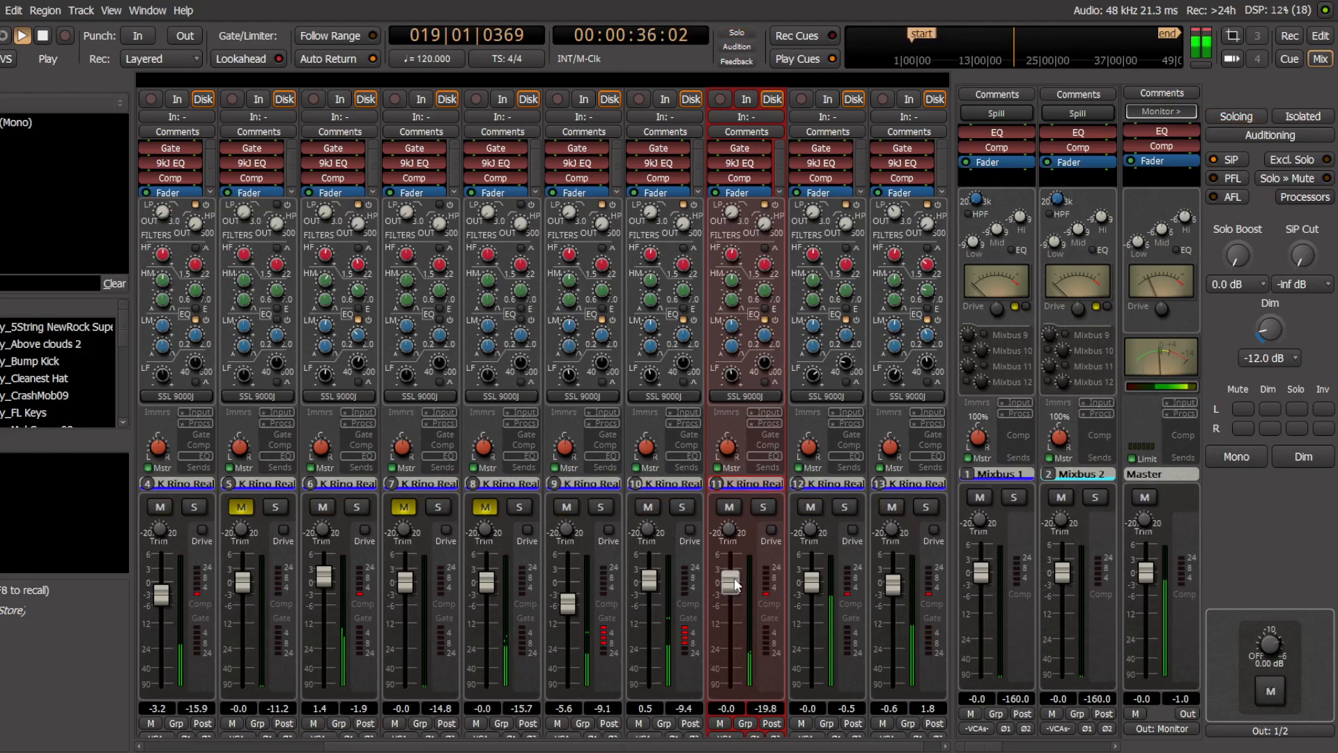
drag(732, 587, 738, 579)
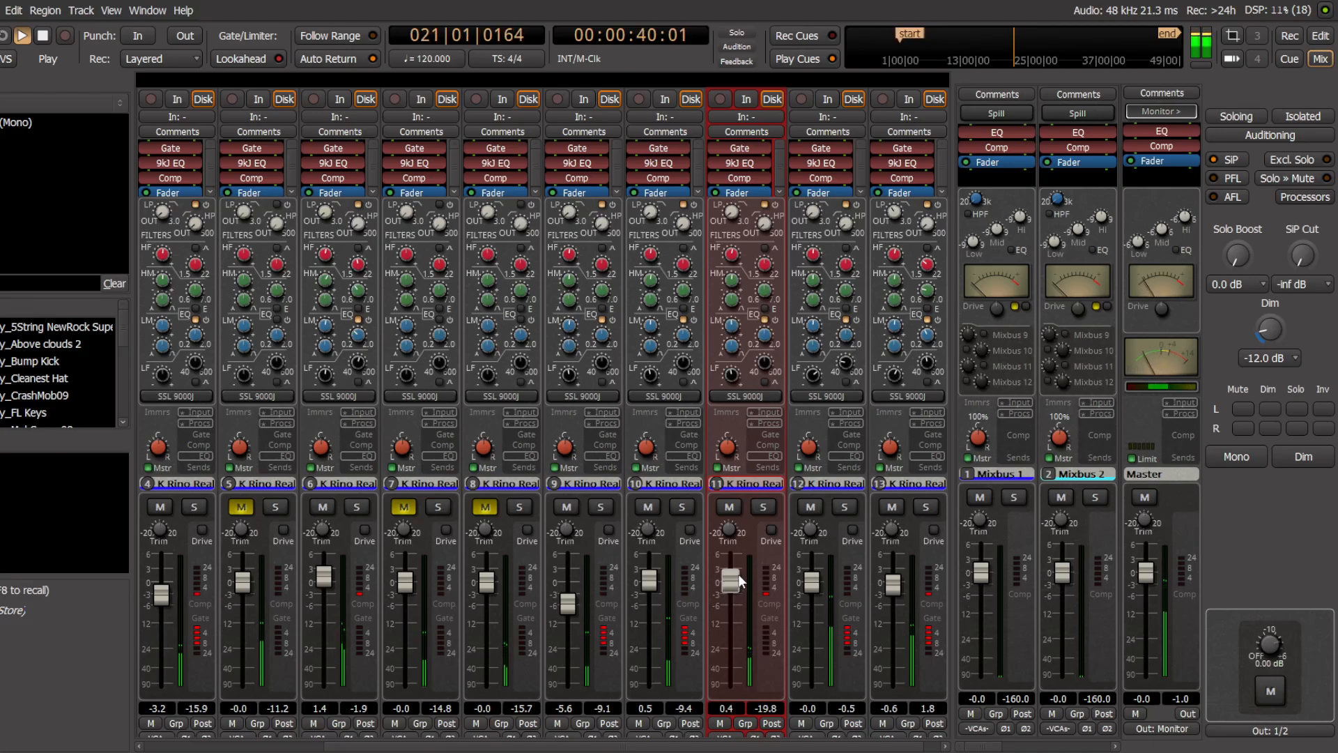
Step: Unmute the Morphine track, replay the section and solo that channel in the mixer
click(1320, 35)
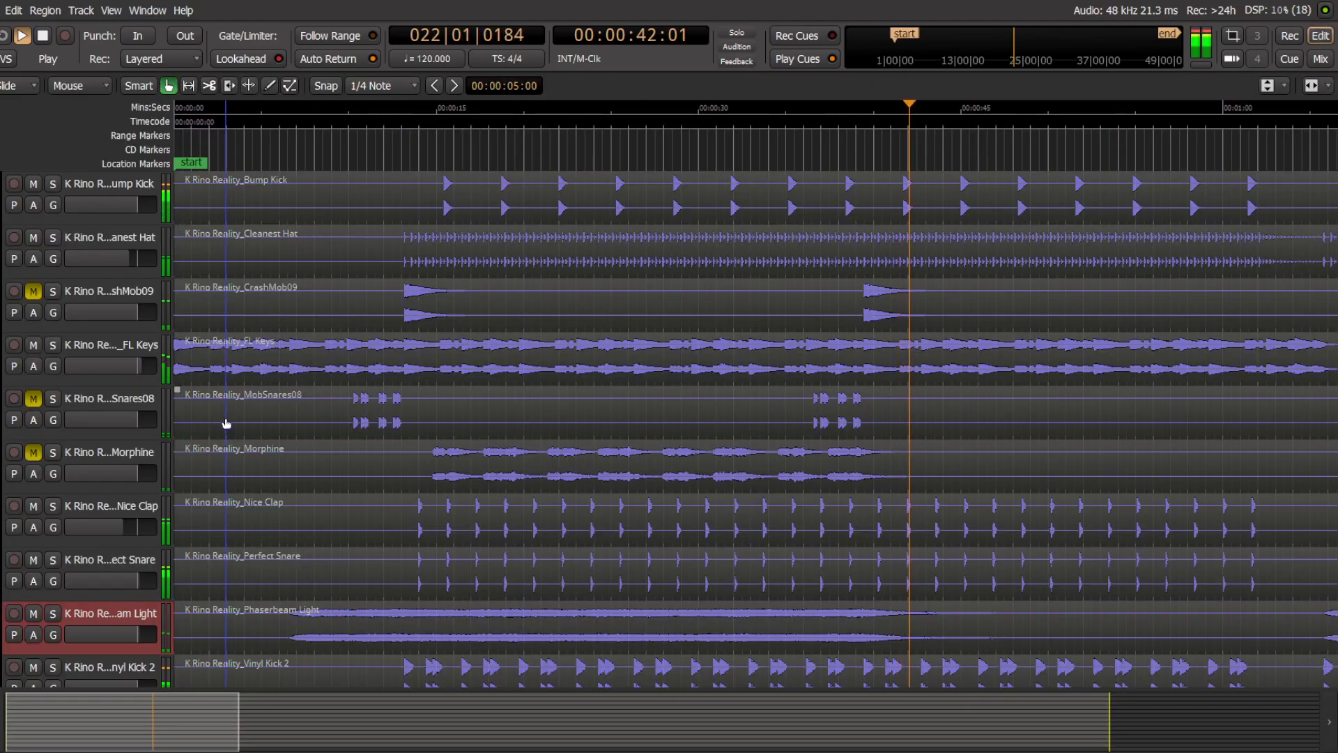
key(space)
click(122, 462)
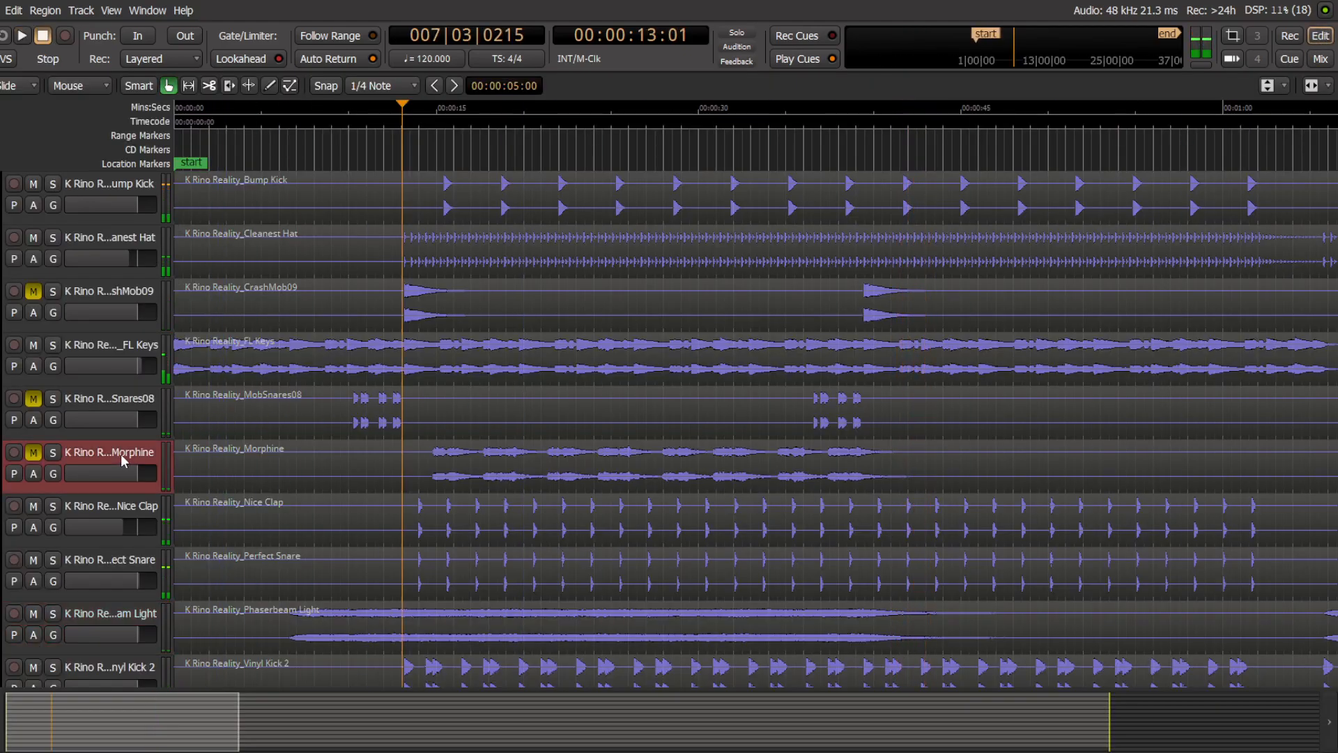
key(space)
click(33, 455)
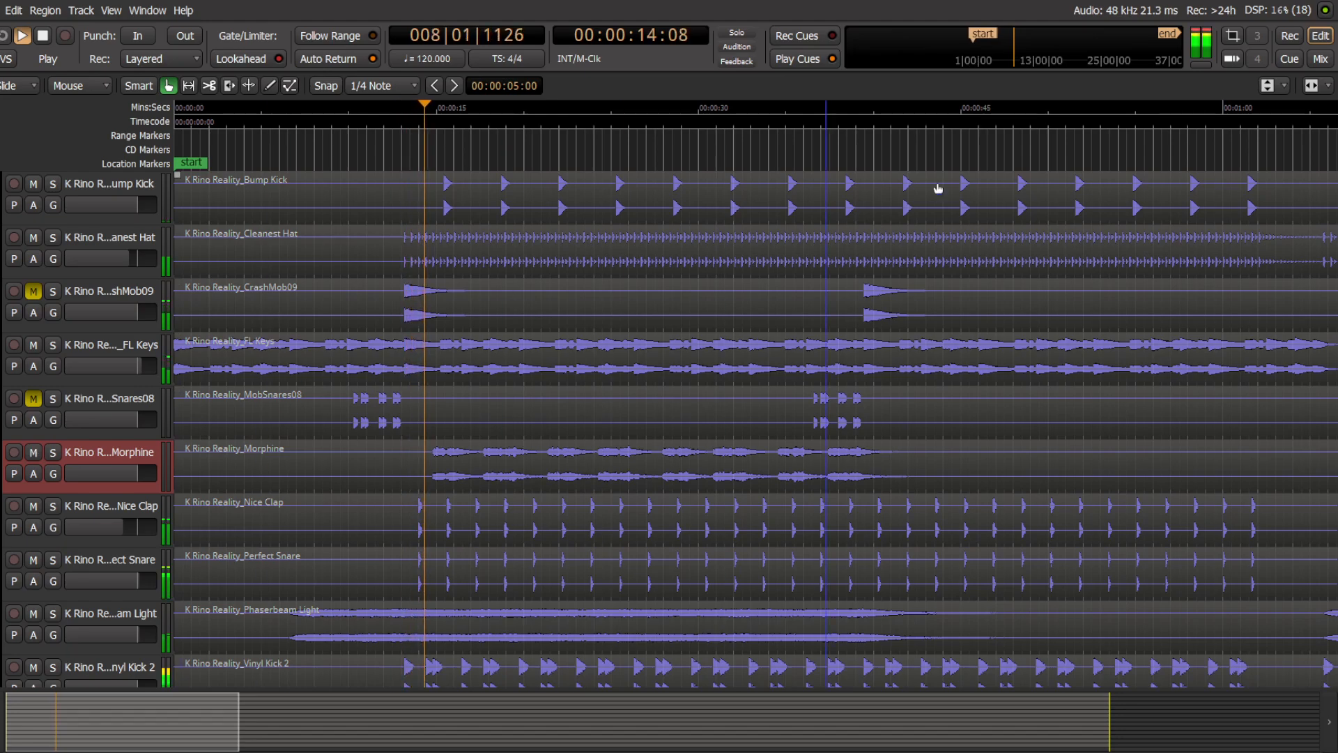
click(1320, 59)
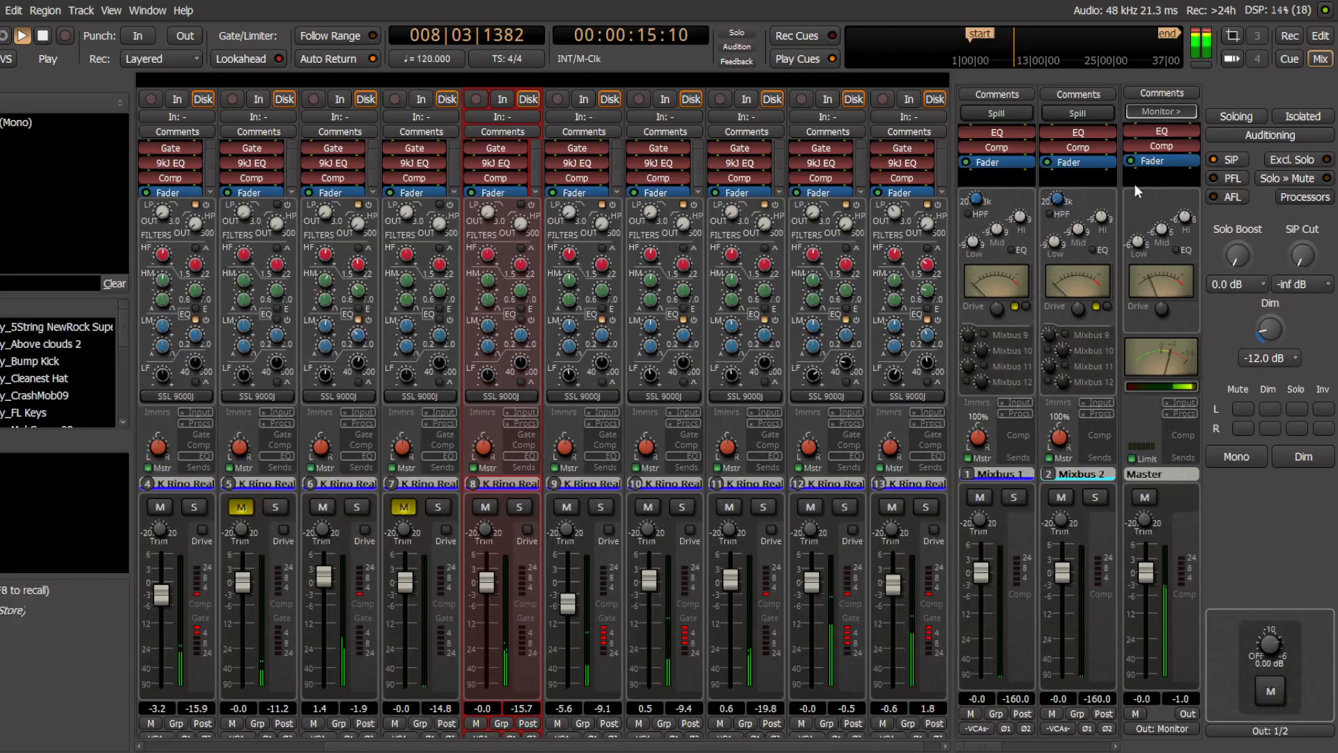
click(519, 507)
Step: Switch on the Morphine channel's gate and compressor, with the compressor threshold at -40 dB and the ratio at 1.2
click(524, 445)
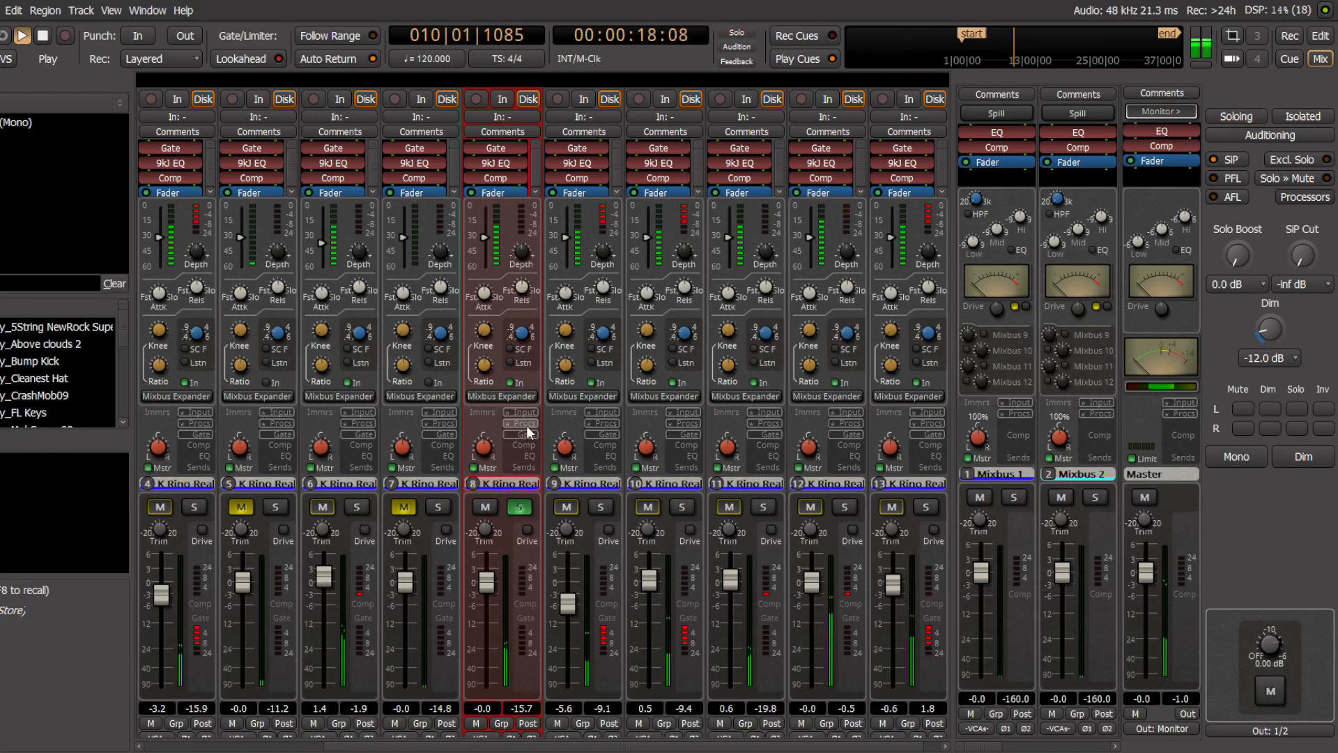
click(526, 446)
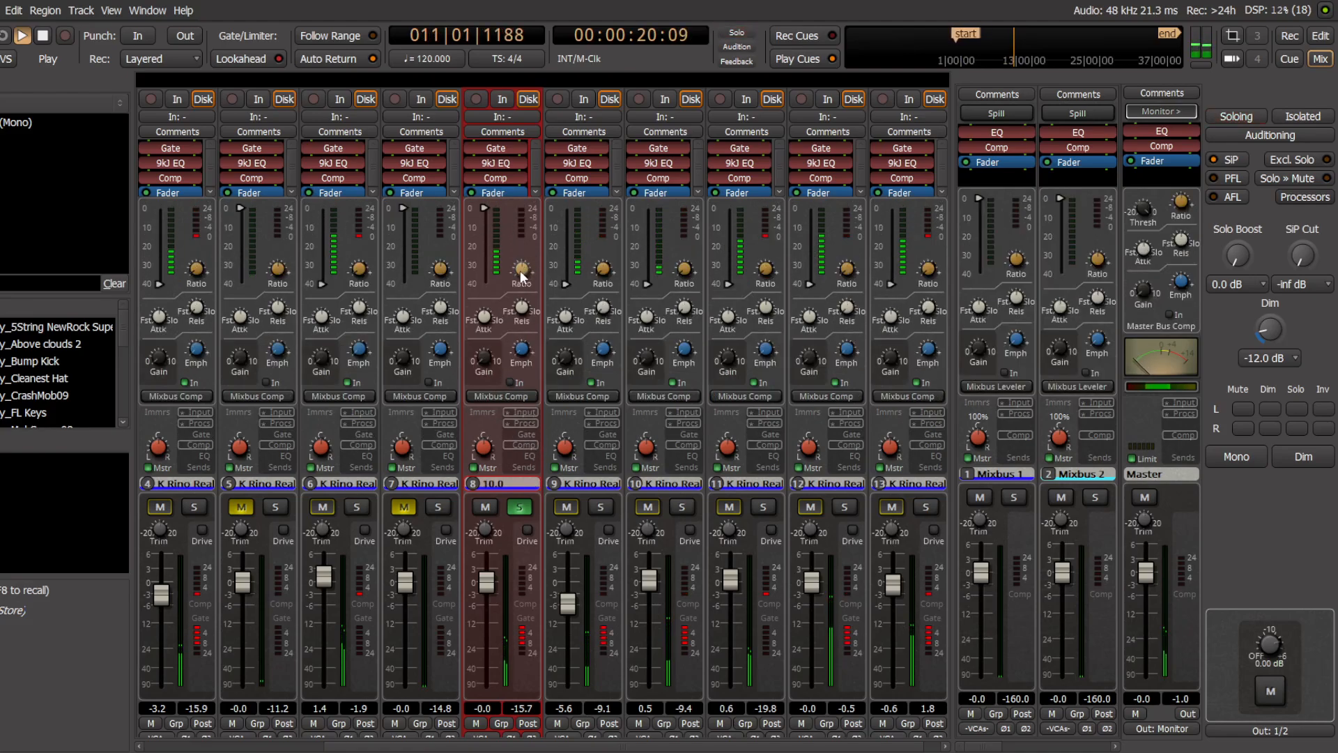
drag(482, 206, 486, 551)
drag(521, 269, 524, 256)
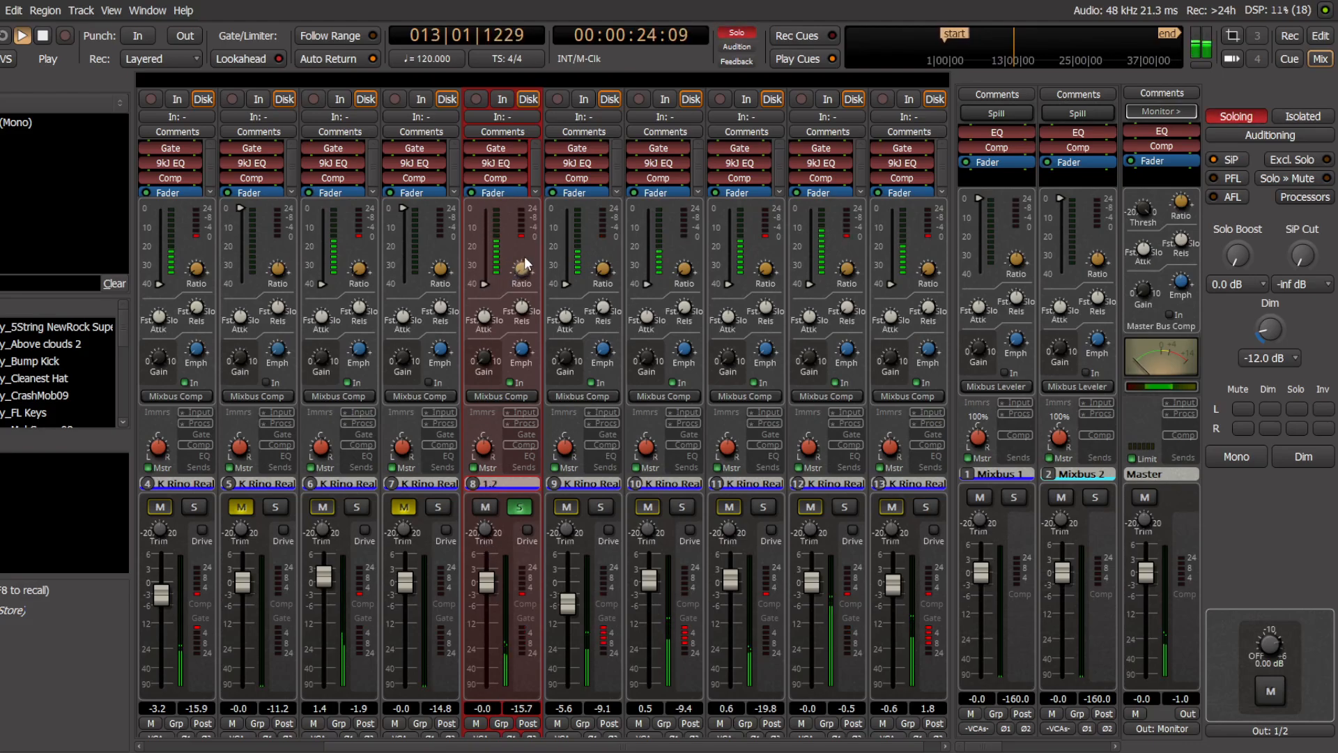
Step: Adjust the Morphine channel's EQ gain and switch on its filters with the low-pass at 33.7 kHz
click(534, 455)
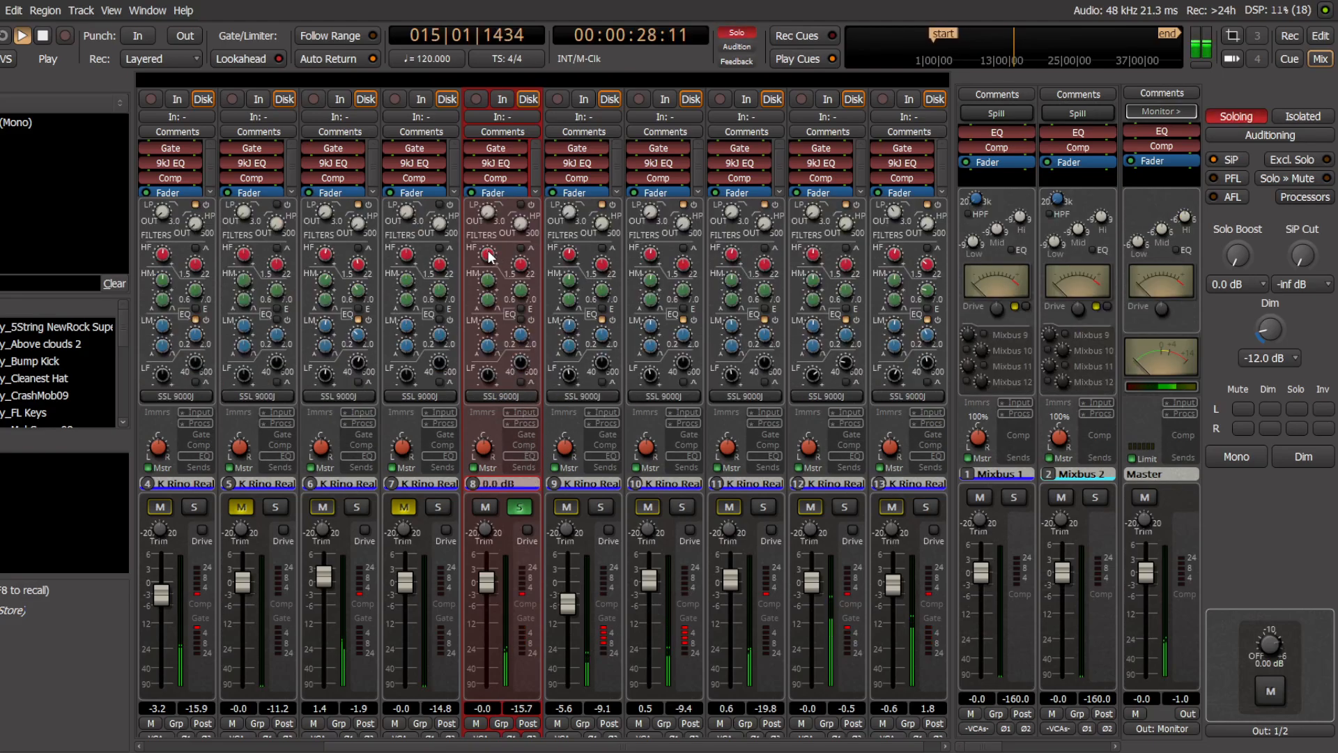
drag(487, 254, 492, 278)
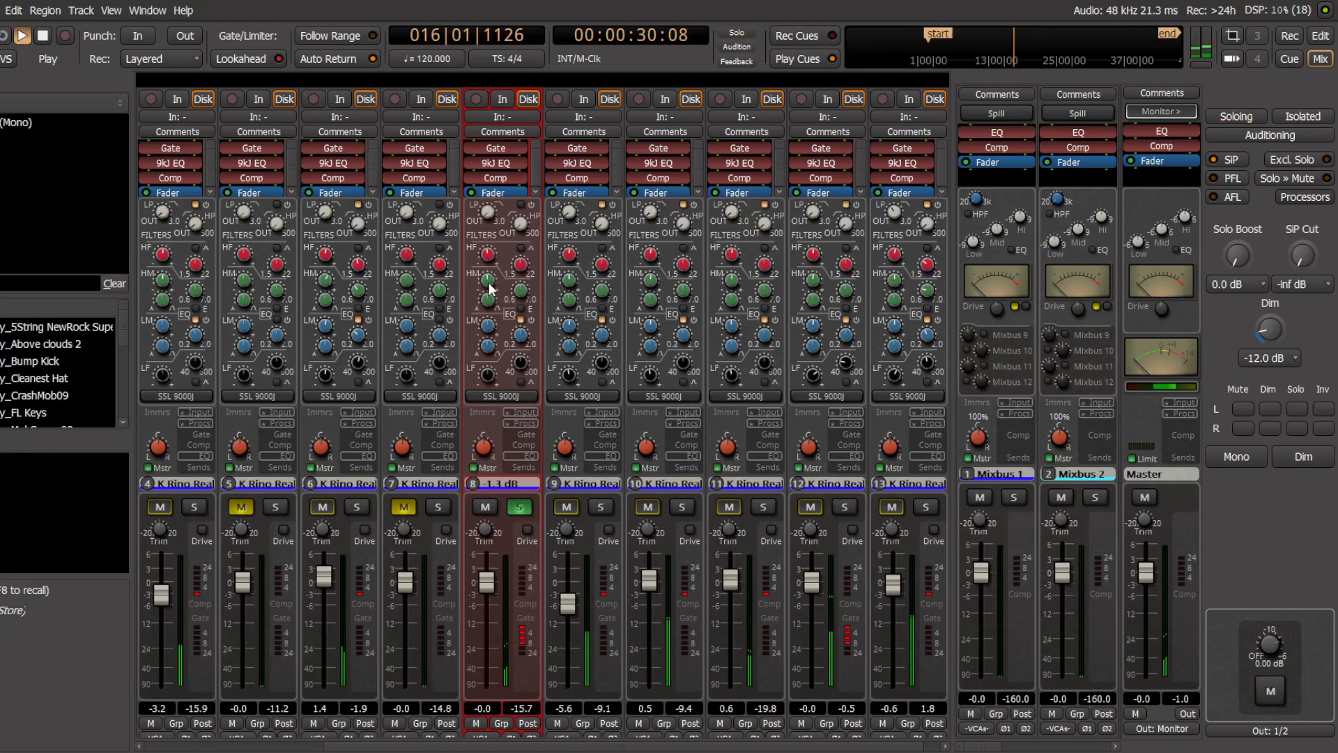
click(522, 222)
drag(491, 216, 487, 211)
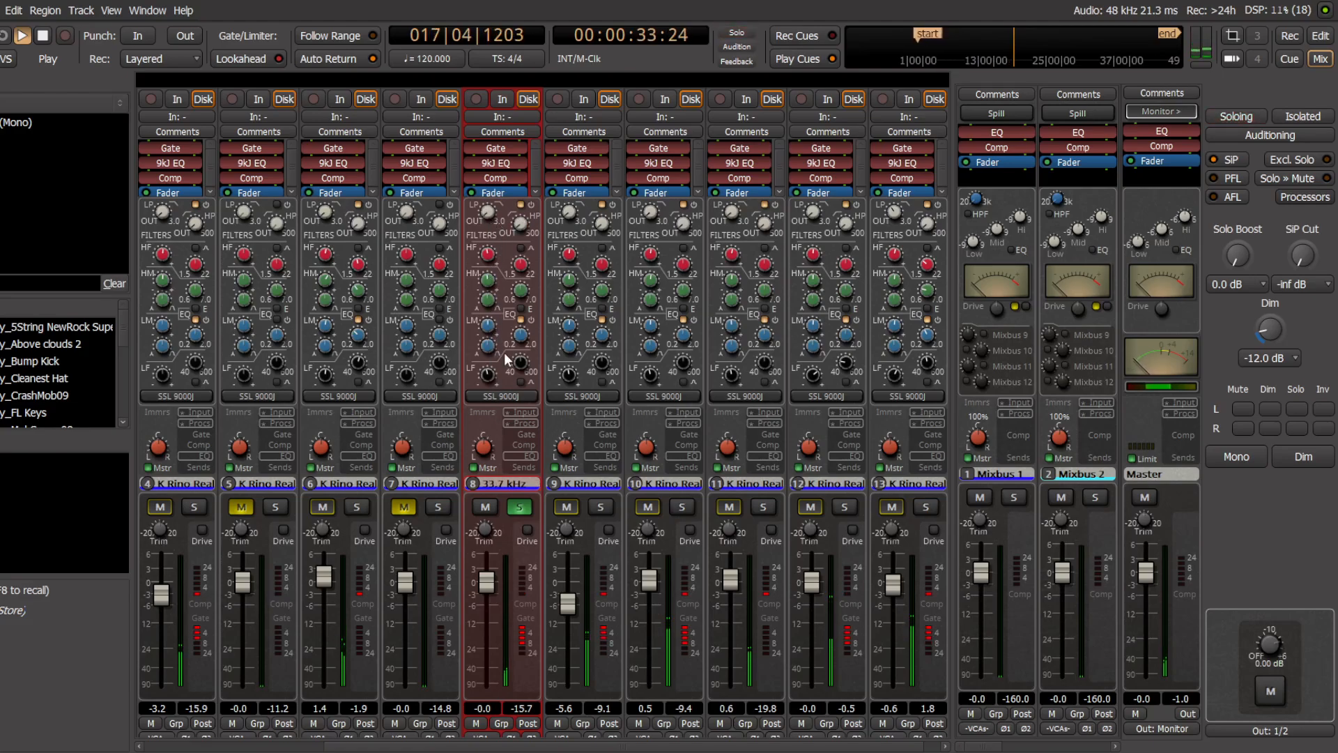
Step: Take the Morphine channel out of solo and raise its fader to 0.8 dB against the full mix
click(519, 507)
mouse_move(490, 587)
mouse_down()
mouse_move(490, 613)
mouse_move(492, 585)
mouse_up()
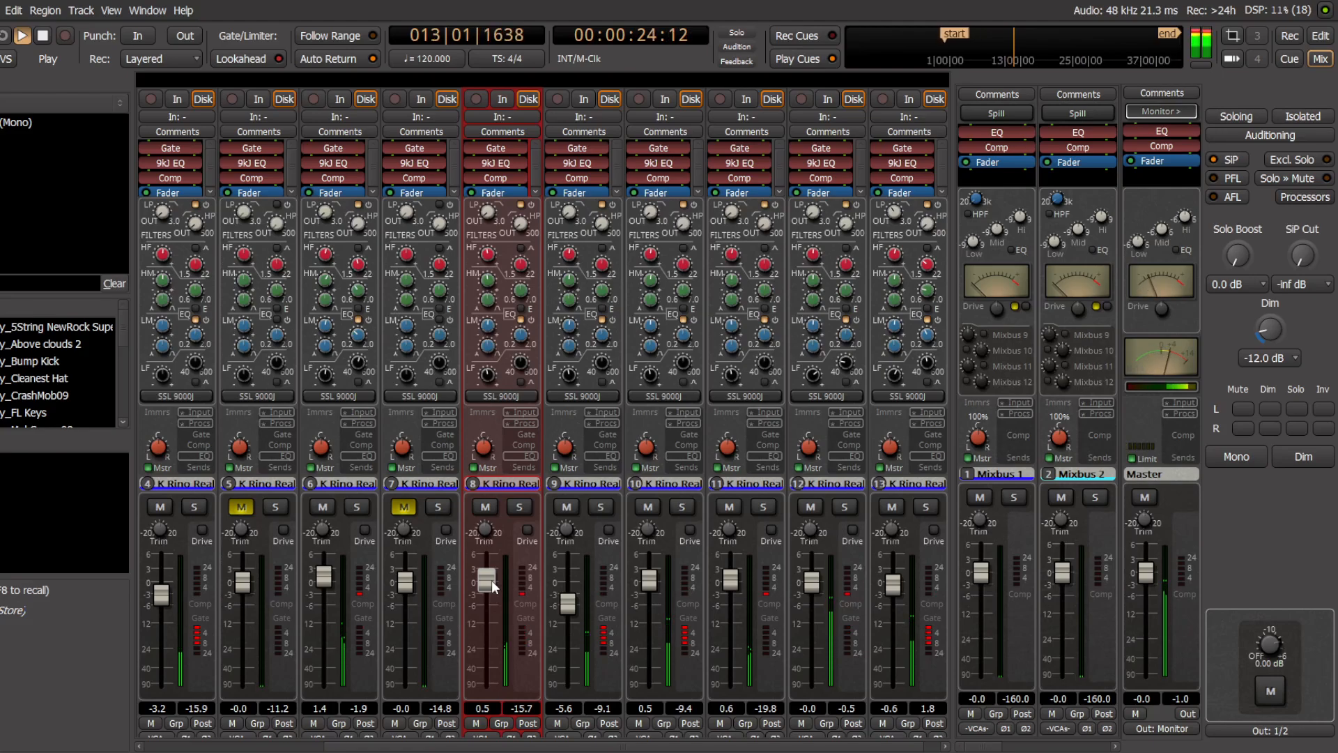
drag(491, 580, 492, 579)
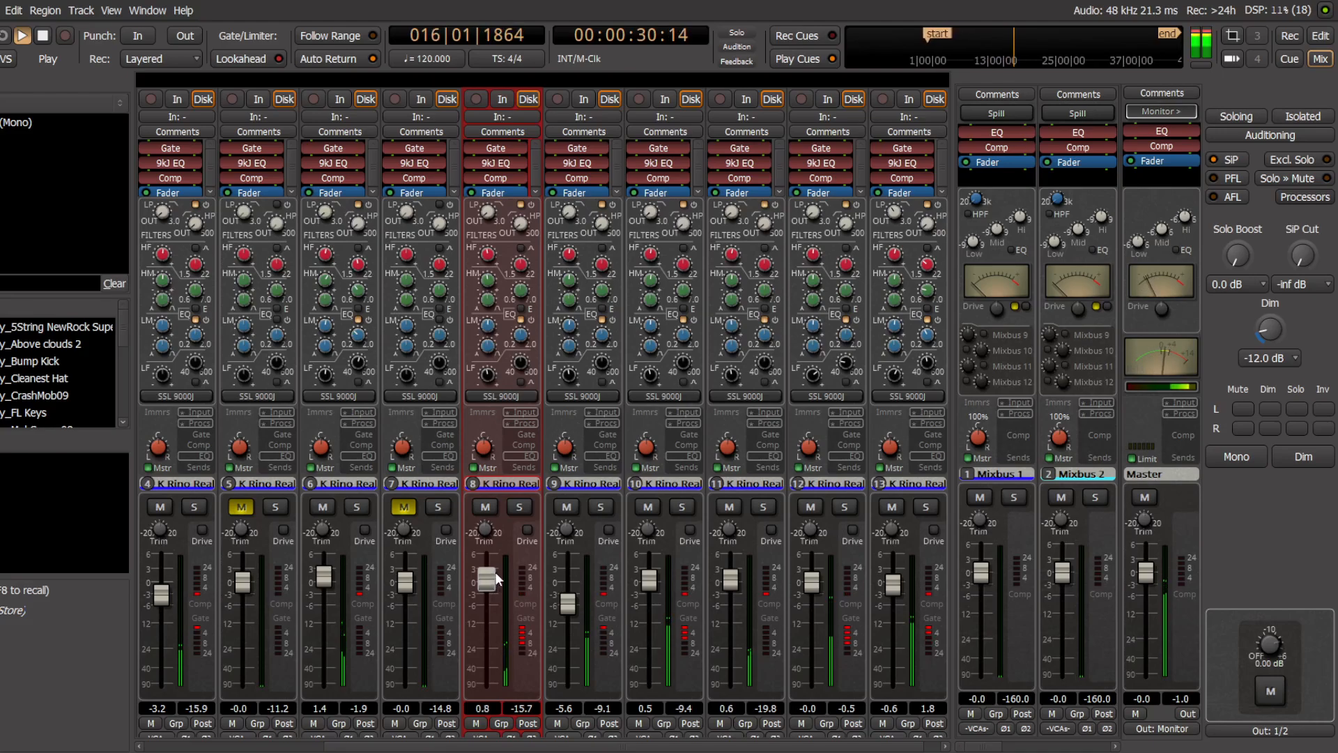
Step: Select the CrashMob09 track, restart playback of the section and unmute its channel in the mixer
click(1321, 36)
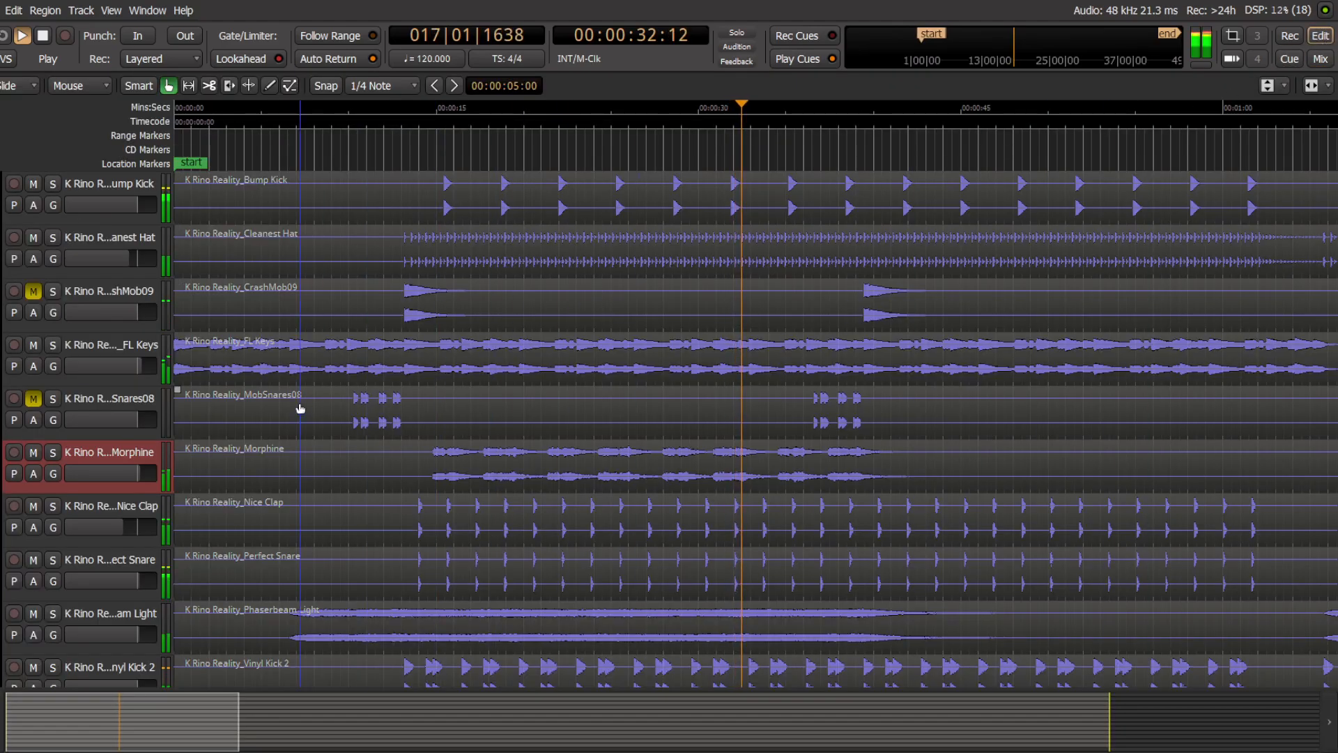
click(136, 296)
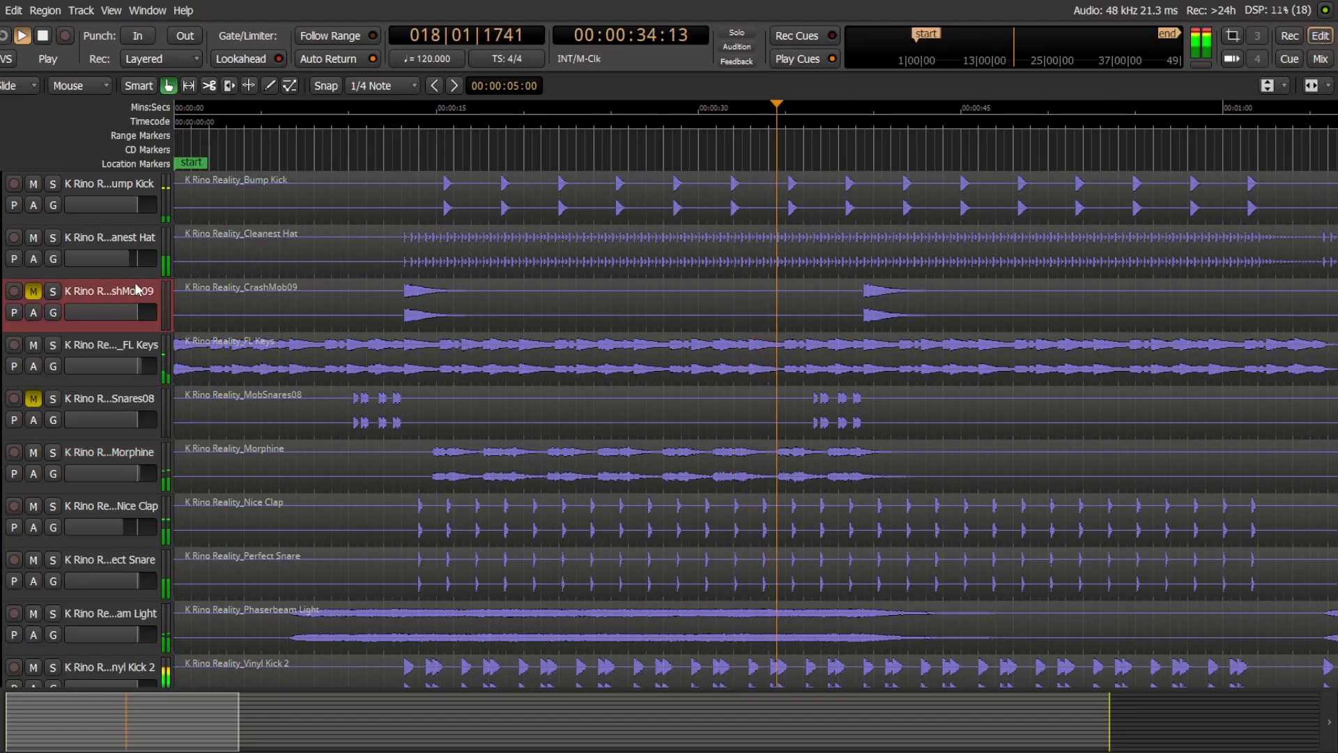
key(space)
click(1320, 58)
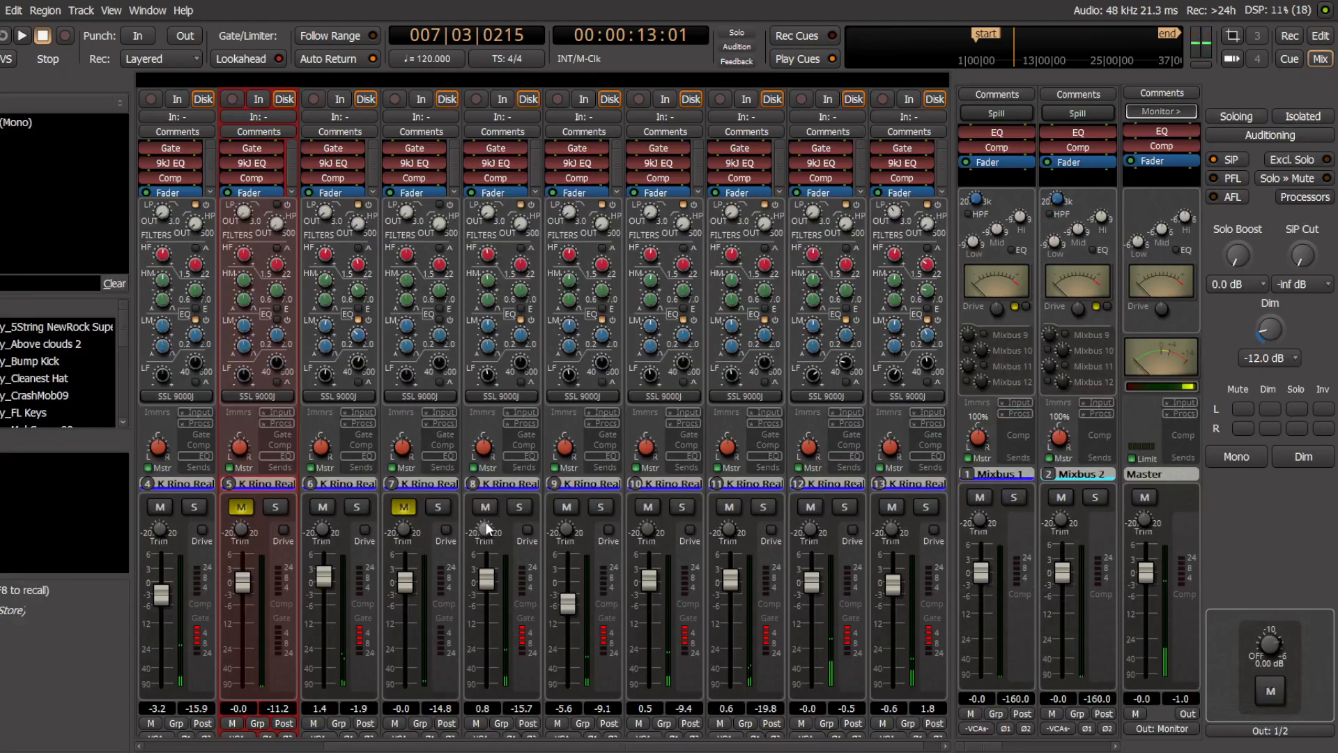
key(space)
click(236, 510)
Step: Switch on the CrashMob09 channel's gate and compressor, with the compressor threshold at -40 dB and the ratio at 1.1
click(279, 443)
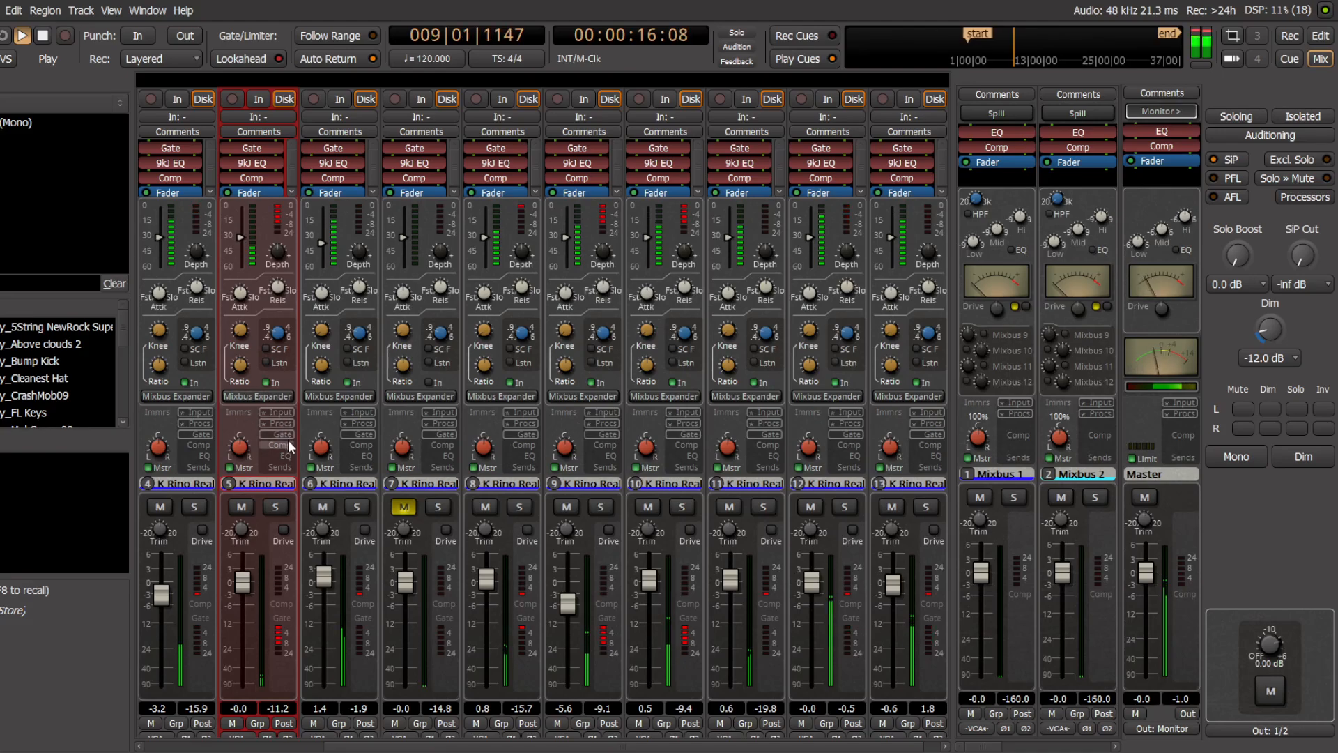
key(space)
key(space)
key(space)
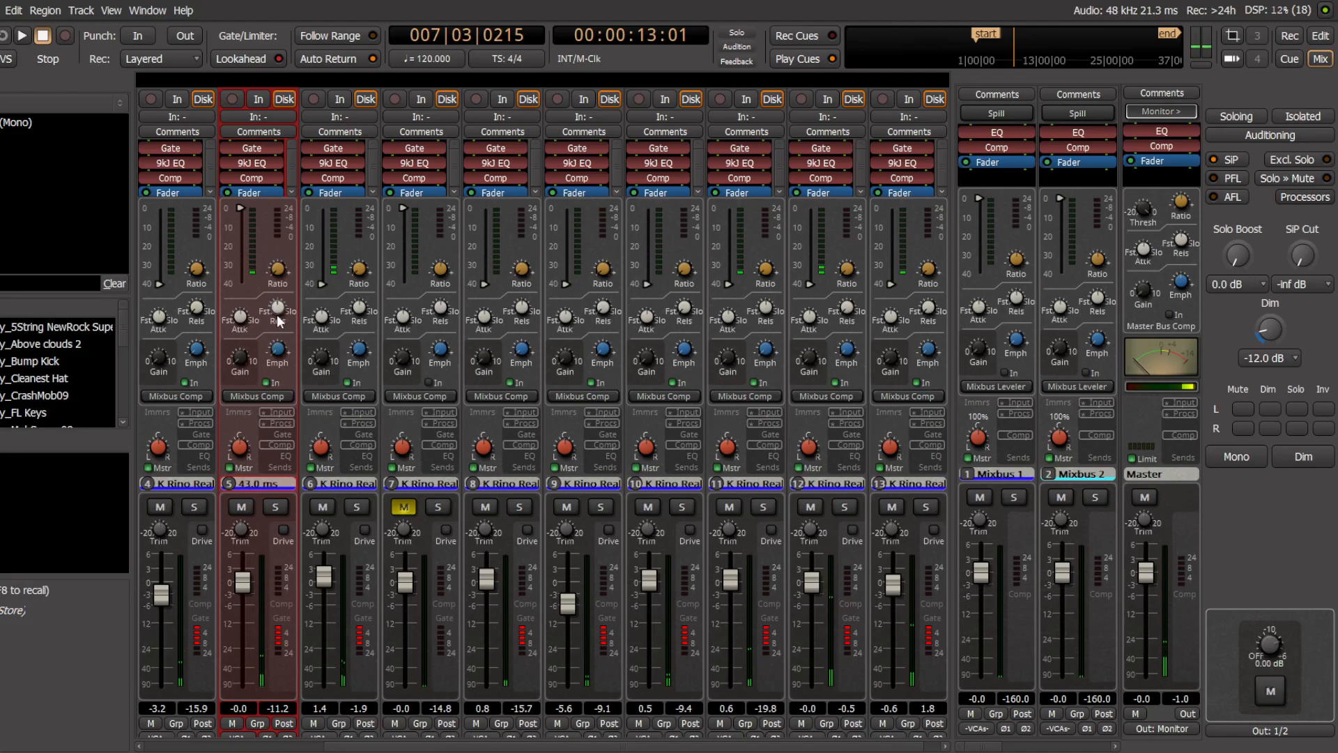
drag(241, 209, 241, 273)
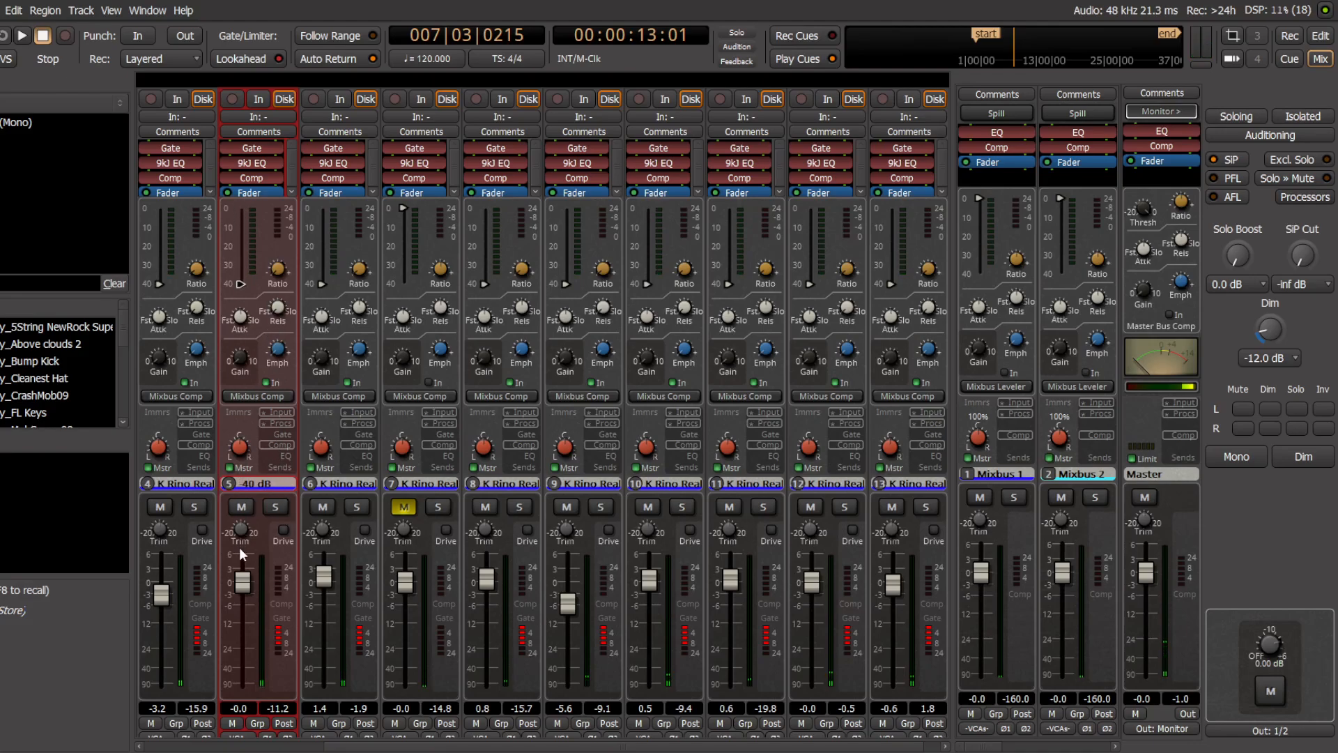
key(space)
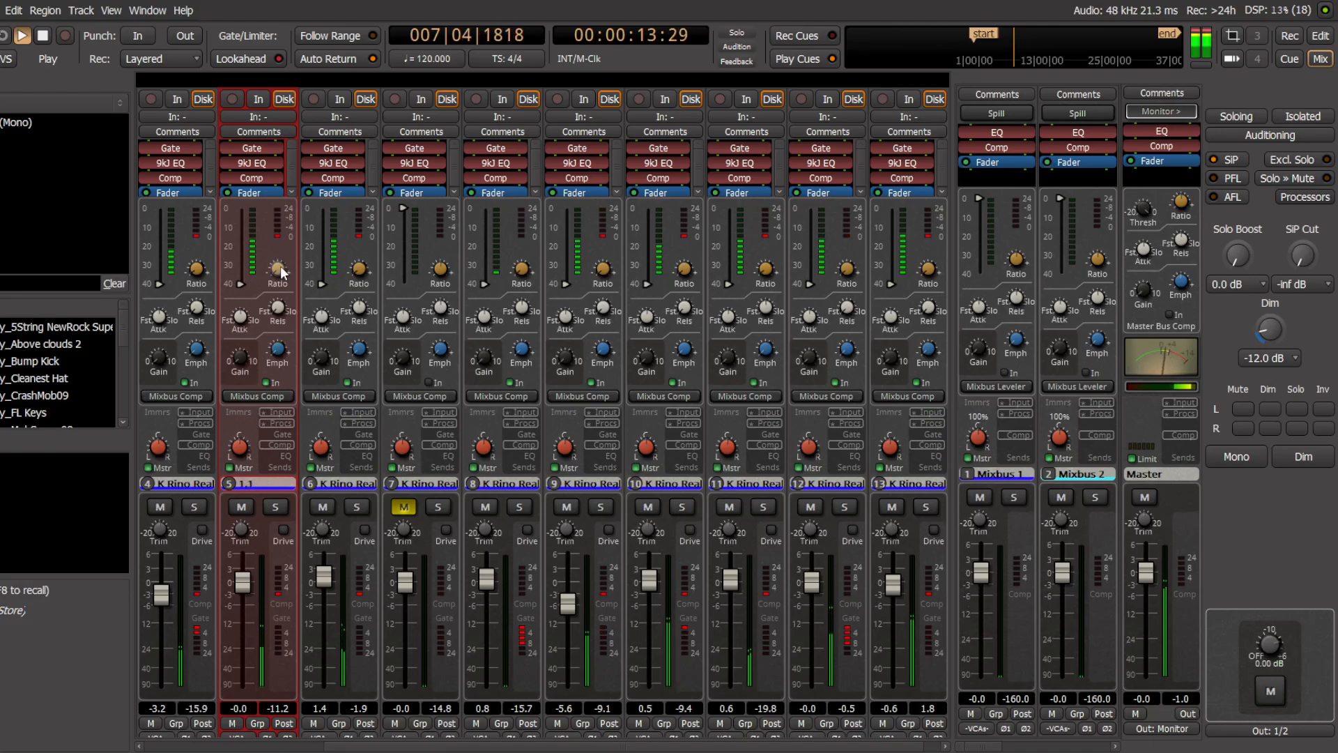
key(space)
Step: Switch on the CrashMob09 channel's EQ and filters, set its high-frequency gain to 0.4 dB and replay the crash in the mix
click(285, 456)
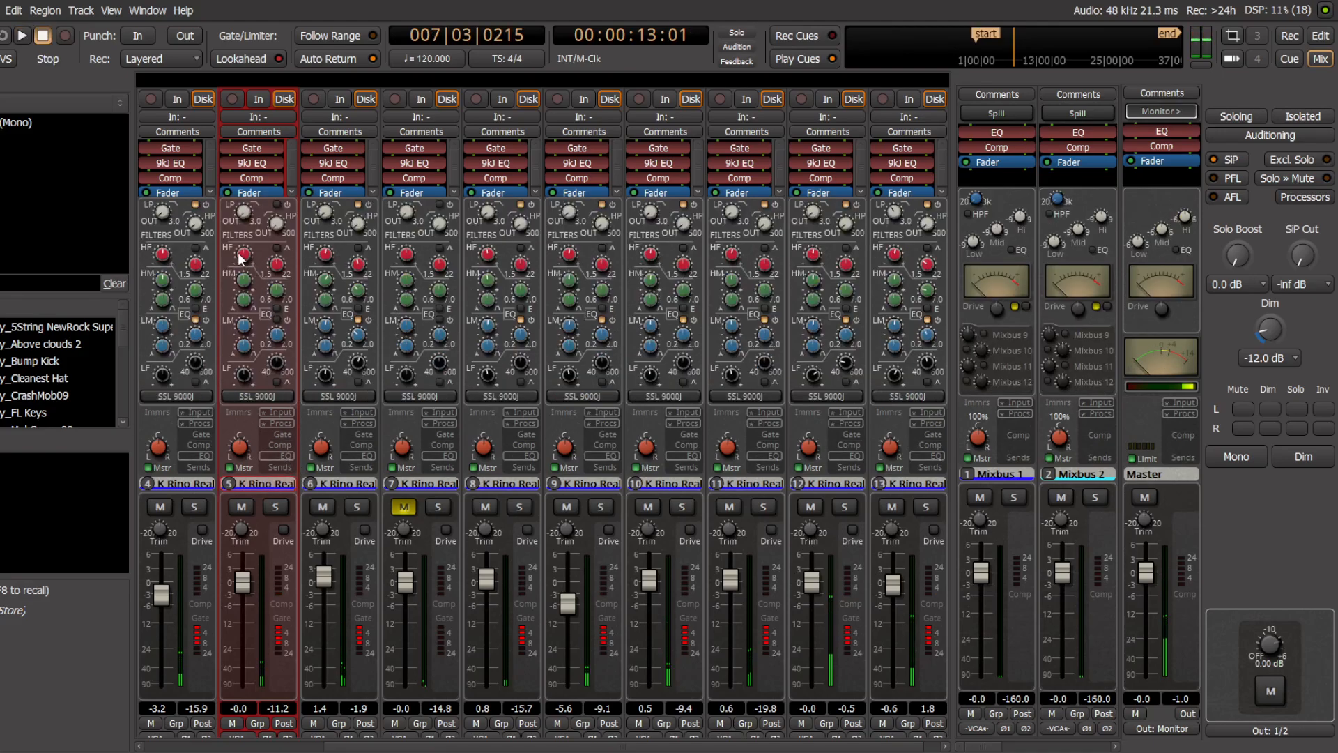
key(space)
drag(239, 256, 245, 267)
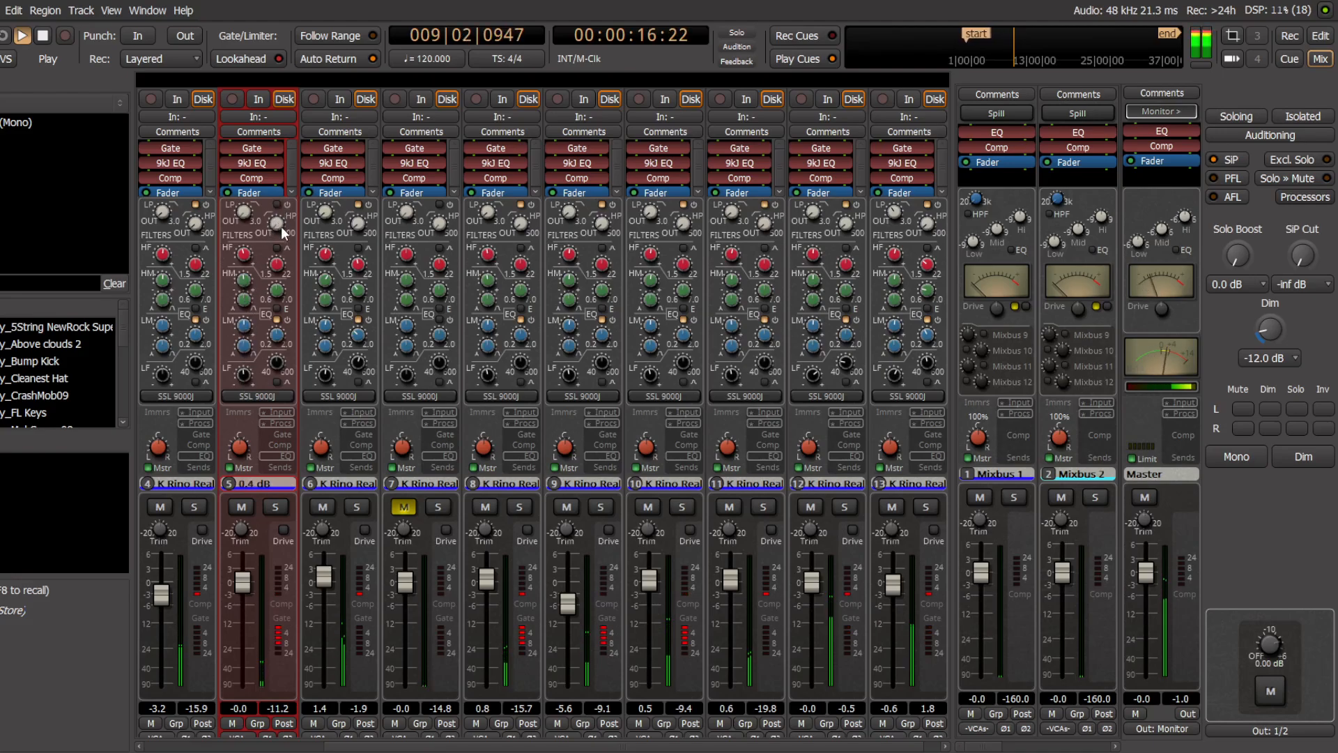
key(space)
key(space)
drag(246, 584, 245, 586)
key(space)
key(space)
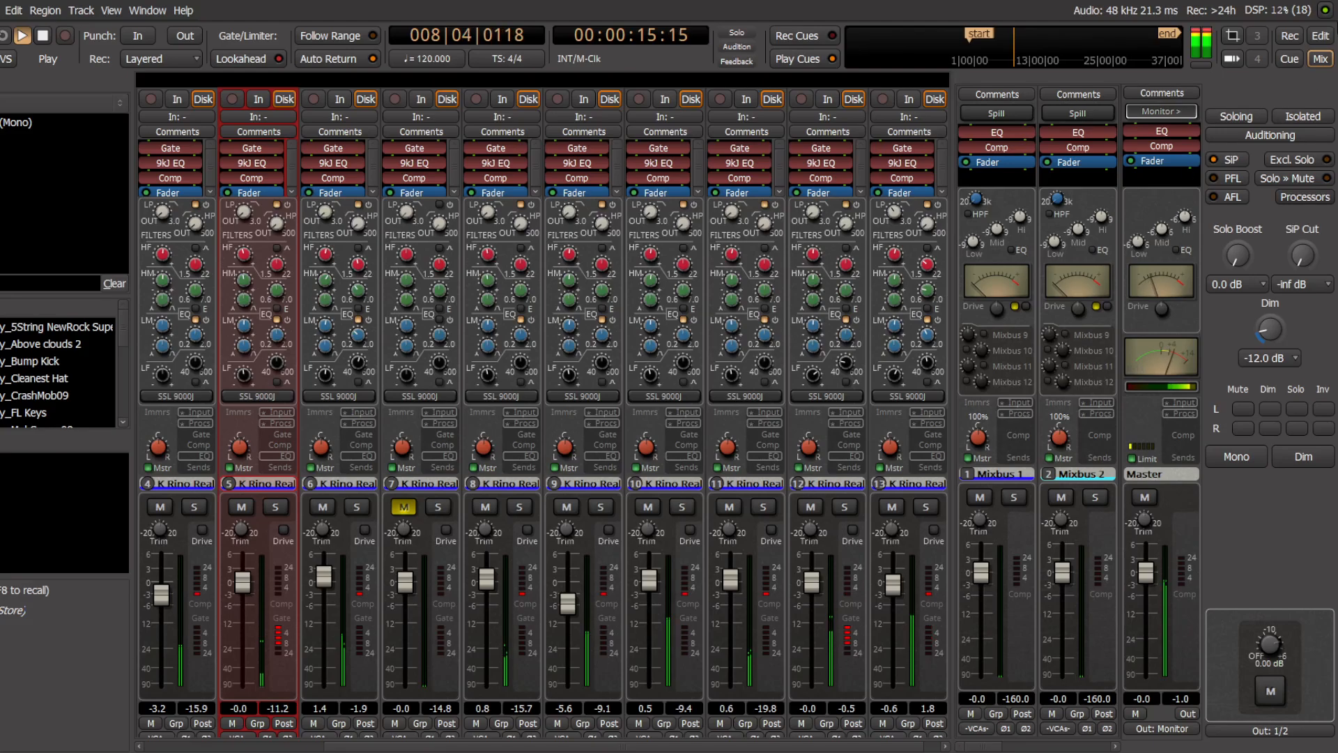
Step: Select the MobSnares08 track, restart playback just before its second group of hits and unmute its channel in the mixer
key(alt+e)
click(98, 397)
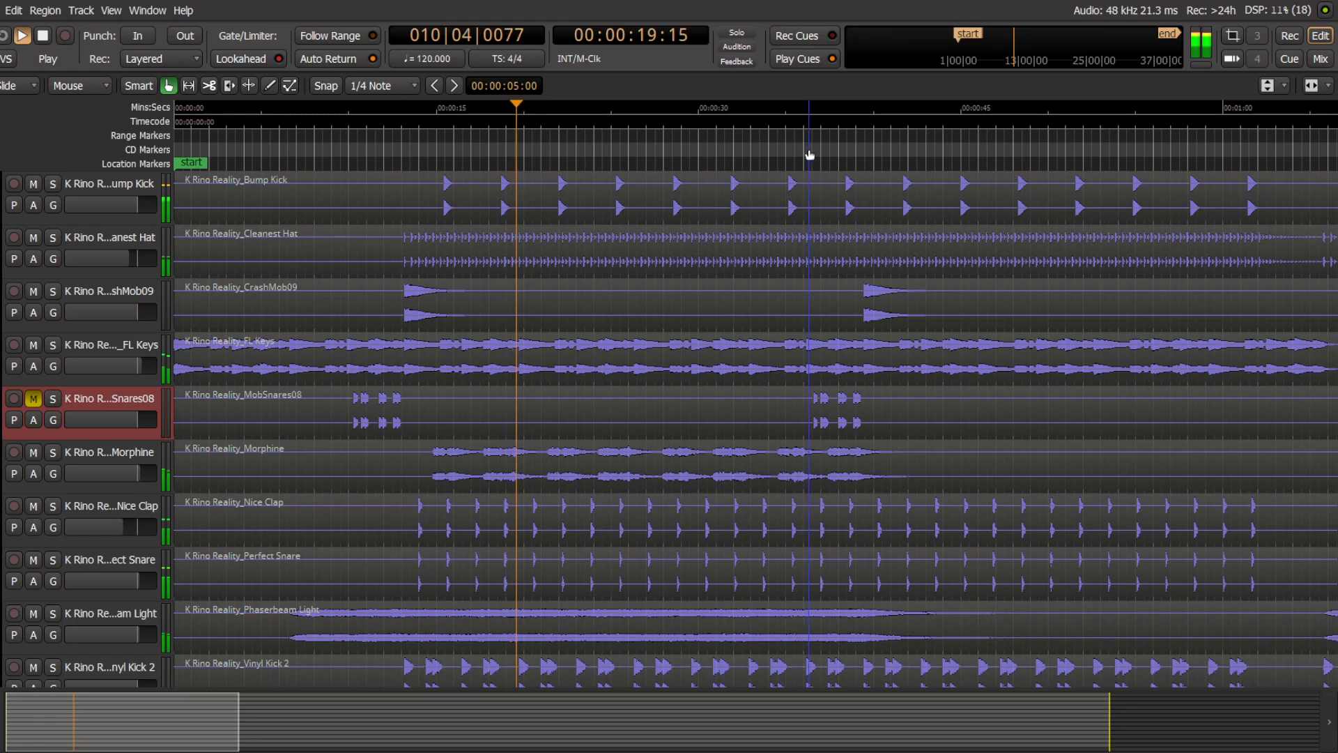
key(space)
click(807, 153)
key(space)
key(alt+m)
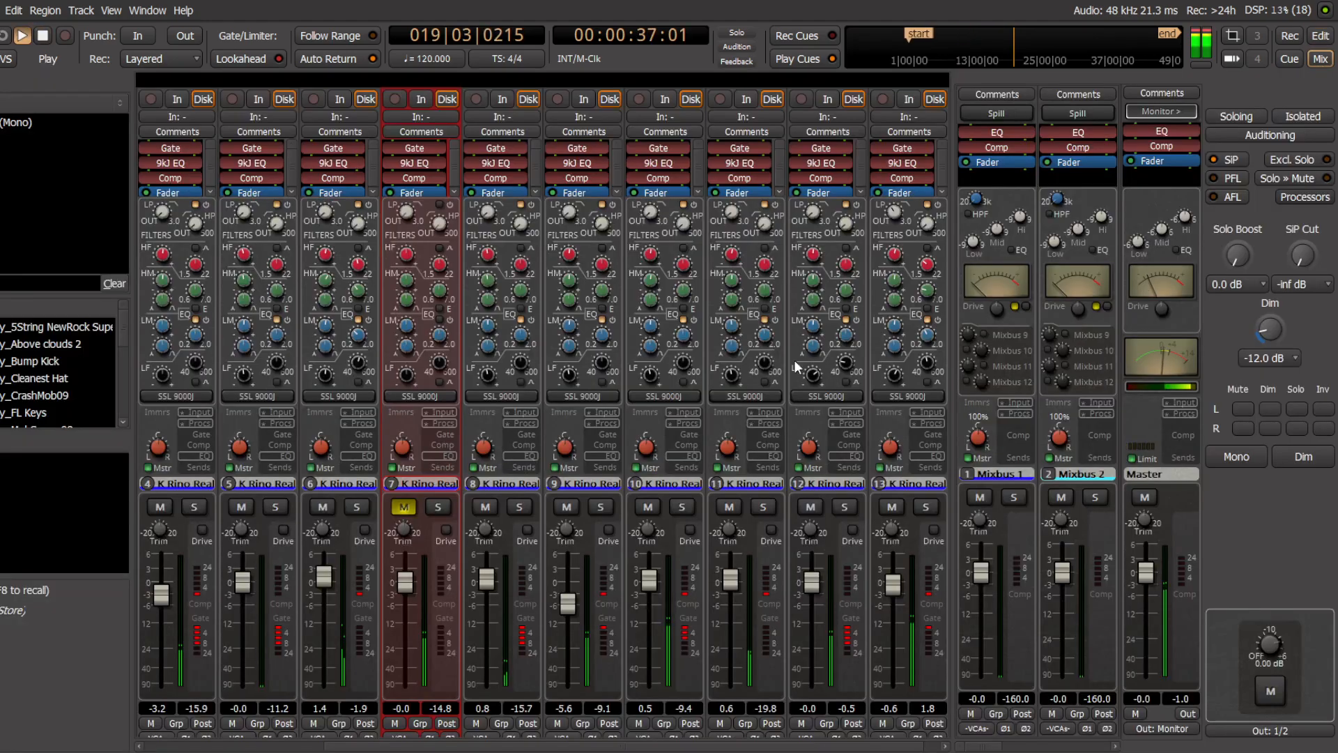
click(406, 512)
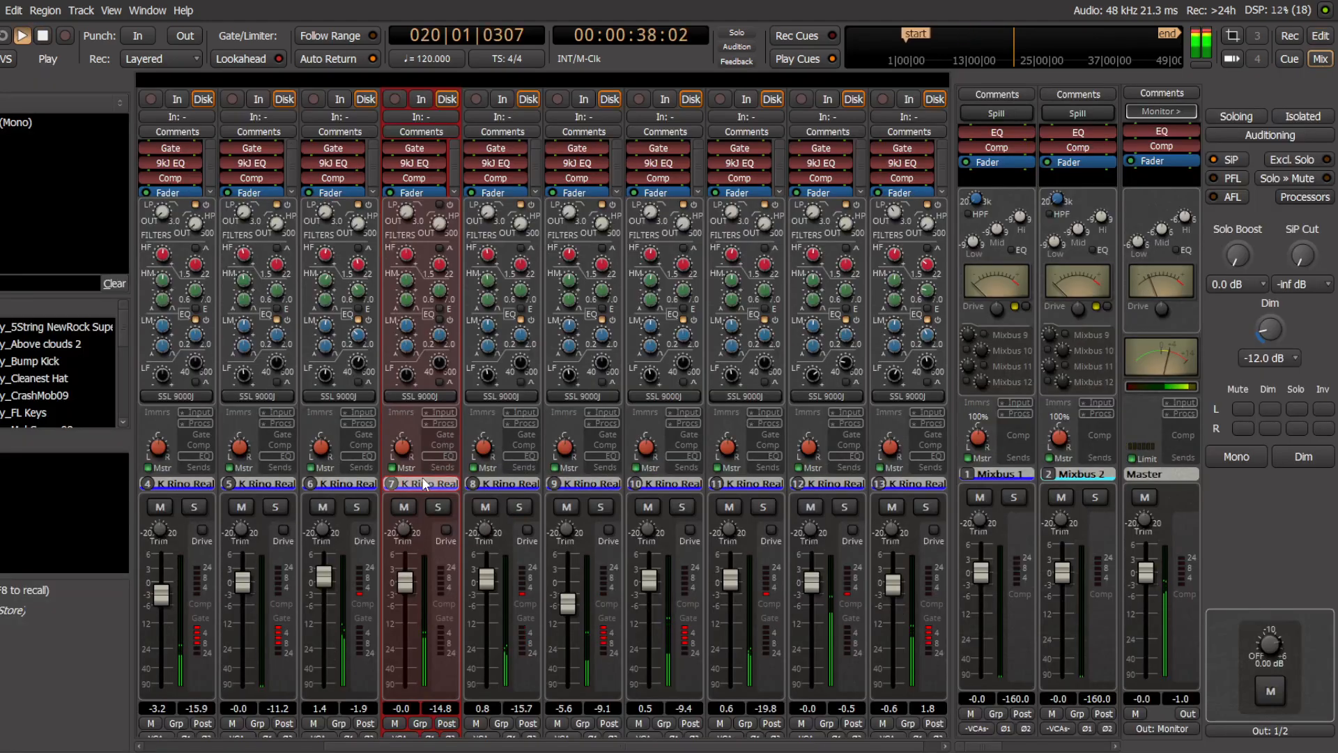
Step: Switch on the MobSnares08 channel's gate and compressor, with the compressor threshold at -40 dB
click(445, 433)
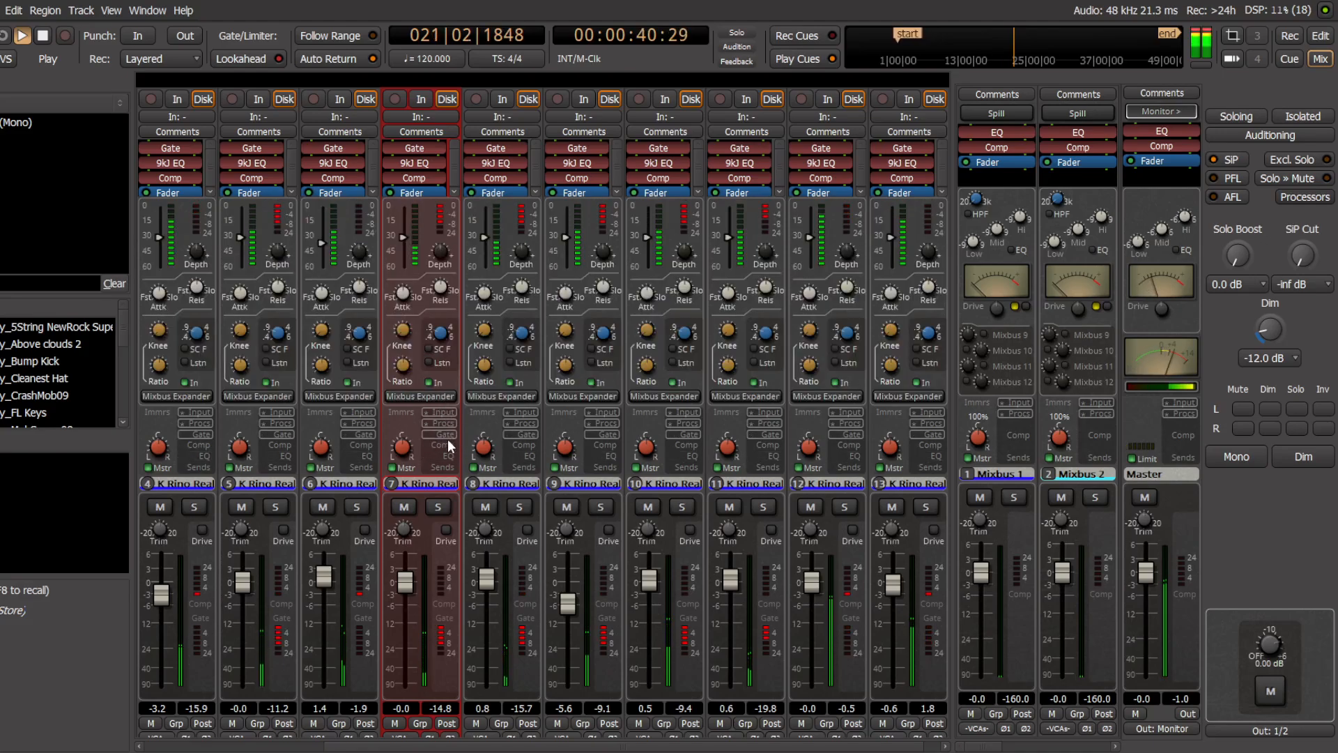
click(444, 445)
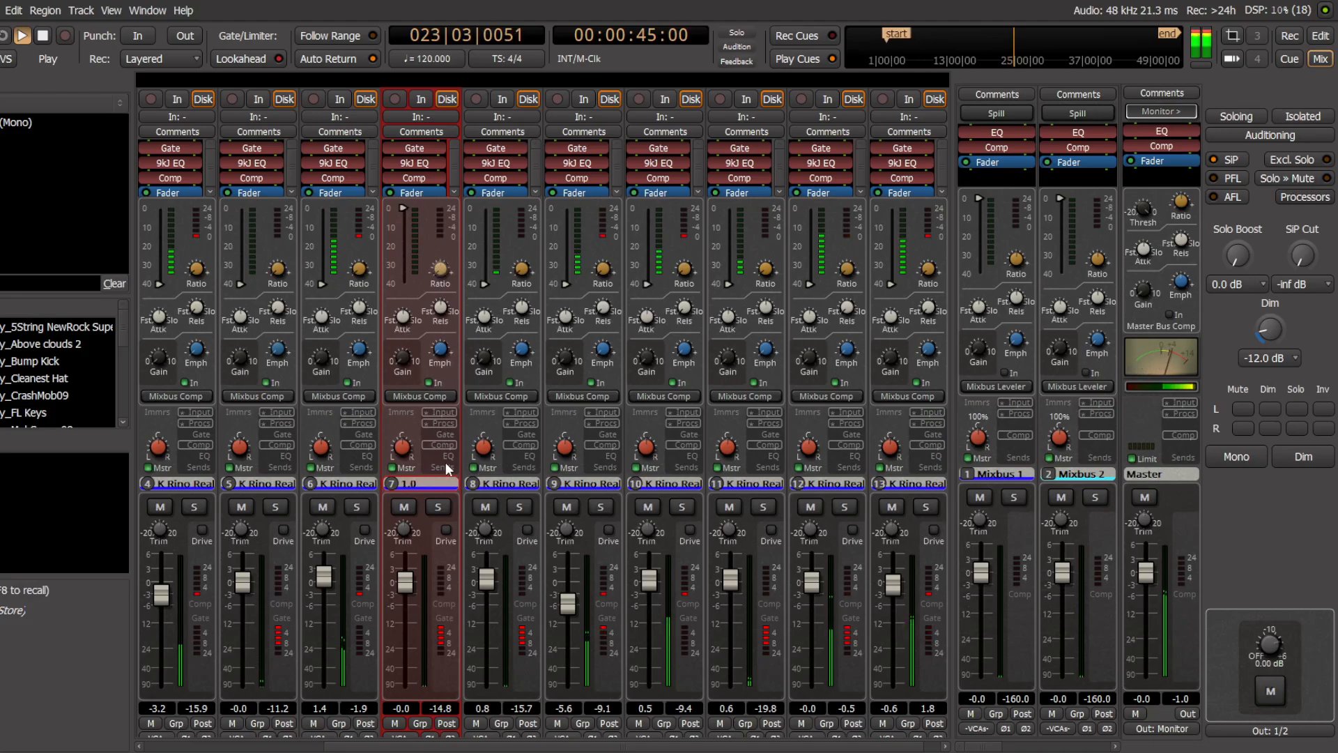
mouse_move(444, 315)
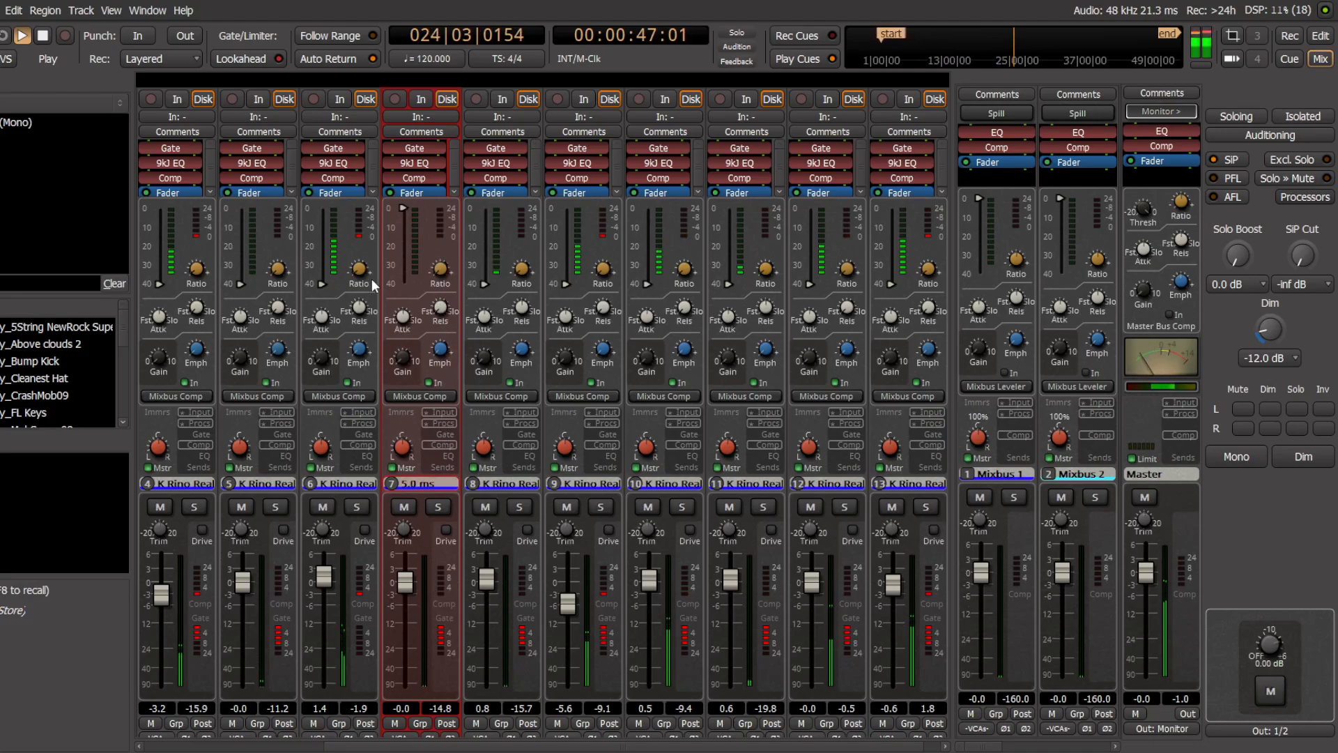
drag(404, 211, 410, 477)
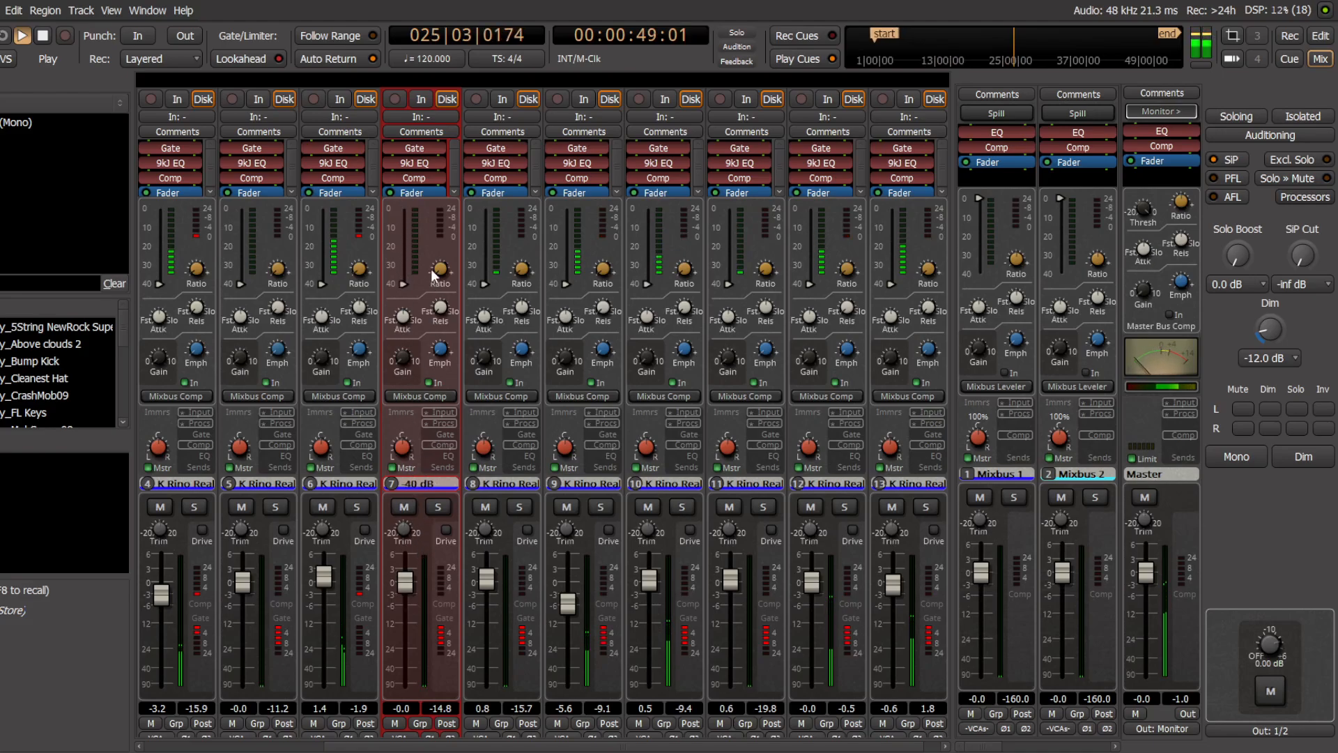
mouse_move(444, 269)
Step: Adjust the MobSnares08 channel's EQ, with the high-mid gain at 0.2 dB, and lower its fader to -0.7 dB
click(444, 455)
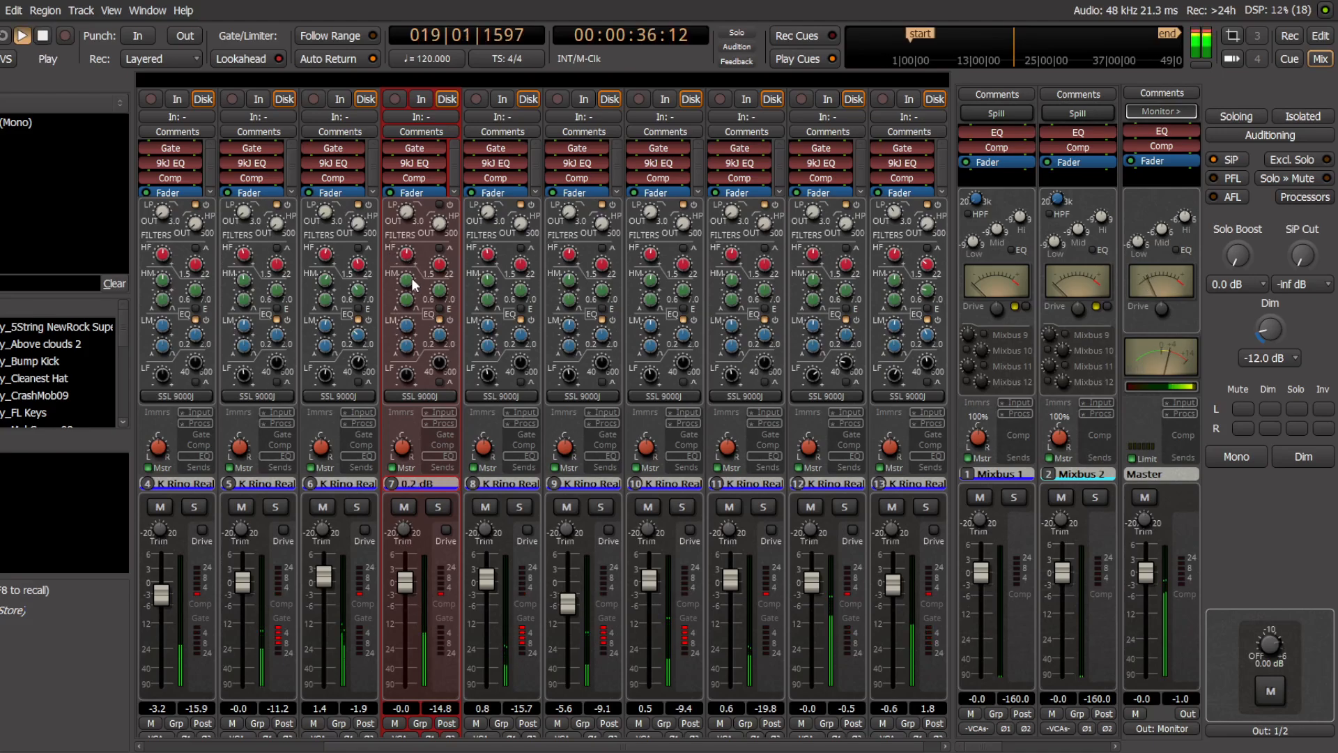
mouse_move(409, 333)
drag(409, 332, 411, 329)
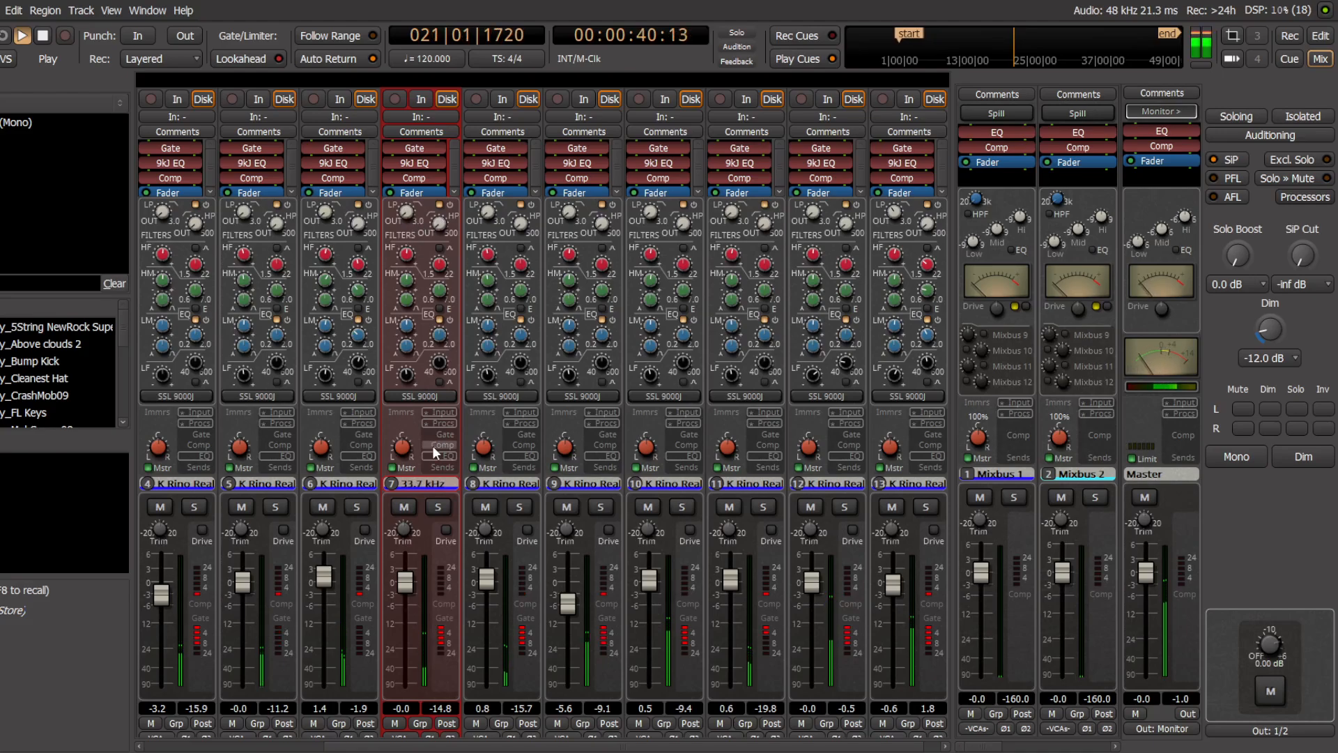
drag(407, 587, 399, 591)
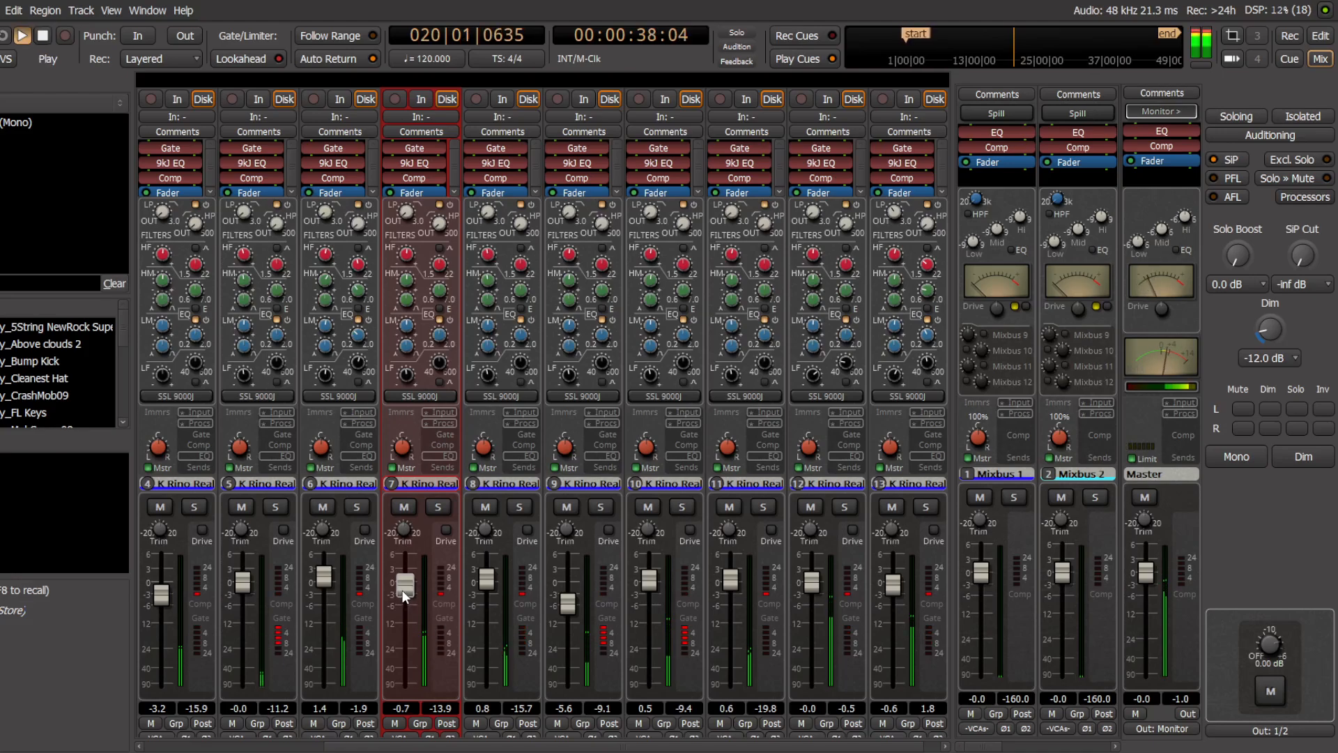
drag(401, 591, 402, 590)
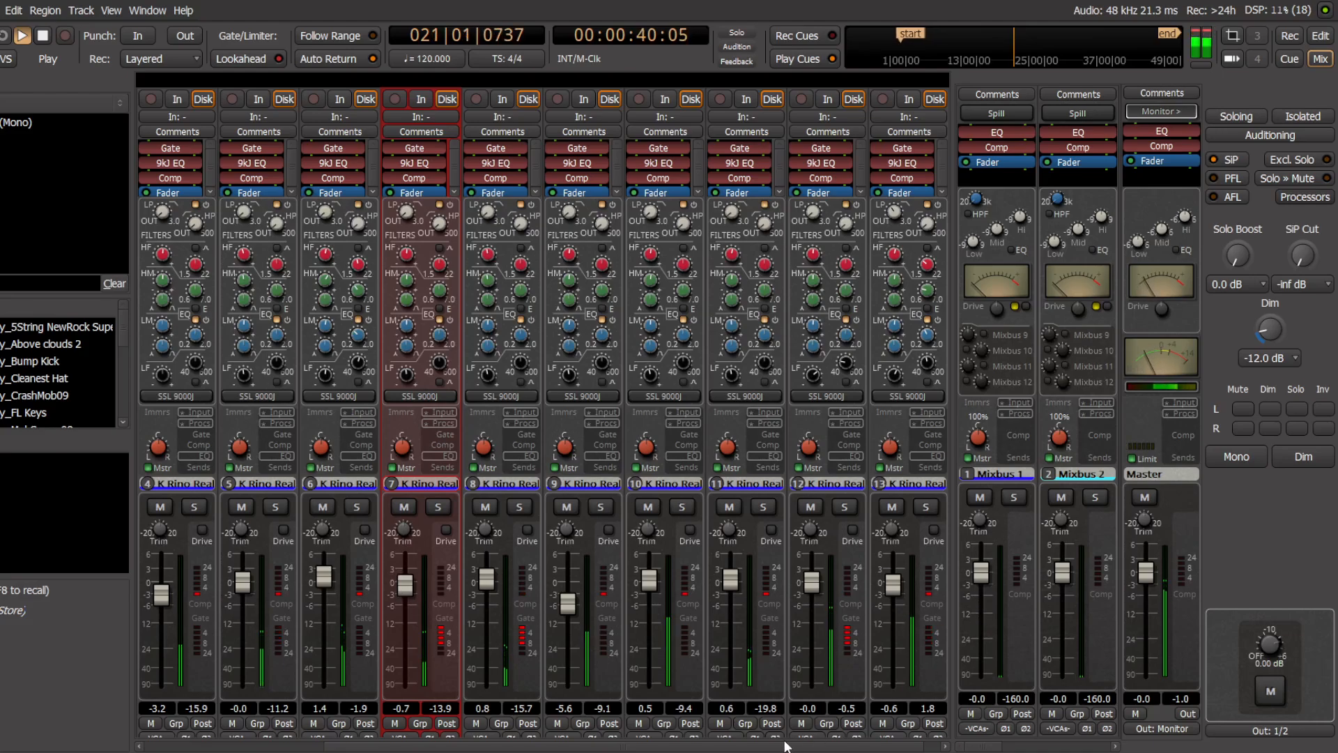
Step: Select the Above clouds 2 track, replay from just before it enters, and unmute and solo its channel in the mixer
scroll(790, 747, left, 3)
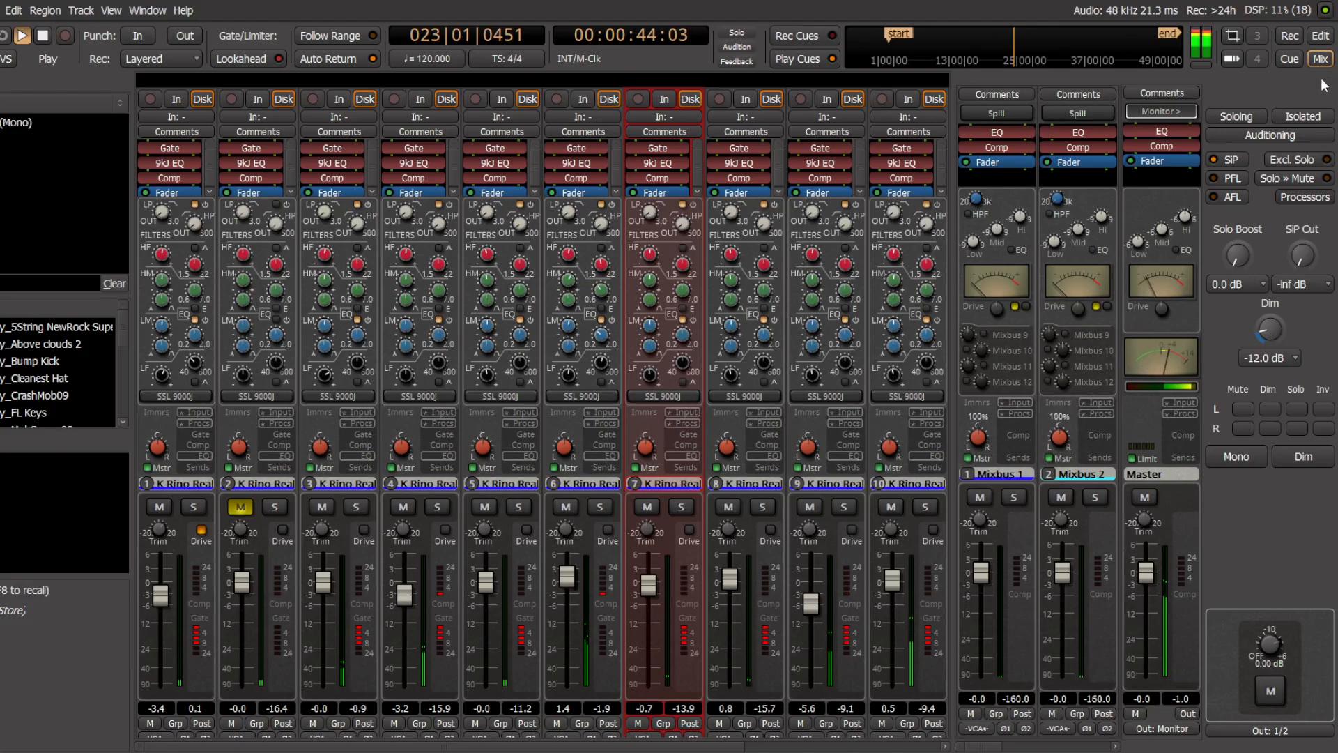
click(1320, 35)
scroll(697, 390, up, 3)
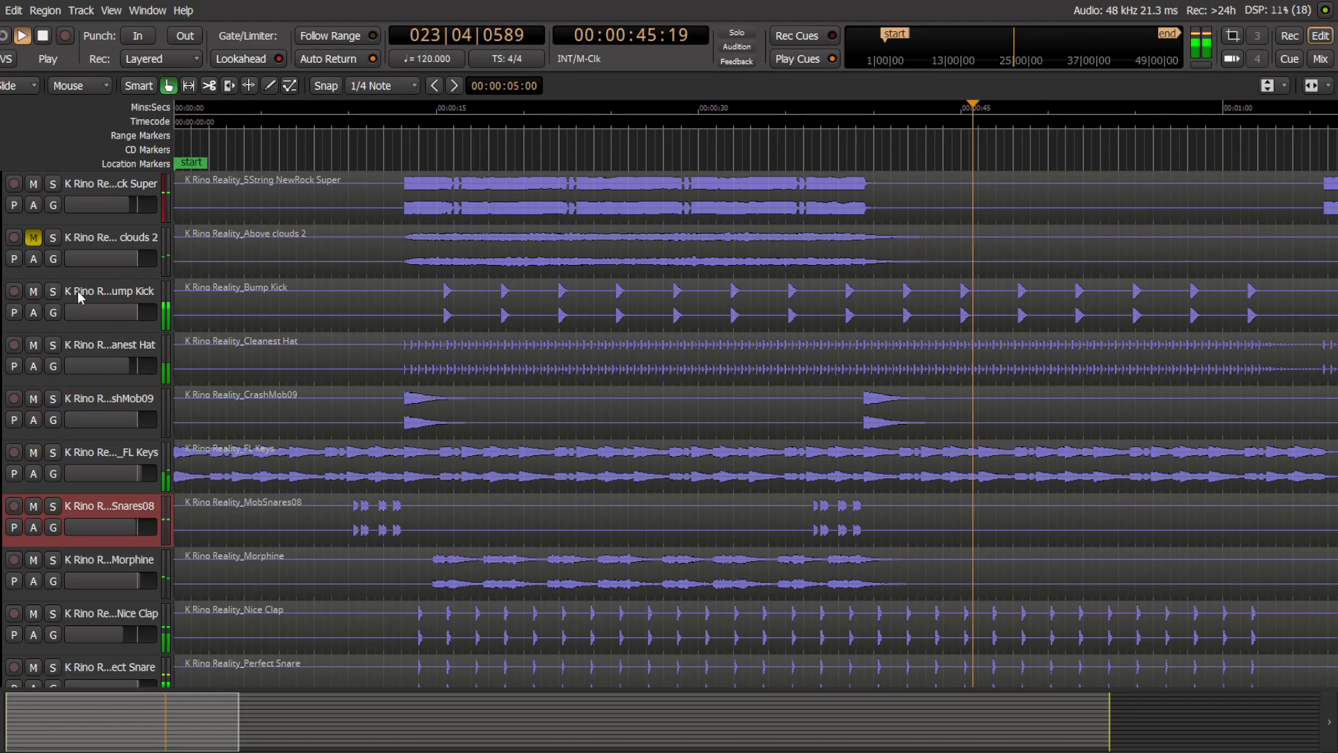
click(94, 236)
key(space)
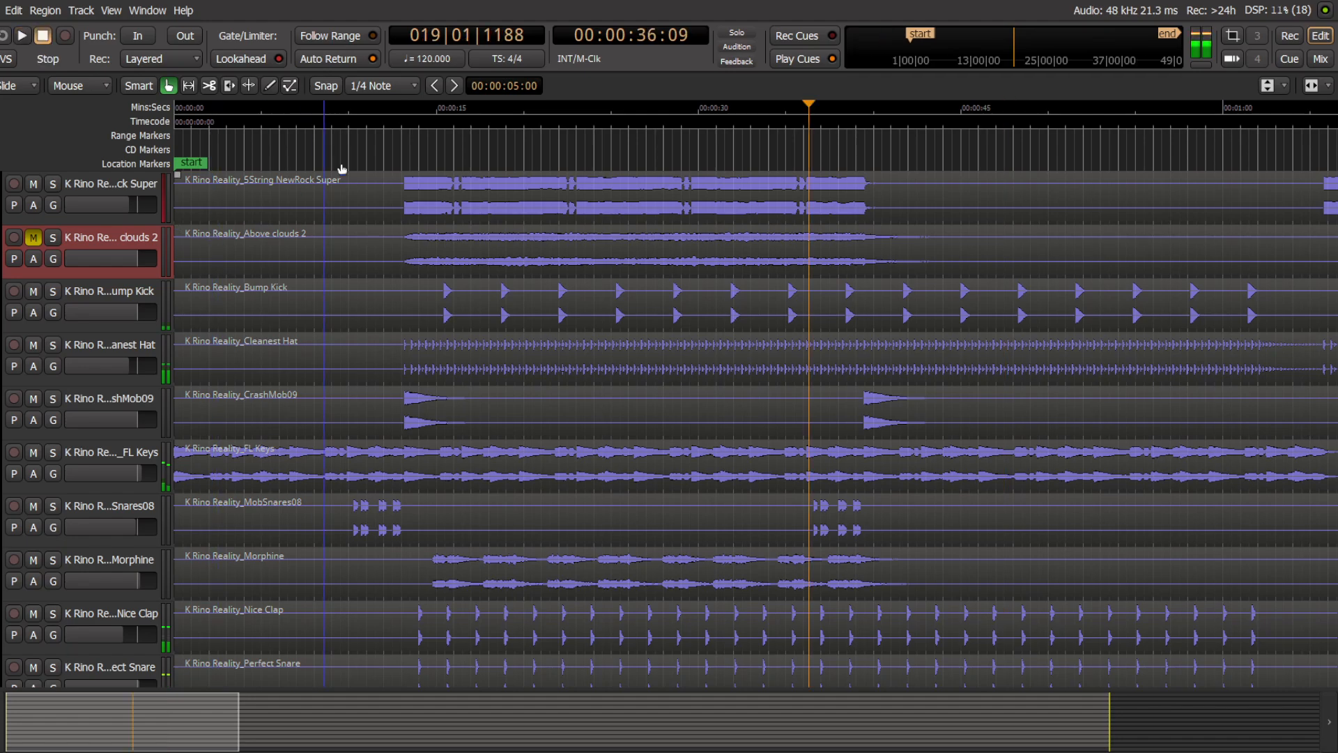
click(400, 144)
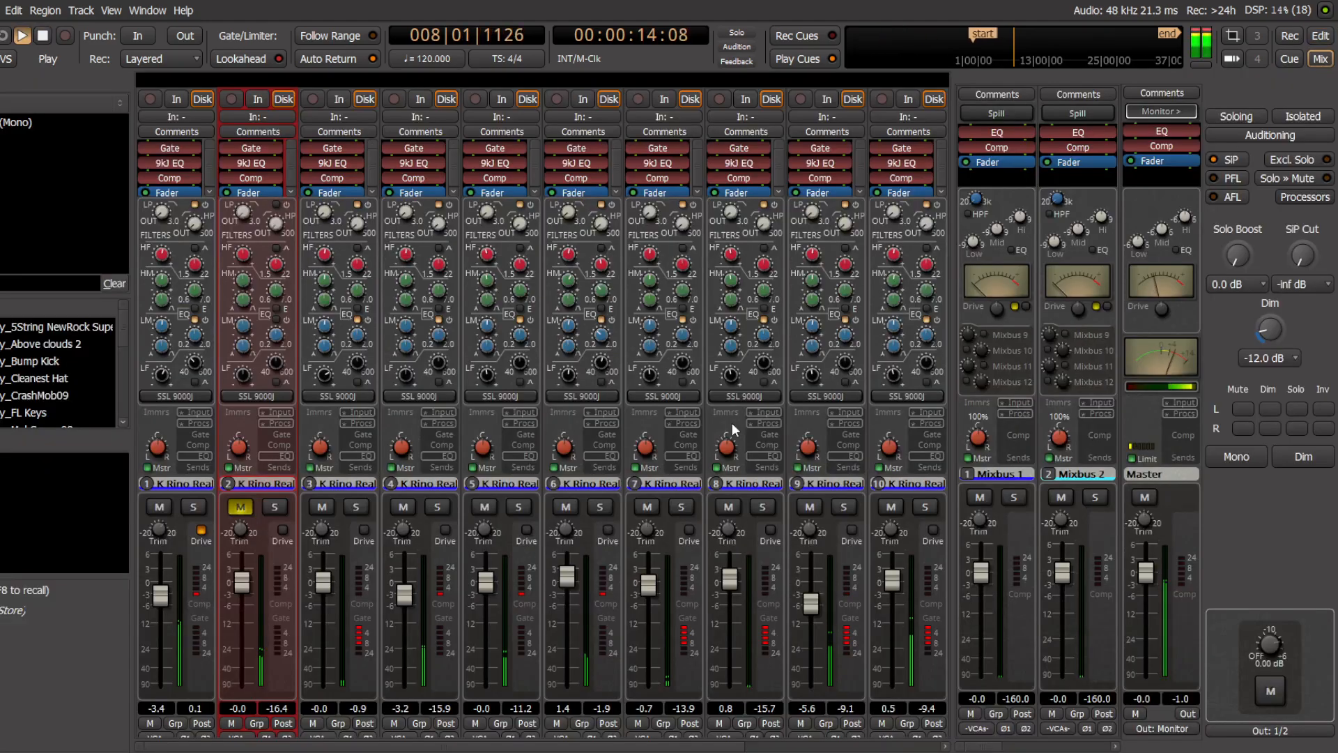
key(alt+m)
click(273, 506)
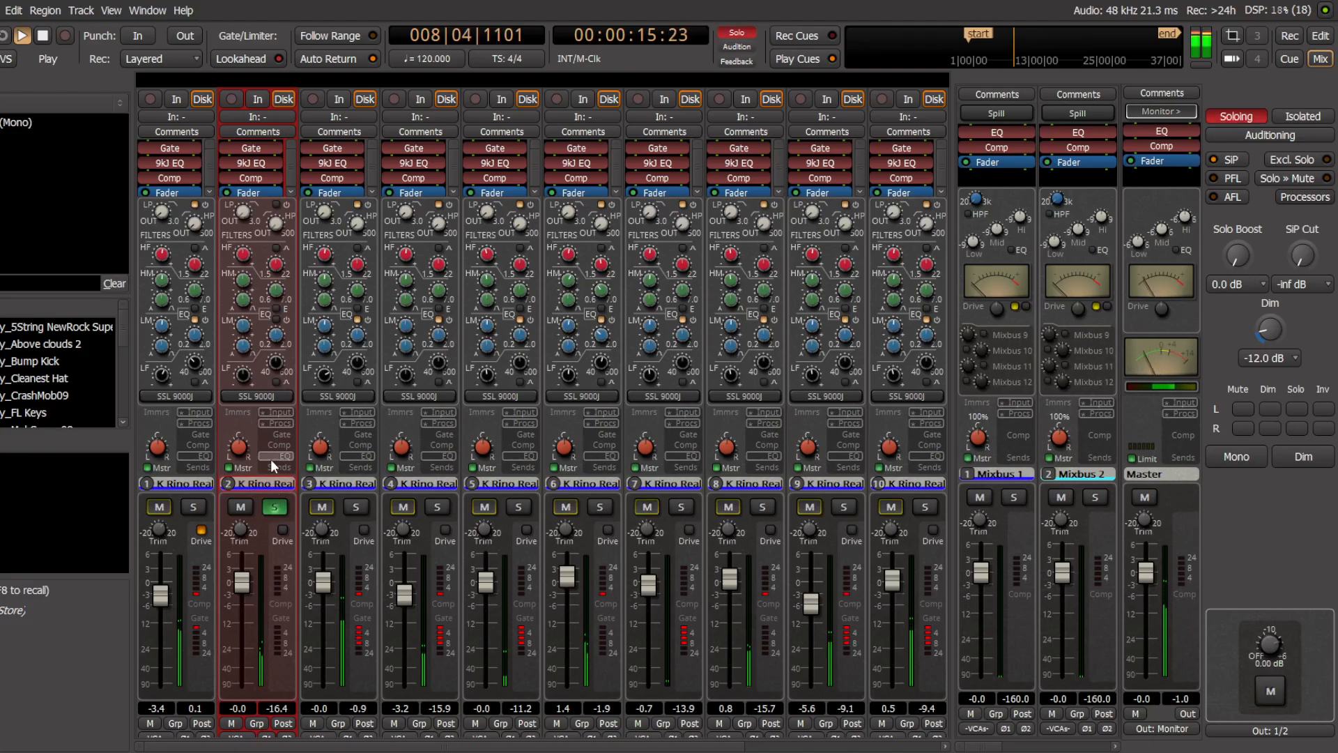
Step: Switch on the Above clouds 2 channel's gate and compressor, set the compressor threshold to -40 dB and adjust its ratio
click(276, 446)
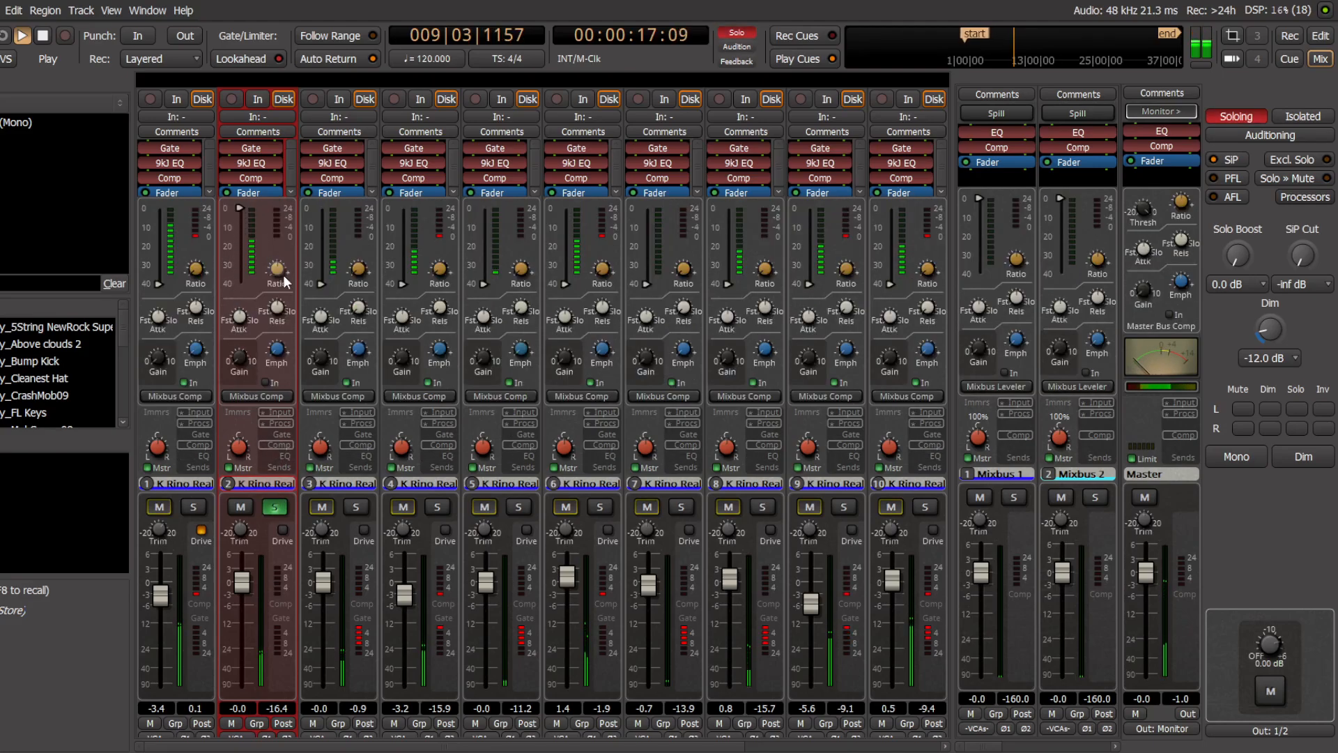
click(278, 432)
click(278, 444)
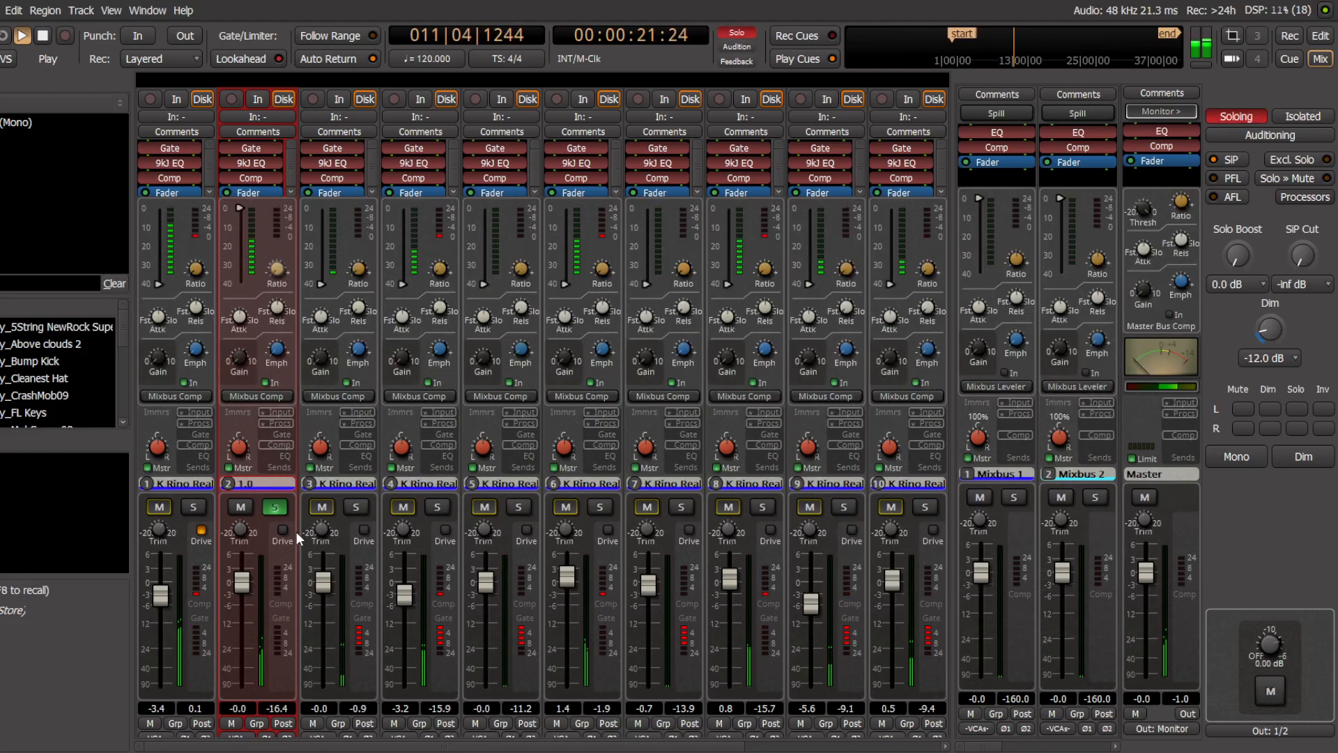
drag(296, 531, 296, 533)
drag(241, 210, 268, 624)
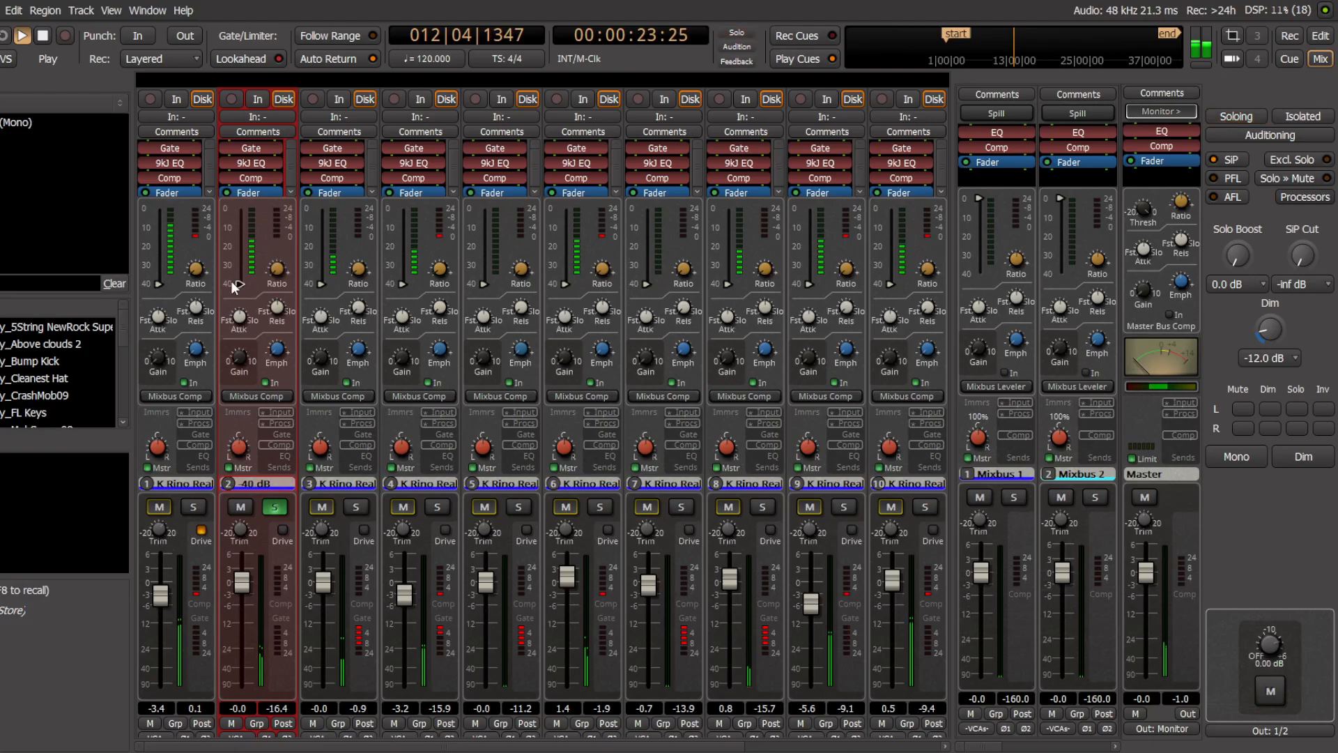
drag(278, 270, 251, 249)
Step: Shape the Above clouds 2 channel's EQ with 1.3 dB high-mid gain and 0.9 dB low-mid gain, and adjust its low band and filters
click(285, 457)
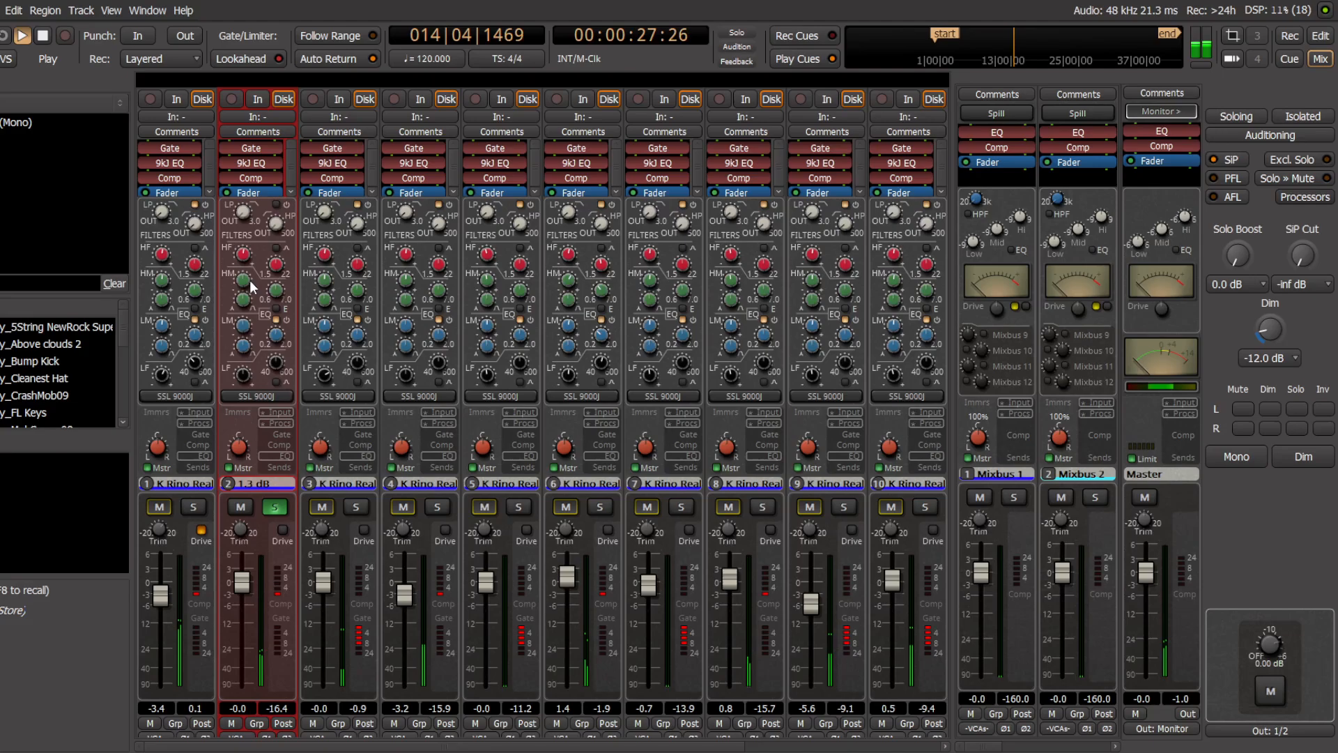
drag(243, 373, 243, 379)
drag(241, 324, 240, 331)
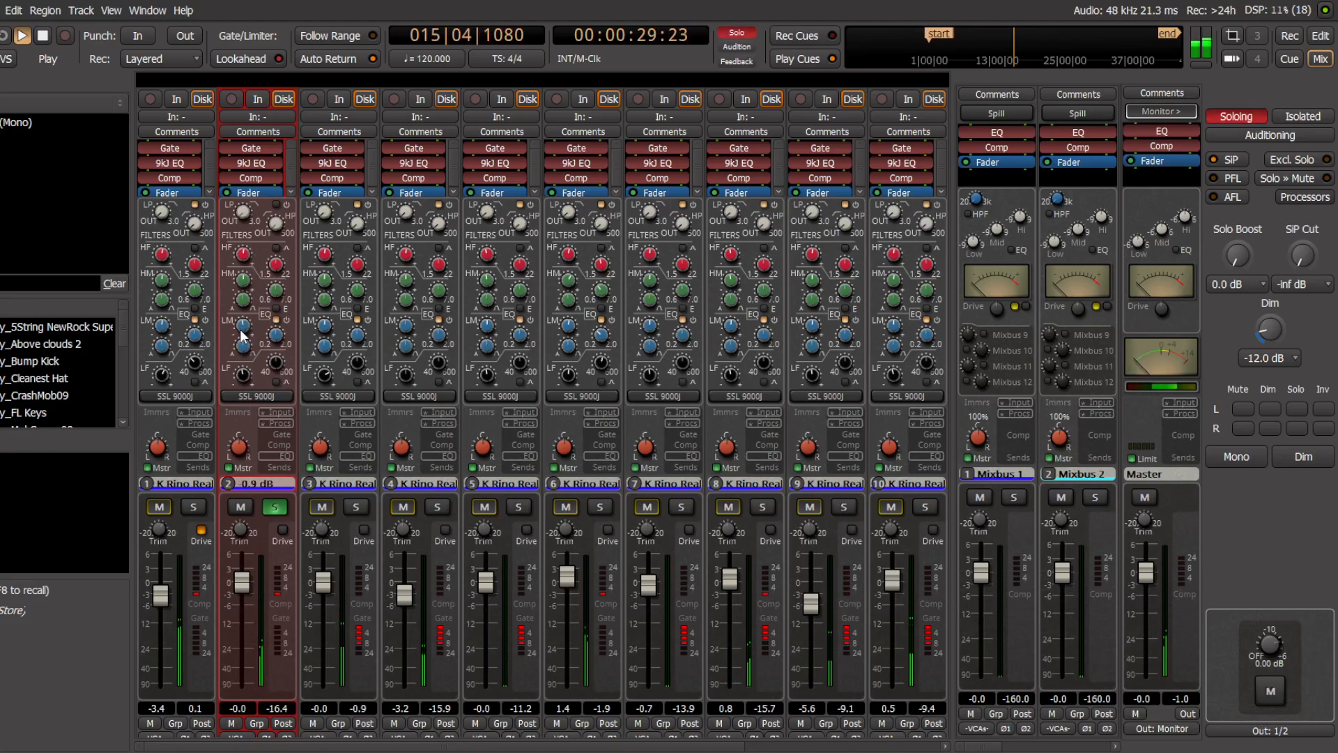
click(274, 223)
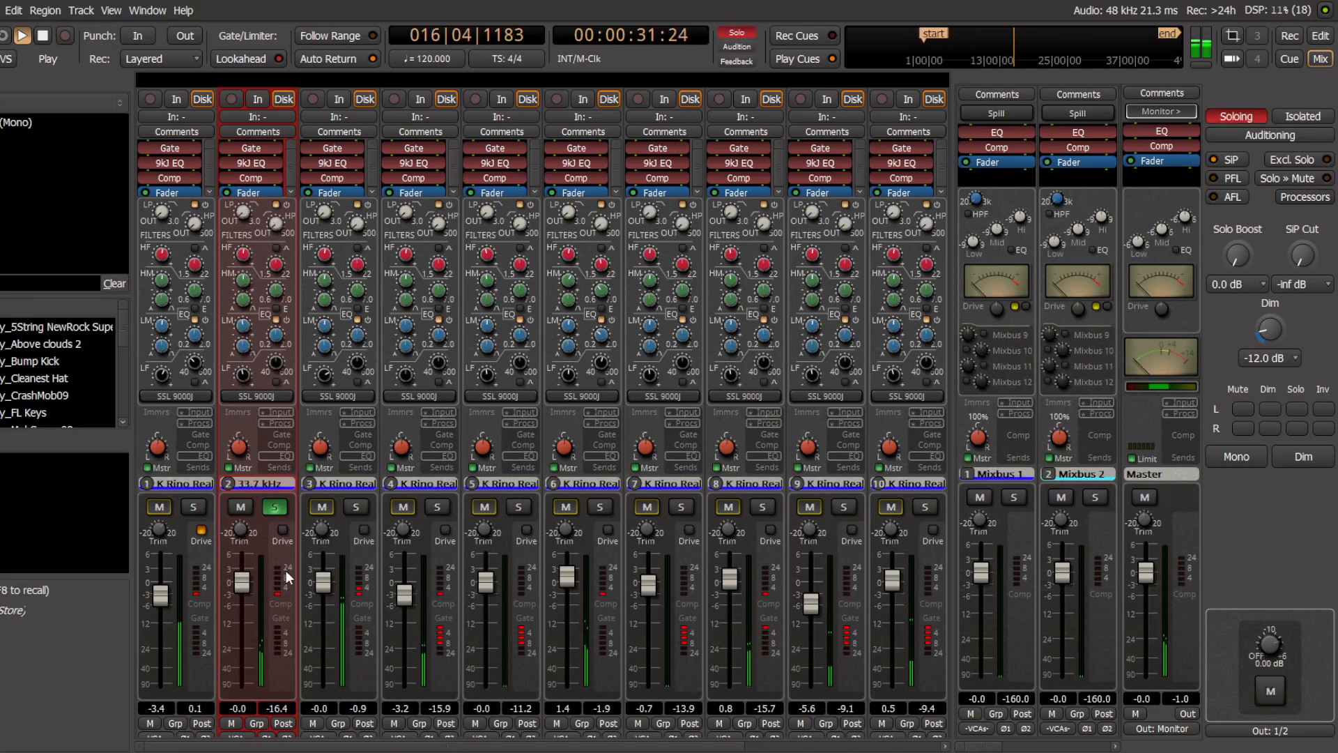
Step: Take the Above clouds 2 channel out of solo, replay the section and set its fader to -1.0 dB in the full mix
click(274, 507)
mouse_move(242, 580)
mouse_down()
mouse_move(245, 616)
mouse_move(250, 595)
mouse_up()
key(space)
key(space)
key(space)
key(space)
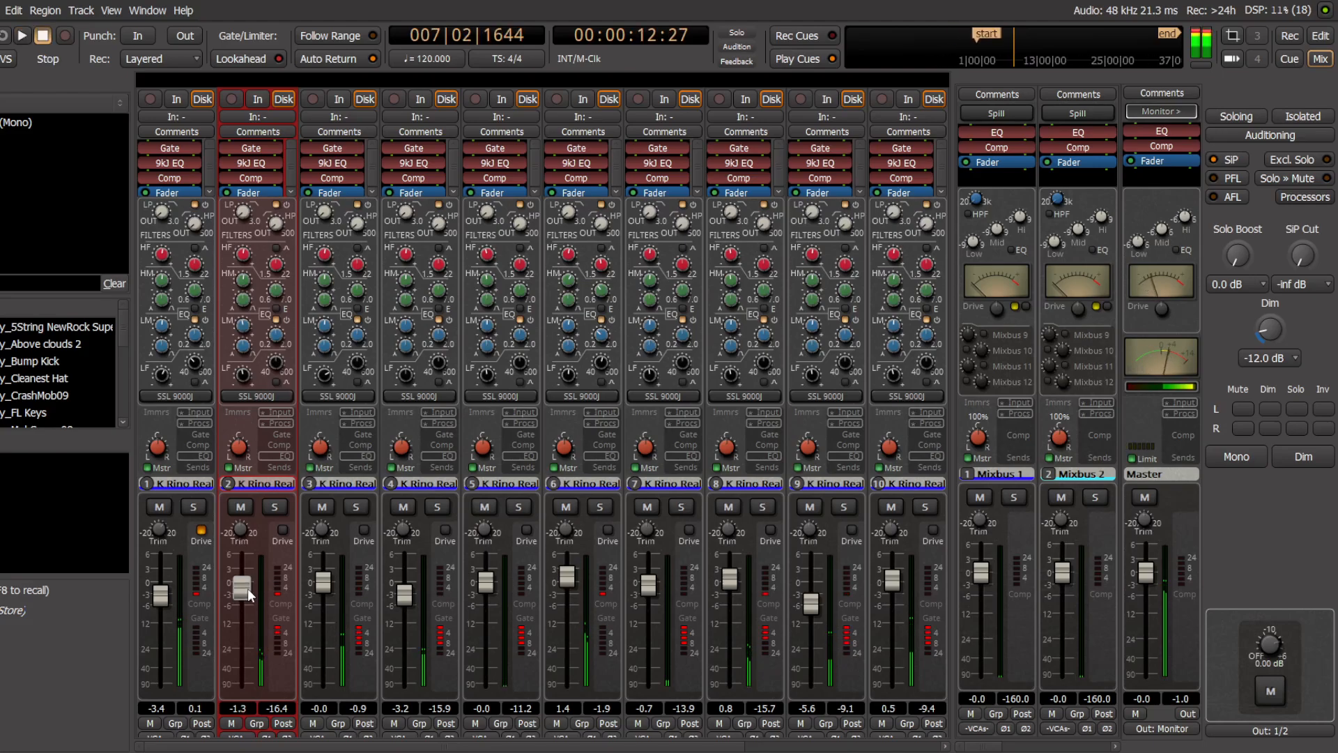
drag(248, 589, 251, 589)
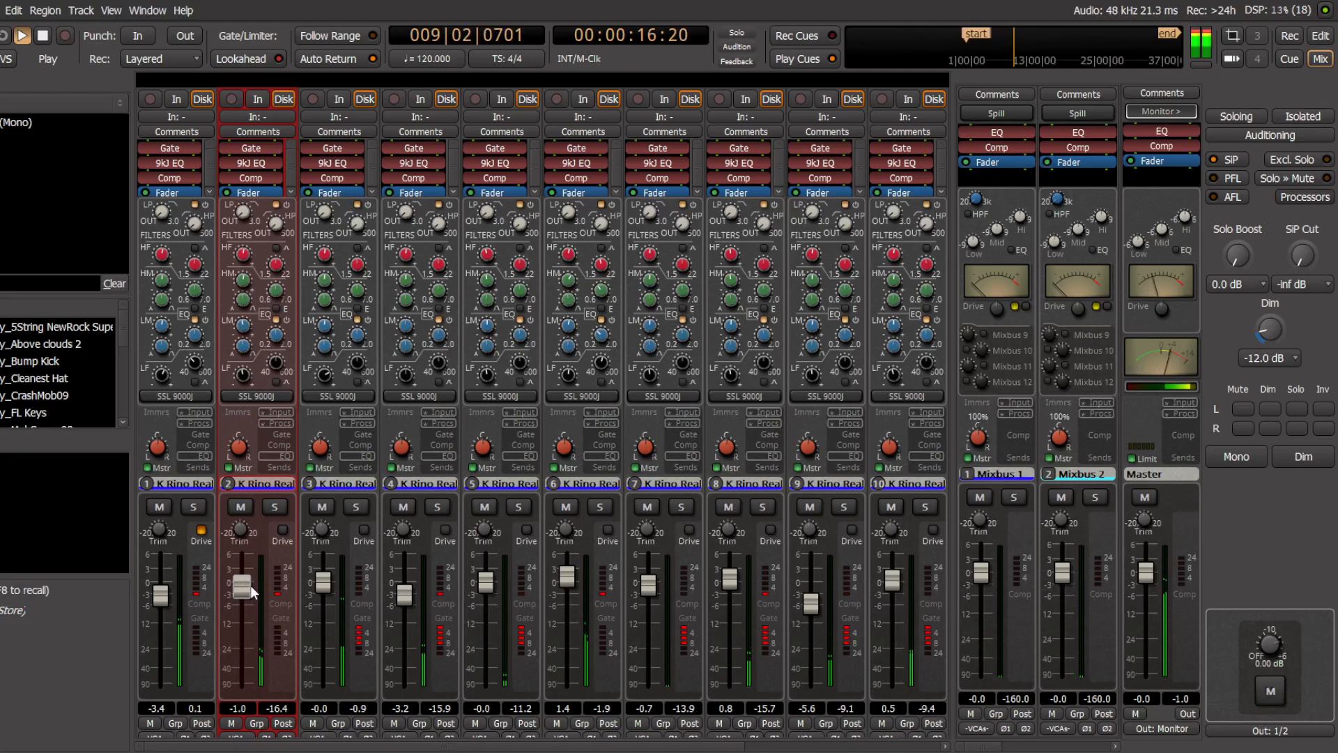
Step: Switch on the Master channel's EQ and bus compressor, adjusting its tone controls and setting the drive to -13.2
scroll(718, 749, right, 3)
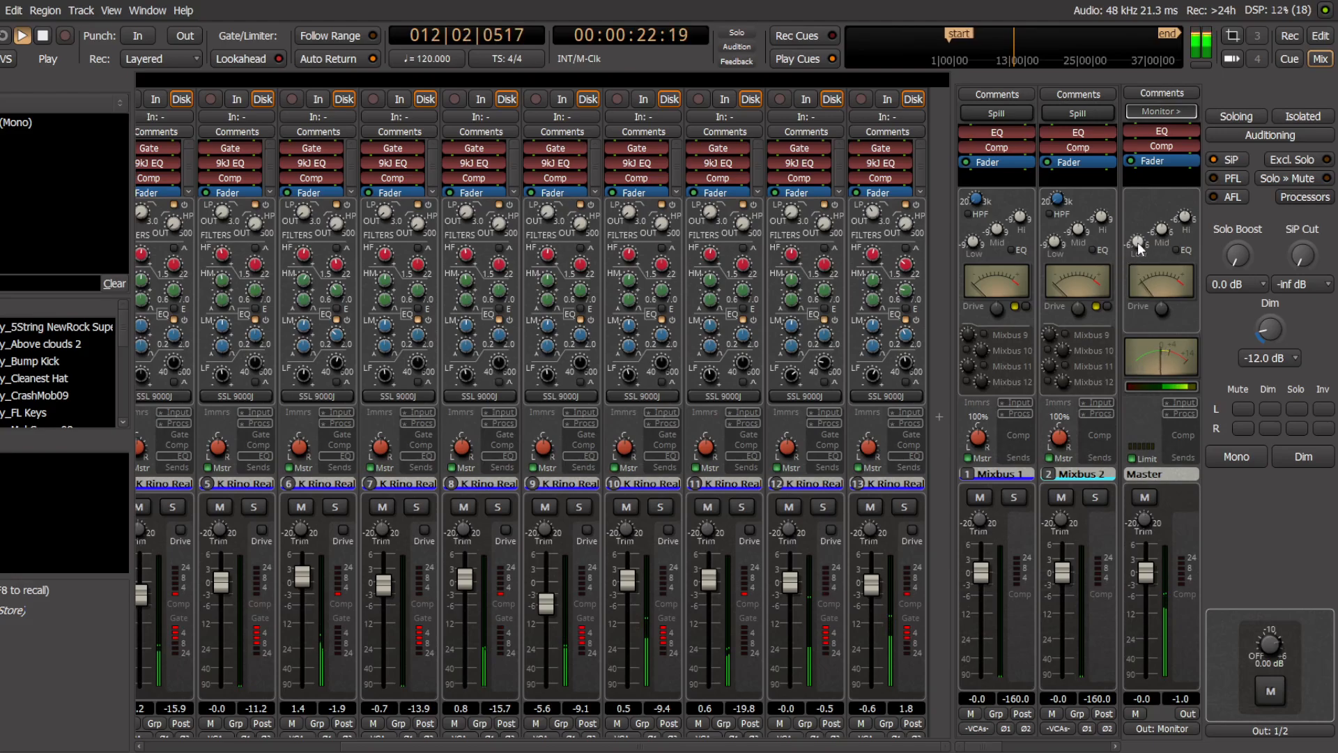
drag(1138, 239, 1214, 199)
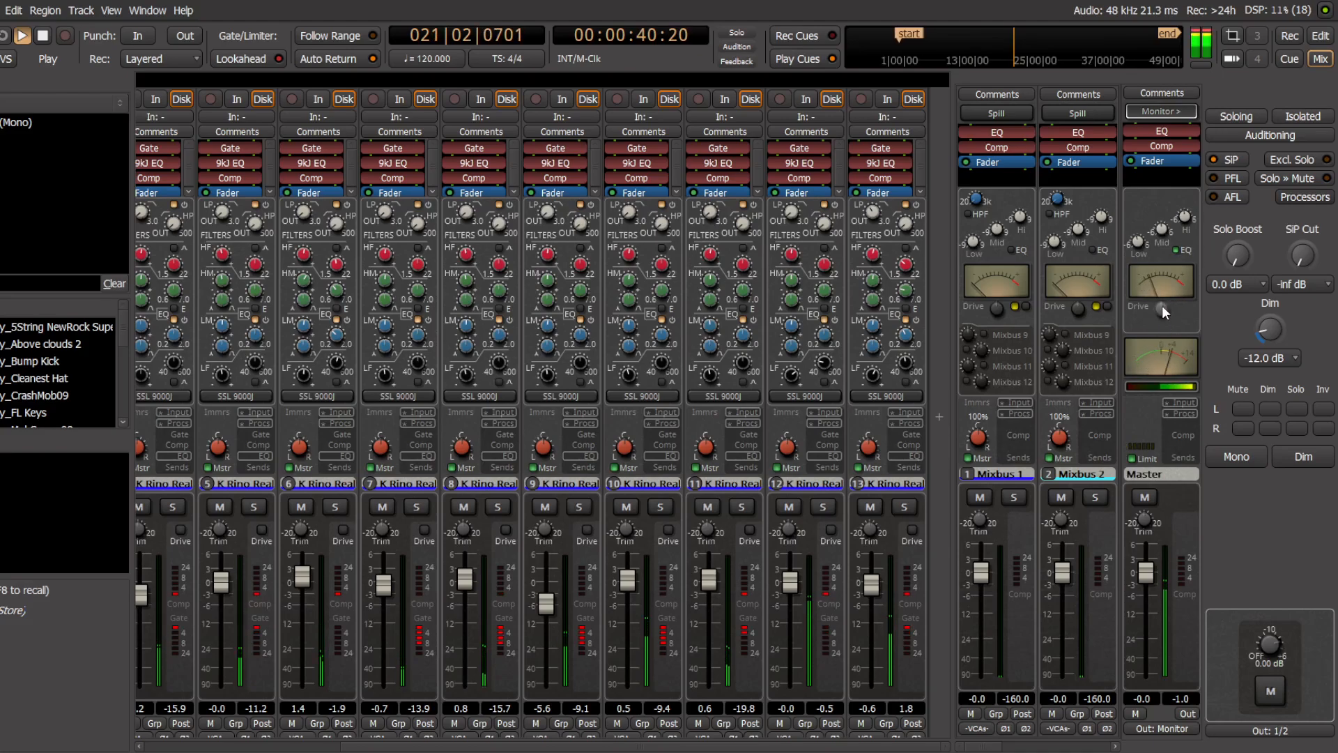
drag(1163, 312, 1252, 138)
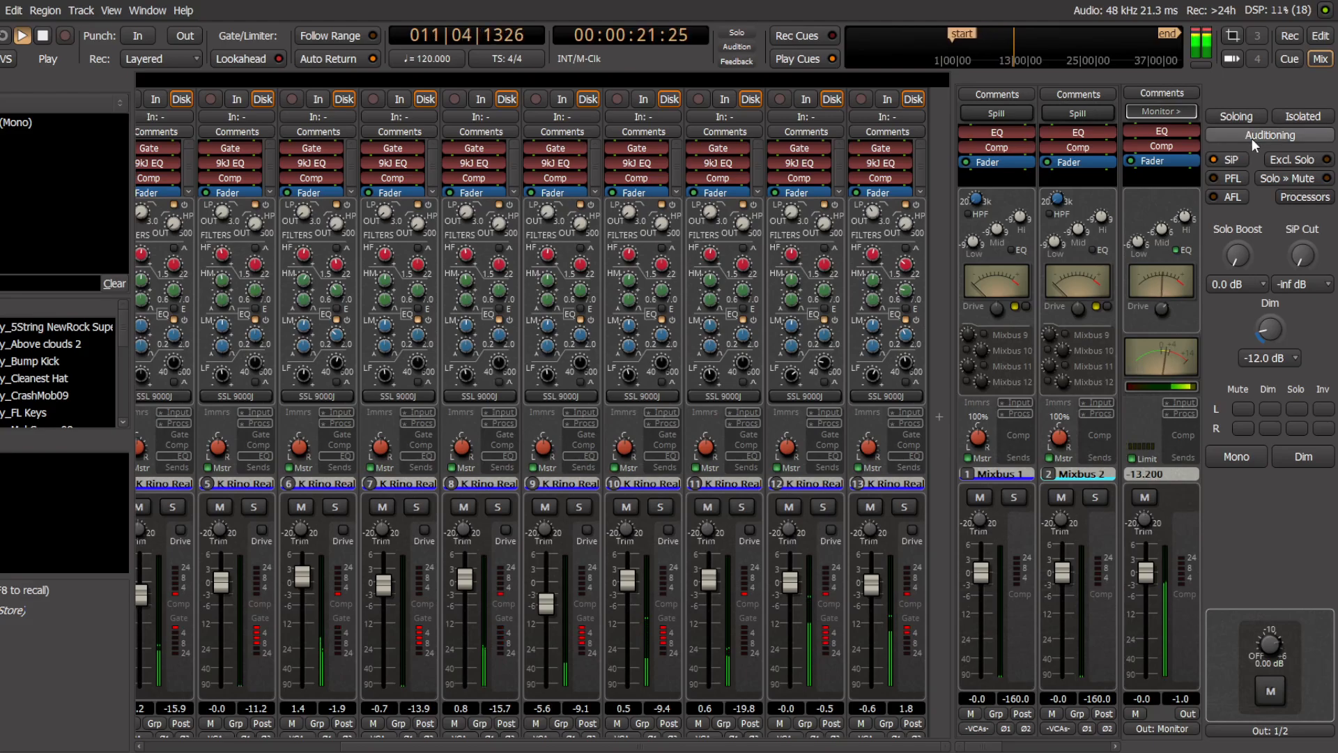
click(1178, 432)
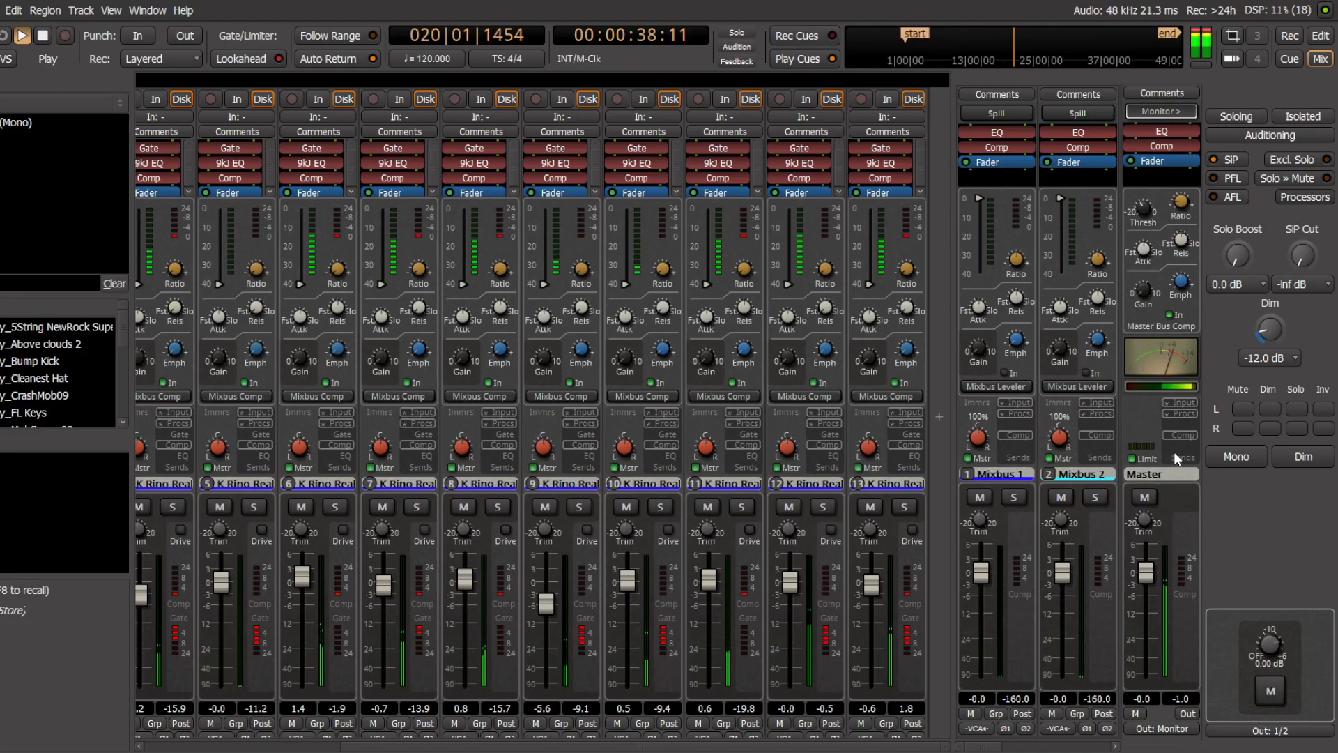
click(914, 455)
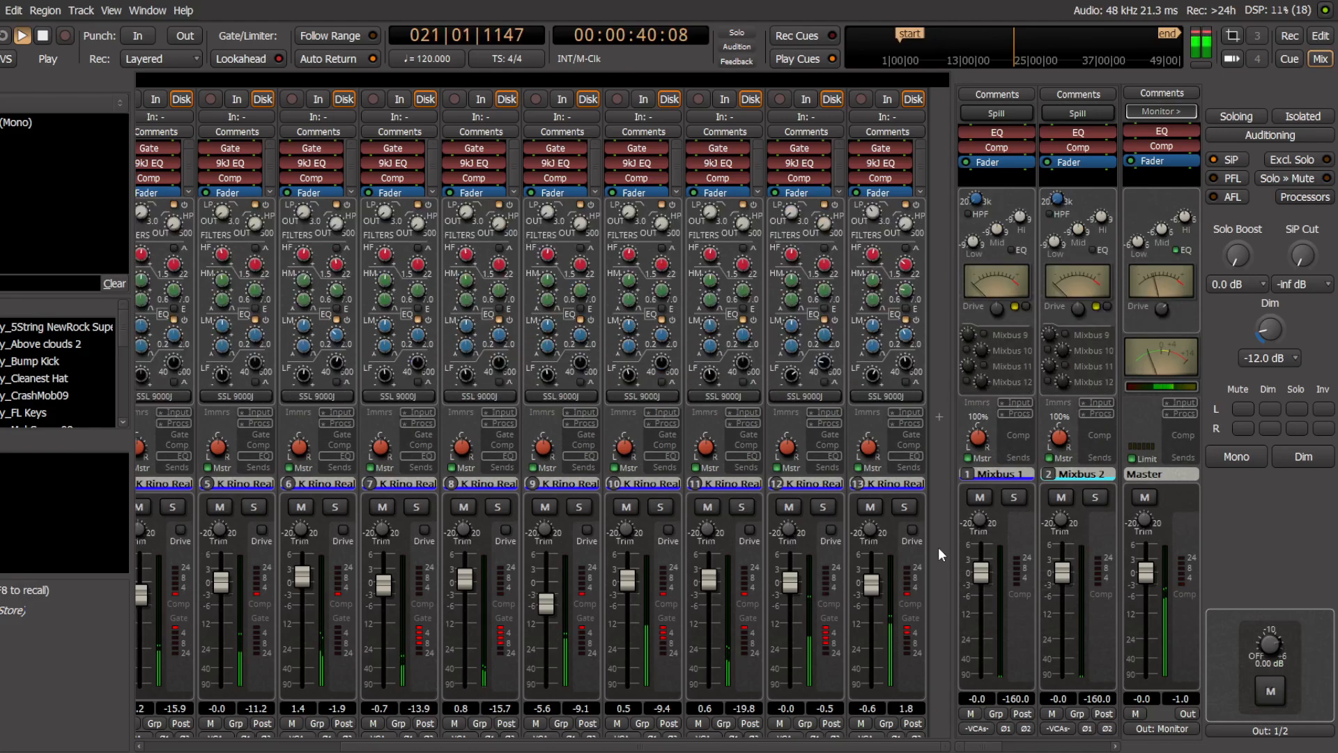
Step: Play the mix through to the end of the song, stop playback and review the channels' compressor and EQ settings
drag(841, 749, 597, 741)
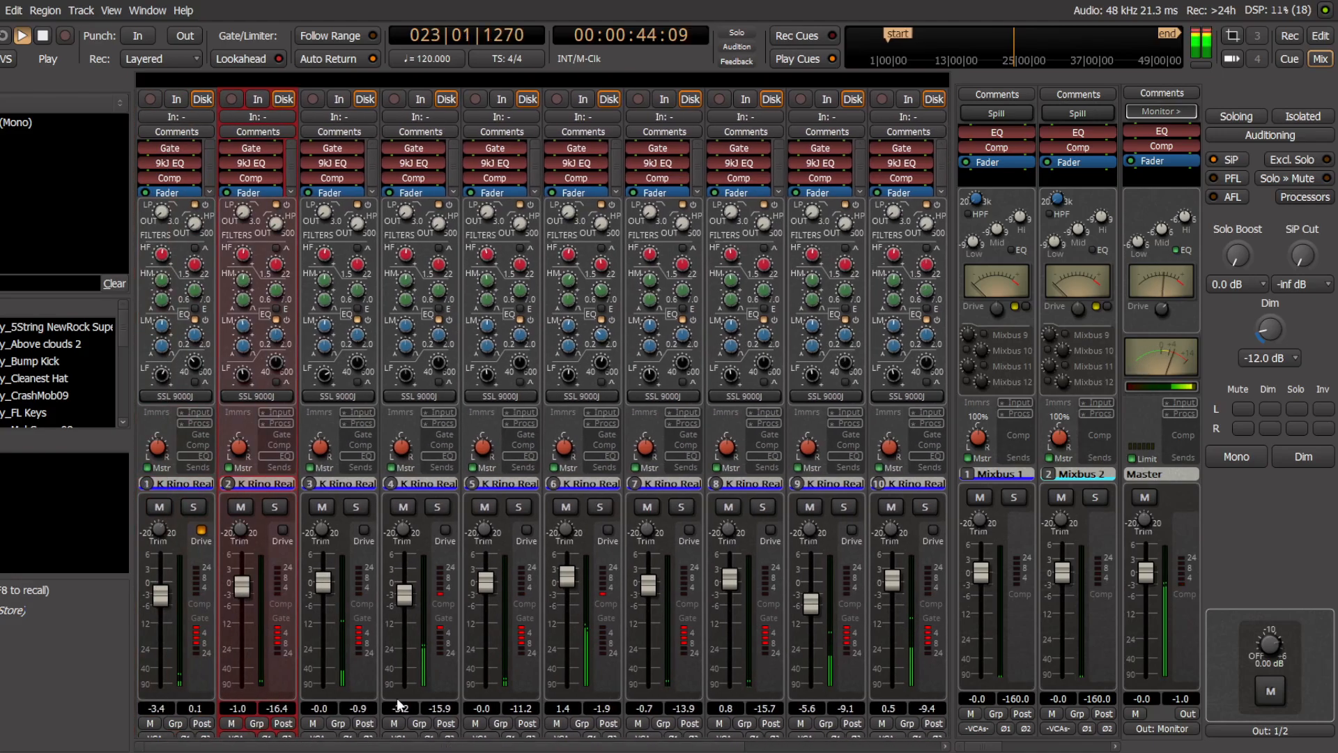
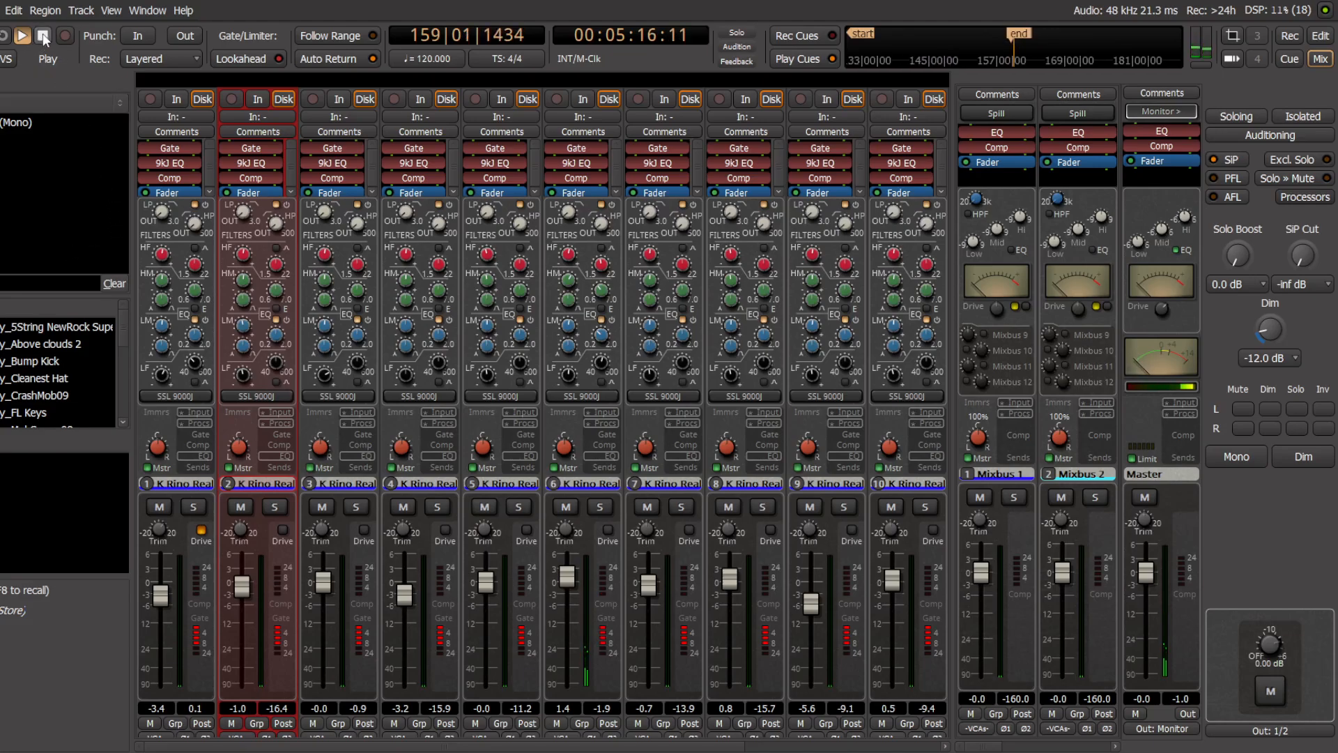
key(space)
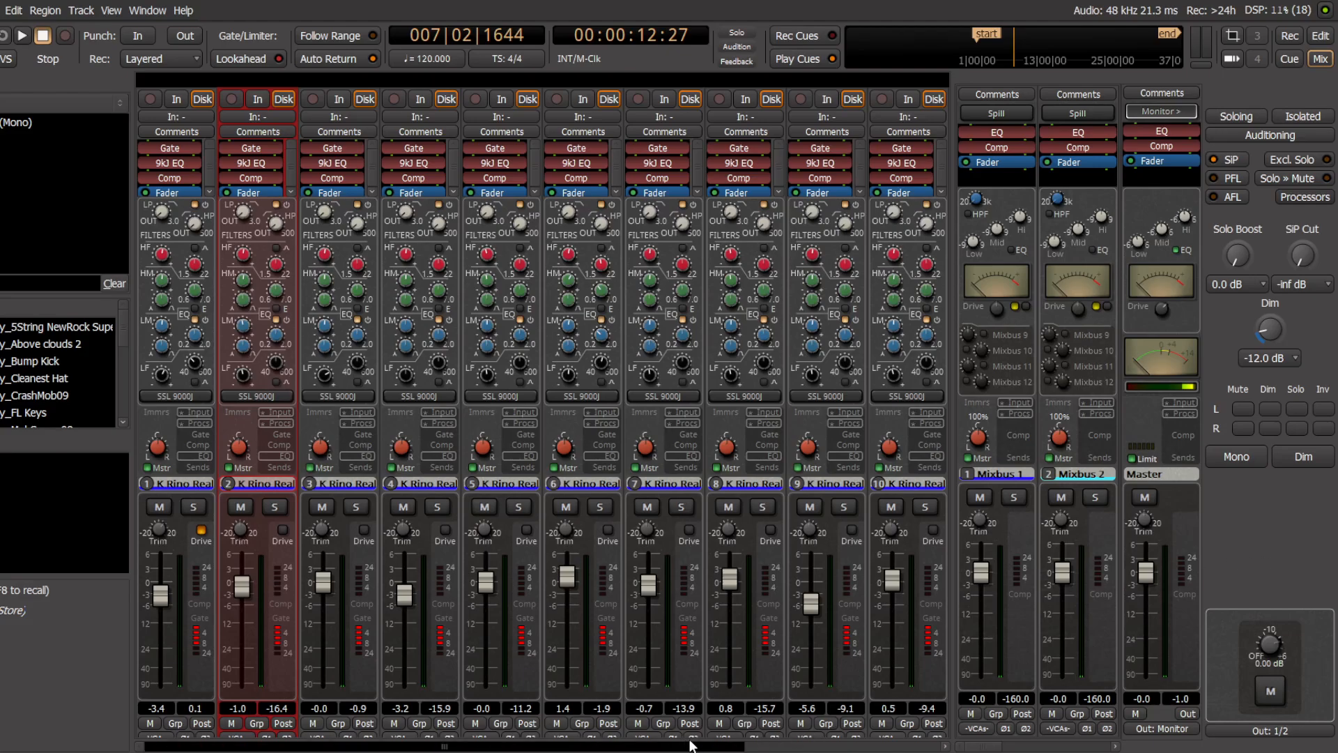
mouse_move(689, 745)
mouse_down()
mouse_move(887, 747)
mouse_move(690, 747)
mouse_up()
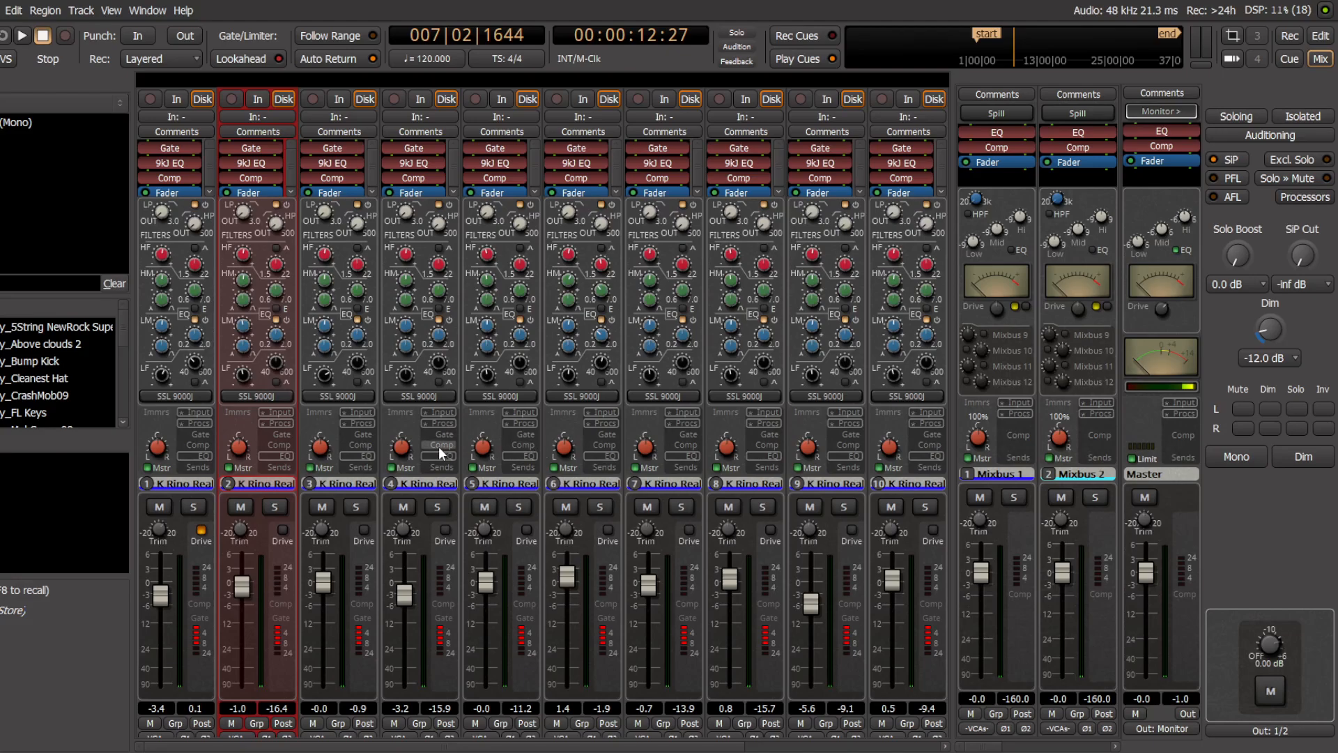
click(281, 449)
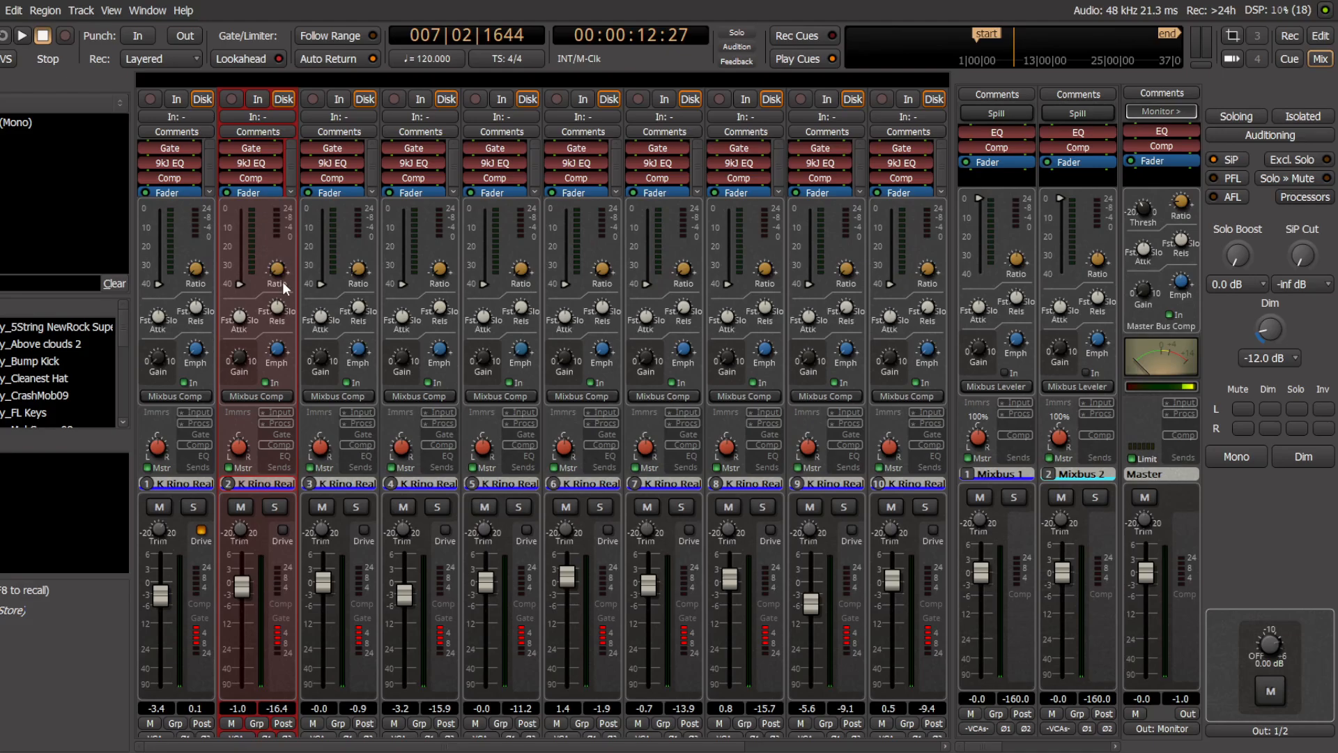
click(285, 456)
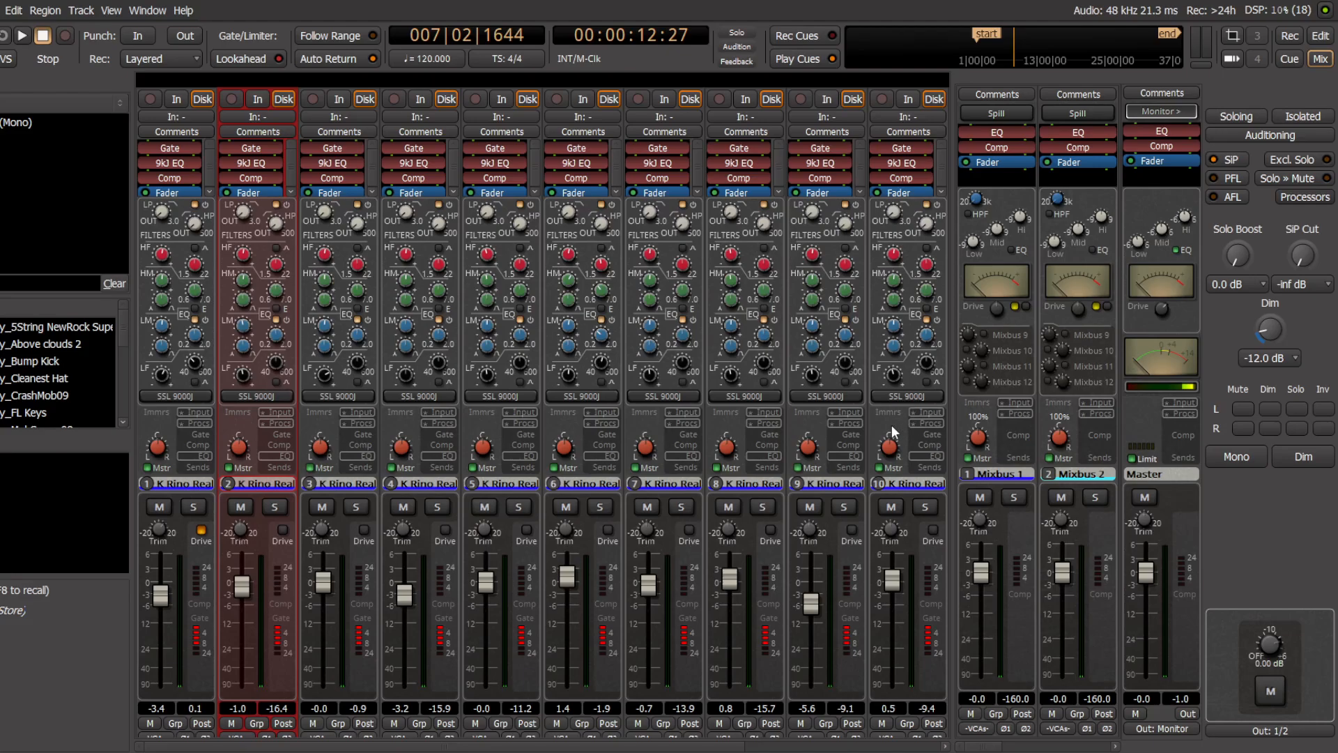
Step: Examine the channel strips' gate, compressor, EQ and sends sections in turn, ending on the EQ controls
drag(738, 746, 692, 733)
click(272, 432)
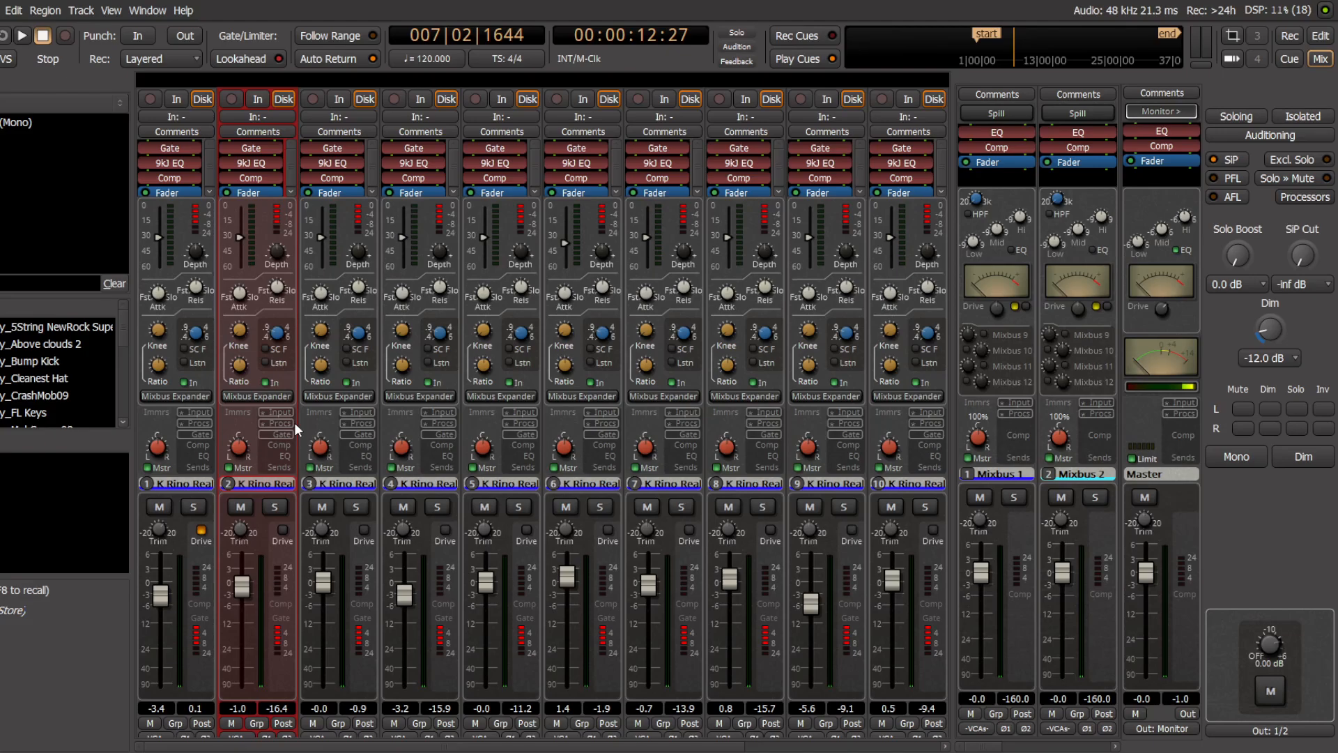
click(279, 456)
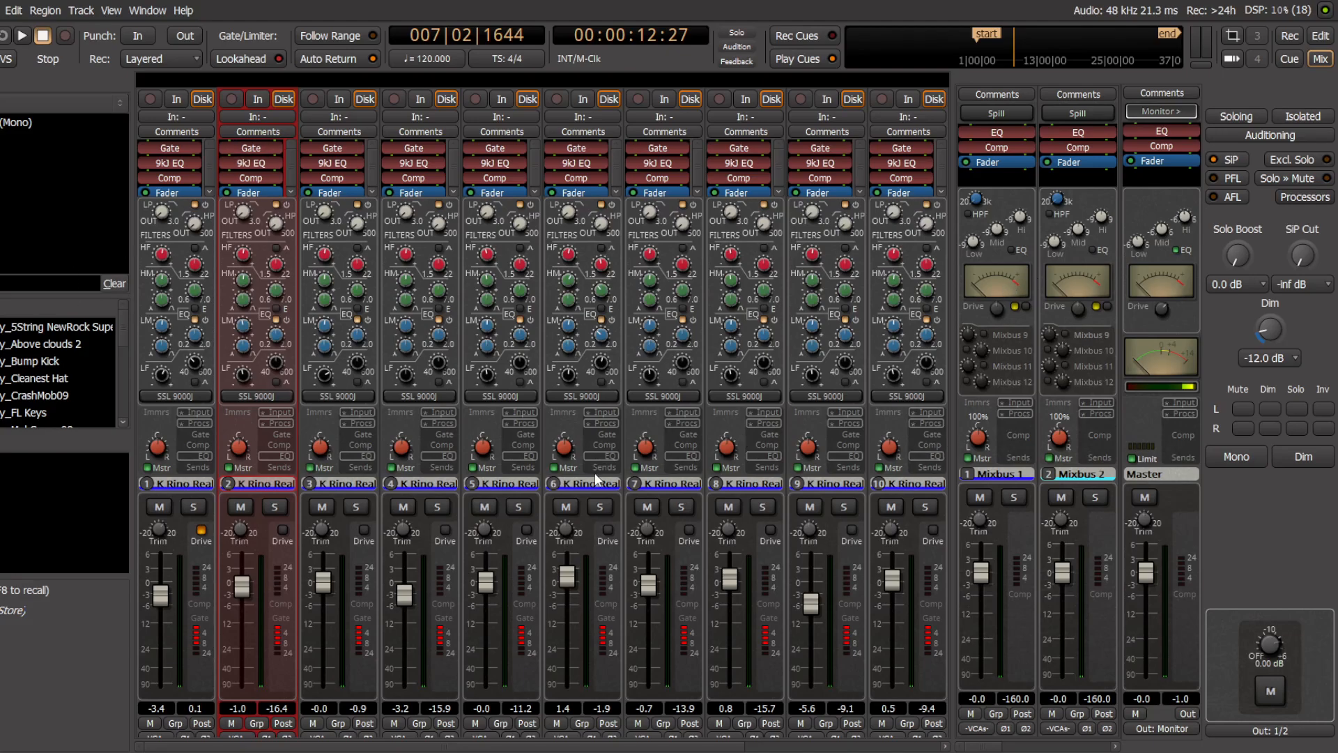
click(282, 435)
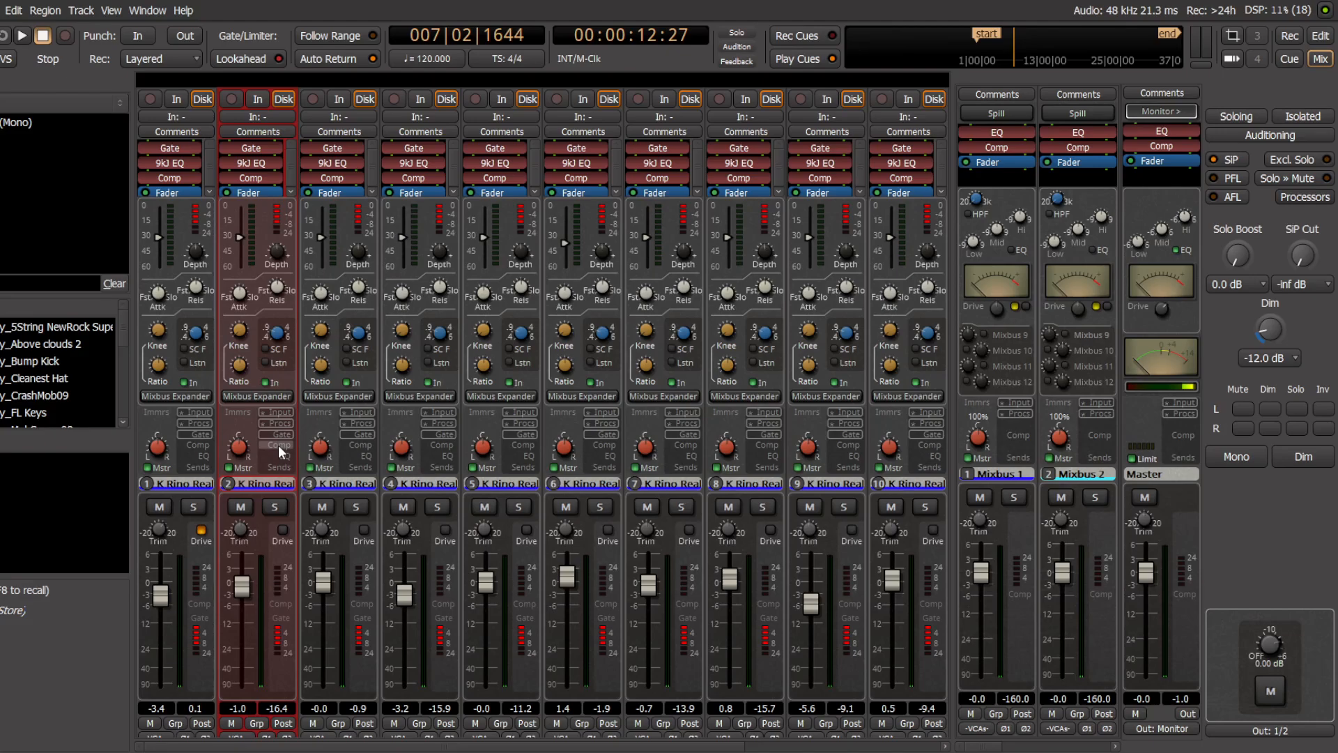
click(280, 445)
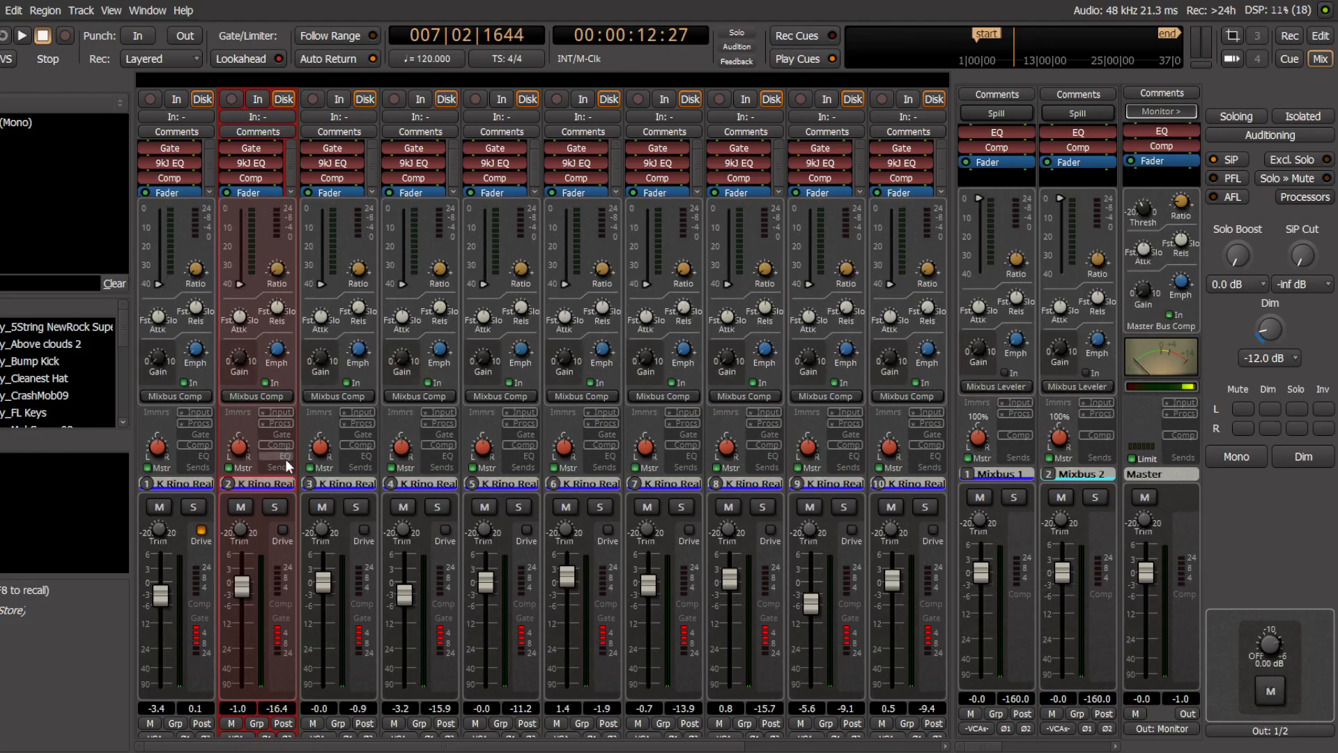
click(286, 457)
click(285, 467)
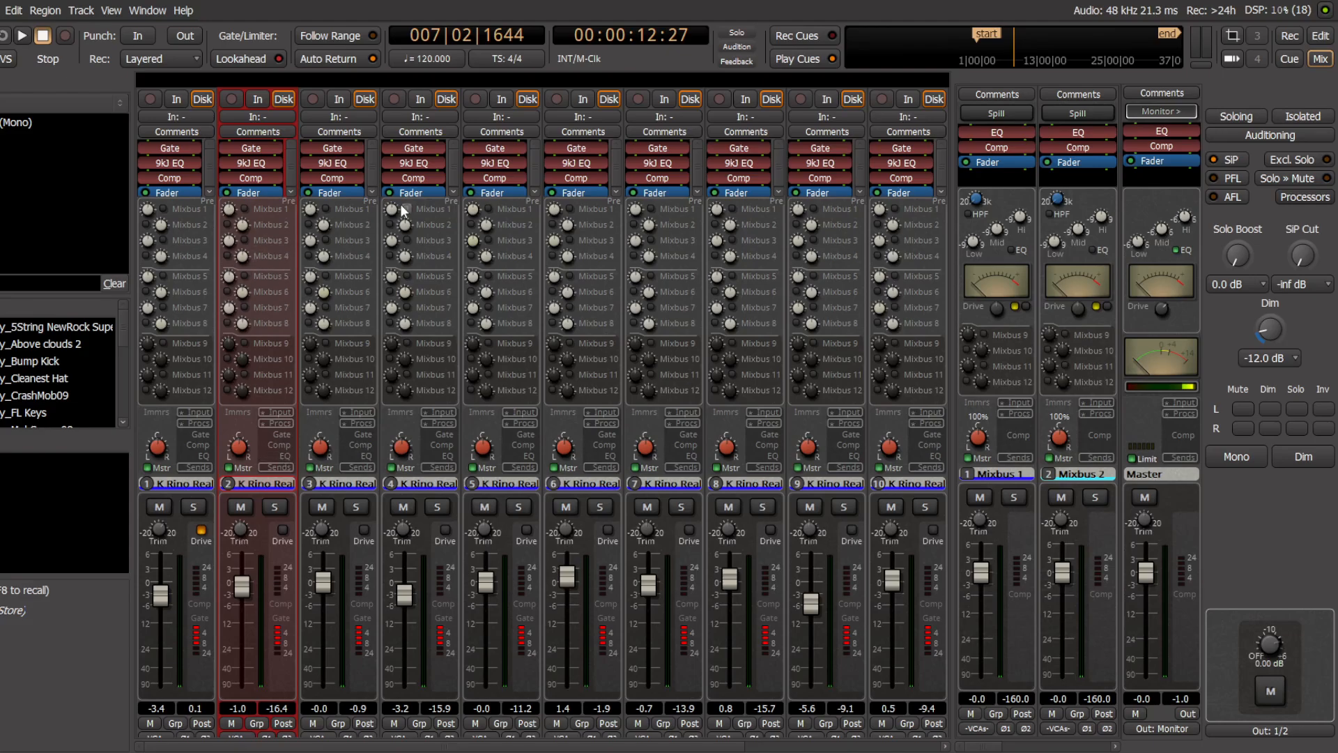
click(282, 456)
Step: Look over the Above clouds 2, Bump Kick and Cleanest Hat tracks in the editor, then return to the mixer with Above clouds 2 selected
click(1321, 35)
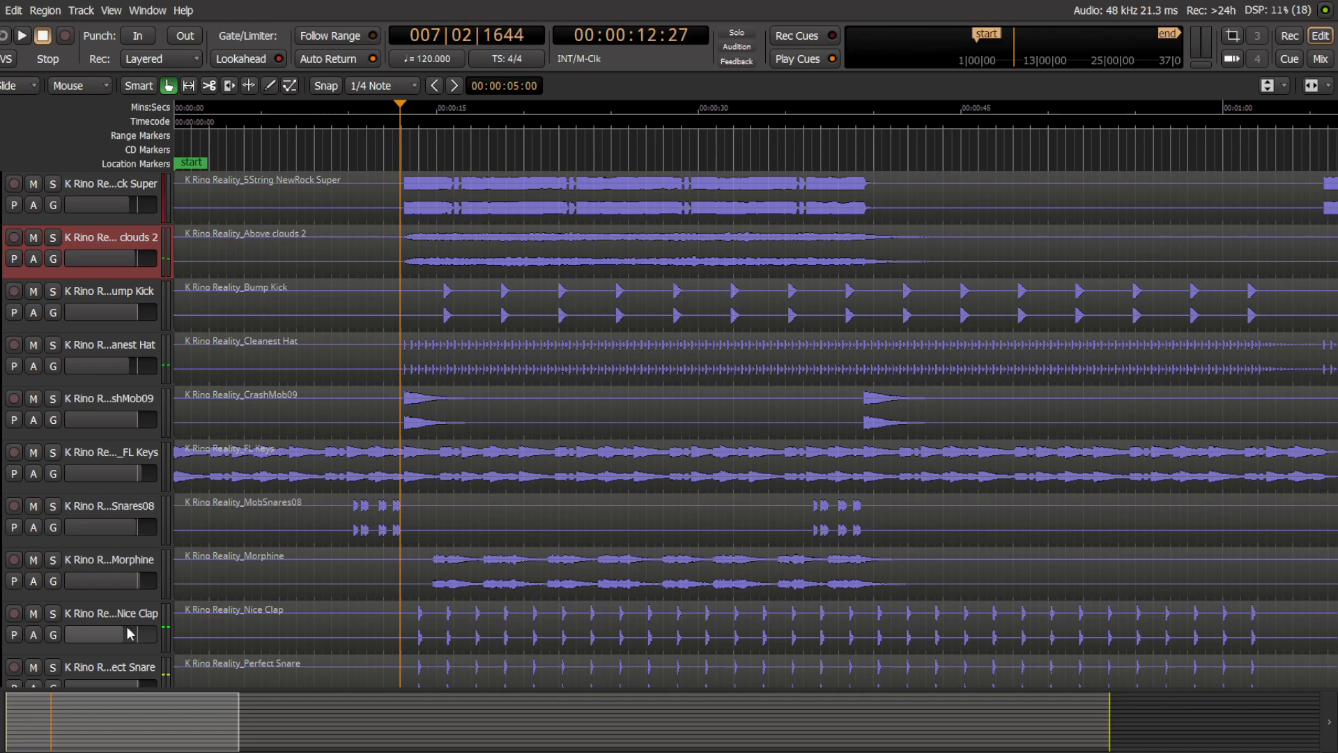
click(95, 290)
click(110, 345)
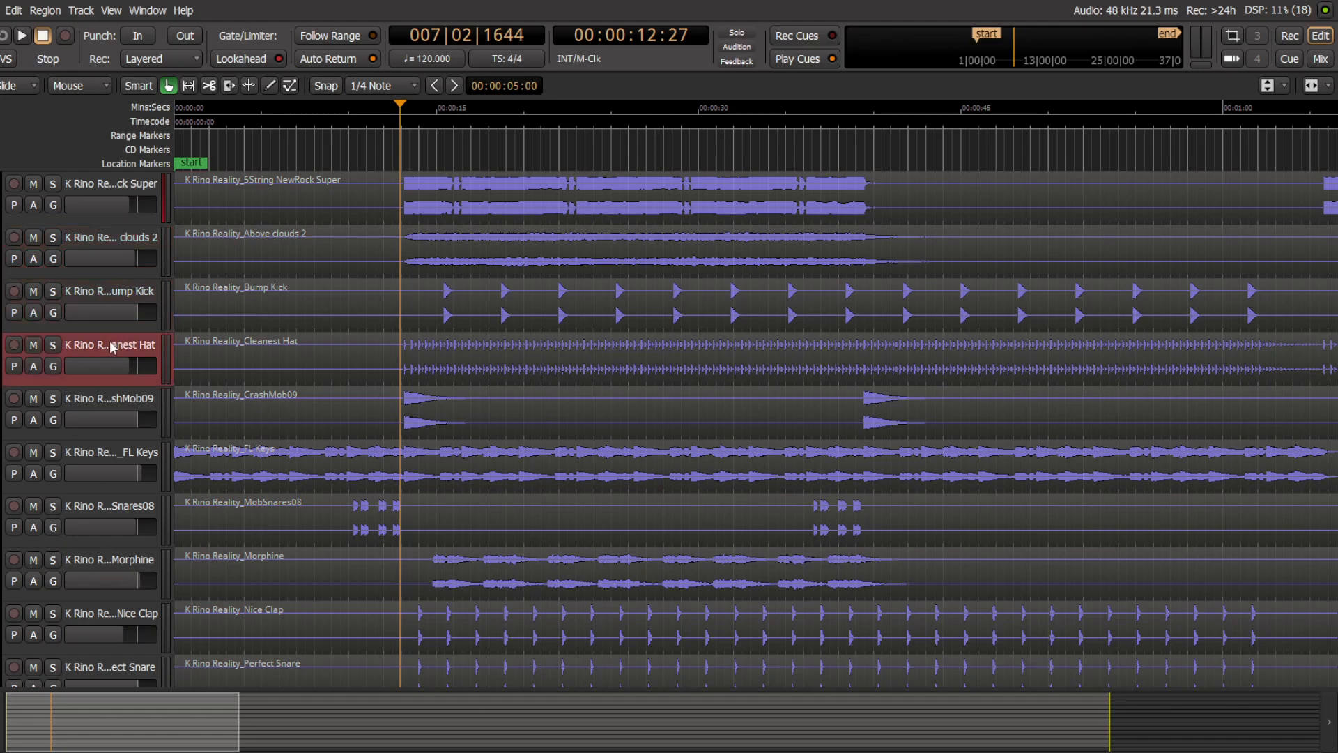
click(106, 296)
click(110, 260)
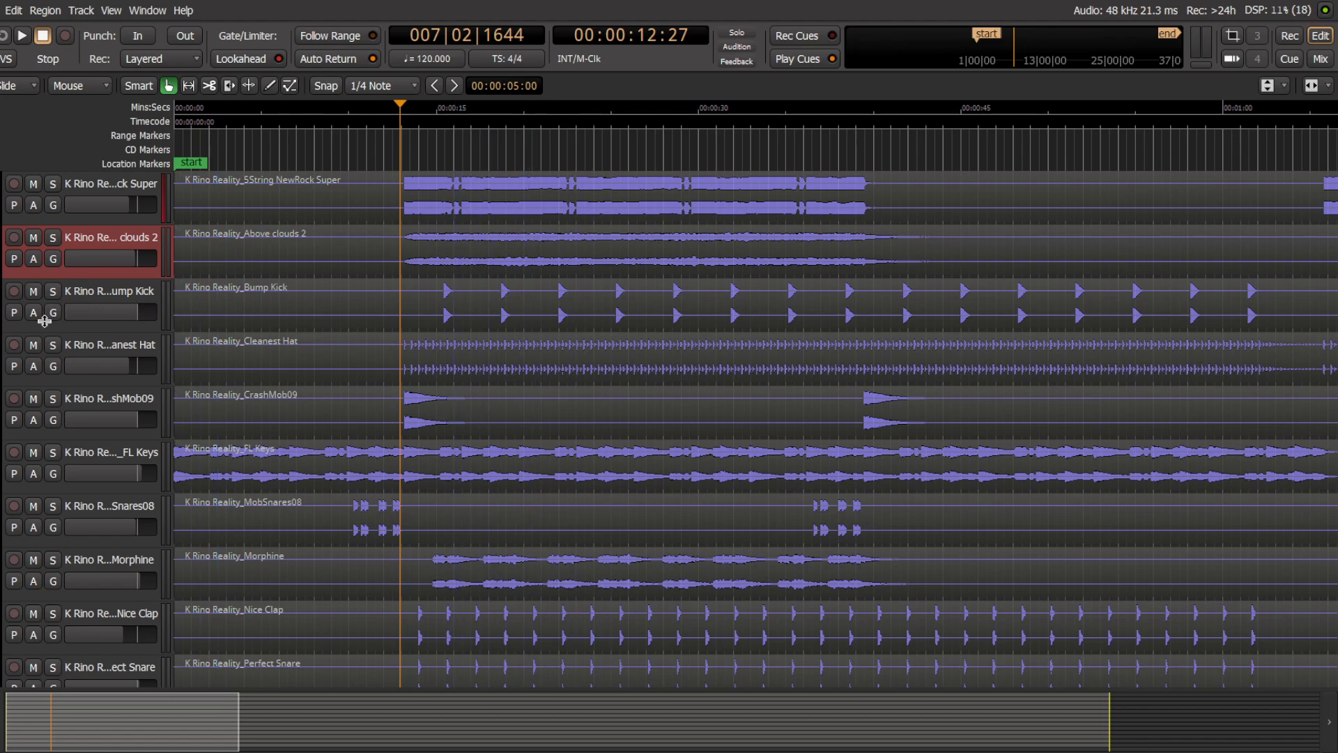
click(133, 298)
click(134, 337)
click(115, 236)
click(1319, 59)
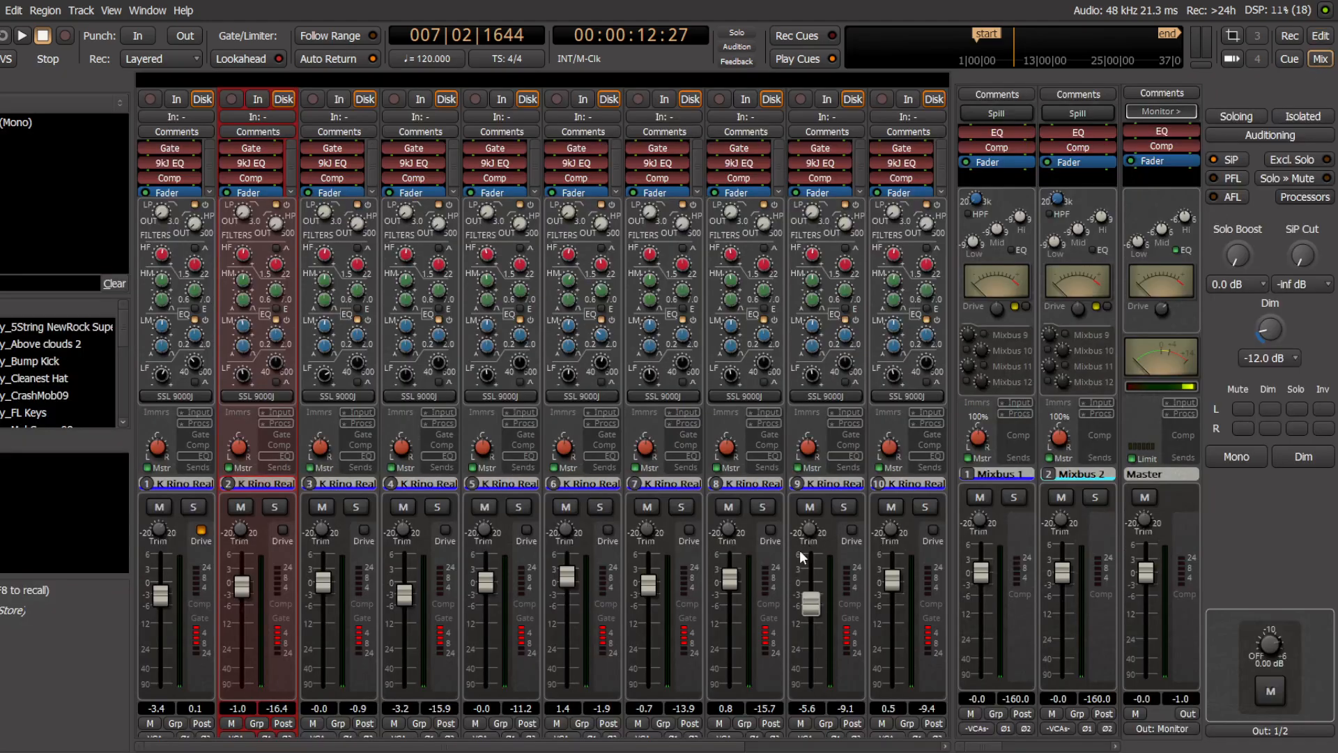